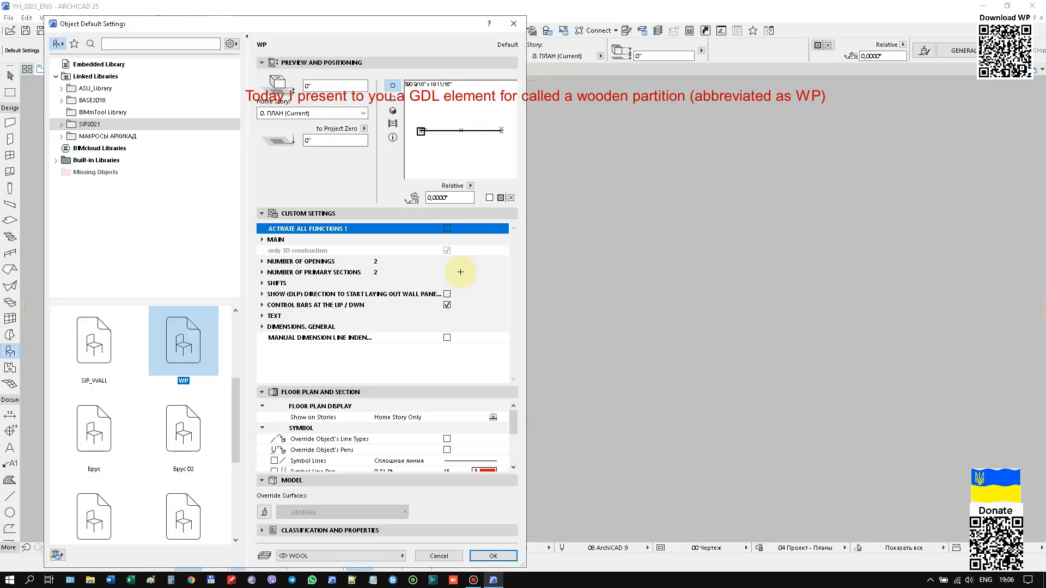
Place the WP wooden partition with its default settings on the floor plan and show only this object in 3D.
drag(313, 25, 528, 37)
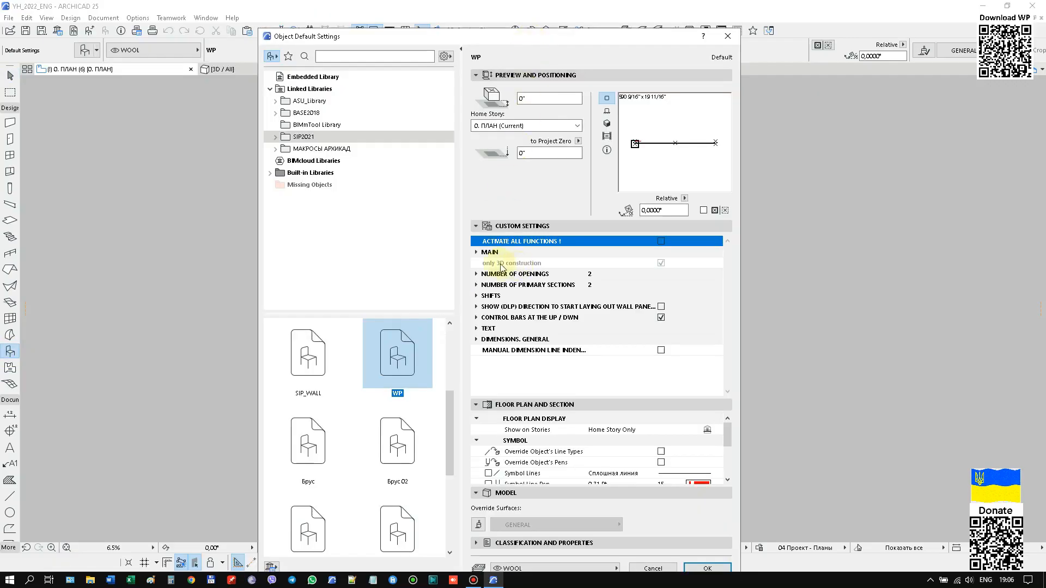
click(697, 568)
click(451, 316)
scroll(533, 311, up, 4)
key(Escape)
drag(449, 280, 352, 369)
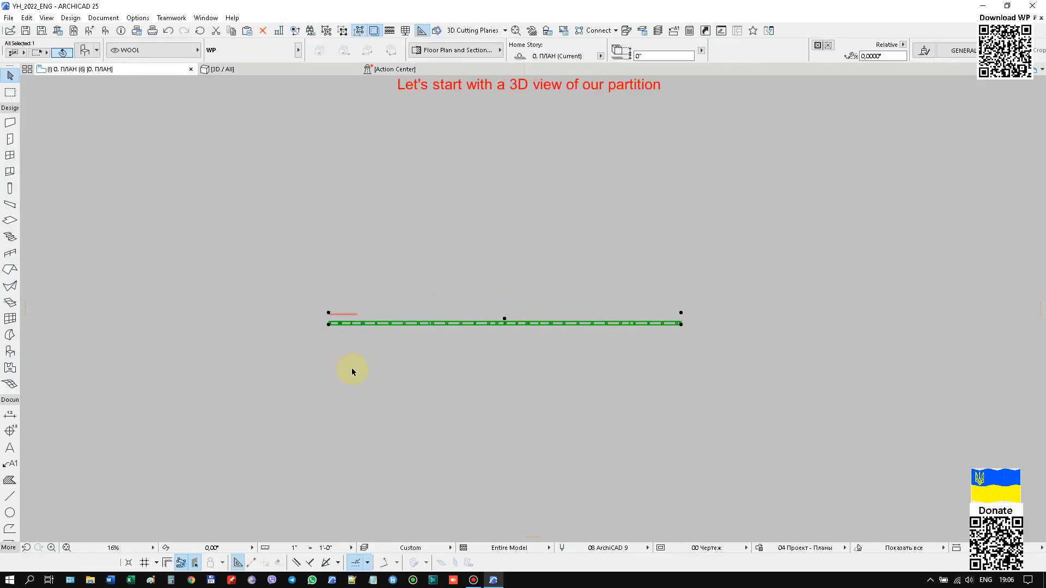
key(F5)
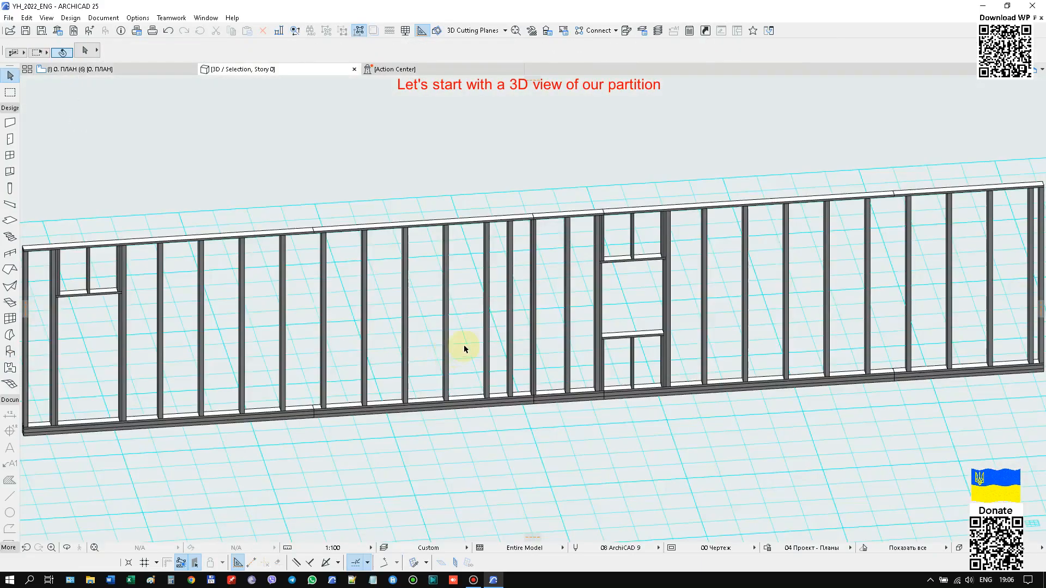
Shorten the wooden partition by moving its right end point inward along its length.
click(886, 366)
scroll(166, 322, up, 5)
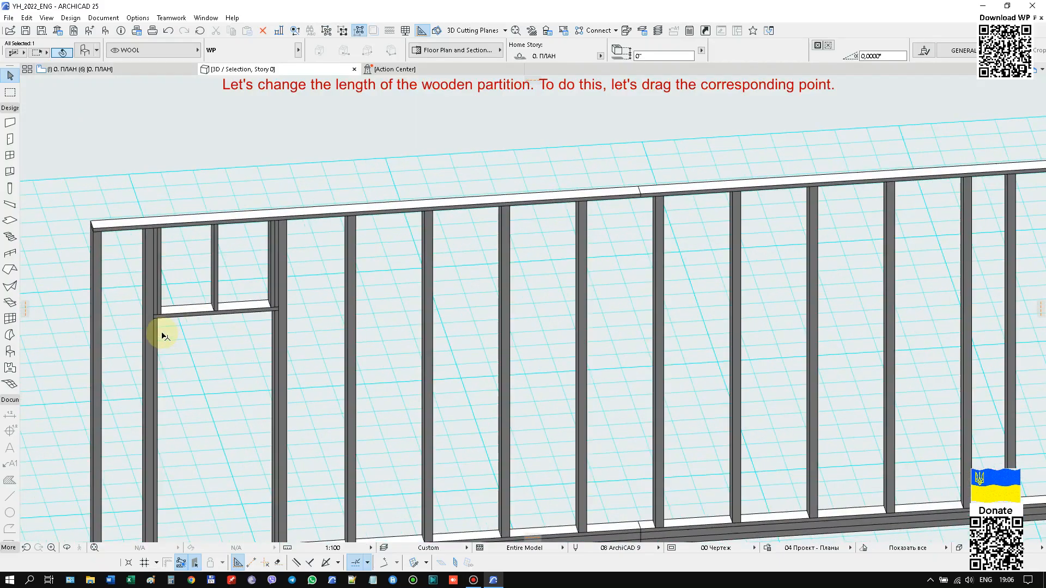
scroll(178, 251, down, 4)
scroll(967, 343, up, 3)
click(974, 332)
scroll(778, 334, down, 3)
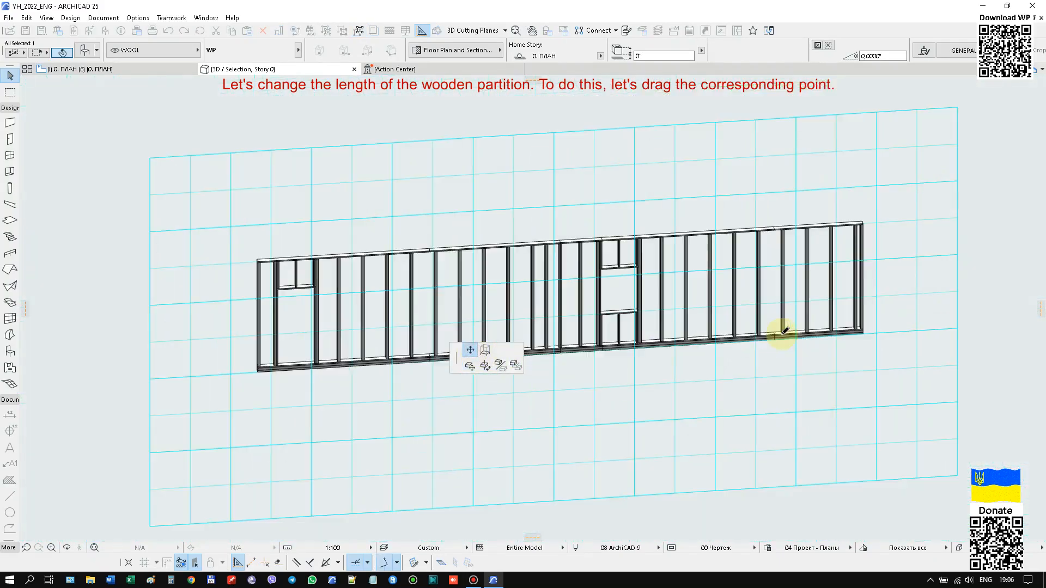
click(553, 350)
Move the window opening back inside the shortened partition.
scroll(558, 348, up, 1)
click(609, 356)
click(444, 366)
scroll(194, 306, up, 3)
scroll(180, 184, up, 3)
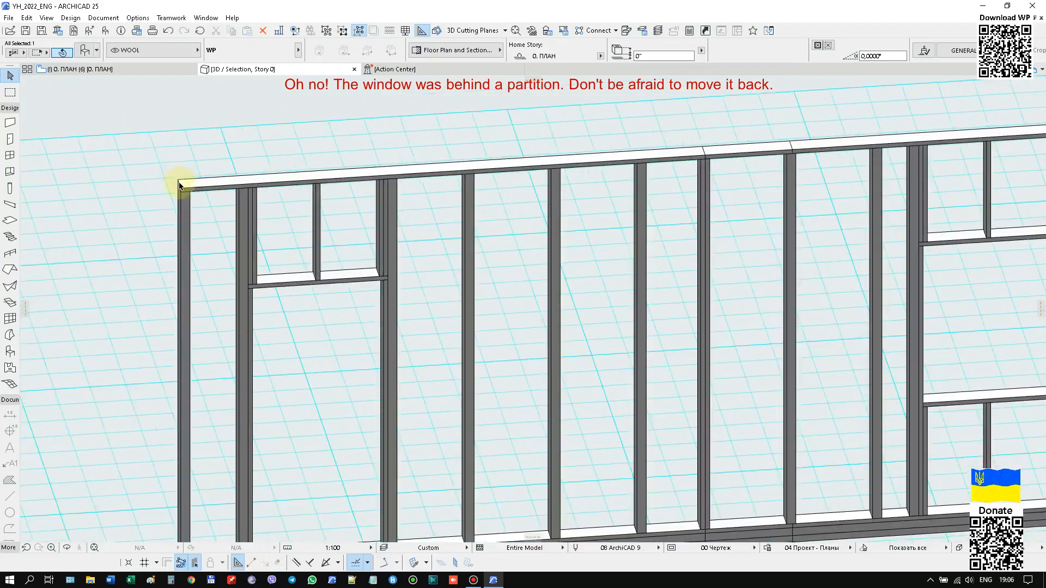
Shift the vertical bar between the two sections toward the door opening.
scroll(327, 172, down, 3)
middle_drag(671, 427, 638, 433)
click(571, 164)
click(545, 165)
Turn off the control option for the opening's bars in the selected WP object's settings.
scroll(235, 256, up, 5)
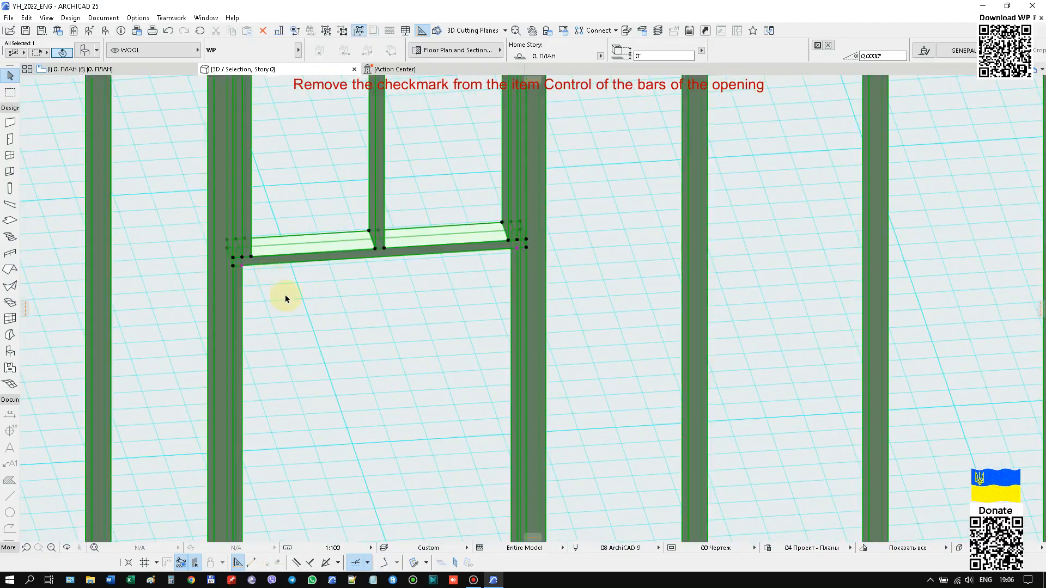
right_click(318, 295)
click(400, 22)
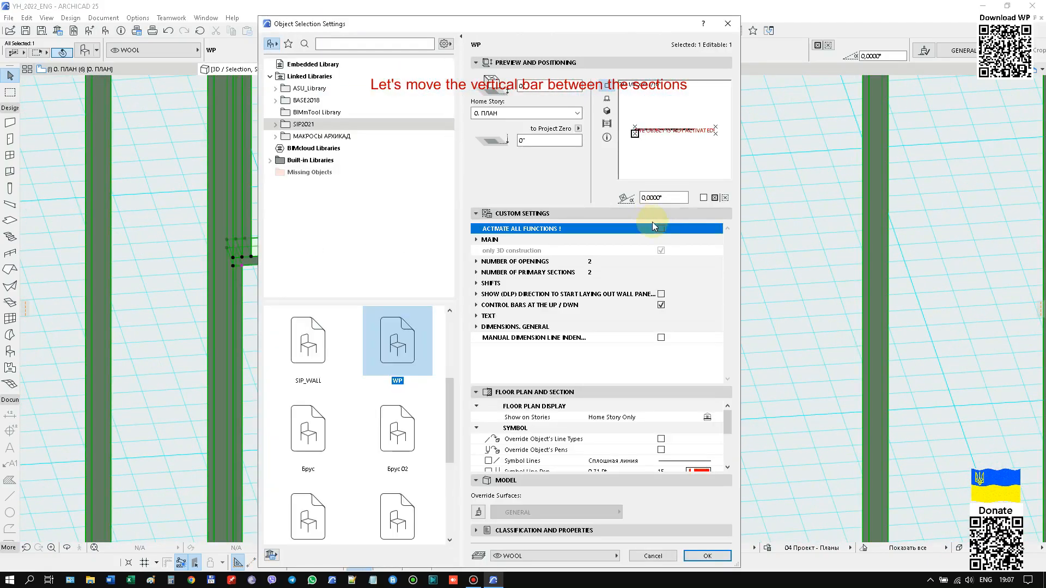
click(477, 267)
click(707, 556)
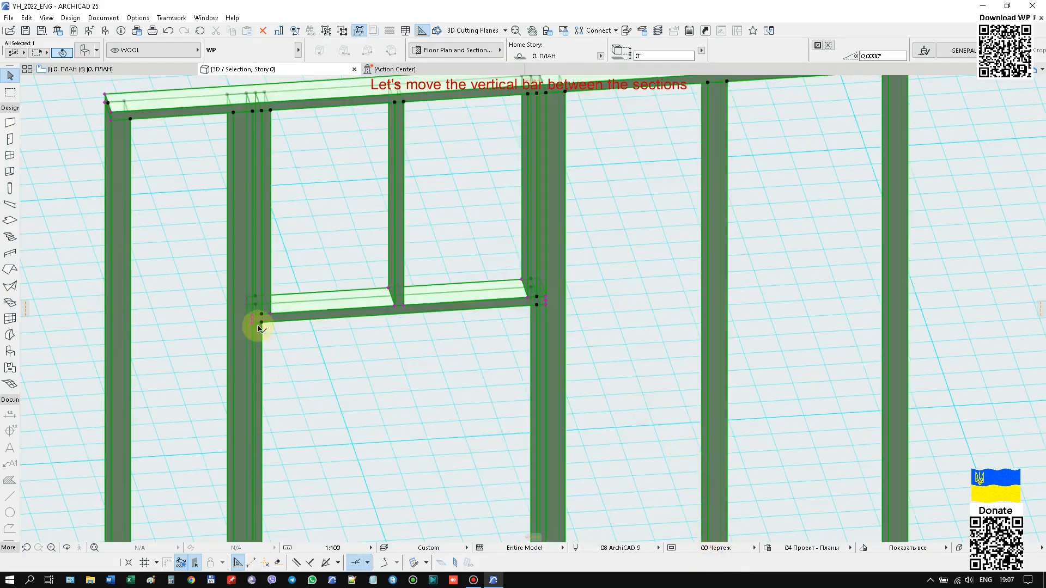
Increase the thickness of the horizontal bar above the door and adjust the thickness of its identical upper beams.
scroll(259, 329, up, 5)
click(275, 276)
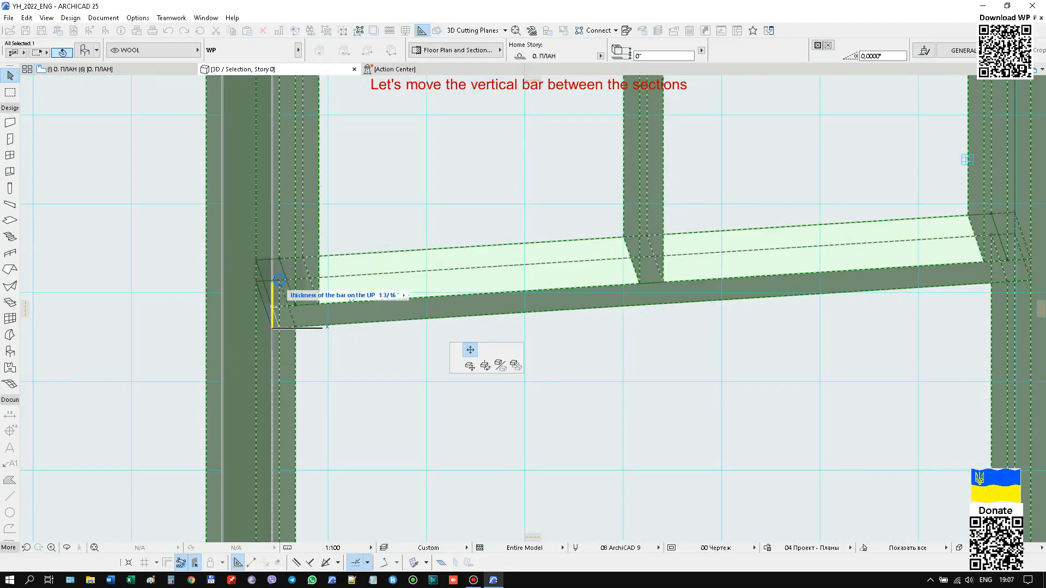
scroll(275, 261, up, 4)
click(269, 294)
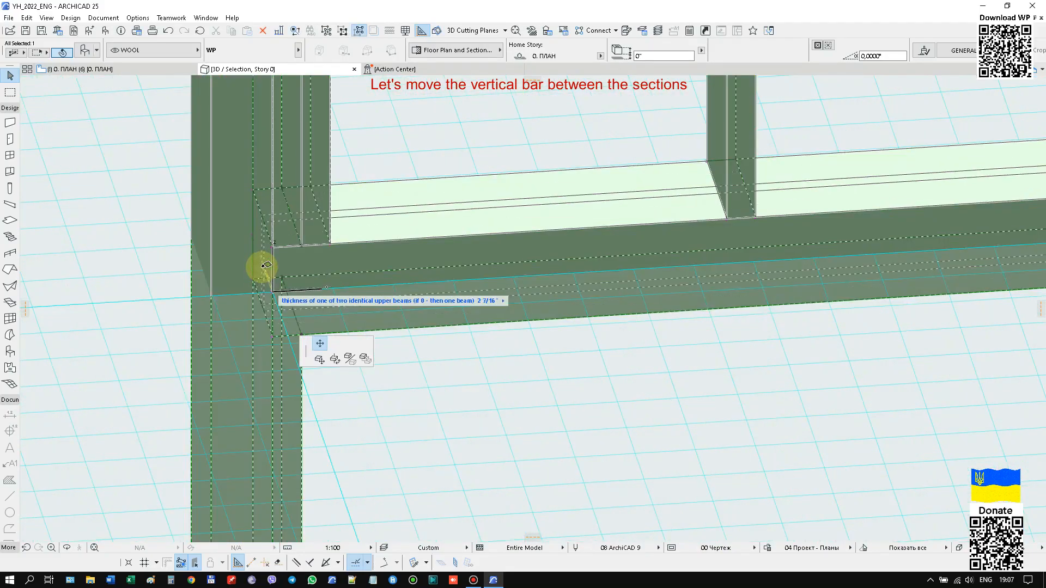
scroll(267, 267, down, 2)
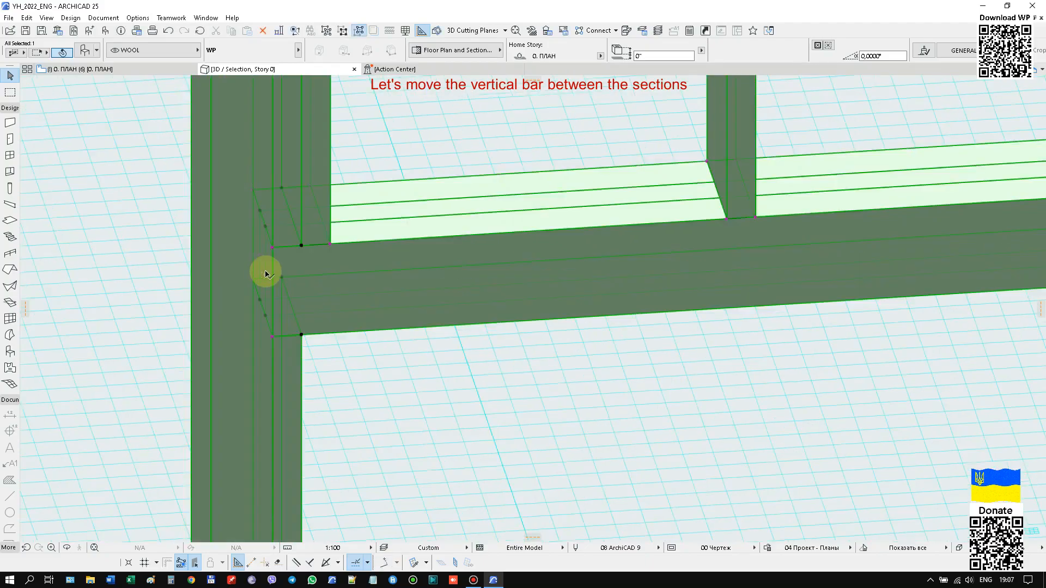
scroll(149, 247, down, 6)
middle_drag(713, 277, 635, 272)
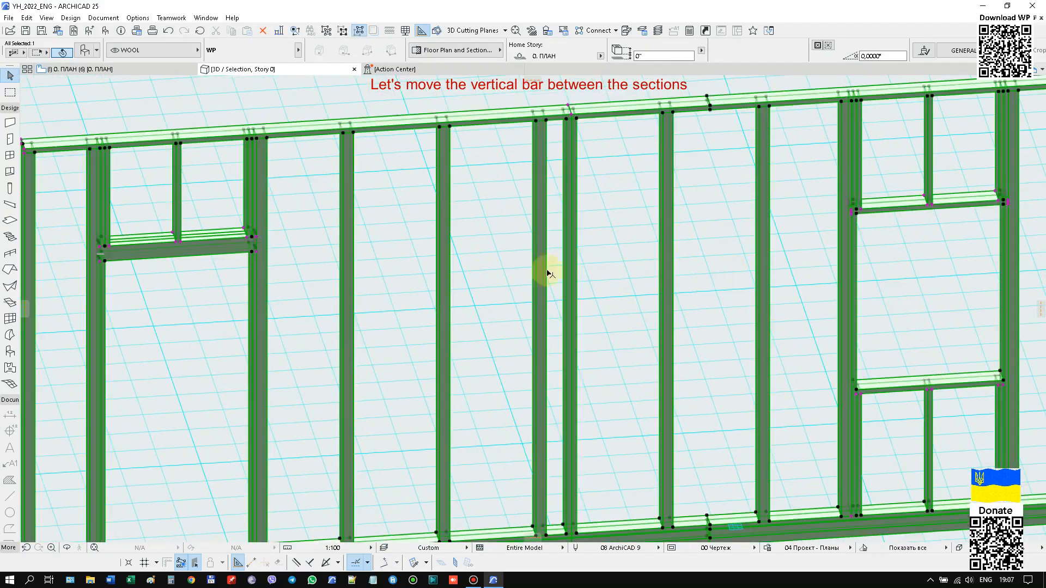
scroll(239, 242, up, 7)
click(240, 234)
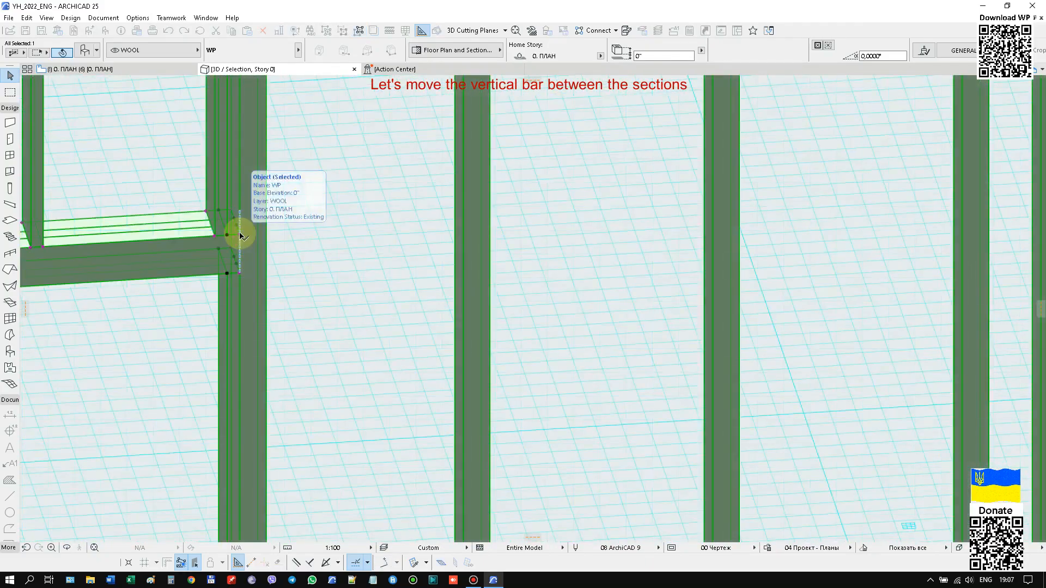
Increase the thickness of the horizontal bar above the window and adjust its identical upper beams, then deselect the partition.
scroll(411, 267, down, 6)
scroll(765, 287, up, 7)
click(733, 283)
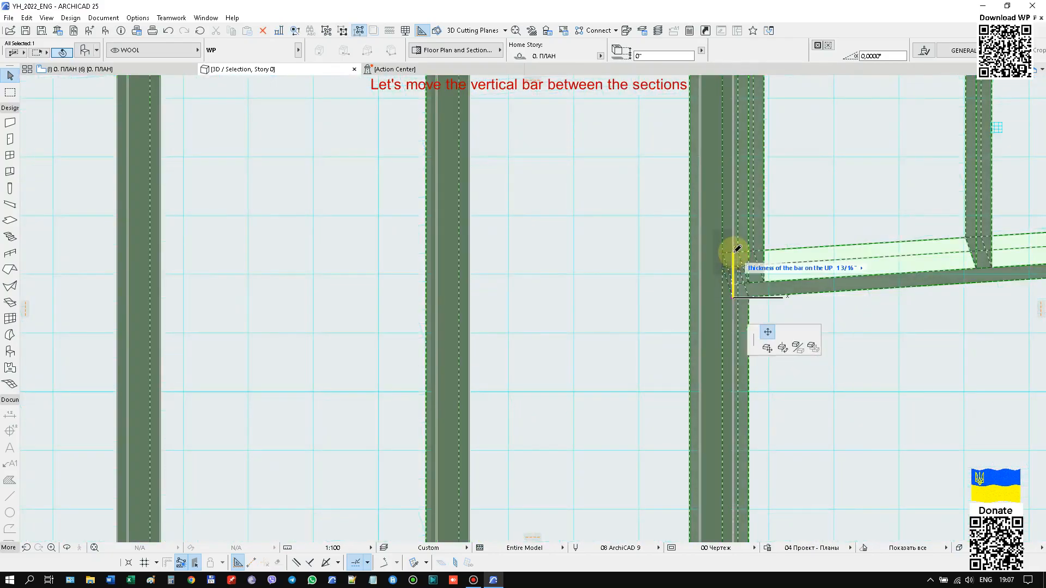
click(734, 252)
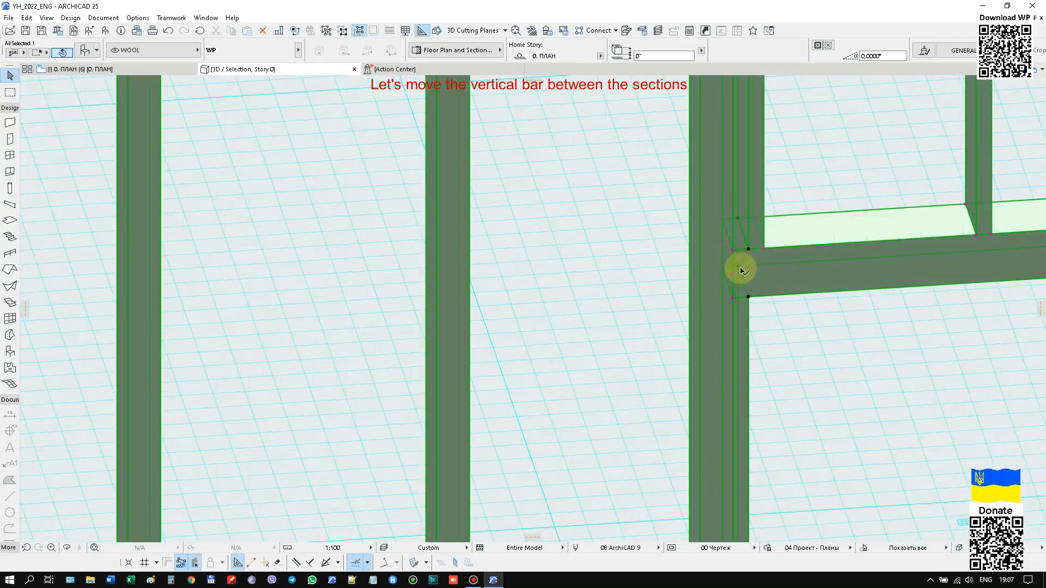
scroll(740, 269, up, 2)
click(731, 277)
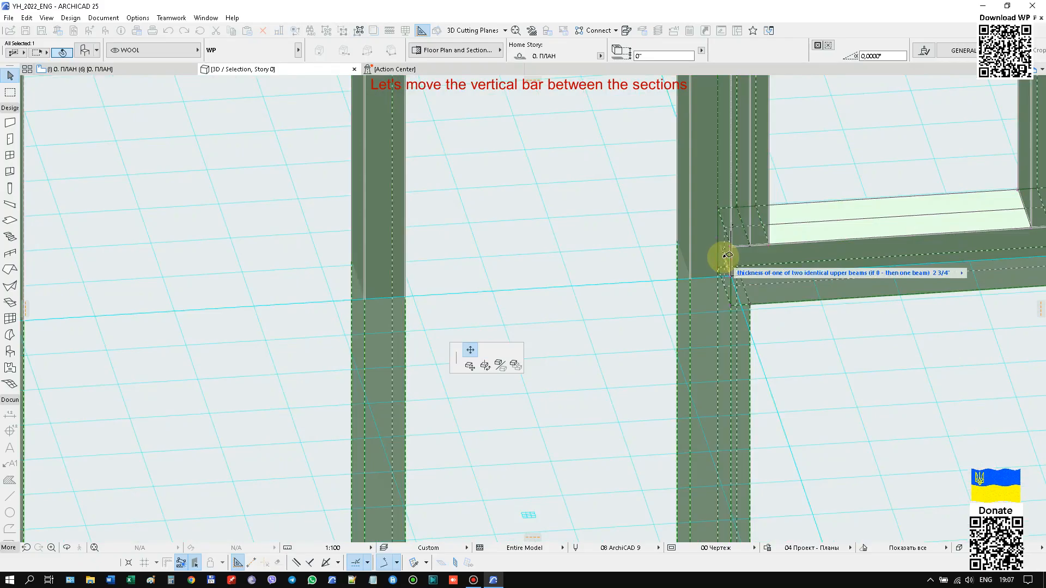
key(Escape)
scroll(728, 264, down, 8)
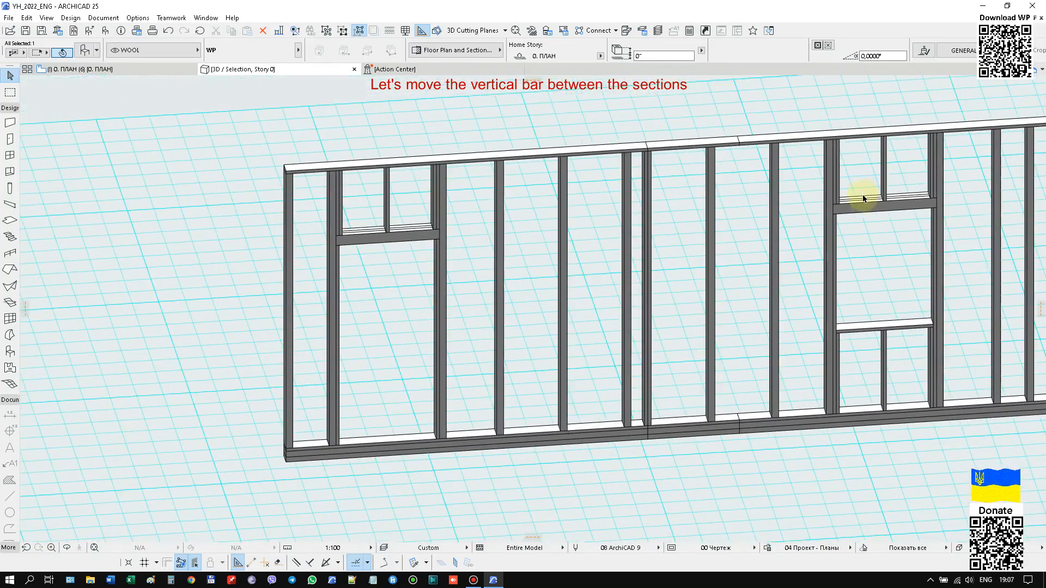
Set the thickness of the horizontal bar below the window to 1 1/2".
scroll(734, 264, up, 10)
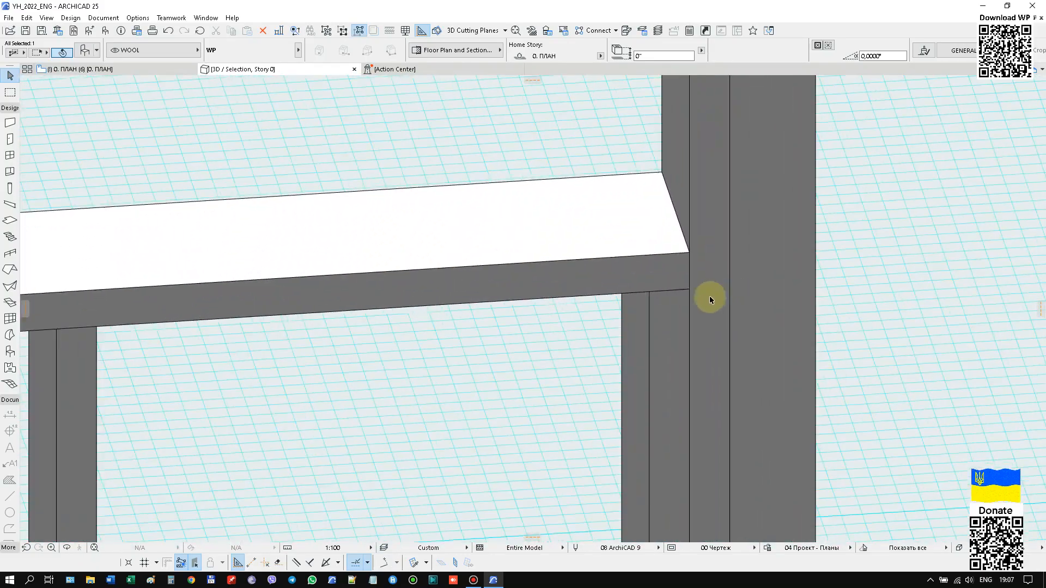
click(689, 290)
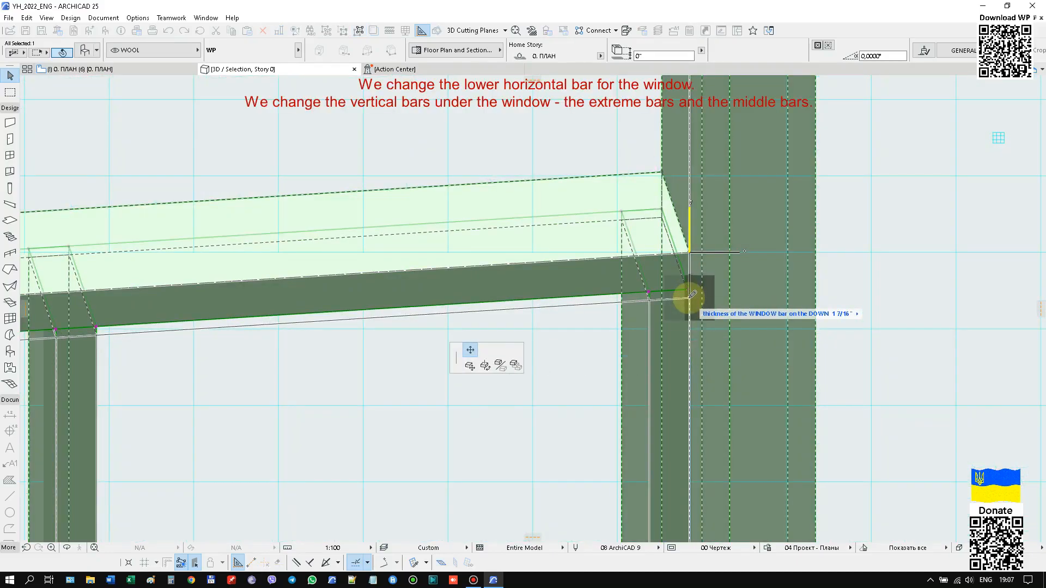
text(1 1/2)
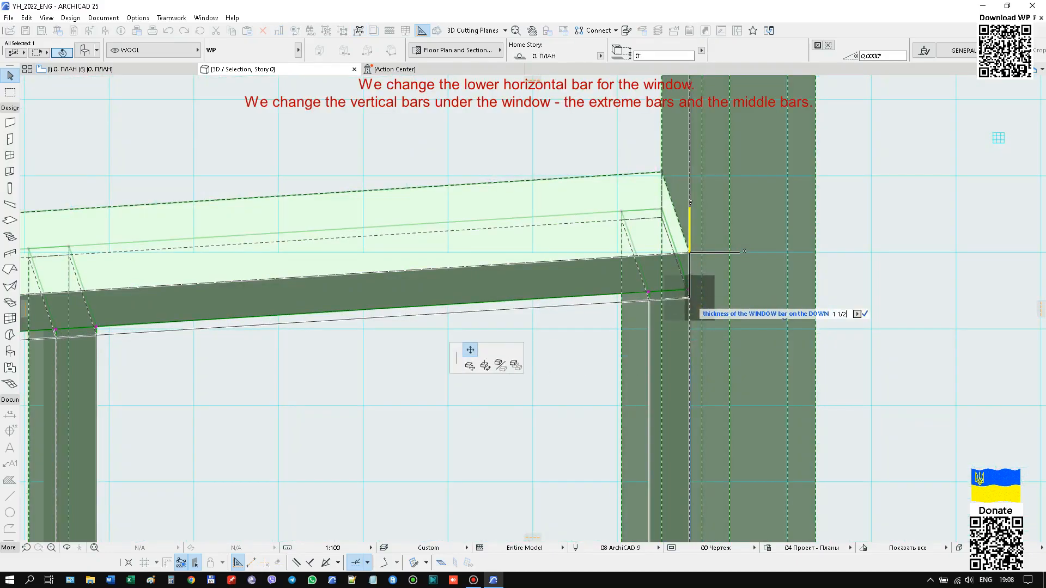
key(Return)
Change the thickness of the extra side bars below the window.
scroll(945, 239, down, 5)
scroll(450, 292, up, 2)
click(438, 276)
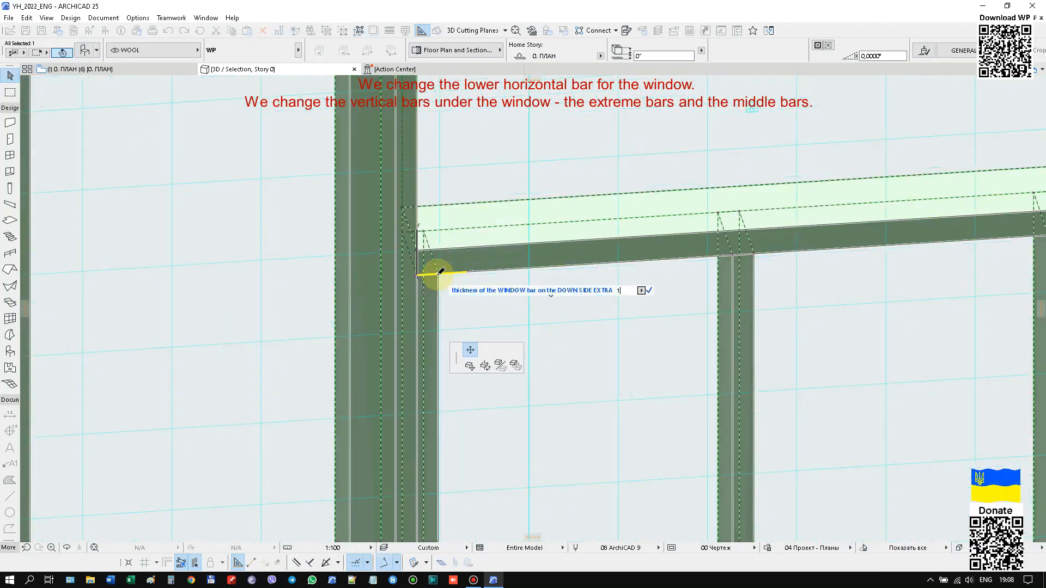
text(1)
key(Return)
Change the thickness of the middle vertical bar below the window.
scroll(765, 260, up, 1)
click(753, 246)
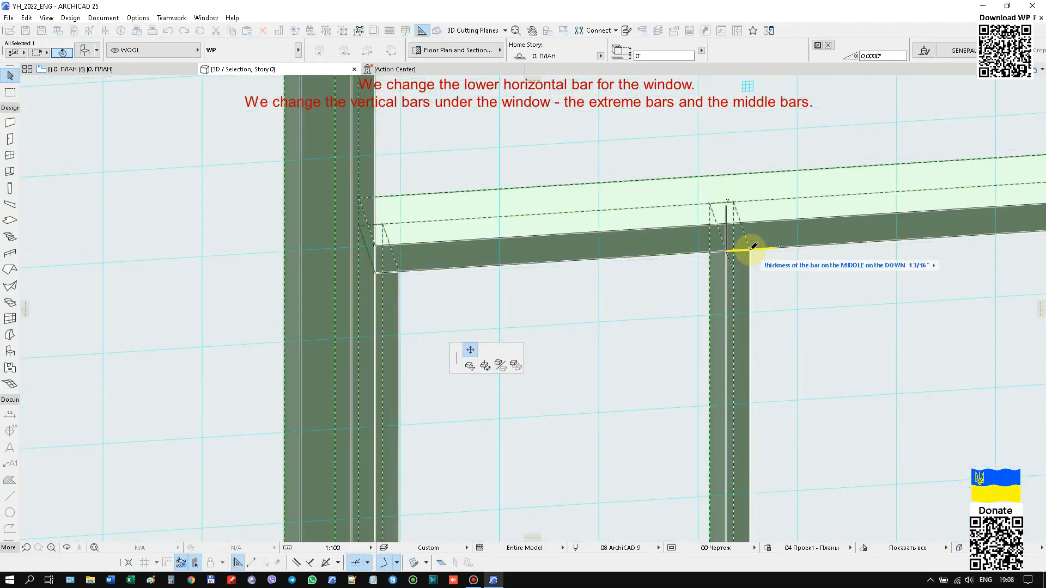
text(1)
key(Return)
Change the thickness of the extra side bars above the window.
scroll(504, 250, down, 3)
scroll(905, 229, up, 4)
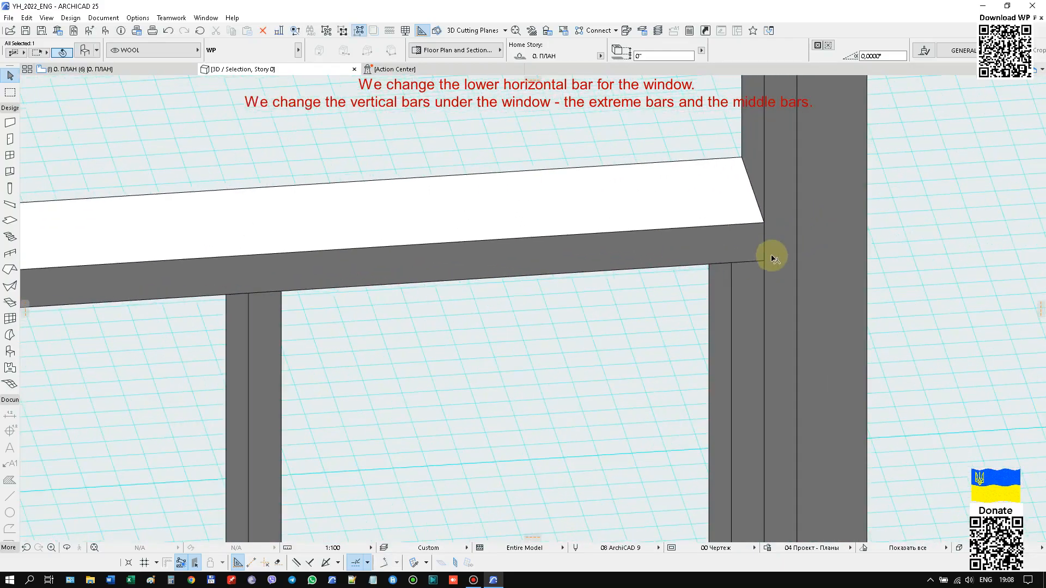
scroll(731, 266, down, 4)
scroll(474, 269, up, 5)
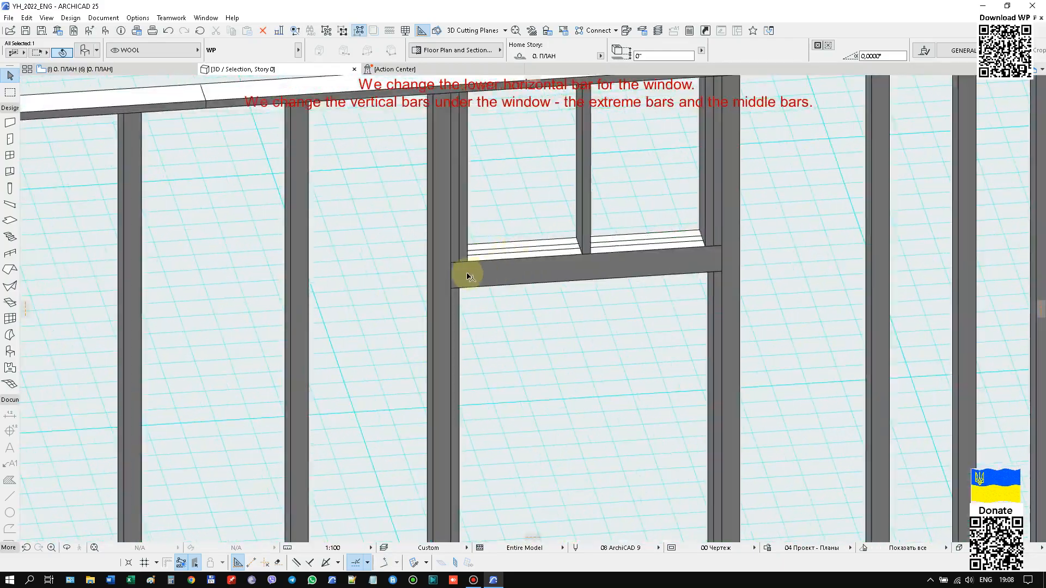
scroll(490, 256, up, 3)
click(495, 250)
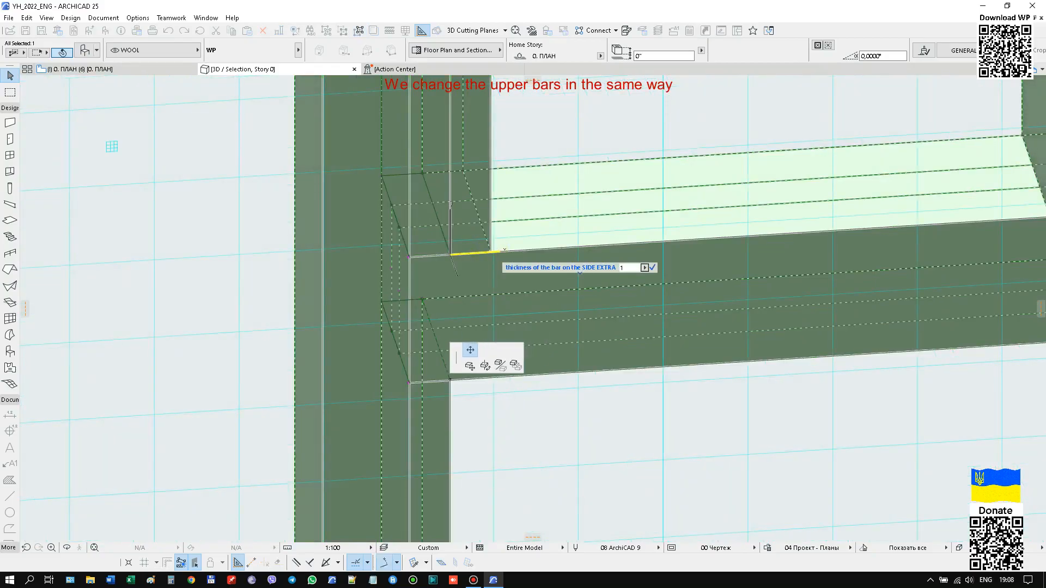
key(Return)
scroll(696, 245, down, 4)
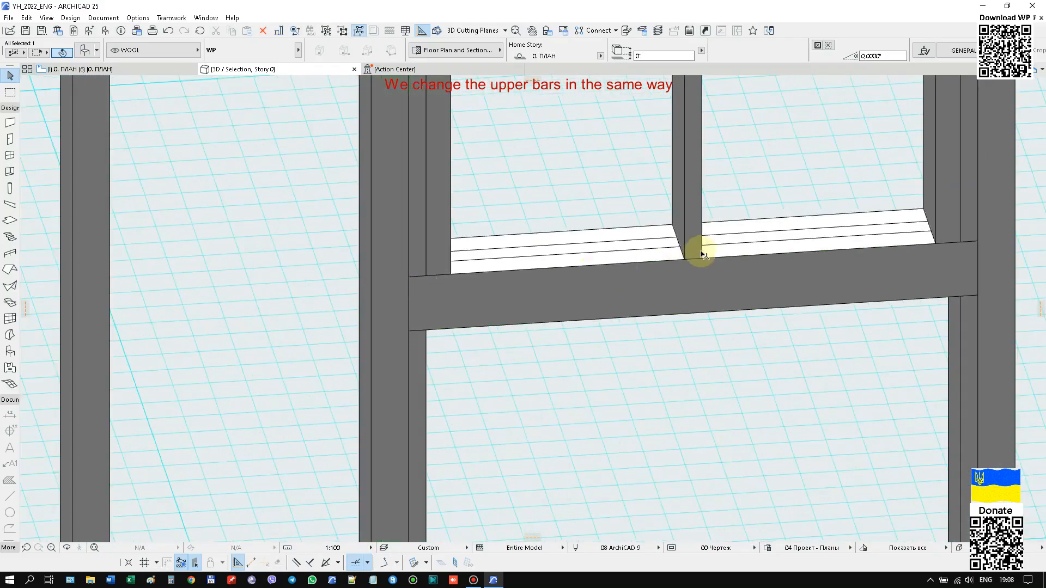
Change the thickness of the middle vertical bar above the window.
scroll(701, 265, up, 1)
click(700, 263)
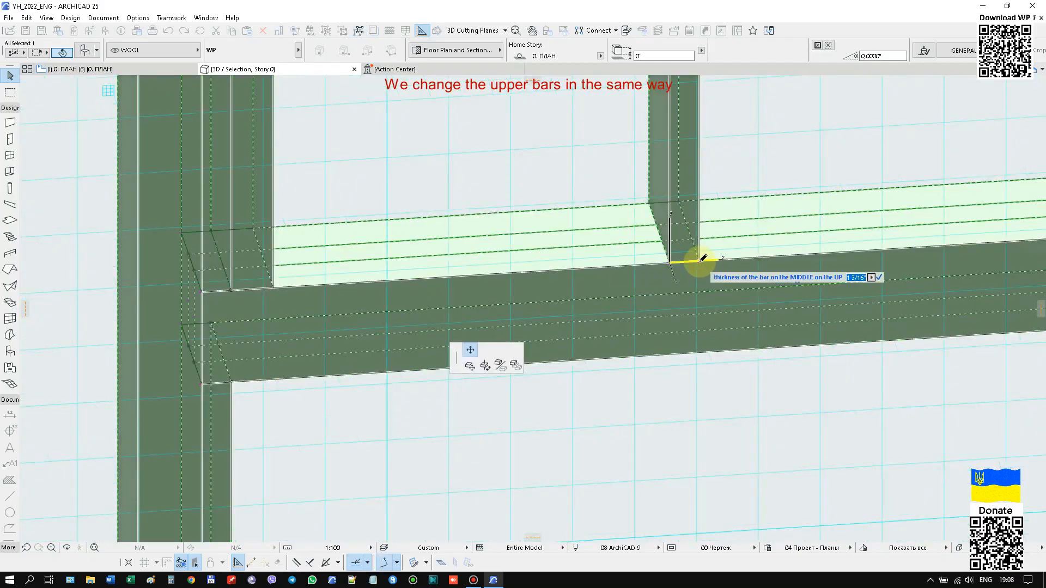
text(1 2/3)
key(Return)
scroll(707, 261, down, 8)
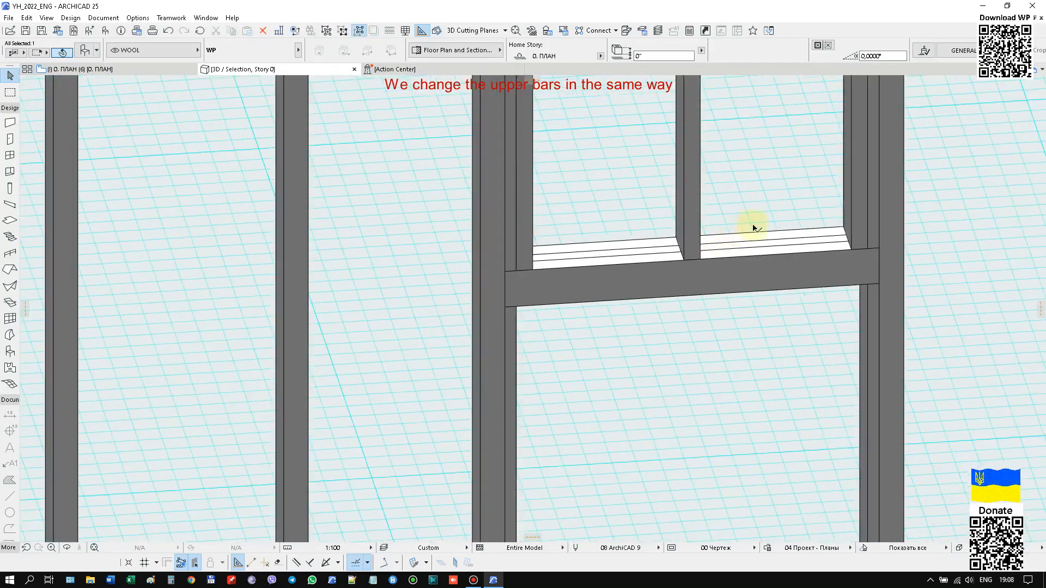
Set the thickness of the horizontal bar along the top of the partition to 1 1/2".
scroll(312, 209, up, 8)
click(353, 184)
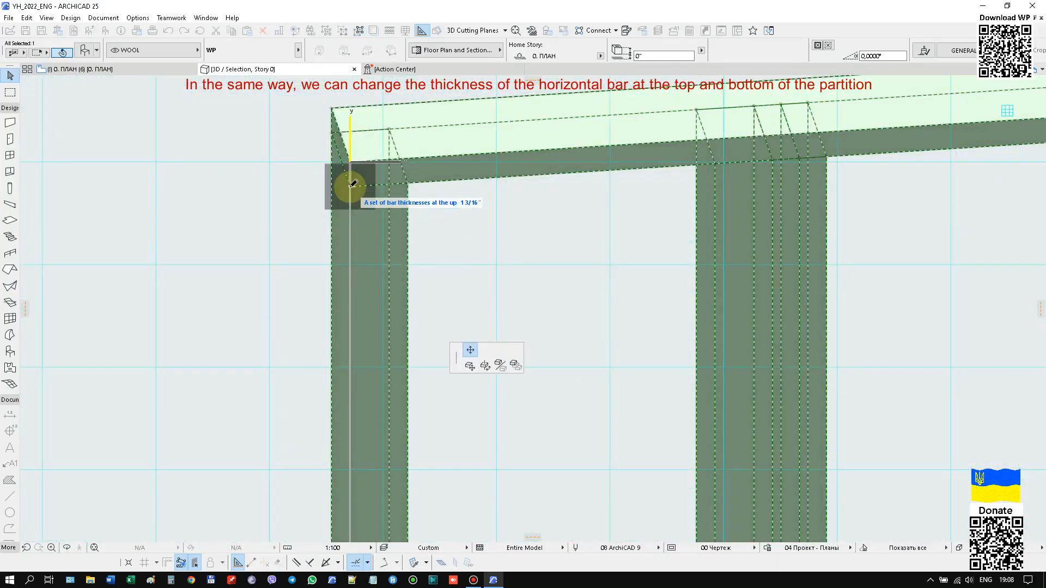
text(1 1/2)
key(Return)
scroll(348, 163, down, 8)
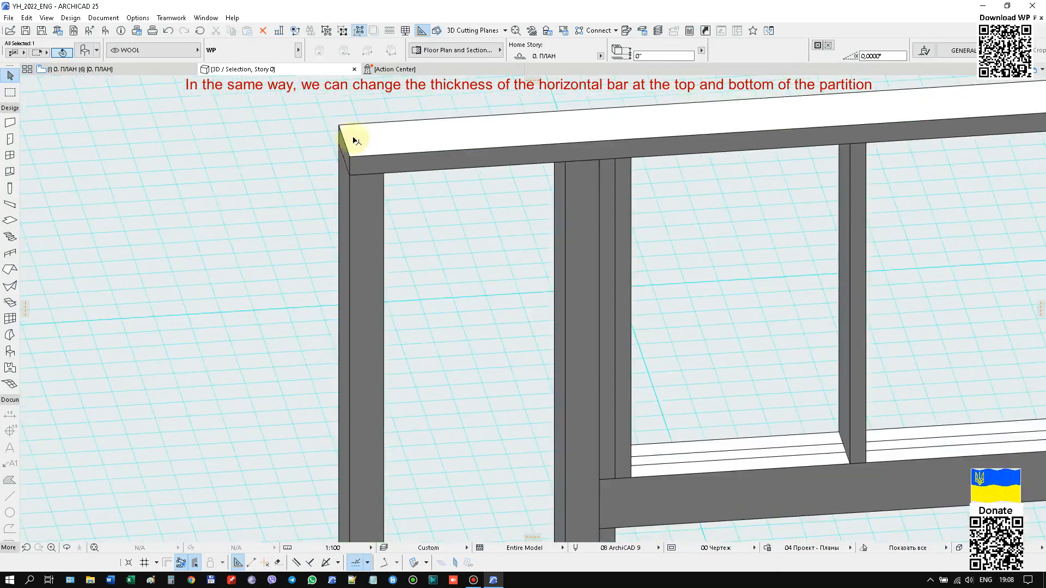
Set the thickness of the uppermost of the stacked bottom horizontal bars to 0.
scroll(404, 493, up, 8)
scroll(404, 492, up, 3)
click(412, 410)
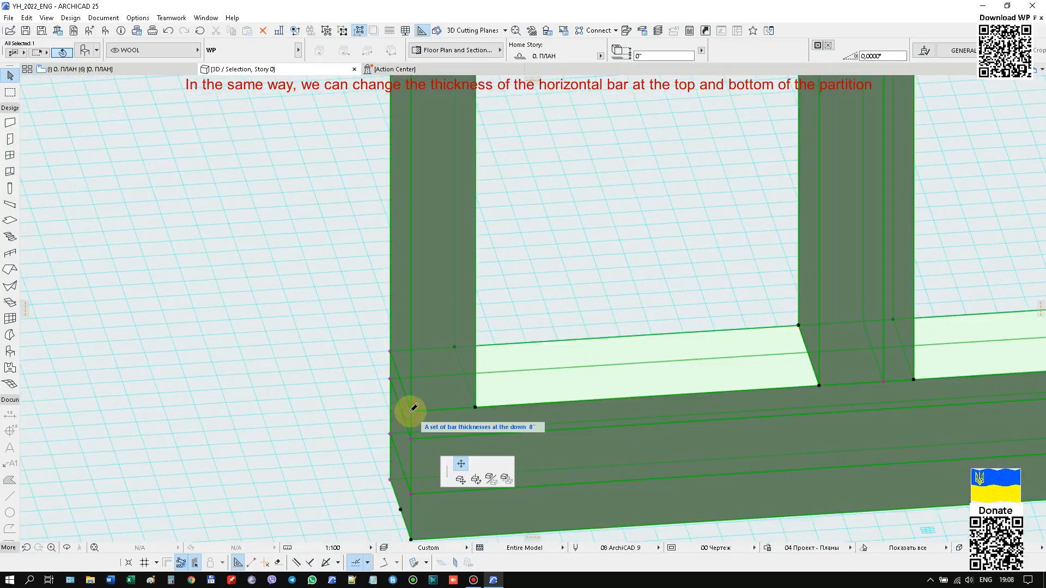
text(0)
key(Return)
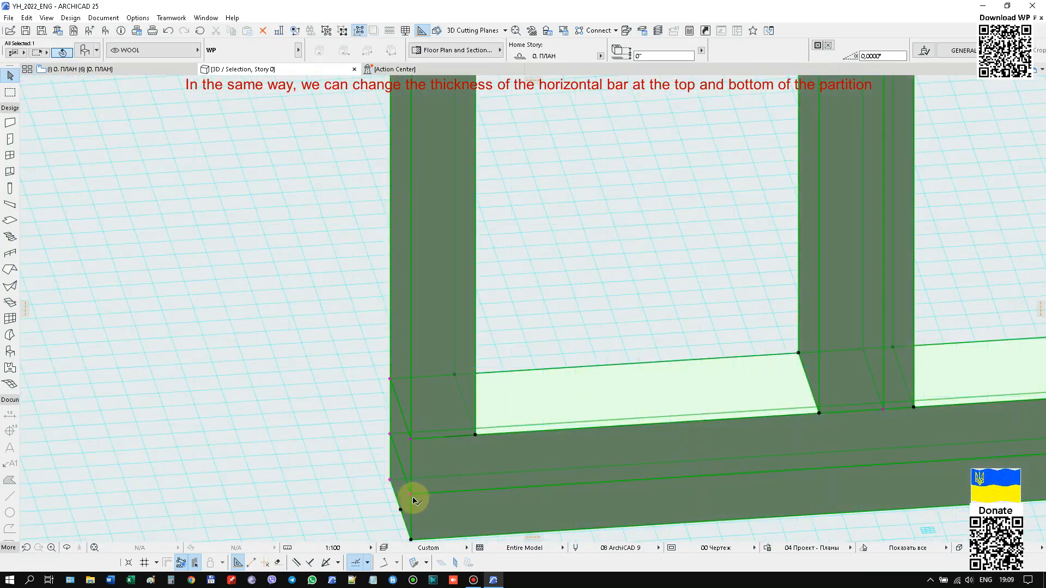
Set the thickness of the partition's lowest horizontal bar to 1 1/2" and change the thickness of the bar directly above it.
click(413, 493)
text(1 1/2)
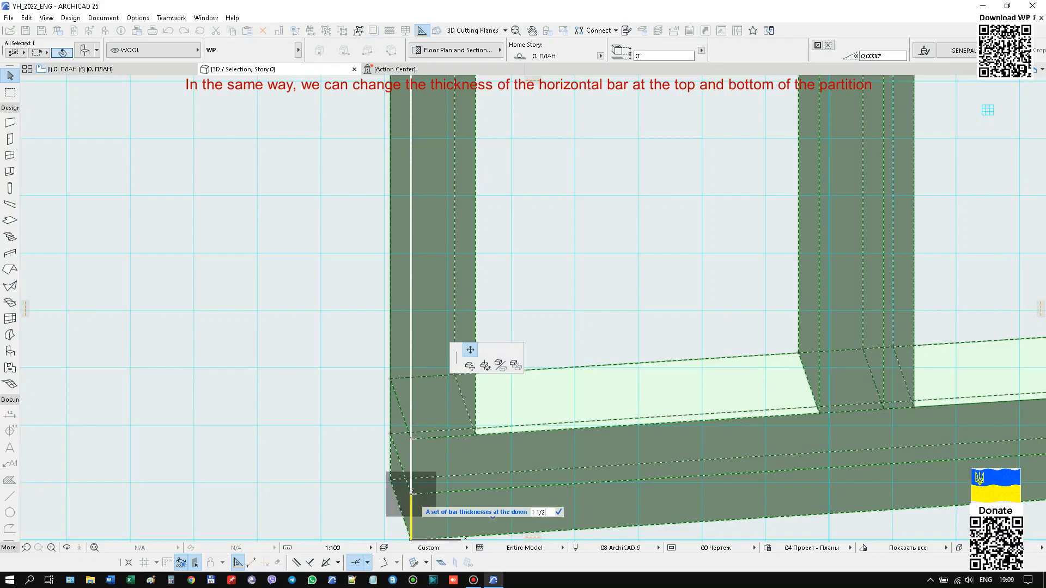
key(Return)
click(412, 451)
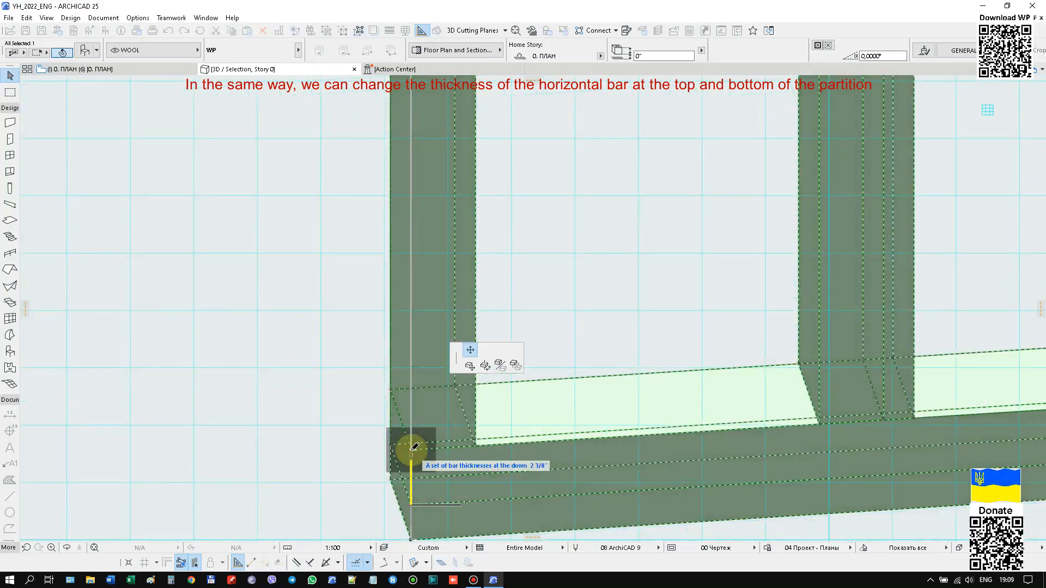
Turn off Control bars of the Opening in the WP partition's object settings.
scroll(412, 457, down, 10)
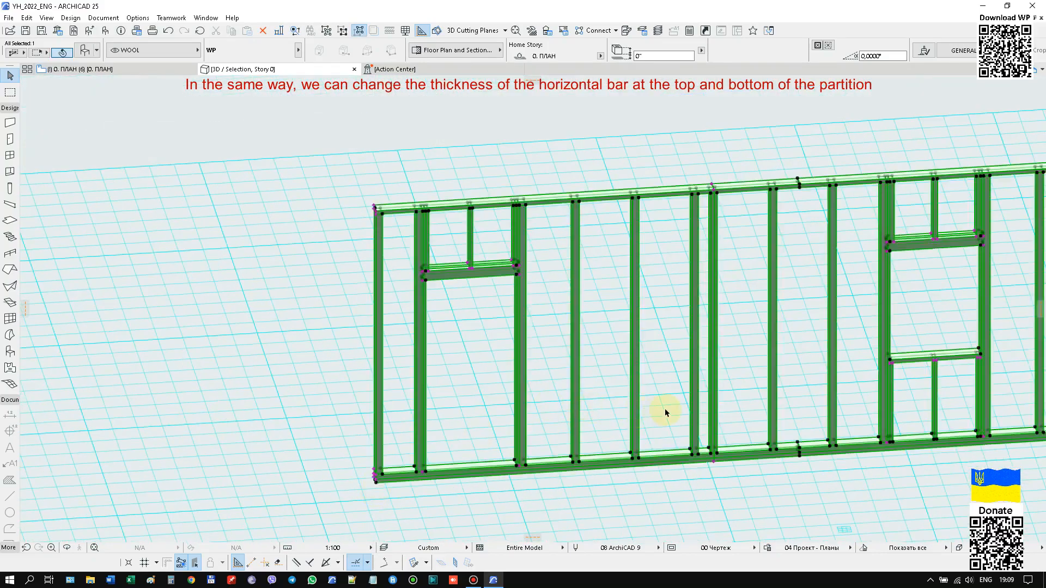
middle_drag(631, 367, 586, 375)
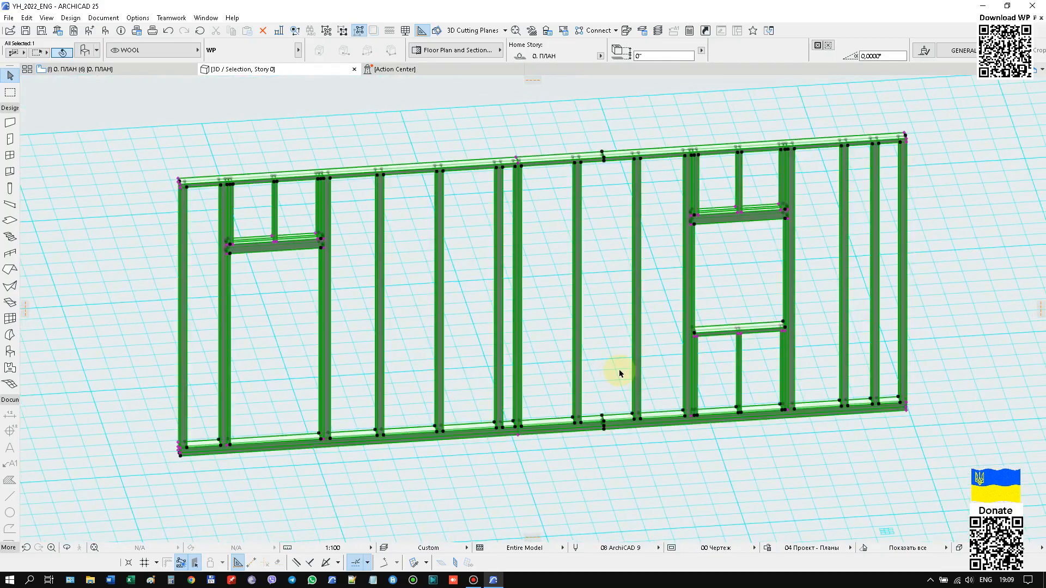
right_click(596, 266)
click(614, 269)
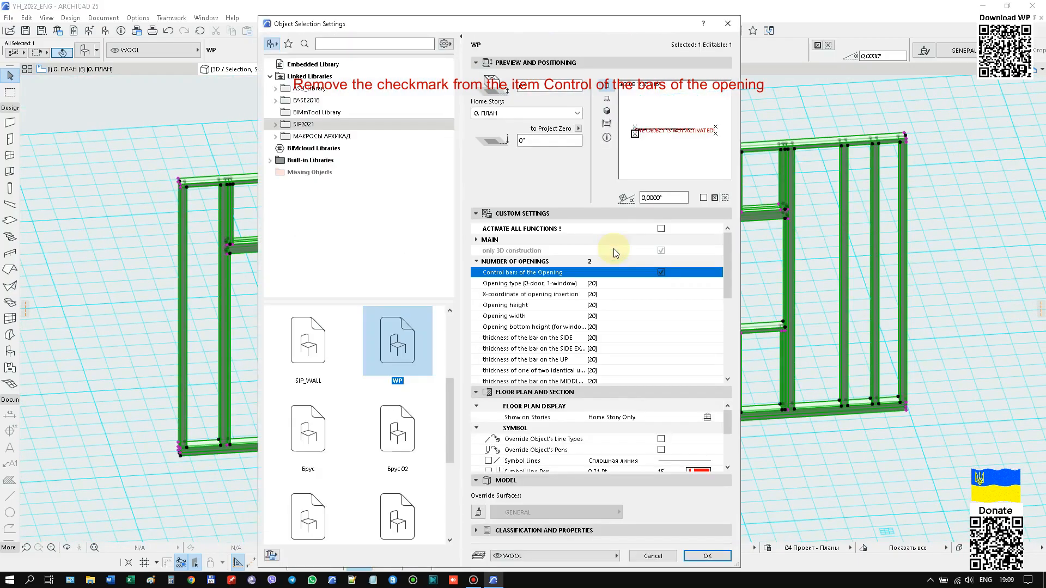
click(661, 275)
click(707, 555)
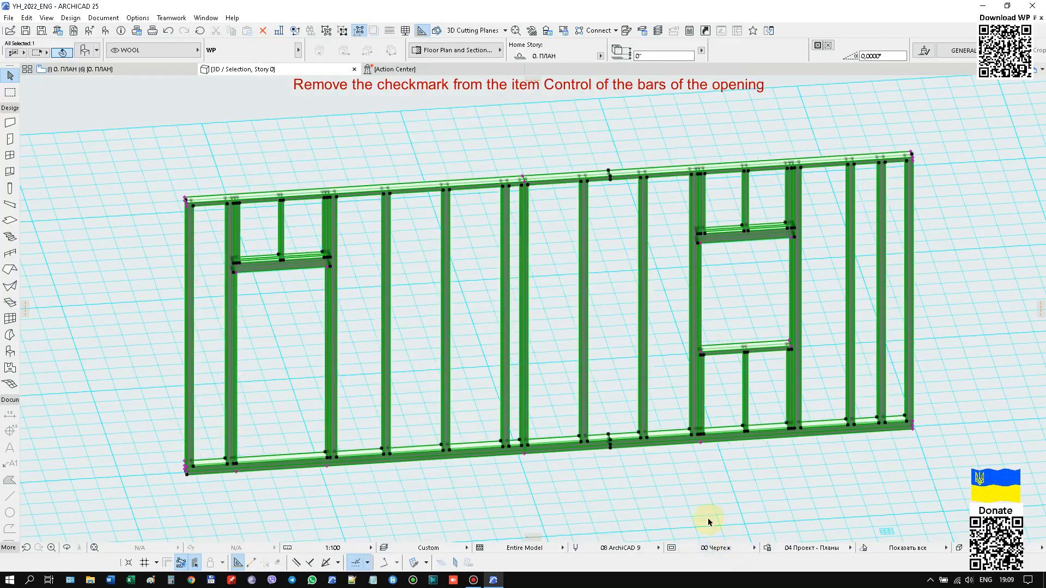
Move the door opening along the partition, away from the nearby partition end.
scroll(229, 479, up, 3)
scroll(331, 463, up, 2)
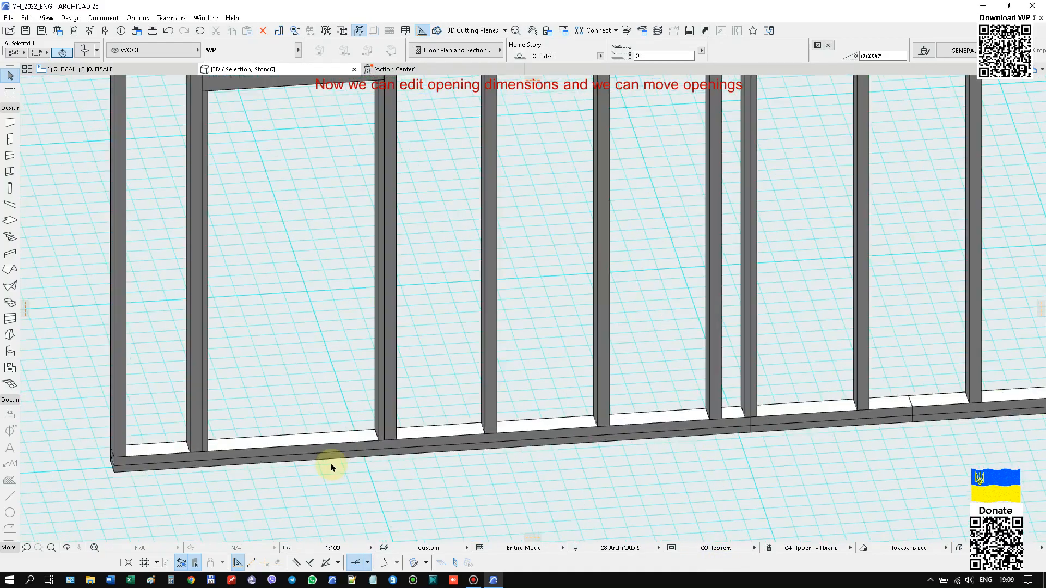
click(208, 466)
click(309, 457)
scroll(312, 459, down, 2)
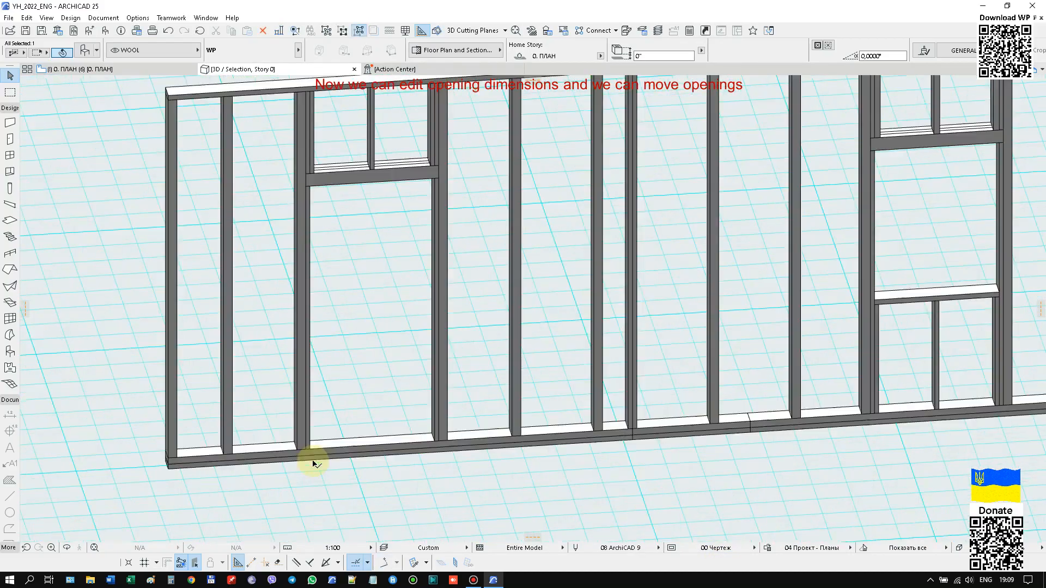
Set the door opening's height to 90" from the upper corner of the opening.
scroll(442, 170, up, 3)
click(427, 190)
key(Tab)
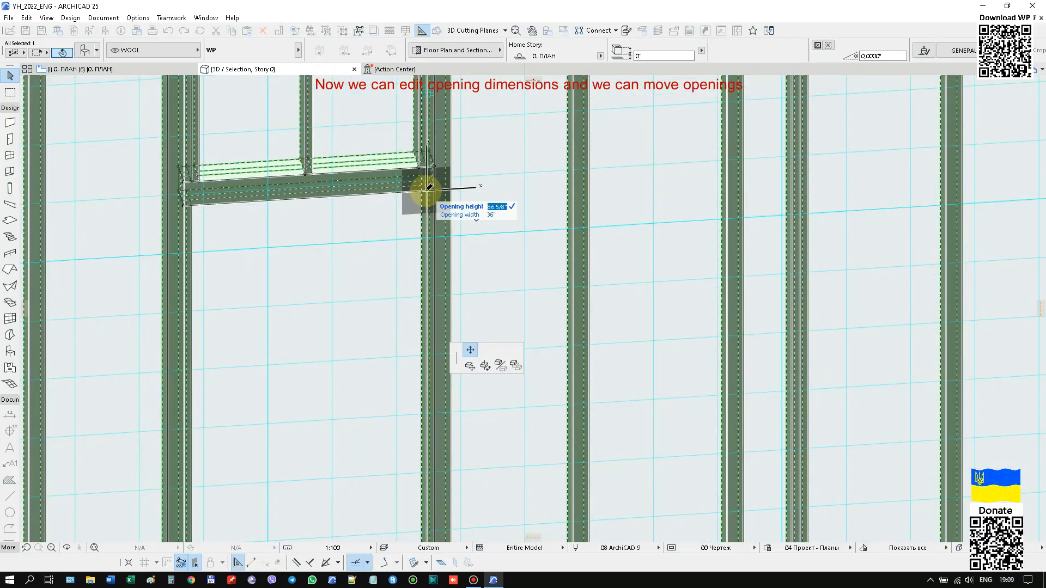
text(90)
key(Return)
scroll(315, 177, down, 4)
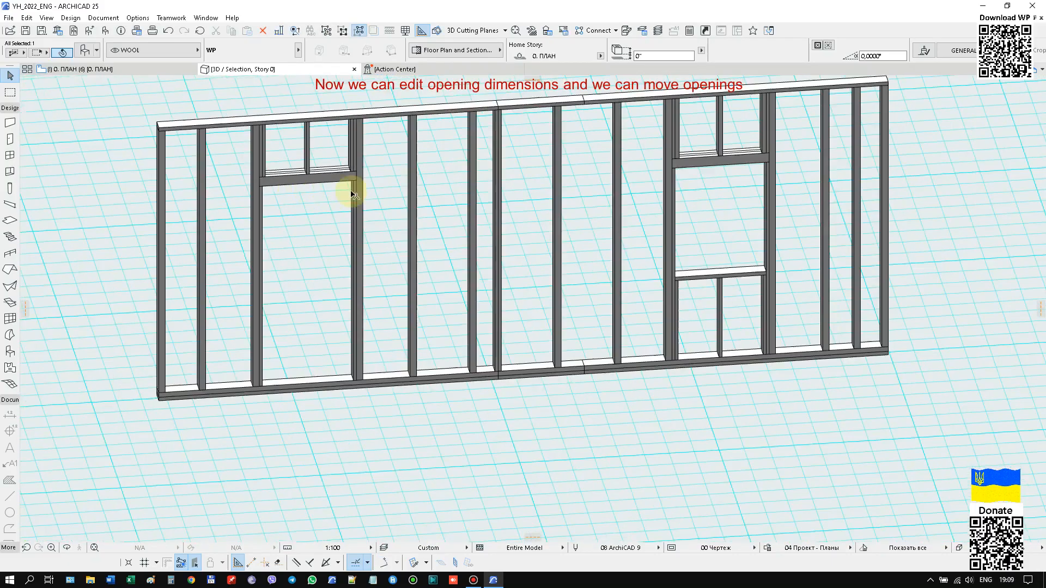
Set the window opening's height to 90" and its width to 40" from the upper corner of the opening.
middle_drag(764, 157, 652, 161)
scroll(652, 161, up, 3)
click(648, 162)
key(Tab)
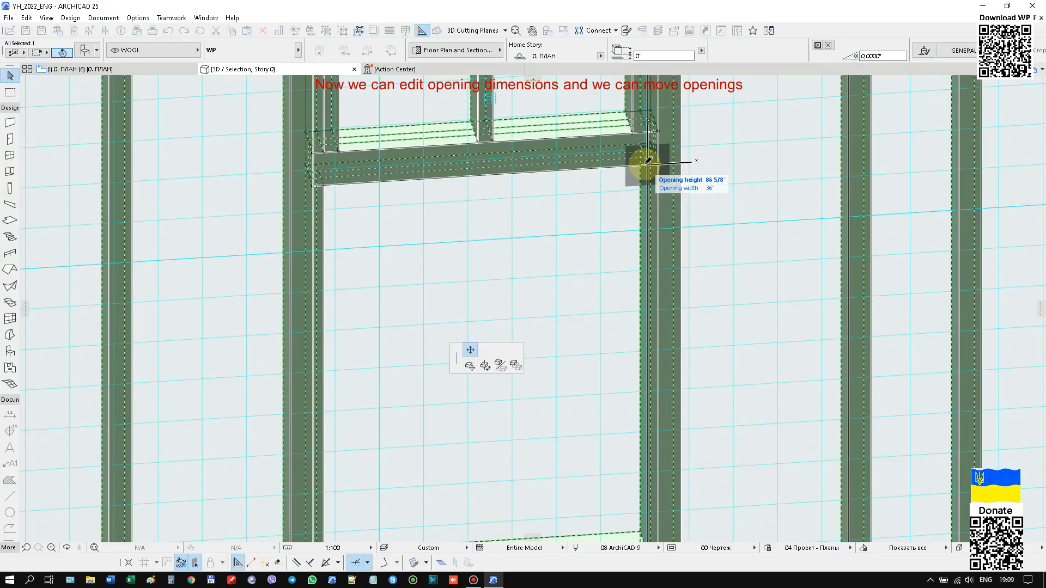
text(90)
key(Return)
click(650, 134)
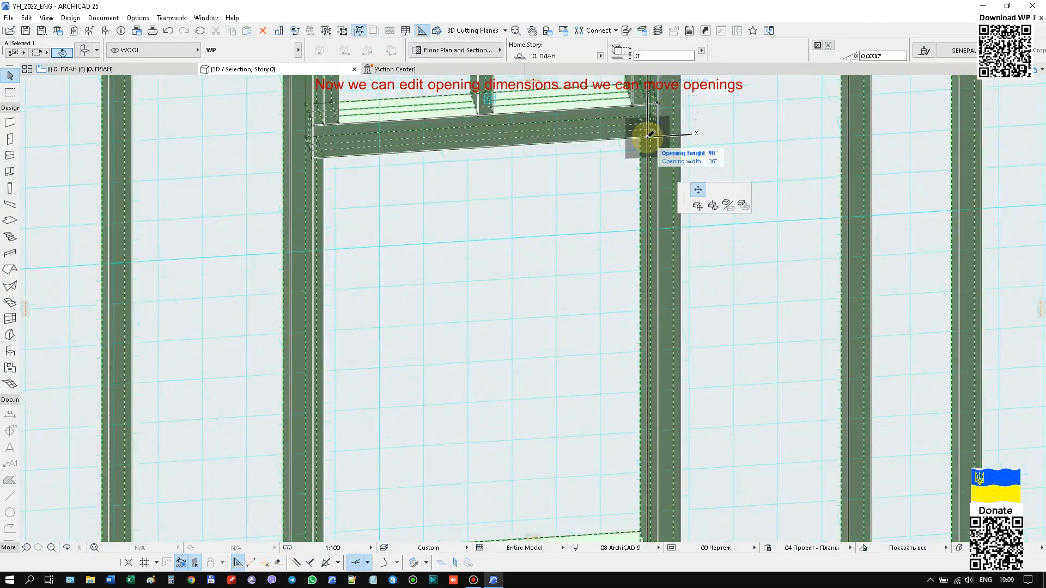
key(Escape)
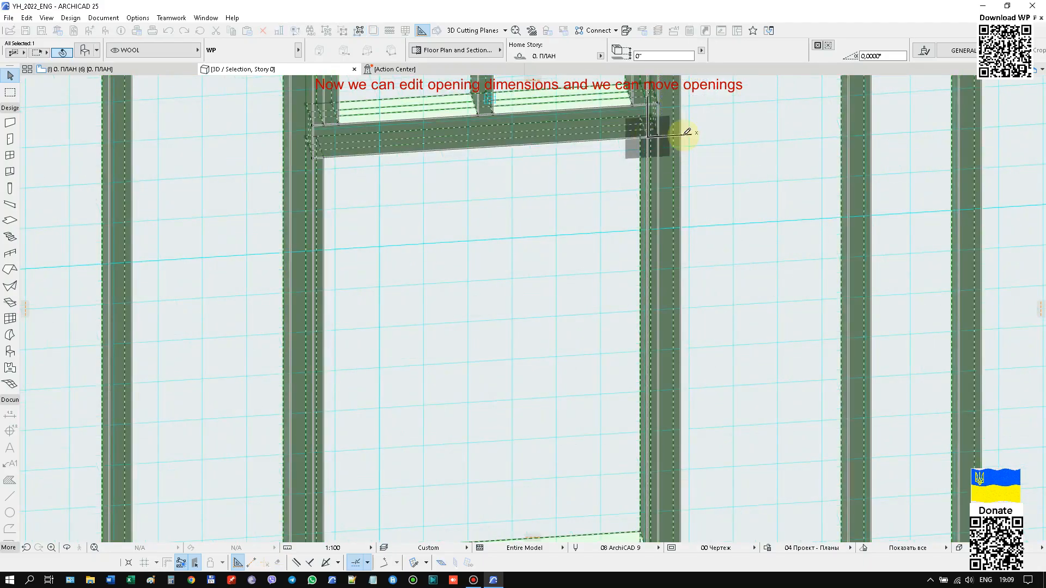
scroll(768, 181, down, 5)
scroll(798, 196, down, 3)
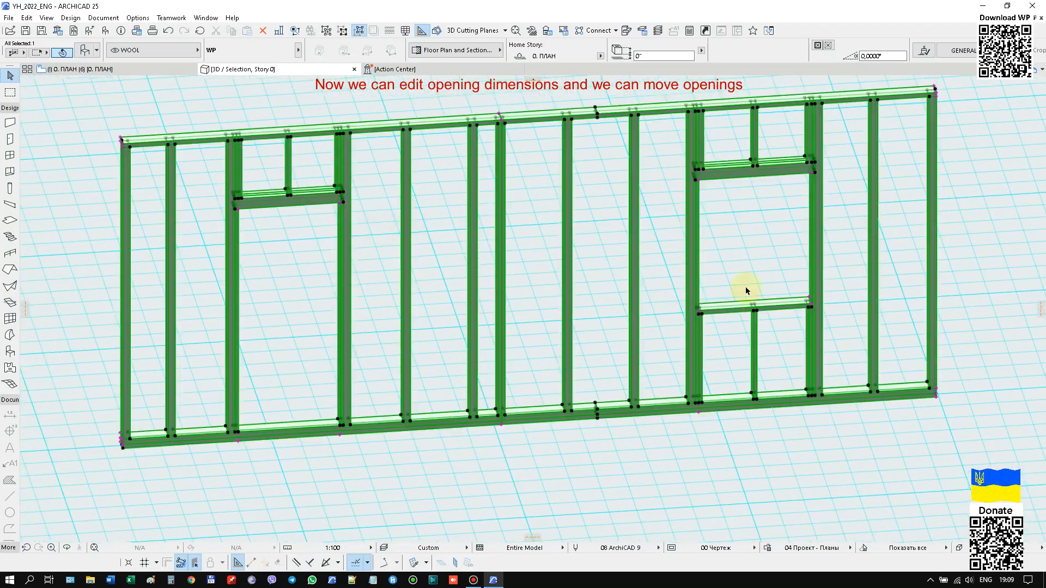
Set the window opening's bottom height to 40" and move the window opening along the partition towards the door opening.
scroll(798, 314, up, 8)
click(784, 311)
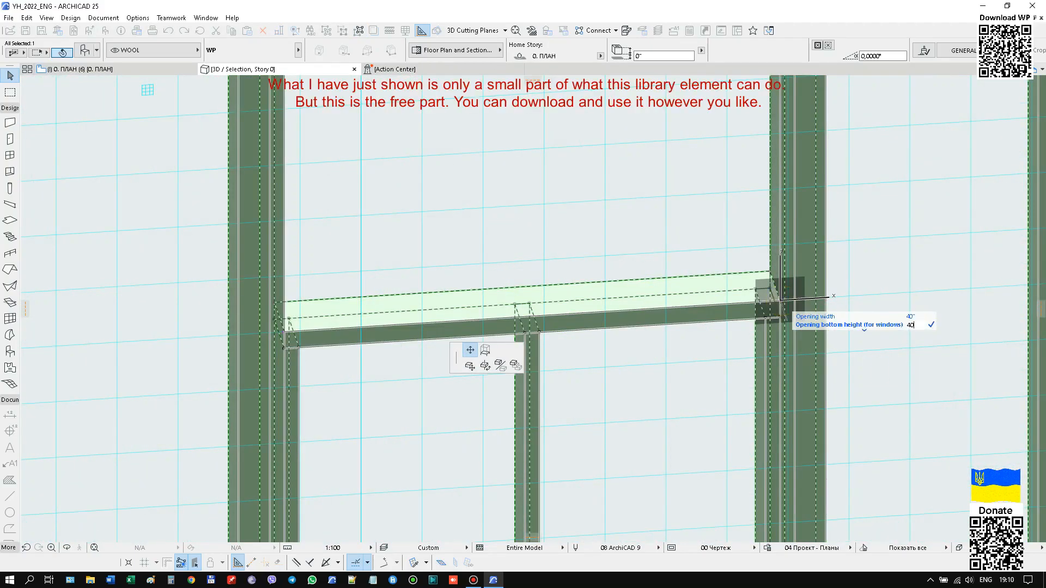
key(Escape)
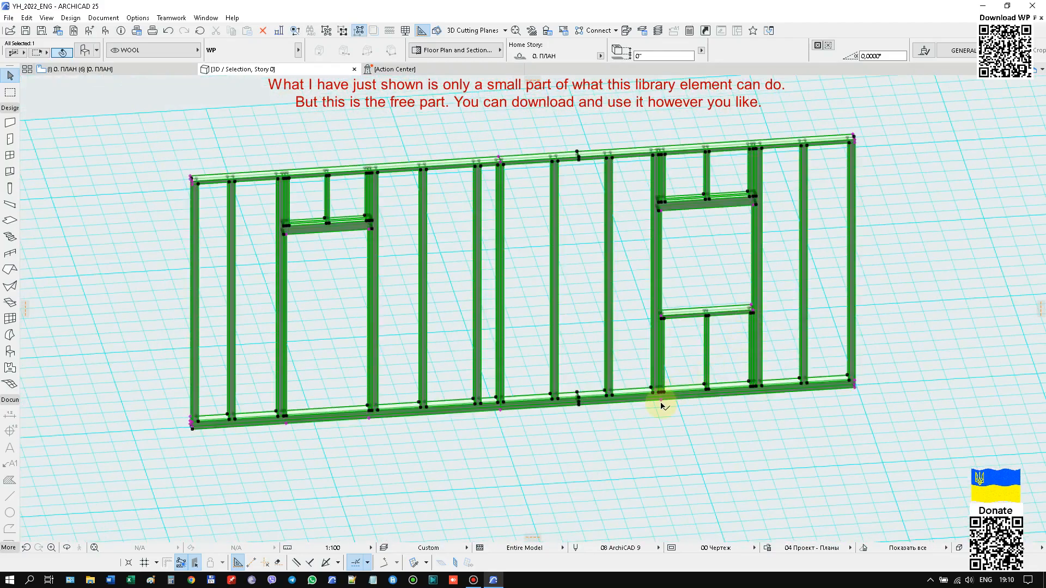
click(660, 402)
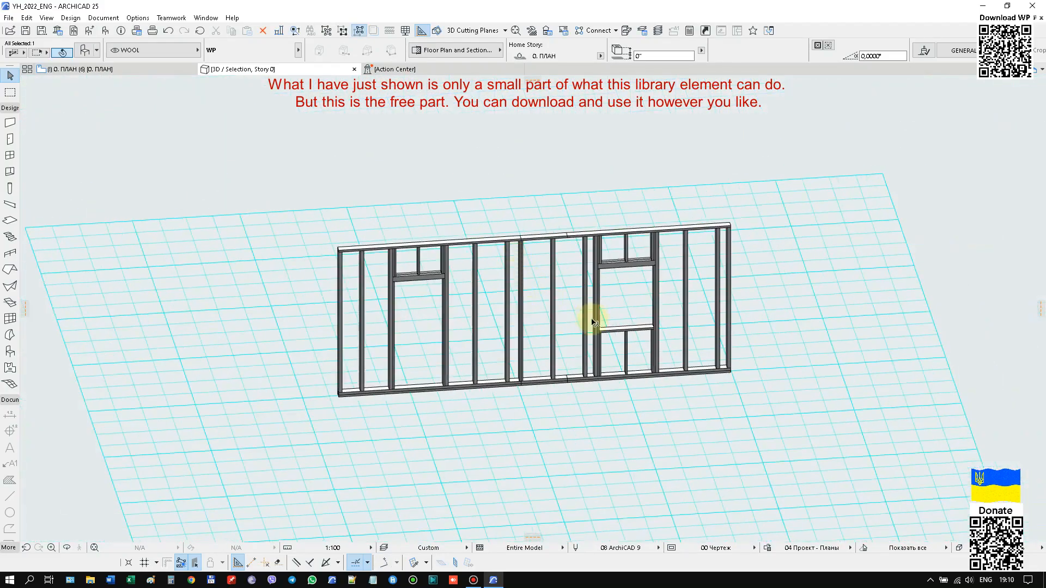
click(593, 322)
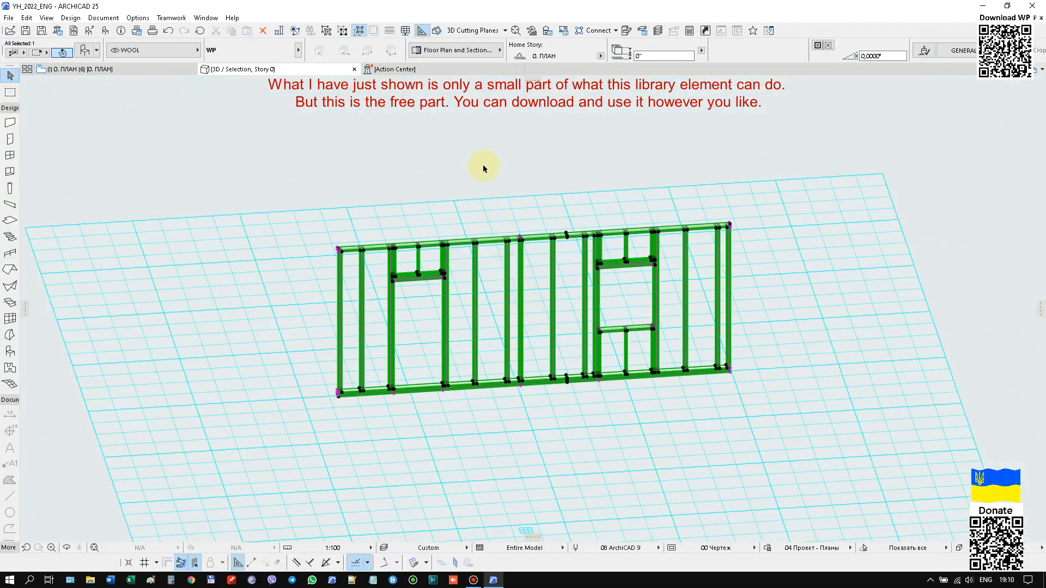
scroll(485, 165, down, 2)
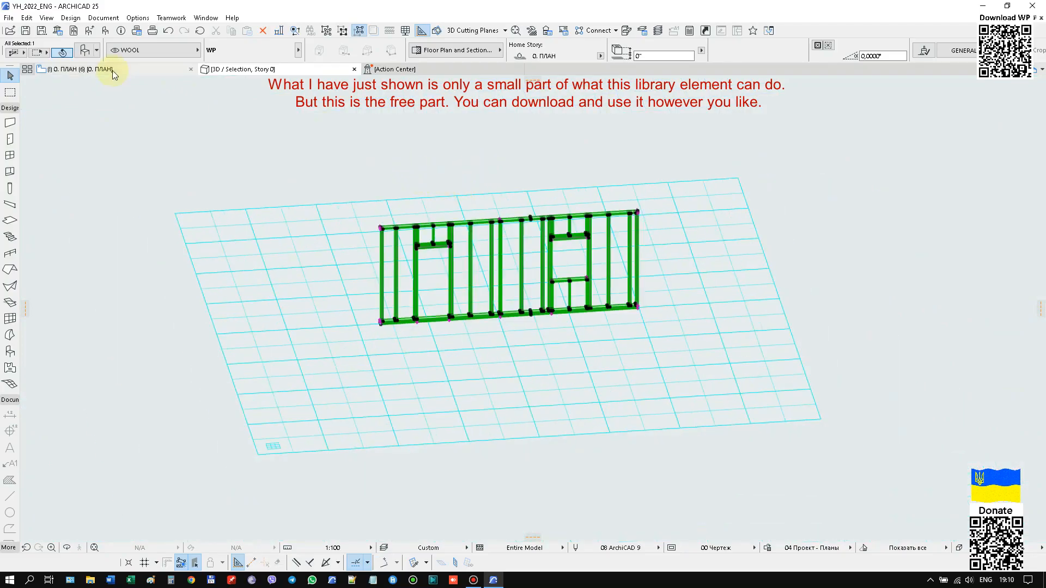
Switch to the floor plan and open the object settings of the WP partition.
click(112, 69)
scroll(409, 226, down, 2)
scroll(411, 220, up, 3)
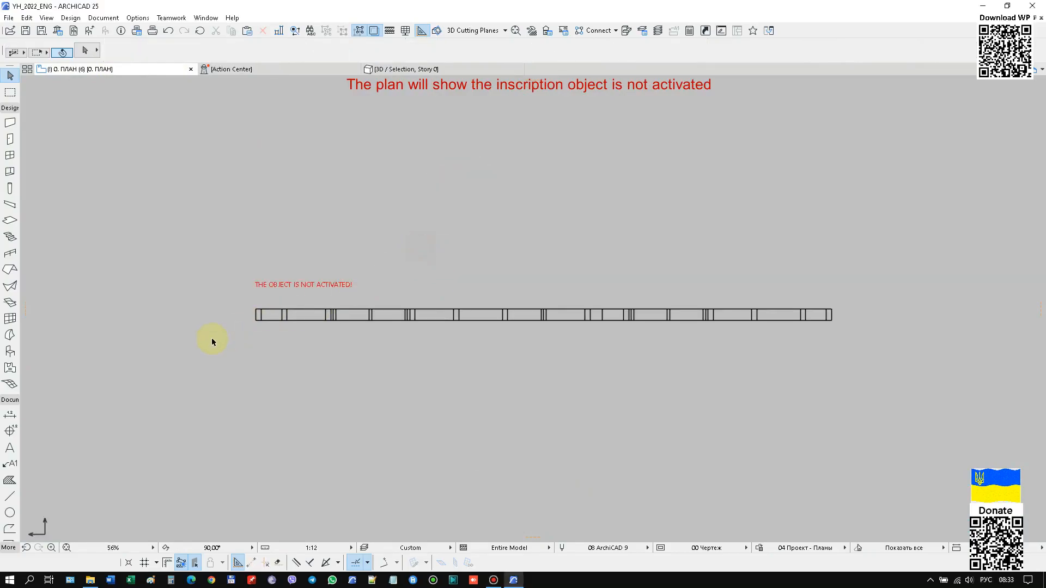
drag(407, 246, 214, 350)
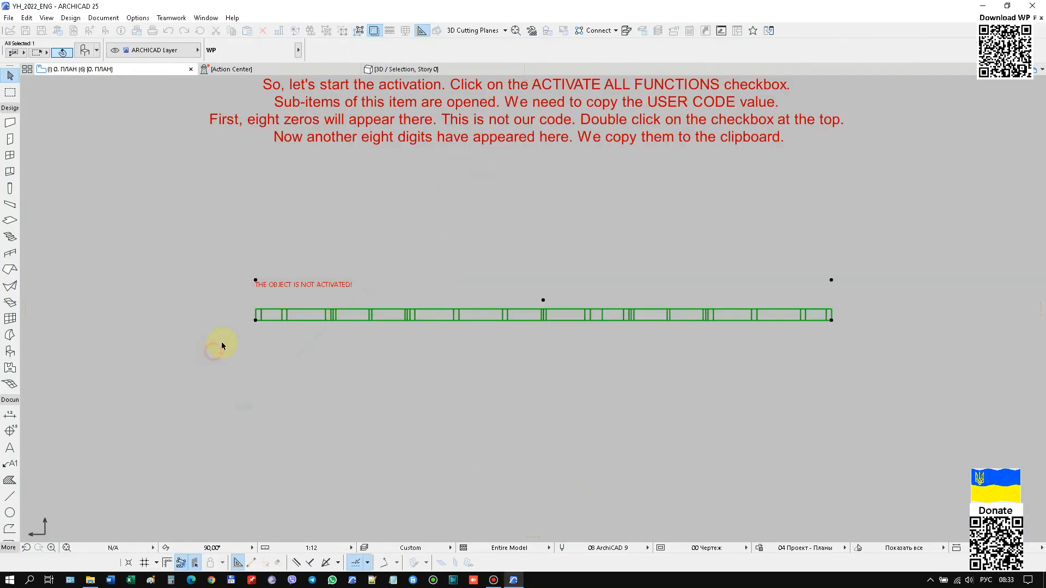
right_click(407, 179)
click(423, 184)
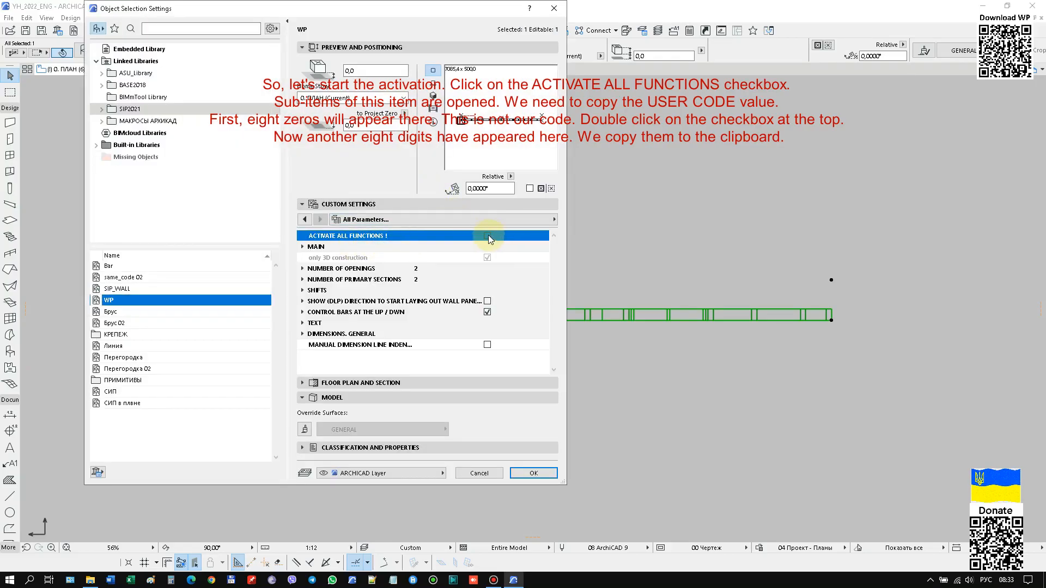
Enable ACTIVATE ALL FUNCTIONS, toggling it to generate the user key, and copy that key to the clipboard.
click(488, 235)
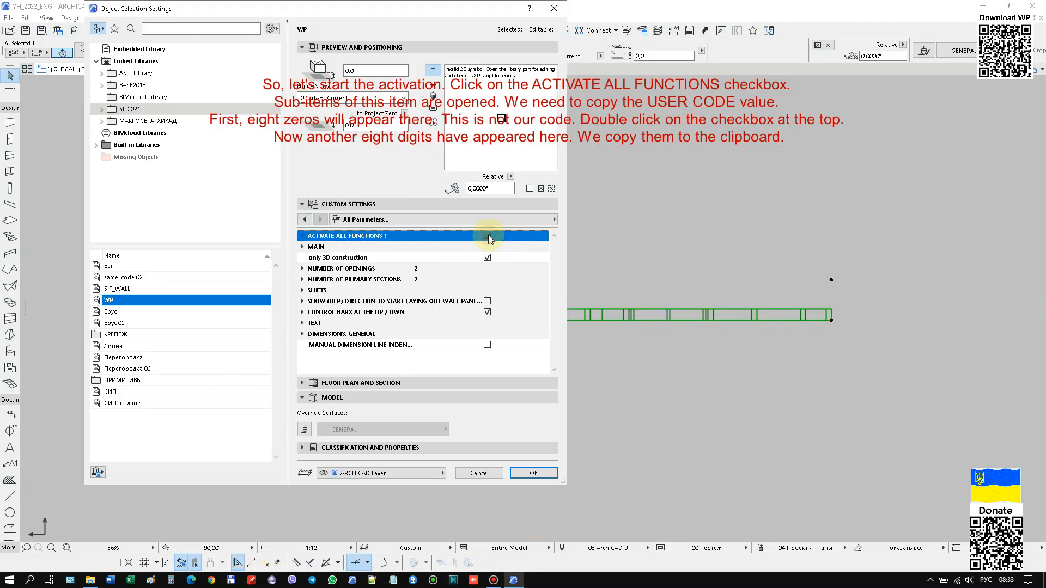
click(302, 237)
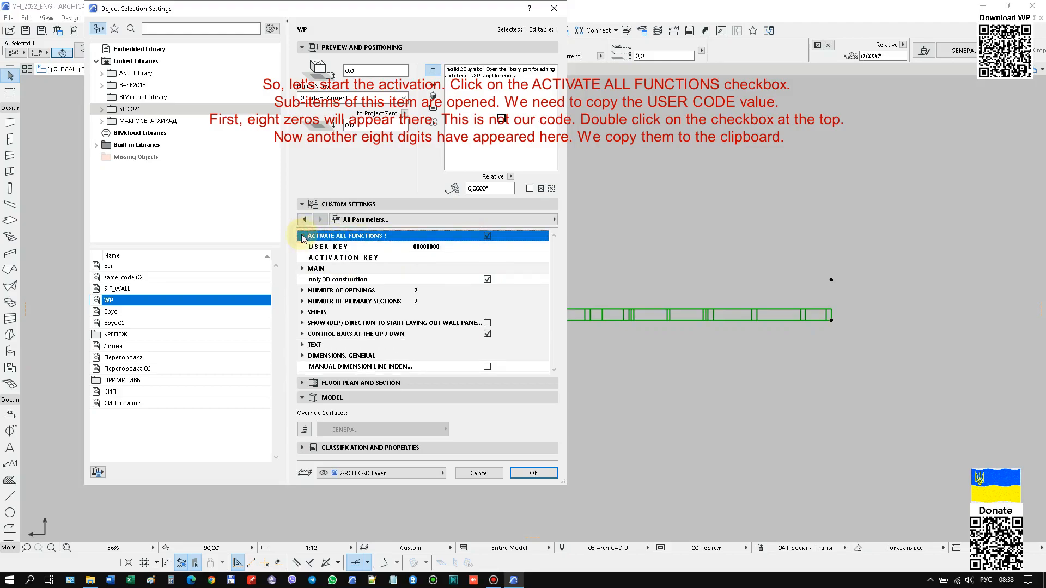
double_click(487, 236)
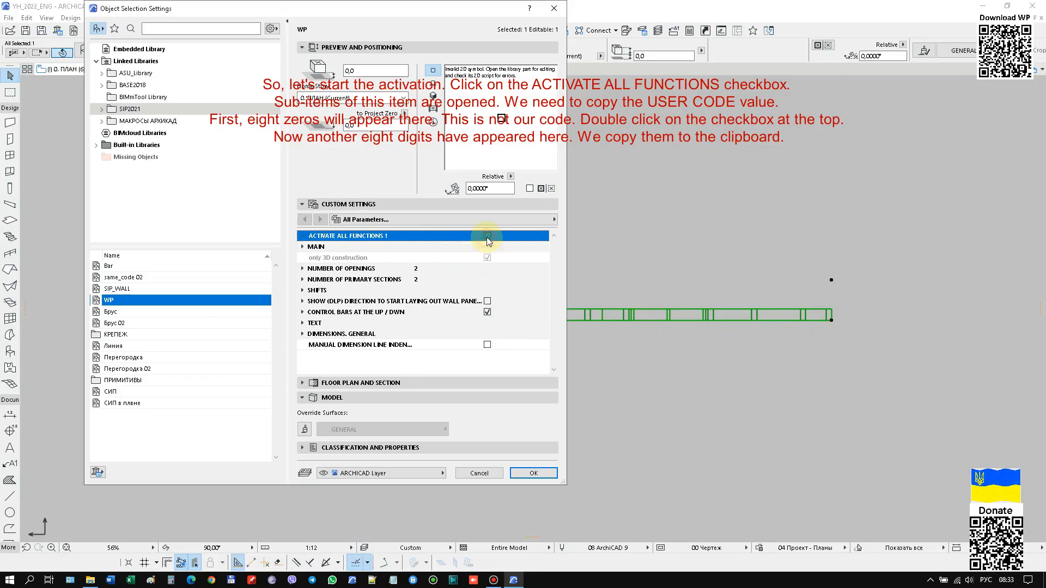
click(304, 240)
click(418, 247)
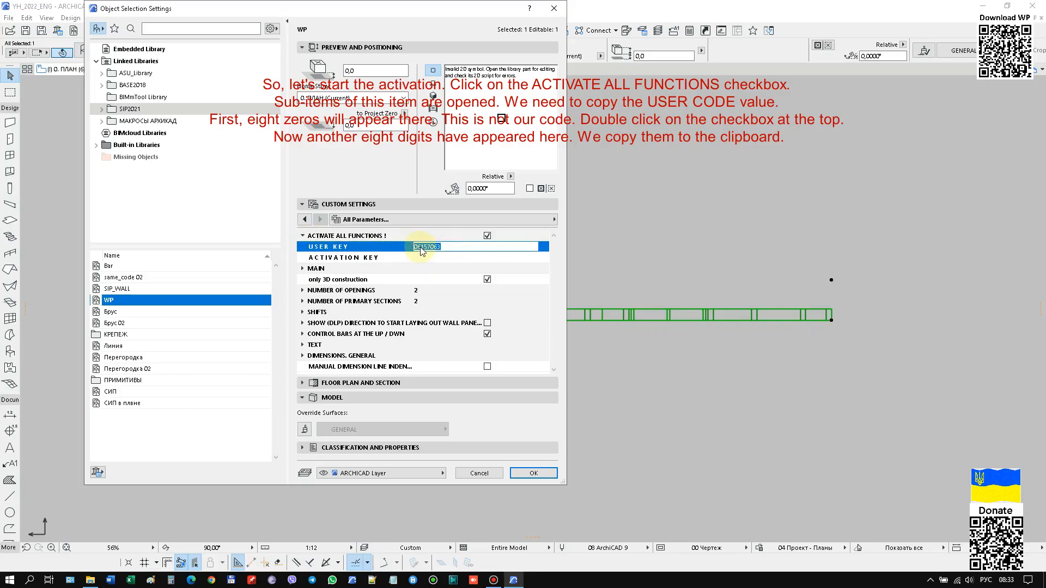
right_click(421, 250)
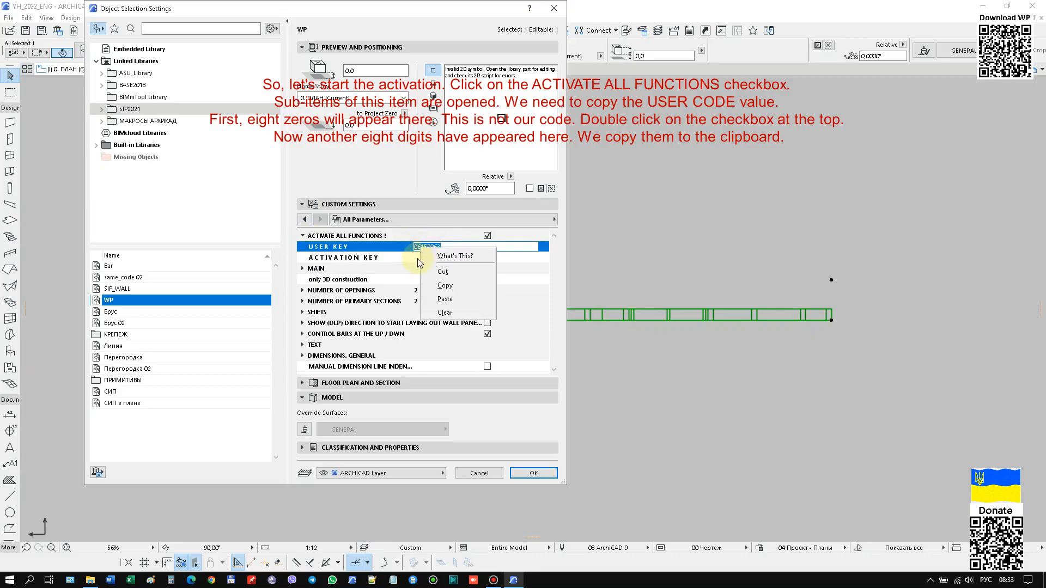
click(417, 262)
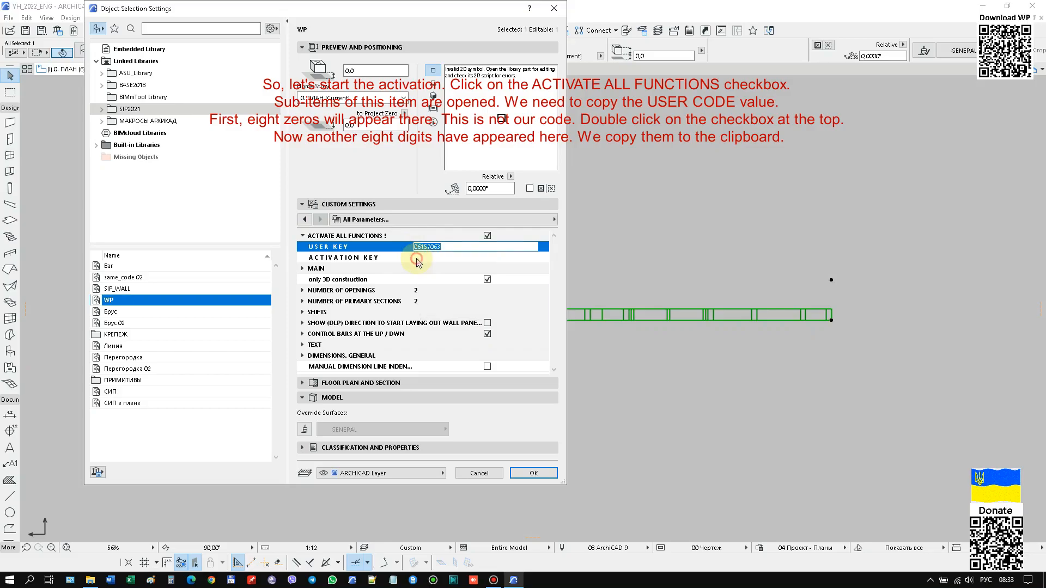
Open the activation payment options and visit the 150 USD payment pages for PayPal and Wise.
click(305, 220)
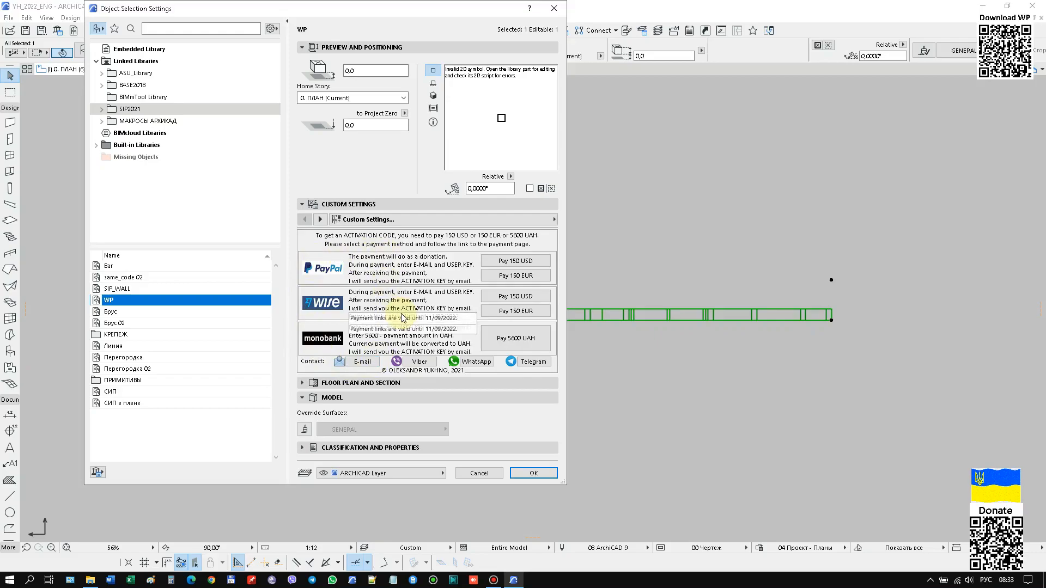
click(506, 265)
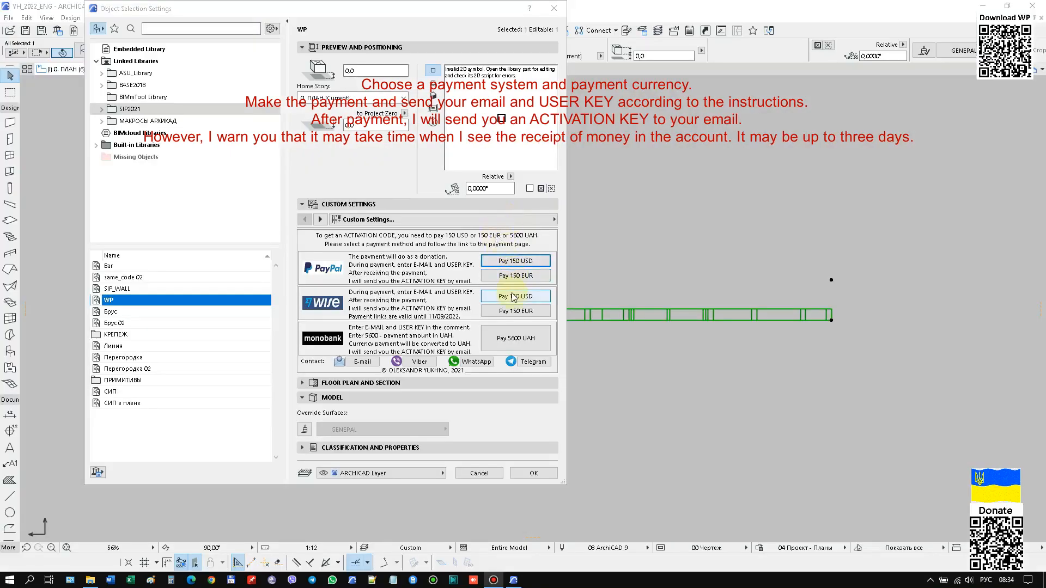
click(512, 296)
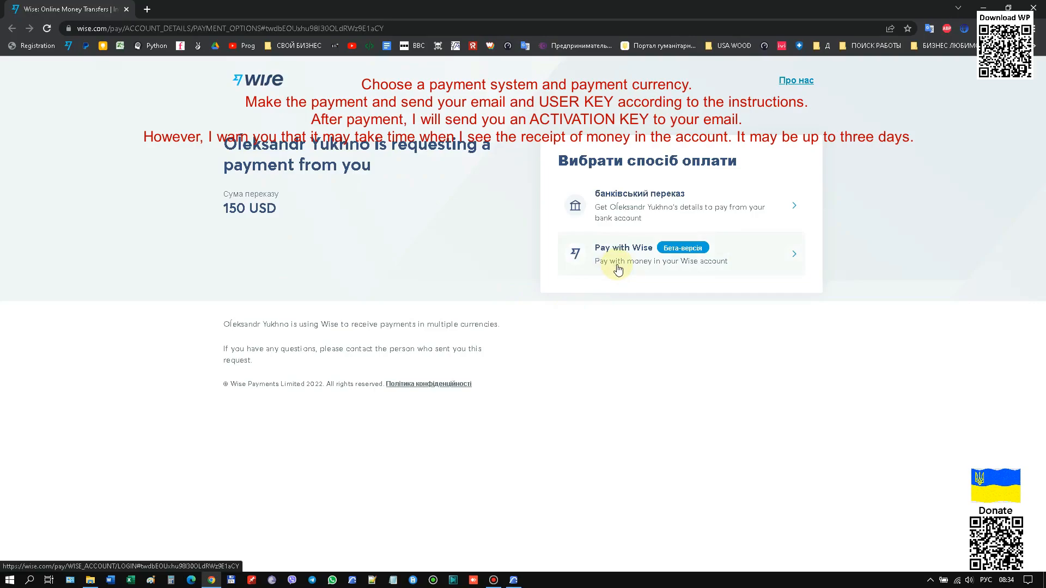
click(618, 268)
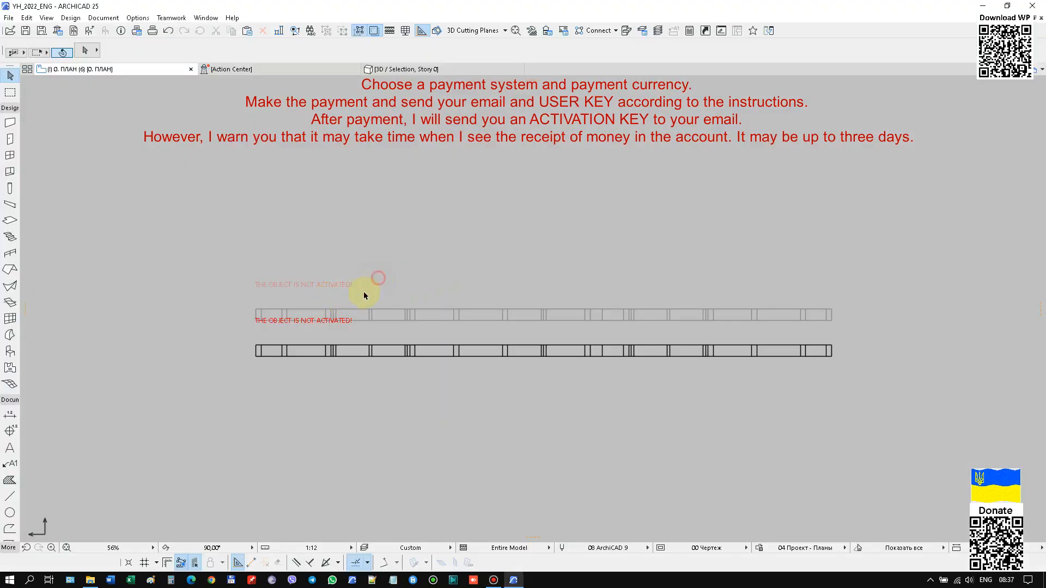
Open the WP partition's object settings from the floor plan and paste the activation key into the ACTIVATION KEY field.
drag(377, 290, 251, 375)
right_click(368, 191)
click(385, 196)
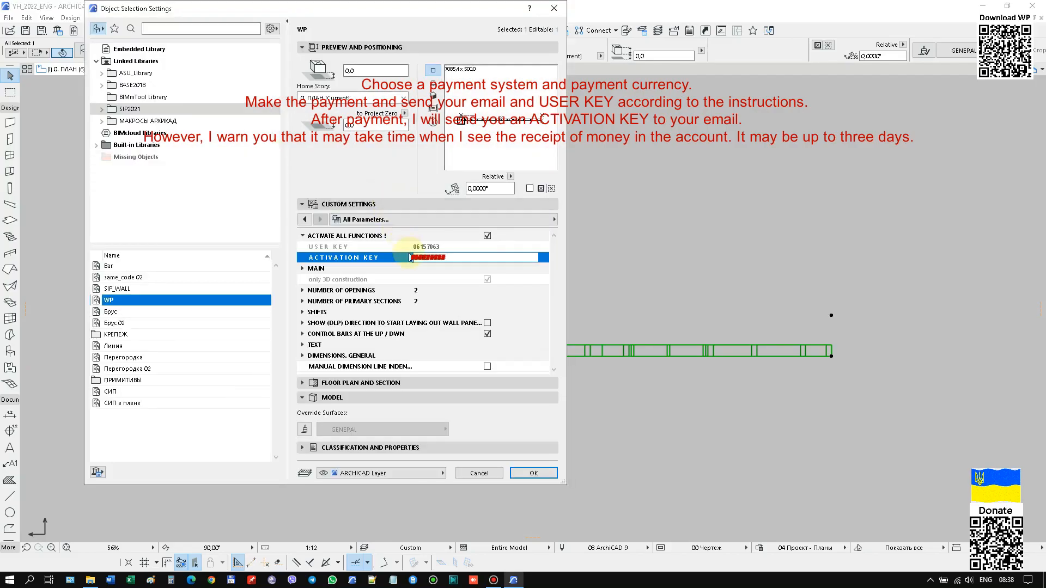
right_click(427, 262)
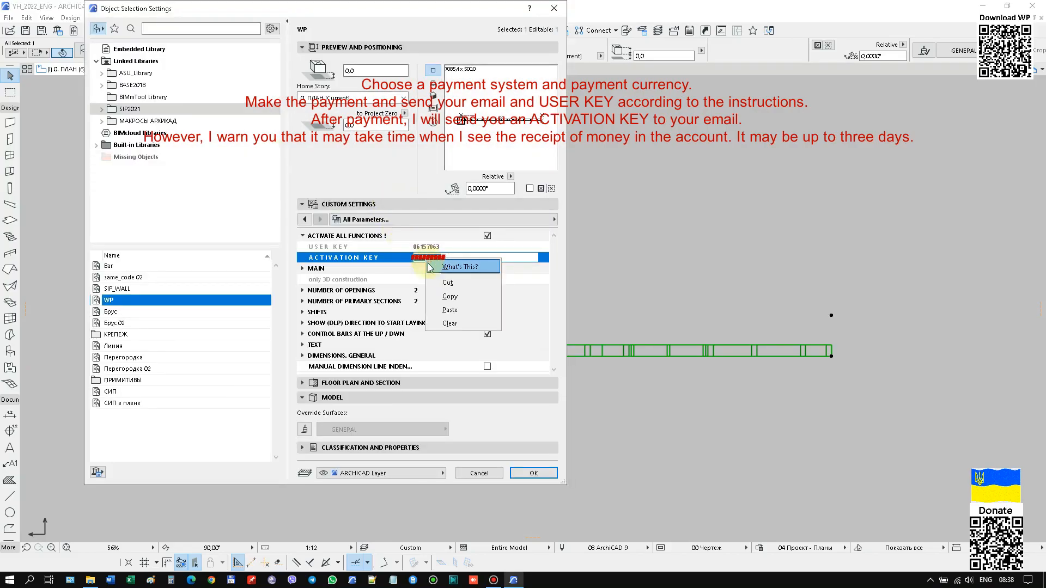
click(450, 310)
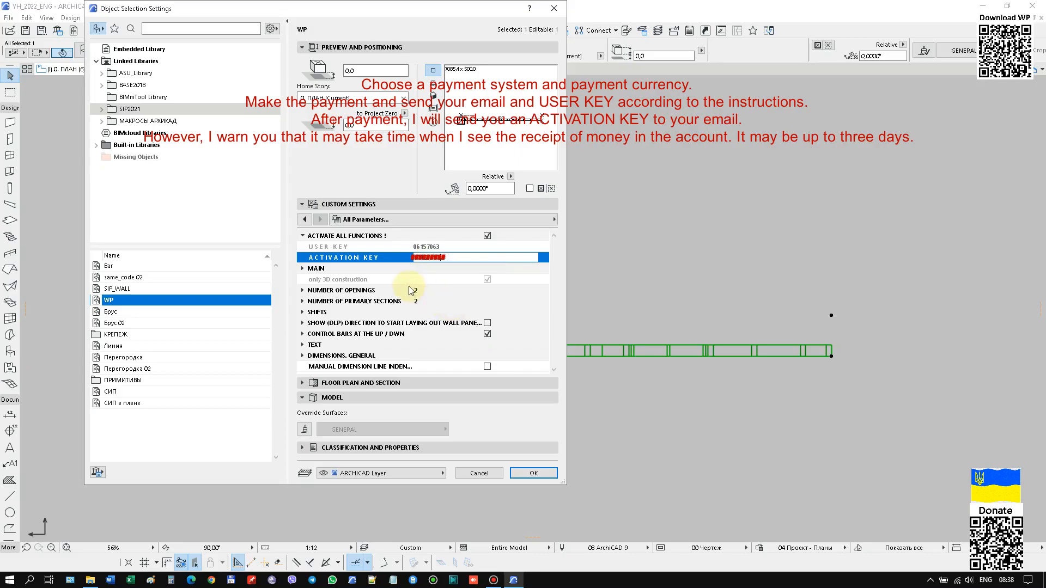
click(450, 245)
click(303, 221)
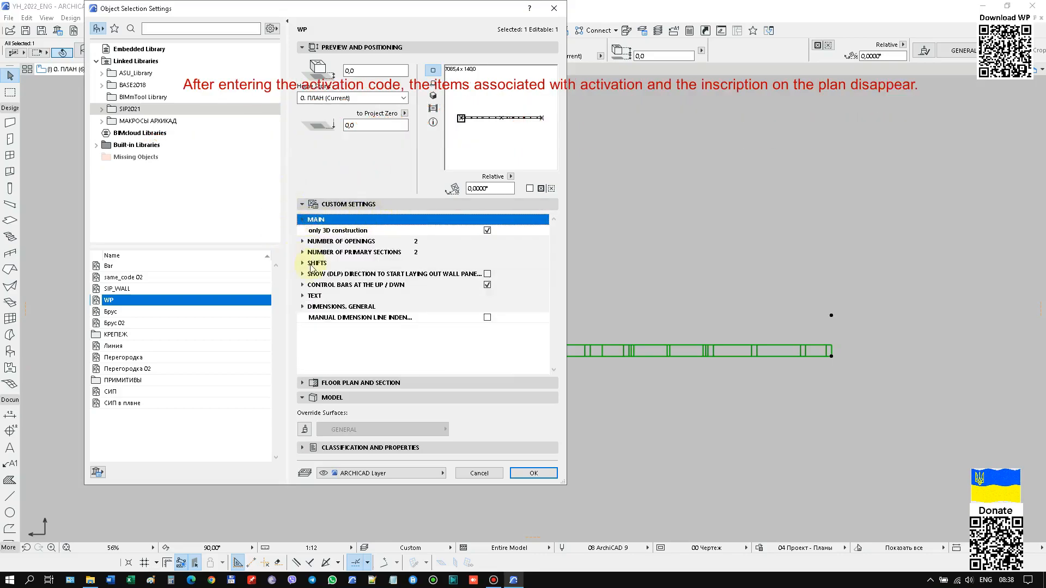
Check the custom settings and apply the activation settings to the WP partition.
click(303, 206)
click(303, 206)
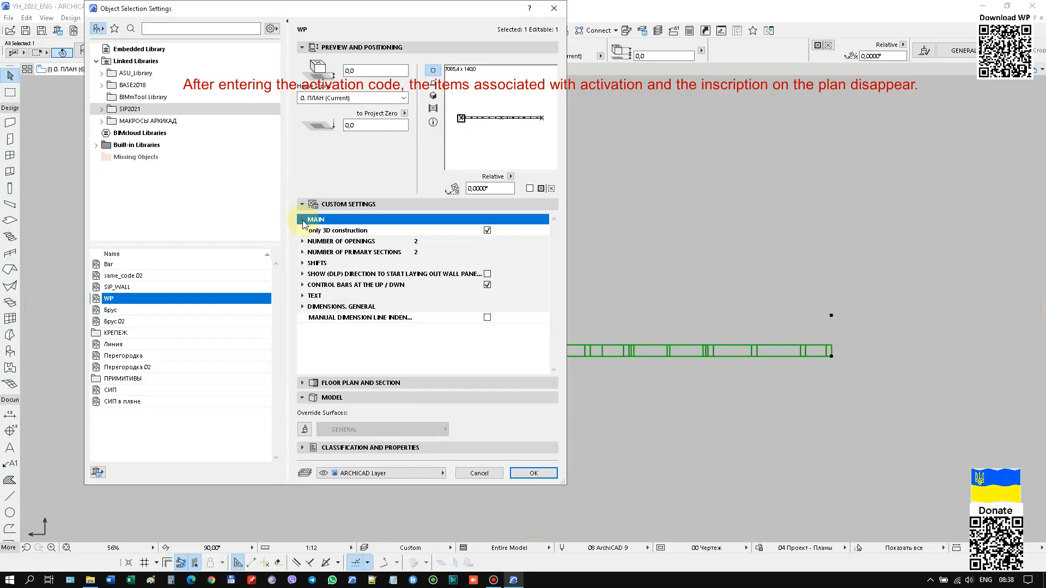
click(534, 474)
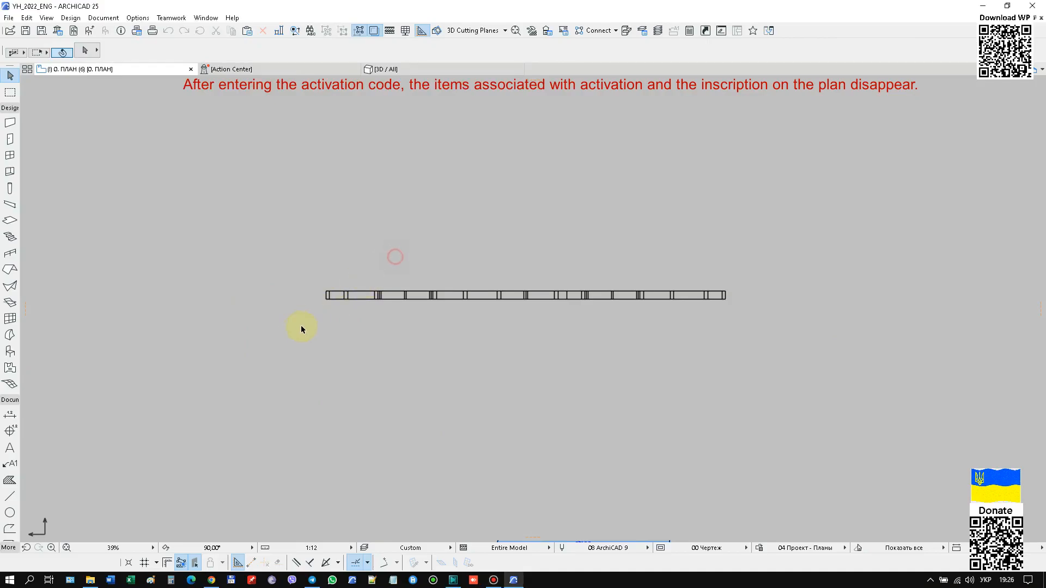
Open the partition's object settings and save the activated element as a favorite named My WP.
drag(298, 329, 396, 251)
right_click(451, 191)
click(458, 190)
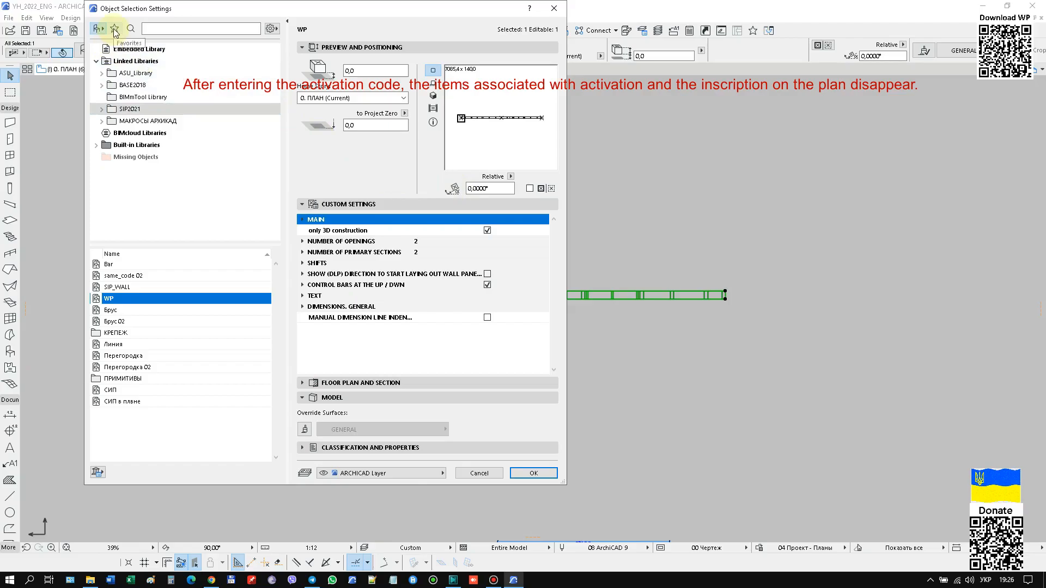
click(115, 30)
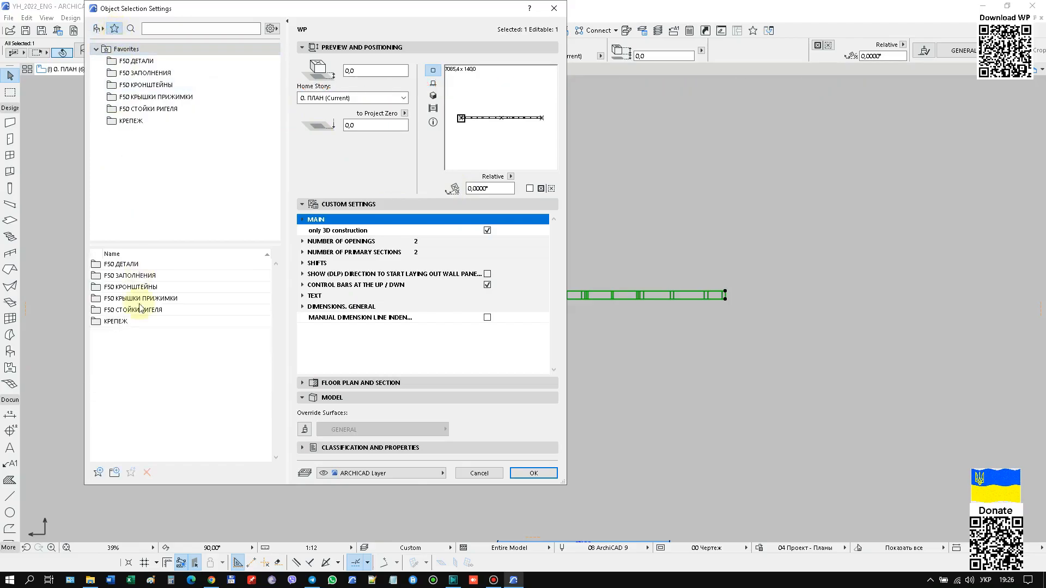
click(99, 473)
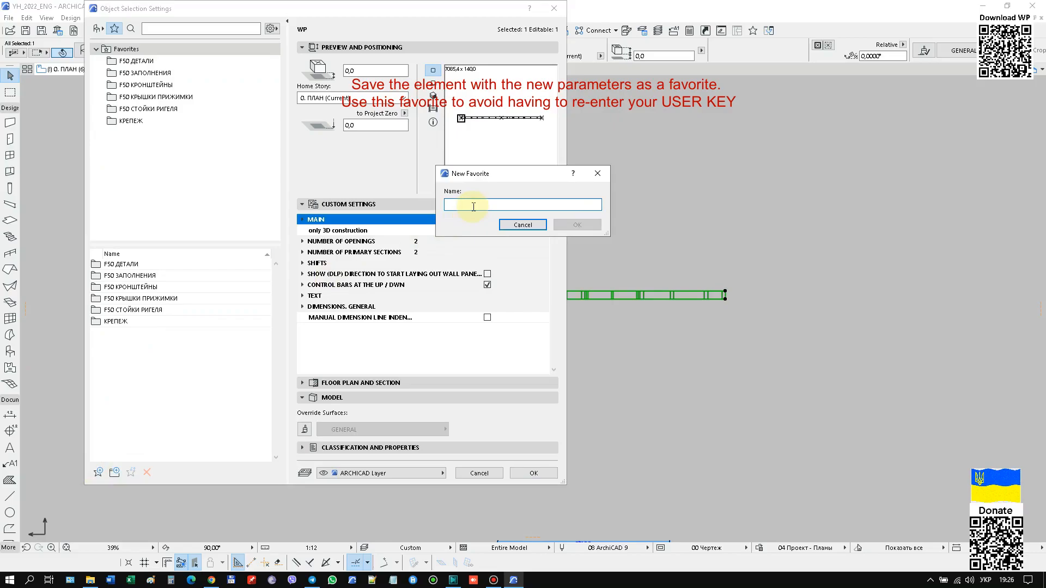
key(super+space)
text(M)
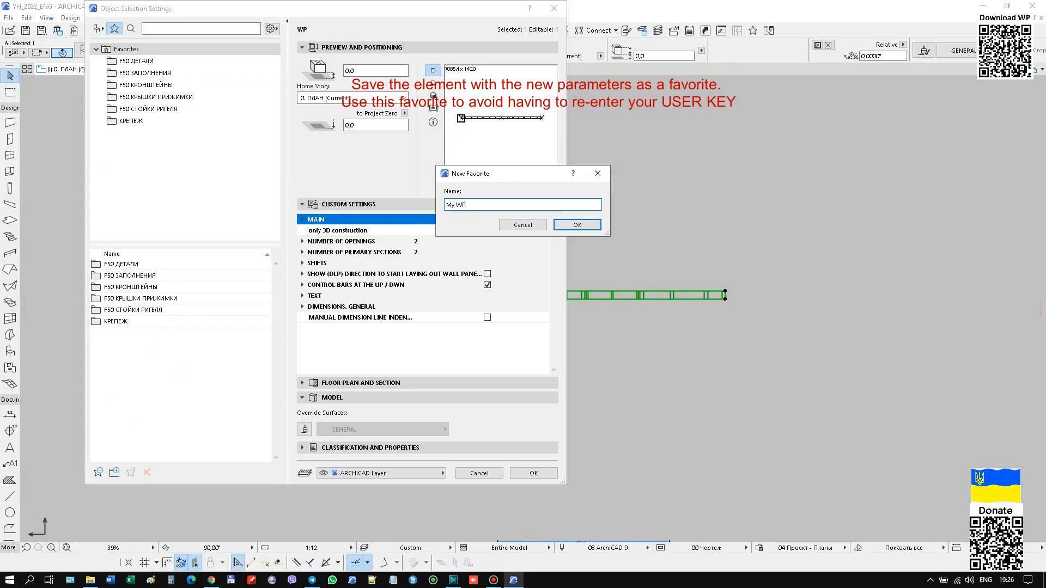
click(567, 220)
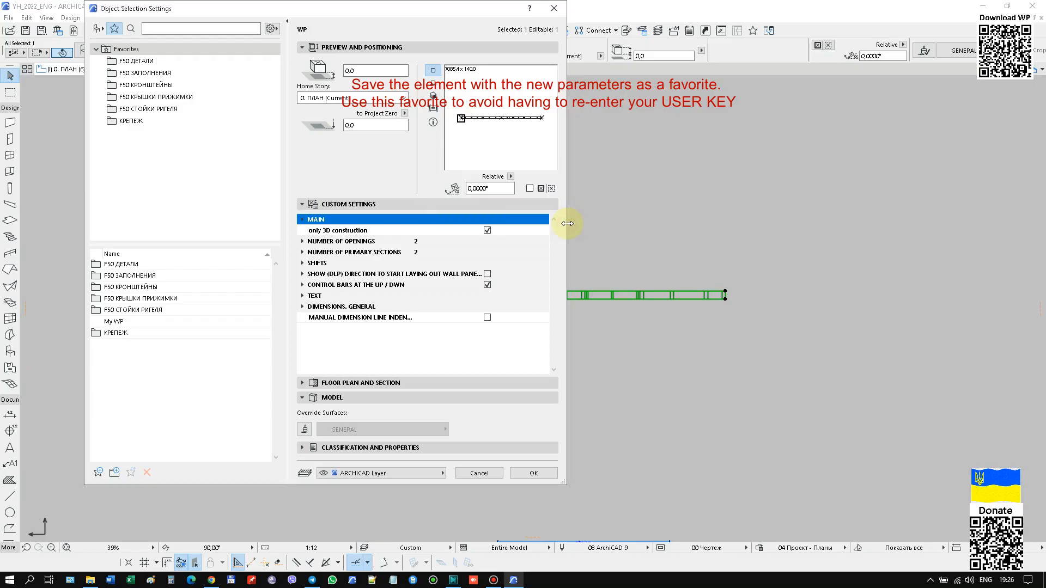
click(526, 476)
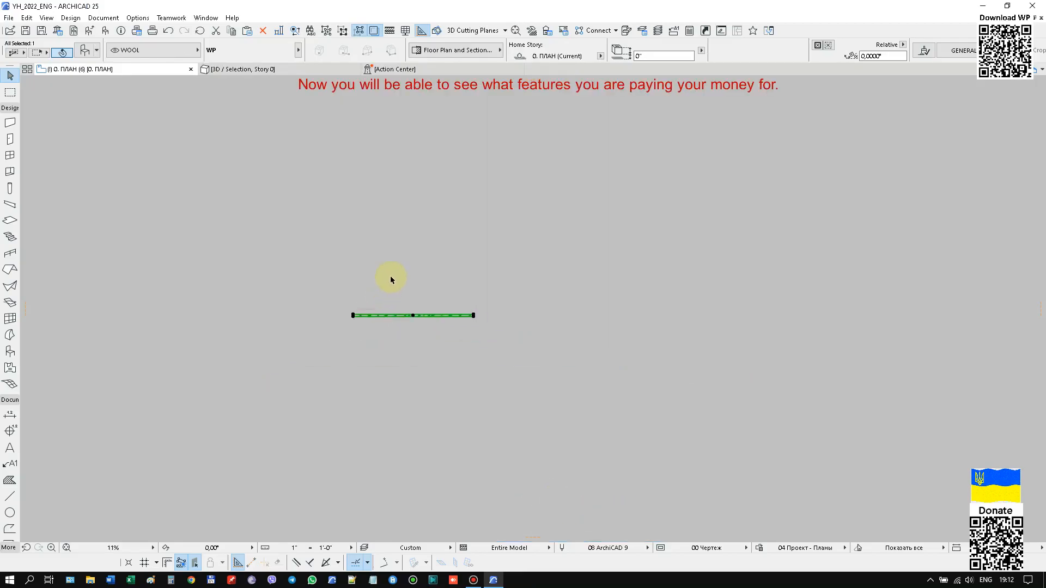
Disable "only 3D construction" in the WP partition's settings to generate its projections and dimensions on the plan.
right_click(550, 174)
click(572, 175)
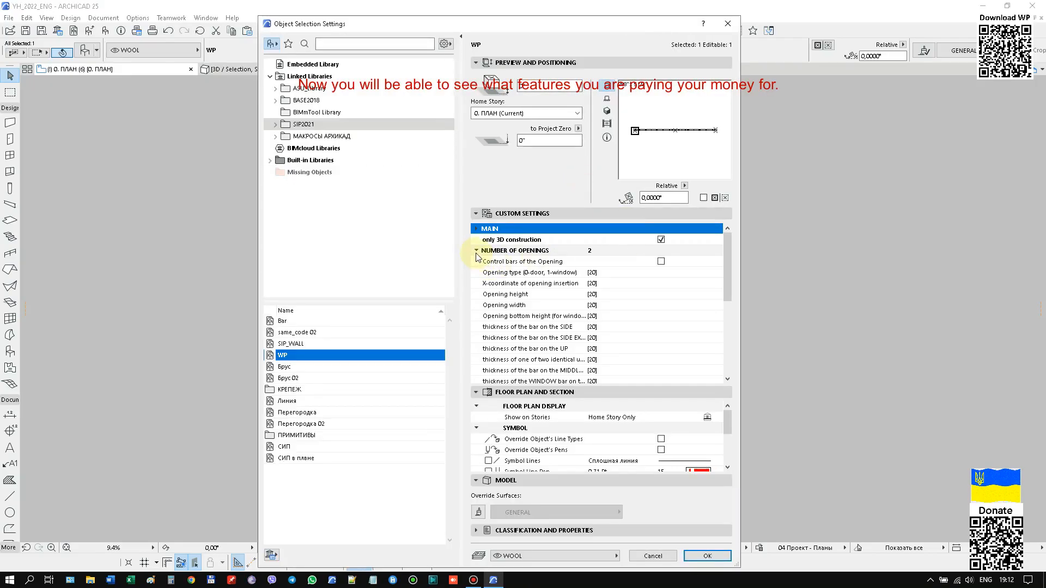
click(476, 252)
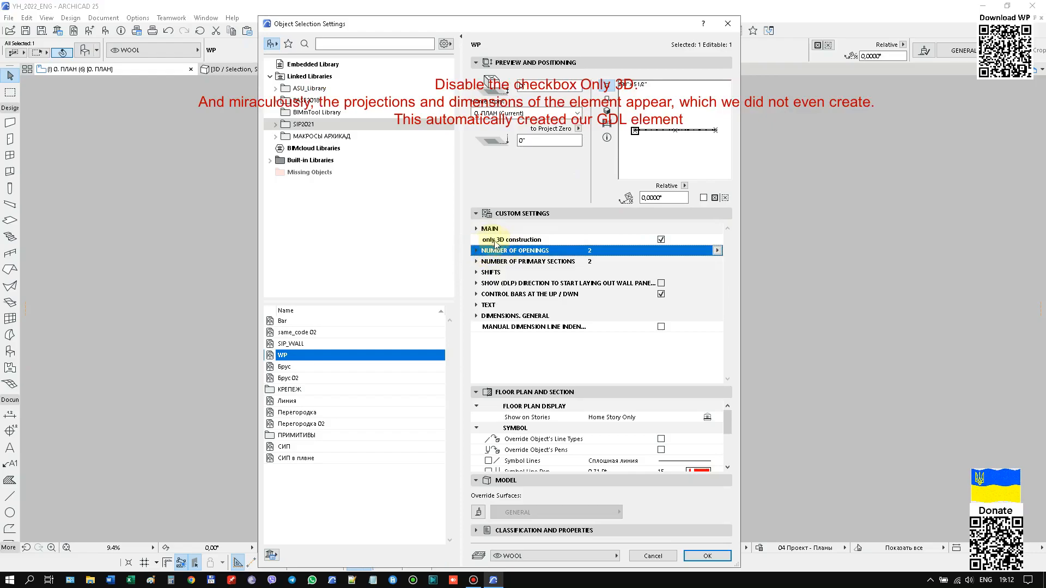
click(661, 240)
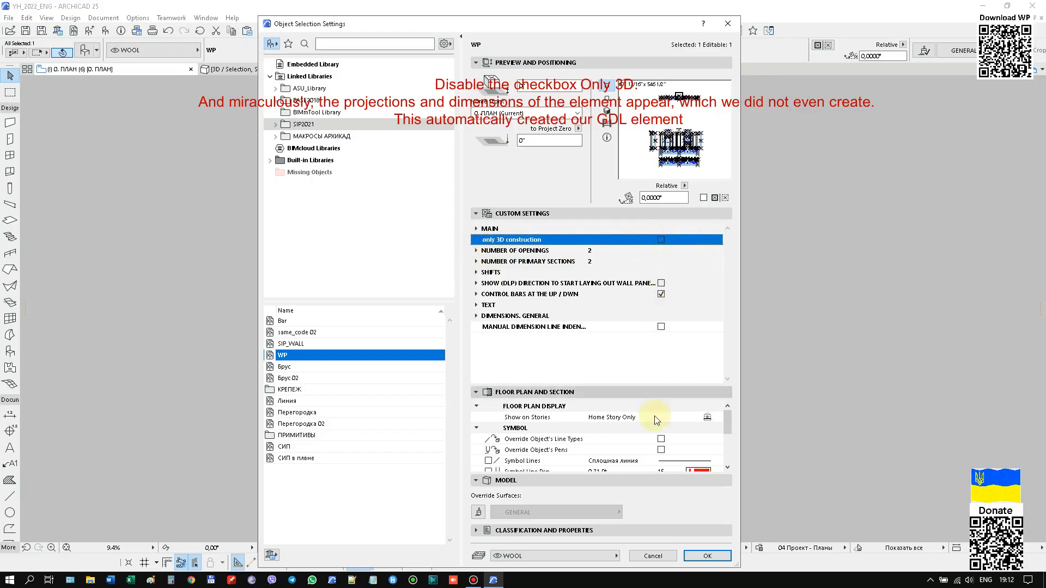
click(707, 556)
Examine the facade, vertical cut and horizontal cut of WL-01 with their dimension chains.
scroll(472, 168, down, 2)
scroll(417, 313, up, 10)
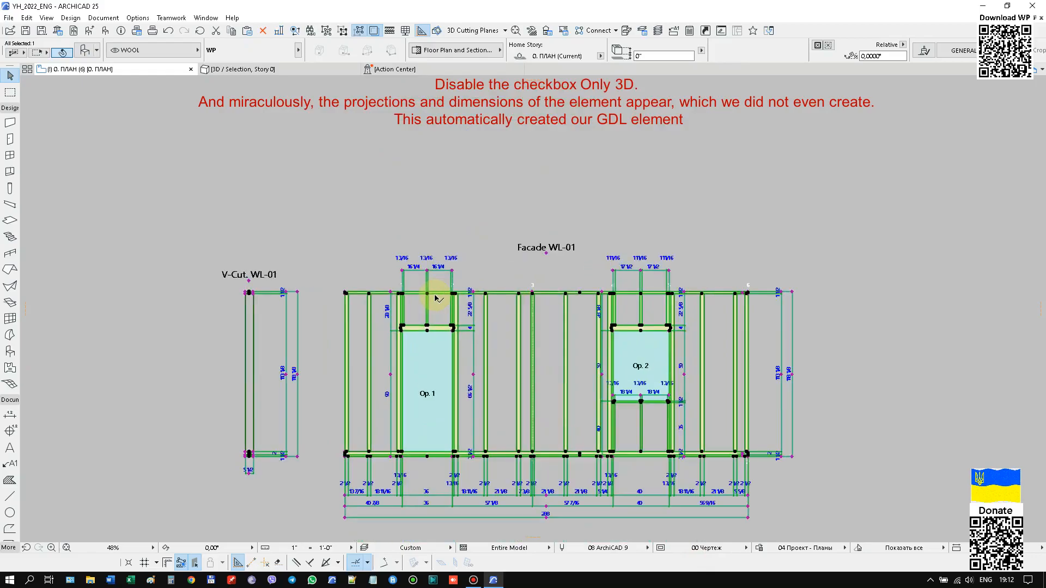
scroll(334, 151, down, 4)
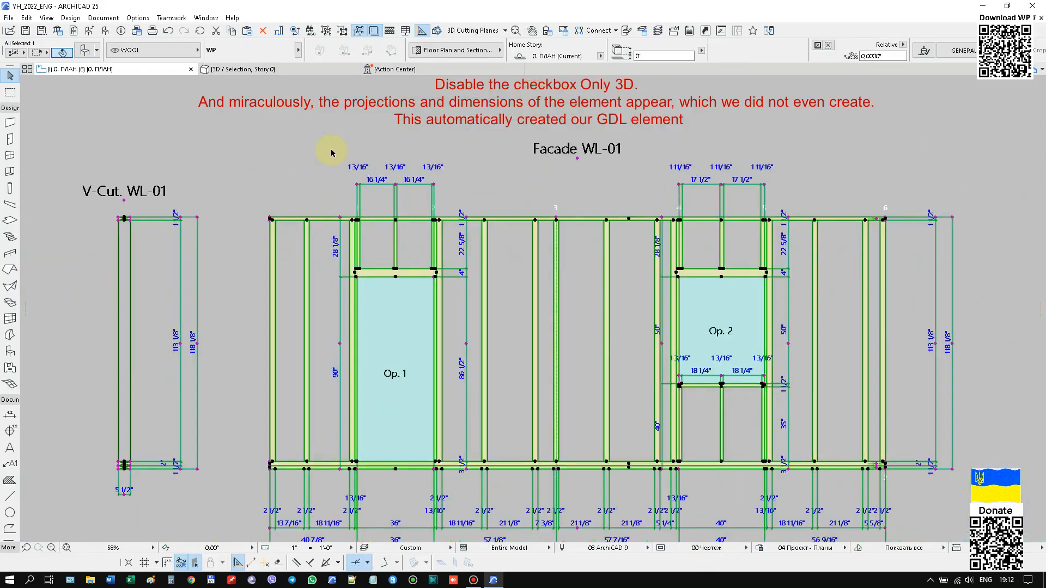
scroll(189, 316, up, 6)
scroll(341, 187, down, 5)
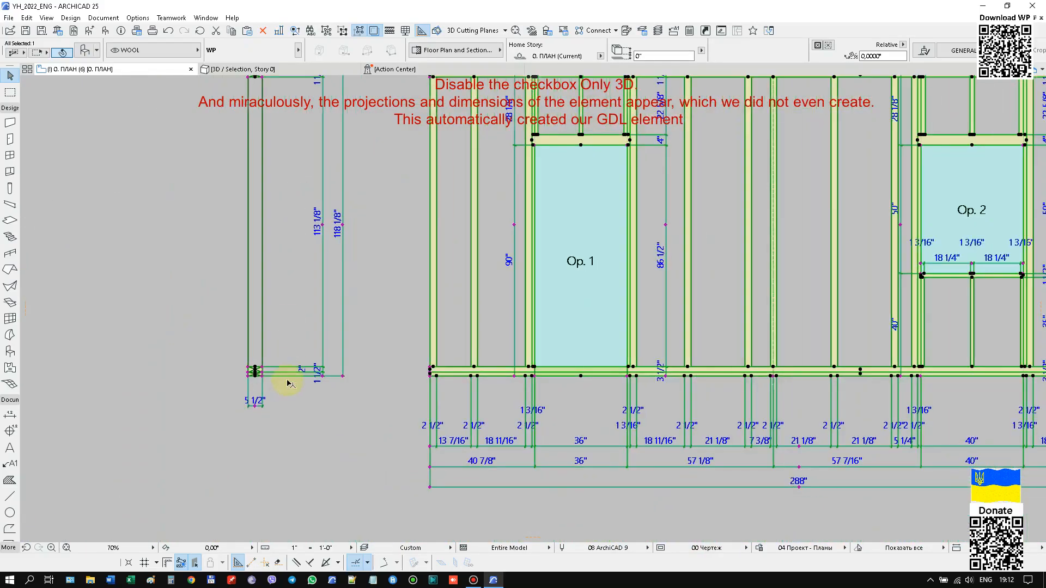
scroll(326, 414, up, 2)
middle_drag(700, 411, 272, 348)
scroll(219, 351, down, 1)
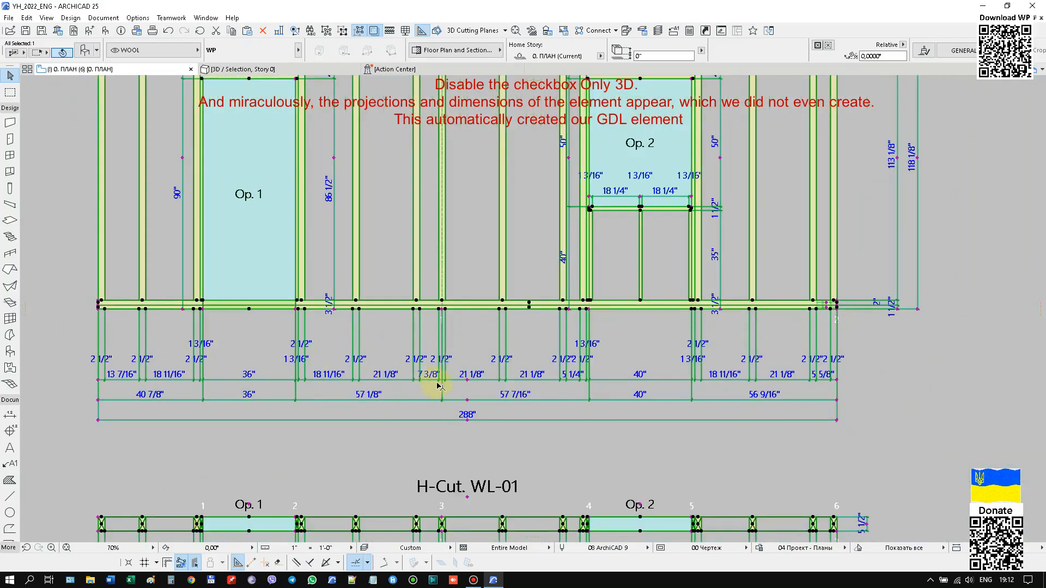
scroll(432, 381, down, 4)
scroll(518, 466, up, 4)
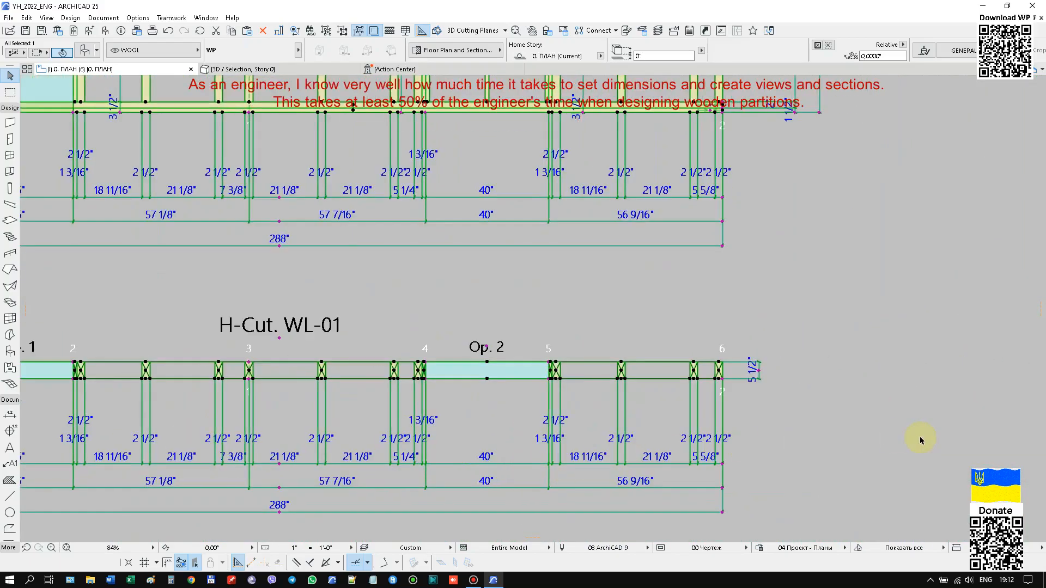
scroll(915, 437, down, 2)
scroll(894, 265, down, 2)
middle_drag(917, 180, 816, 333)
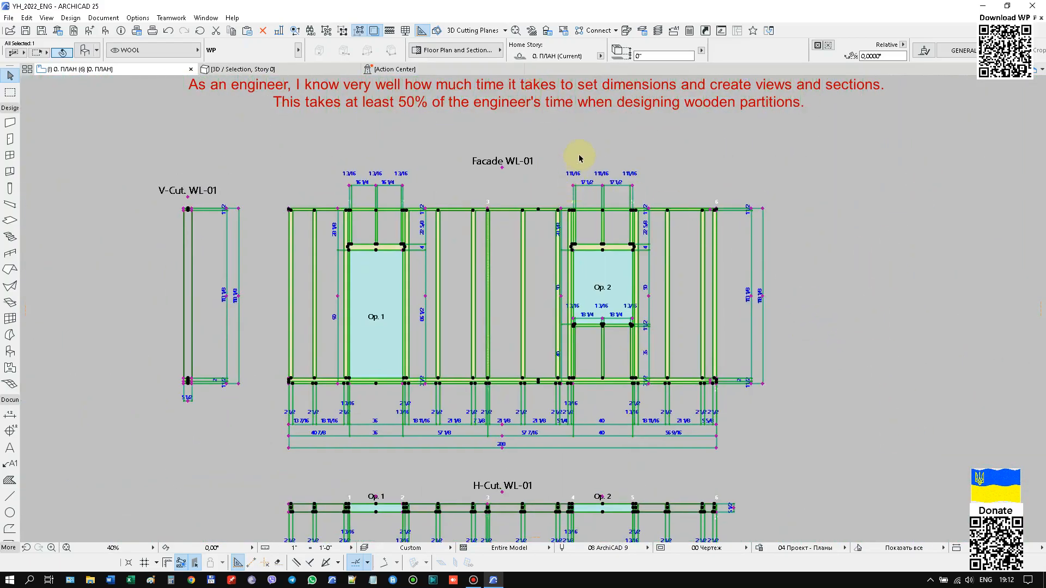
scroll(476, 177, down, 1)
scroll(491, 210, up, 5)
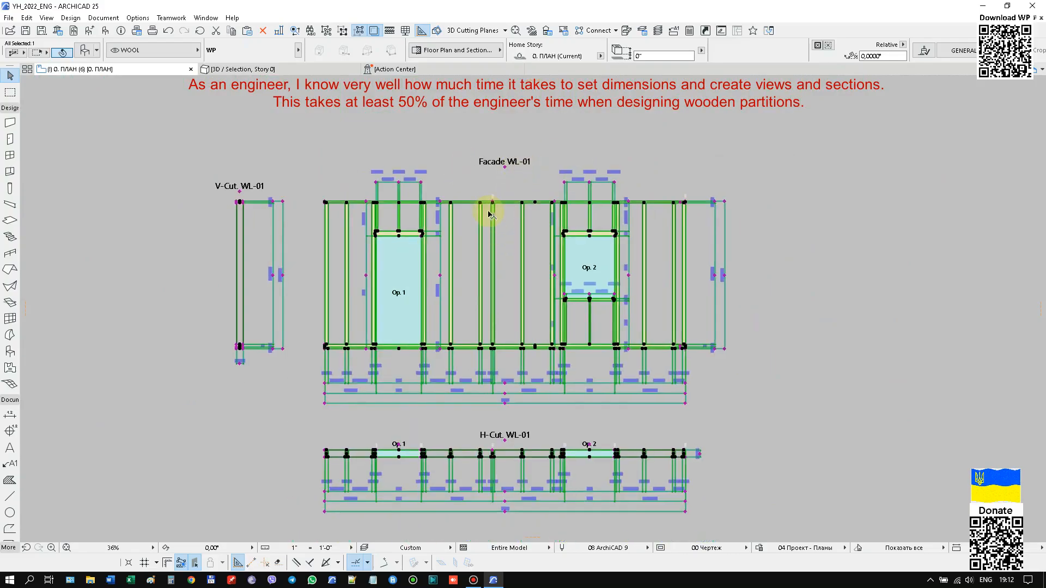
Move the section joint at point 3 on the facade toward opening 2, to about 63 5/16" from opening 1.
scroll(494, 200, up, 2)
click(509, 164)
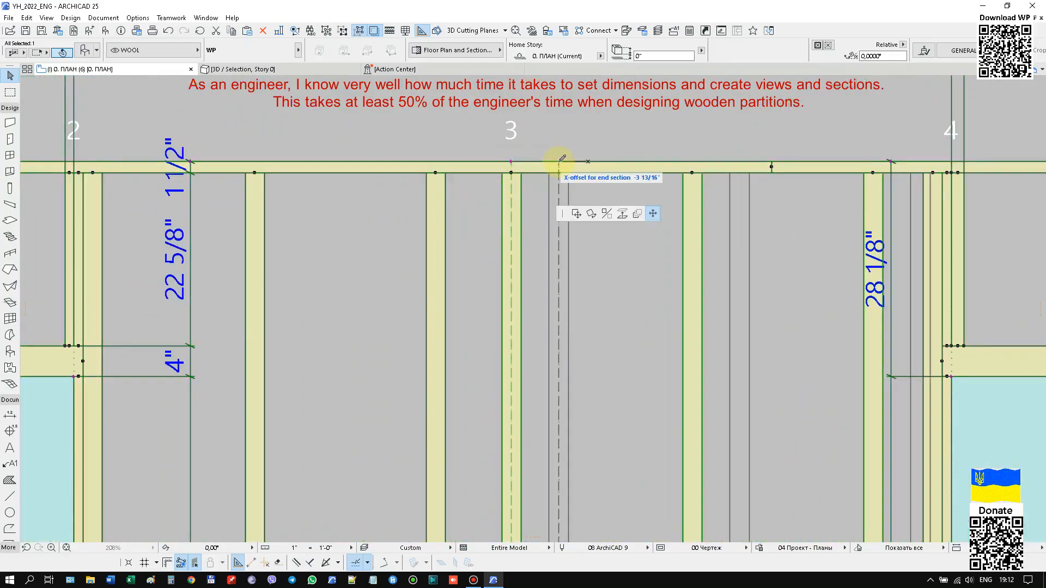
scroll(467, 158, down, 5)
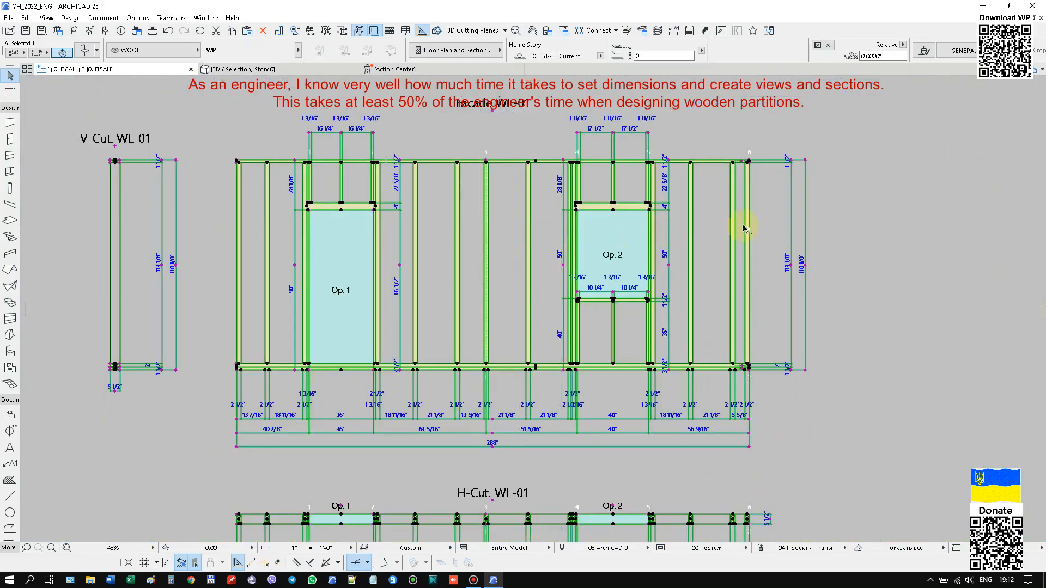
scroll(771, 159, up, 2)
scroll(774, 160, down, 2)
mouse_move(513, 234)
middle_down()
mouse_move(510, 225)
mouse_move(503, 252)
middle_up()
Enable SHOW (DLP) DIRECTION TO START LAYING OUT WALL PANELS in the partition's settings.
right_click(408, 136)
click(435, 141)
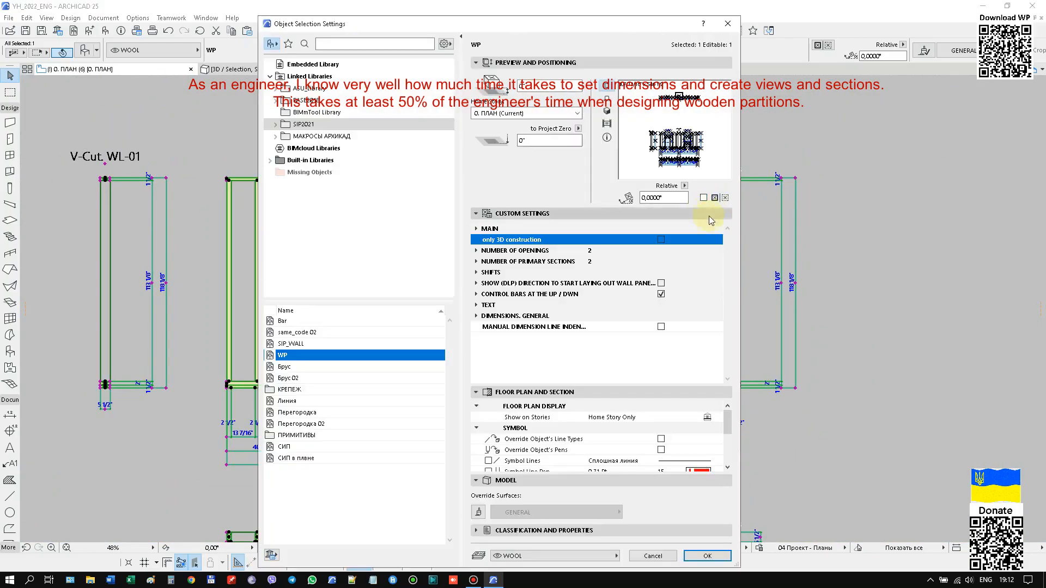
click(476, 285)
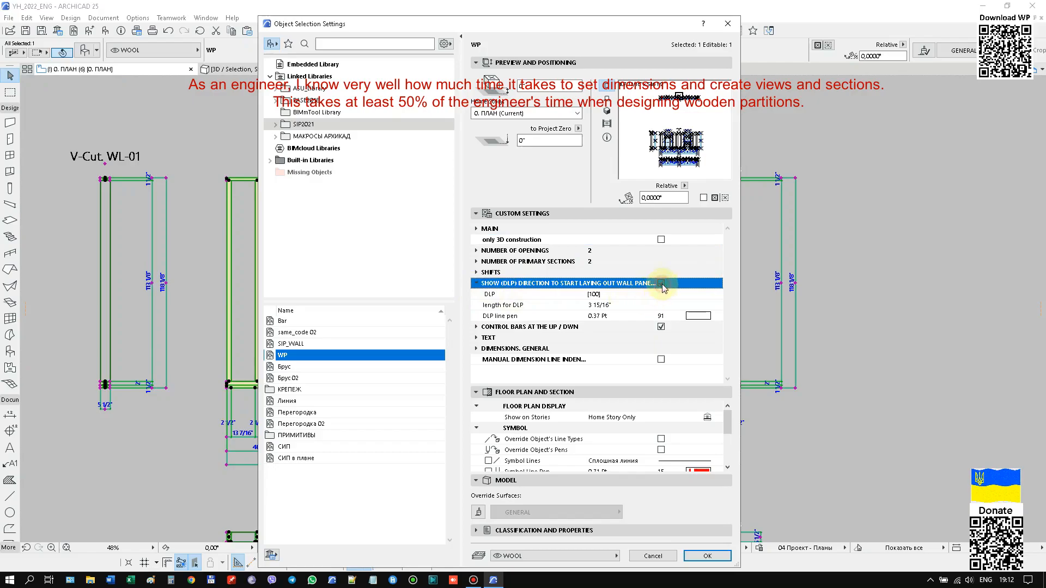
click(707, 555)
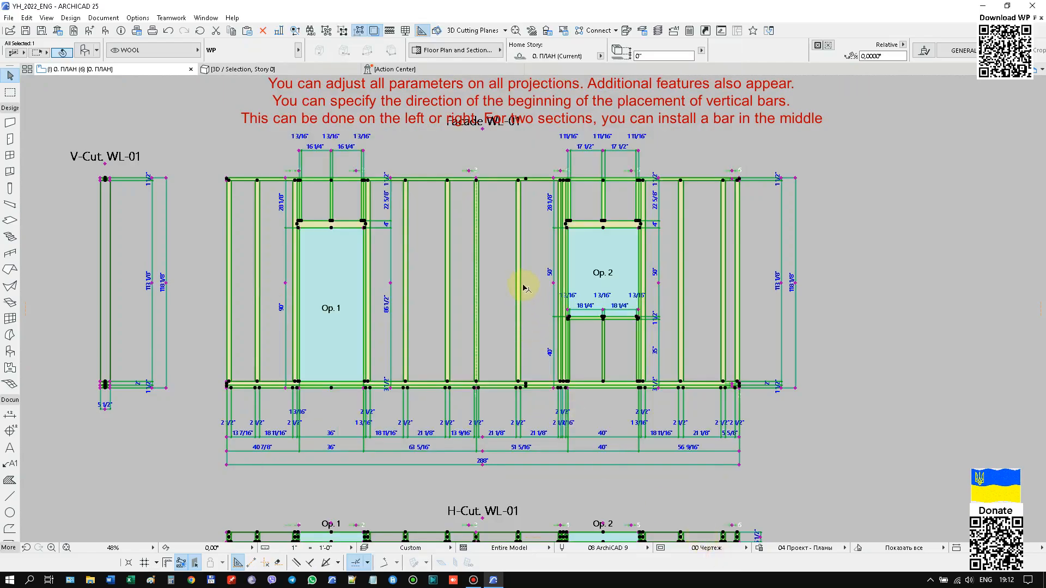
Examine the layout direction markers above the facade from point 1 to point 6.
scroll(299, 169, up, 5)
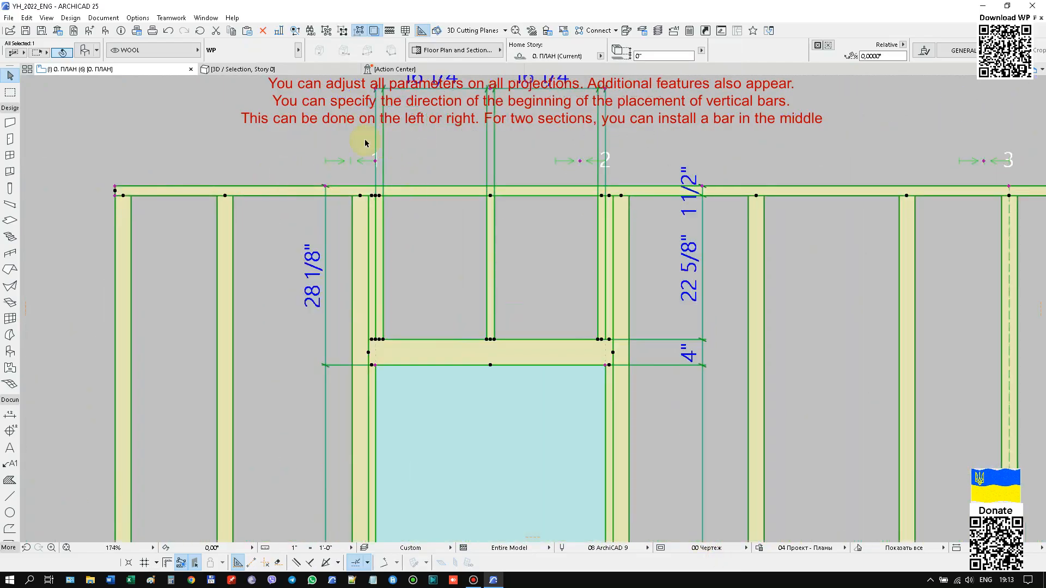
scroll(414, 183, down, 5)
scroll(330, 157, up, 5)
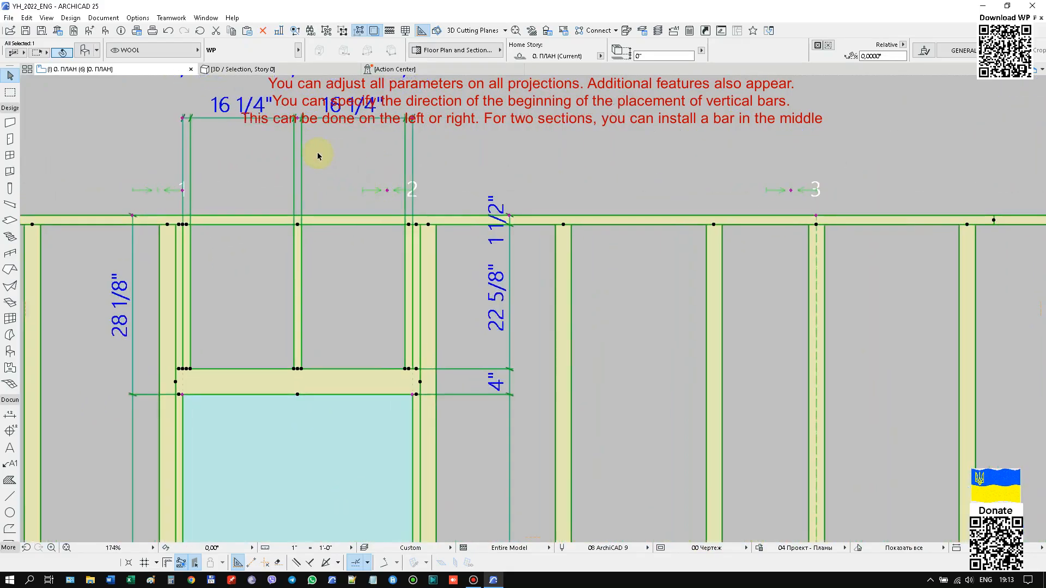
scroll(319, 193, down, 5)
scroll(409, 194, up, 5)
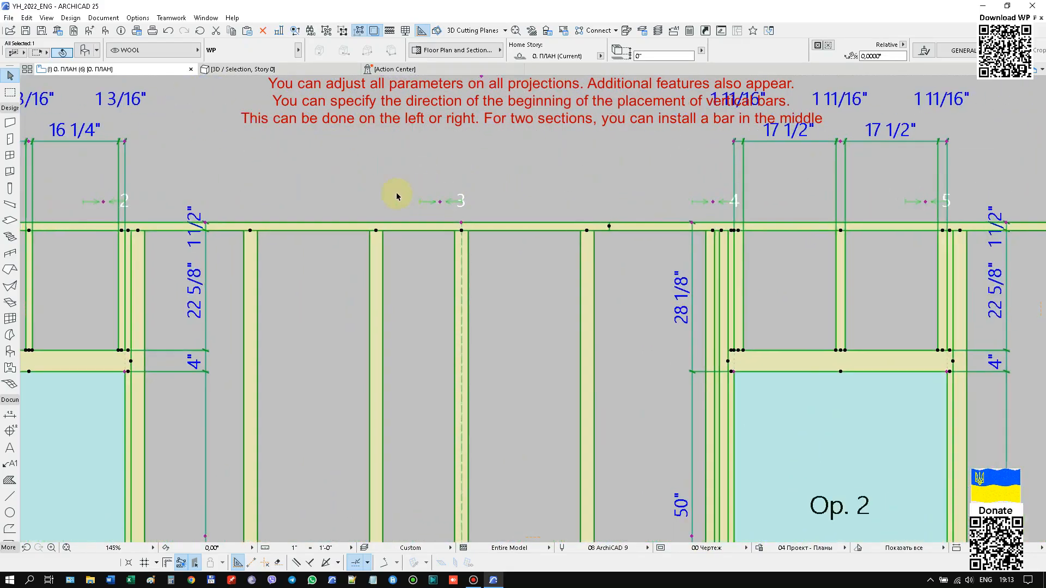
scroll(658, 207, down, 2)
scroll(658, 207, up, 3)
middle_drag(965, 203, 672, 206)
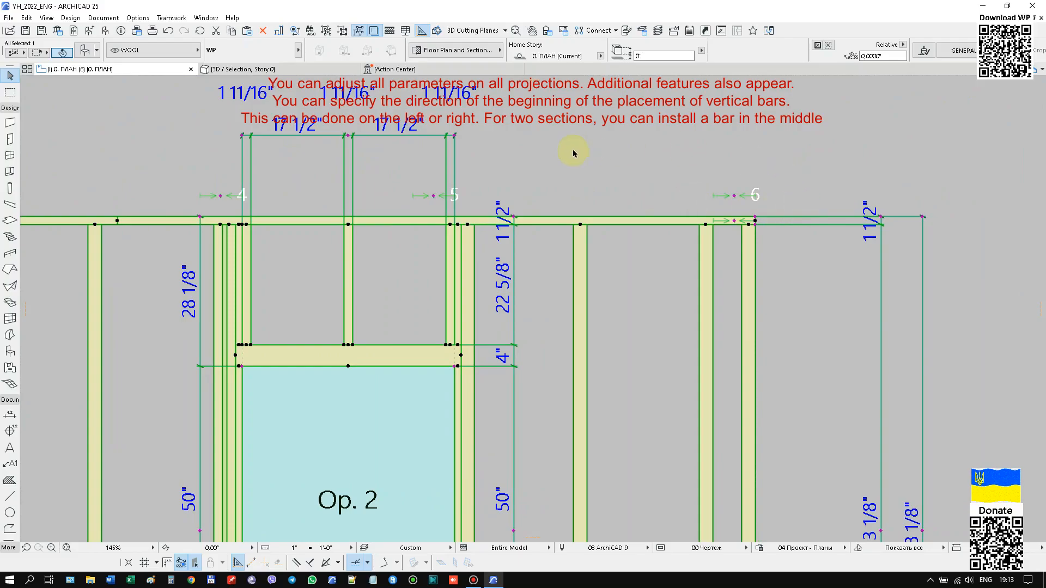
scroll(587, 151, down, 3)
scroll(659, 159, up, 6)
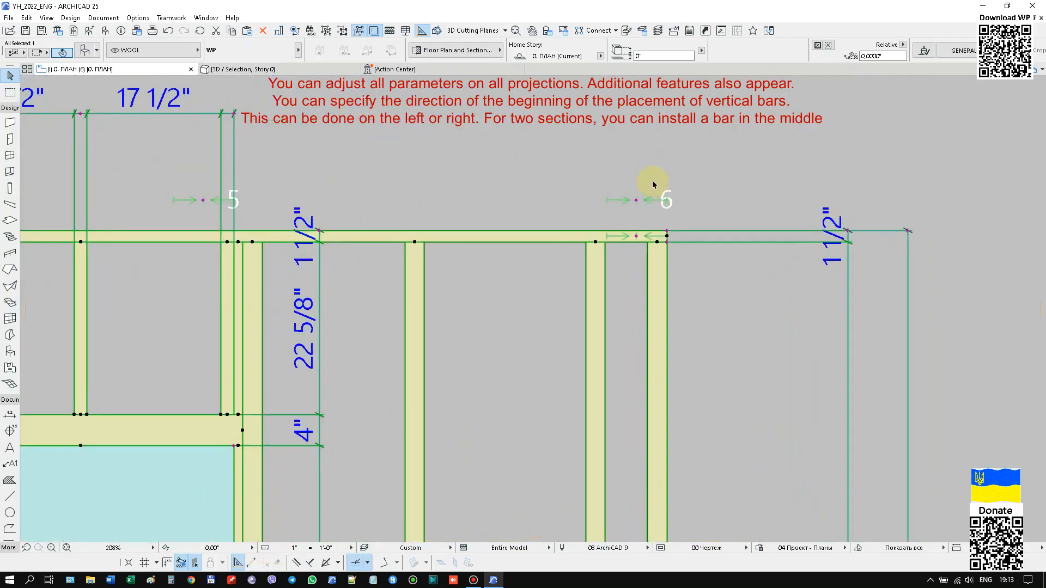
Try DLP values of 3 15/16" and -3 15/16" on the direction marker at point 6, and return it to 0".
click(637, 201)
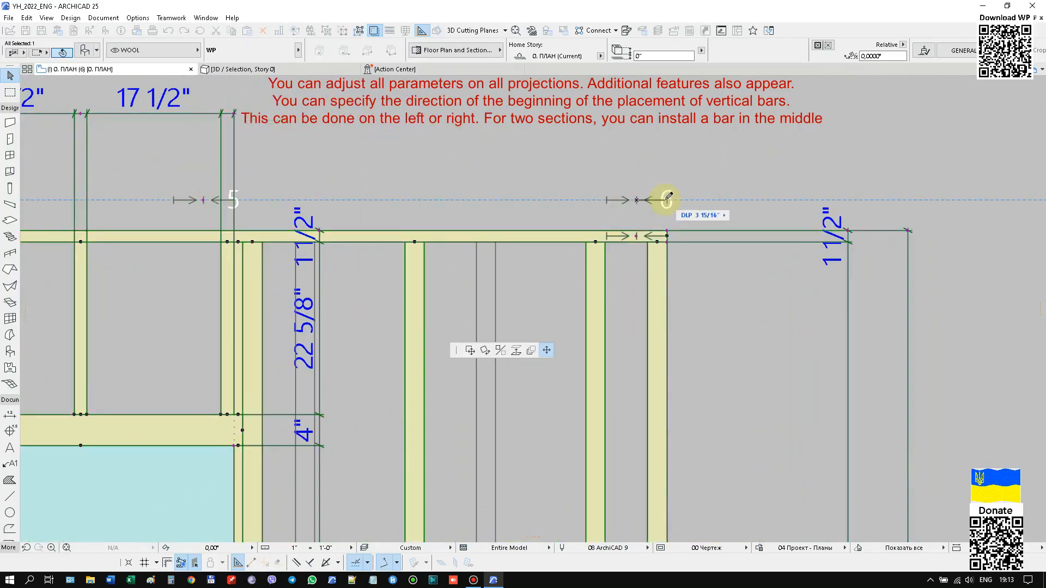
click(539, 199)
scroll(539, 197, down, 3)
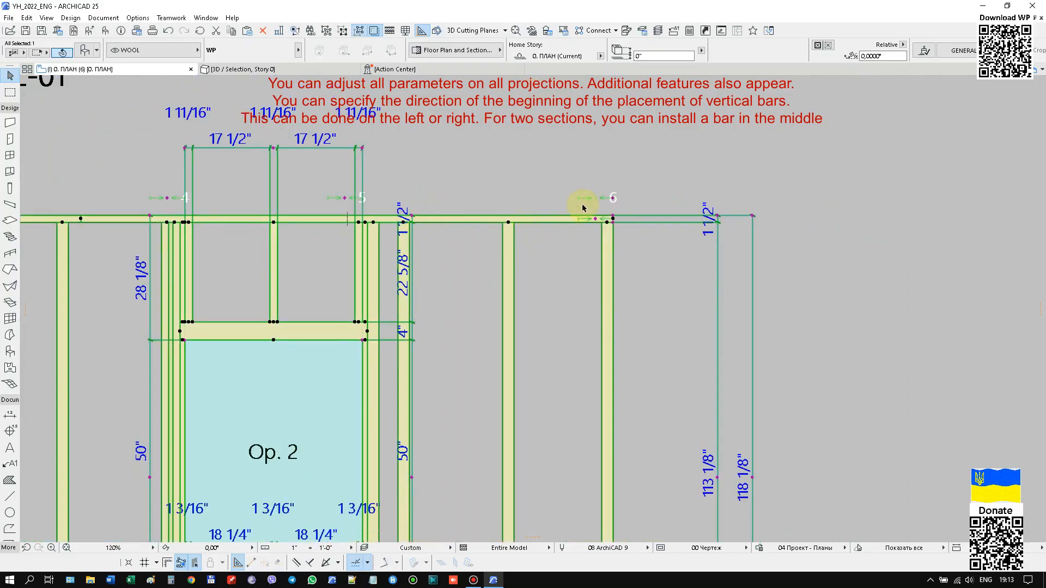
click(613, 203)
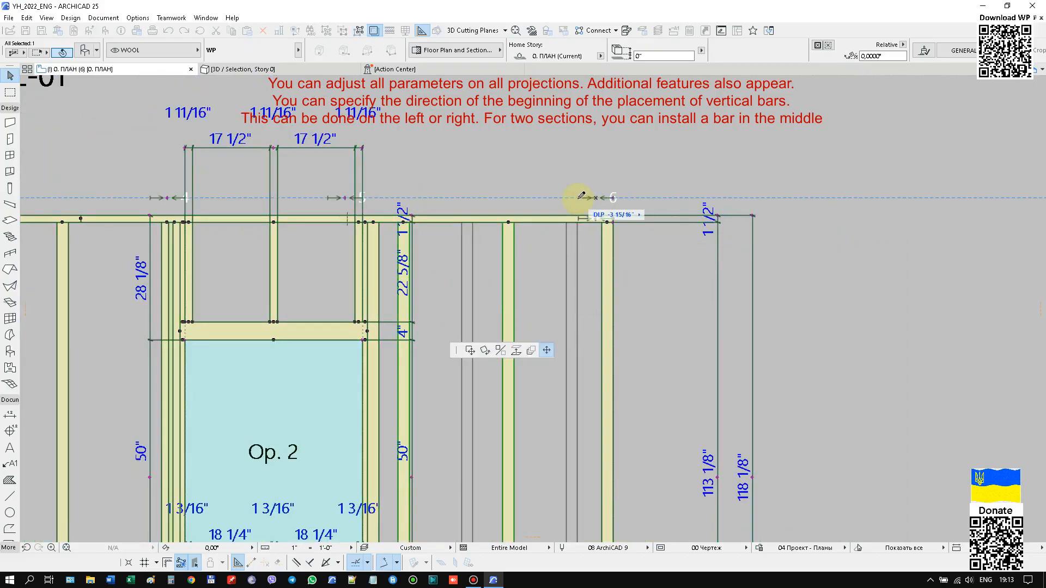
click(581, 196)
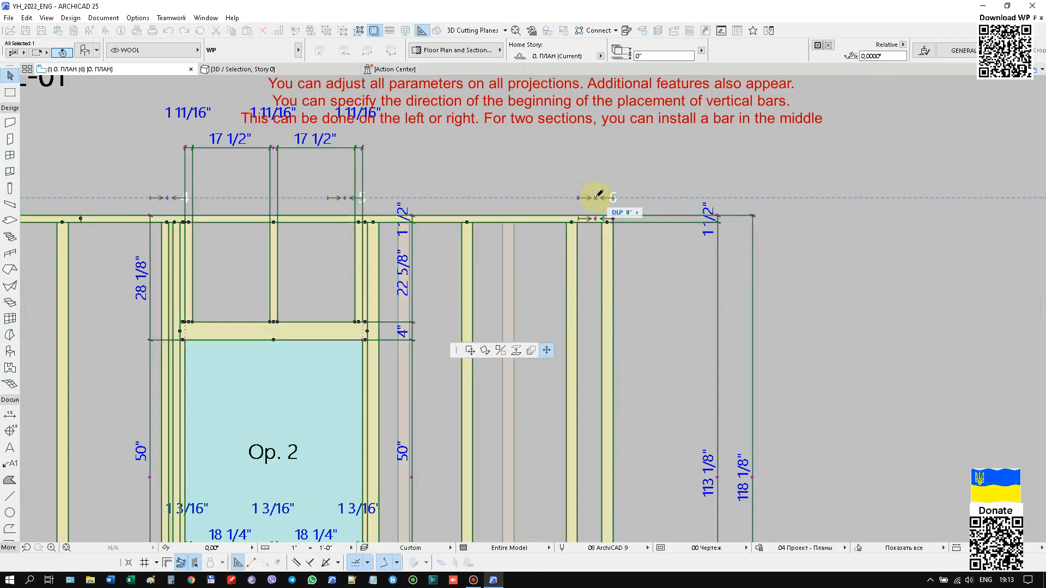
scroll(657, 230, down, 2)
scroll(537, 245, up, 1)
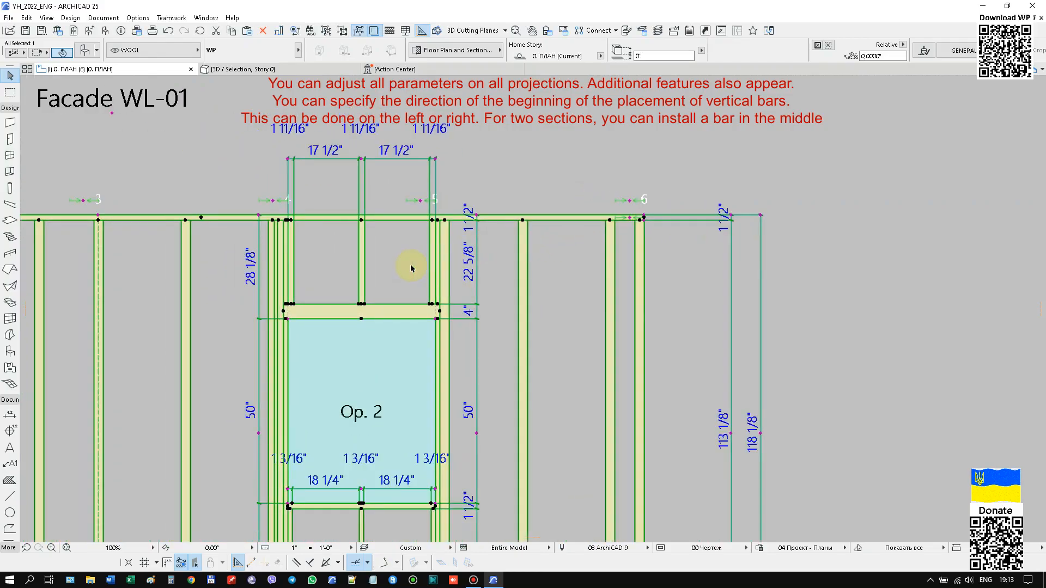
Set the layout direction marker at point 5 to its left arrow, shifting the middle bar above opening 2.
middle_drag(395, 237, 494, 241)
scroll(495, 241, up, 3)
click(543, 186)
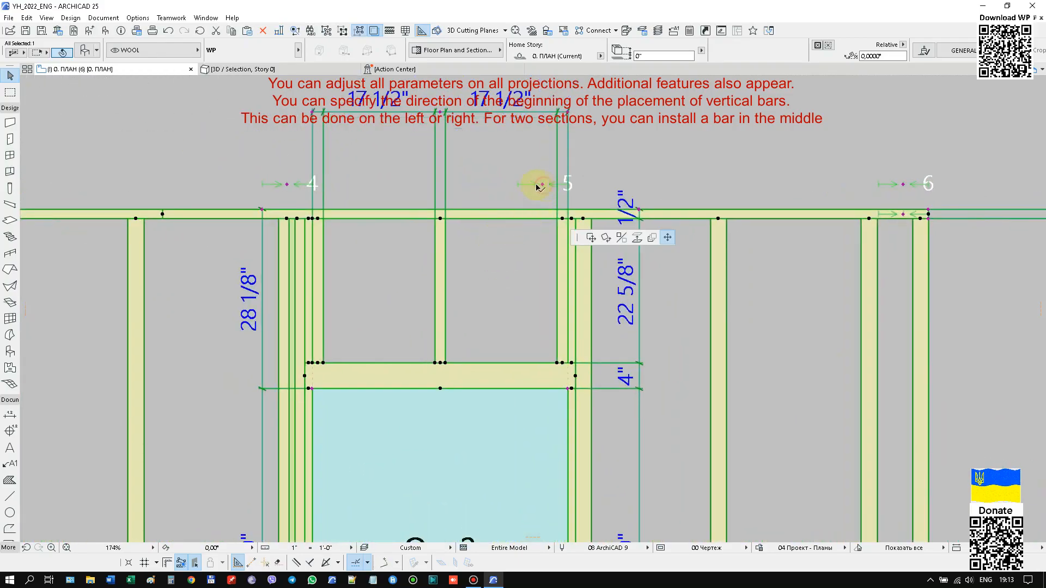
click(520, 183)
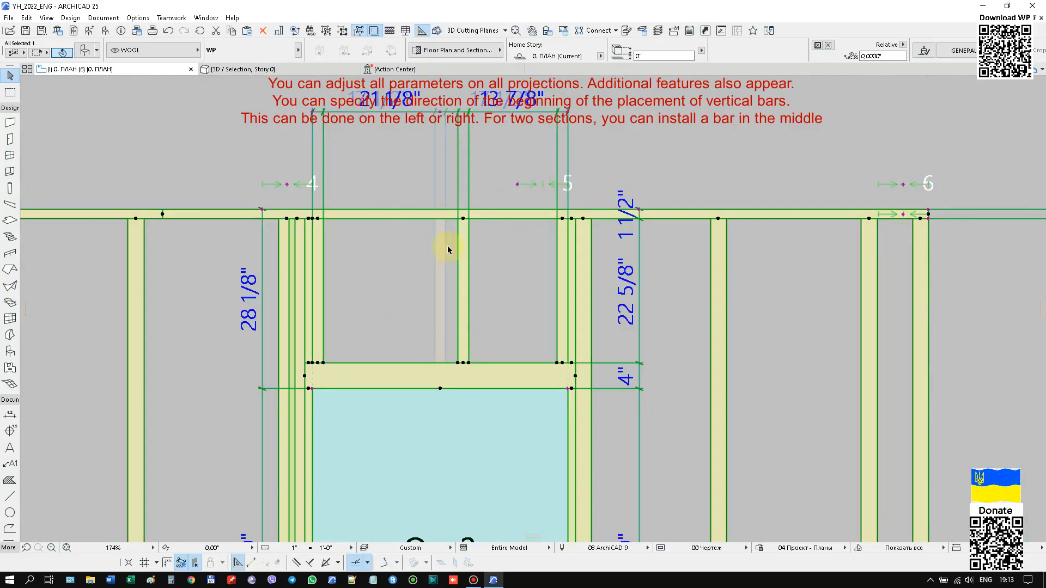
Switch the layout direction marker at point 5 to its right arrow, and return it to the centre position.
click(518, 185)
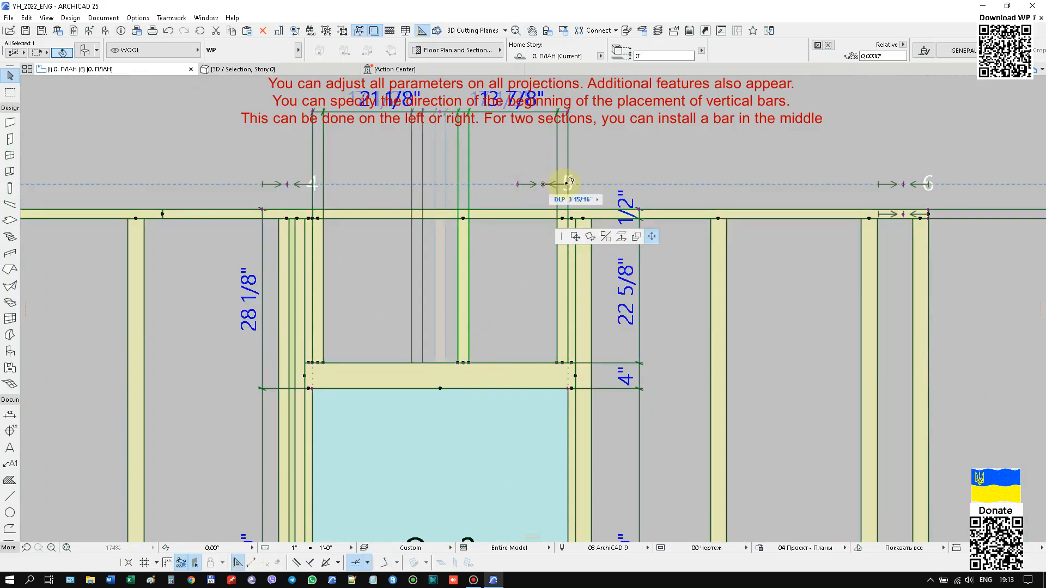
click(568, 184)
click(568, 185)
click(543, 185)
Set the layout direction marker at point 1 to its left arrow, shifting the vertical bar before opening 1.
scroll(660, 222, down, 3)
scroll(660, 222, down, 2)
middle_drag(399, 355, 477, 337)
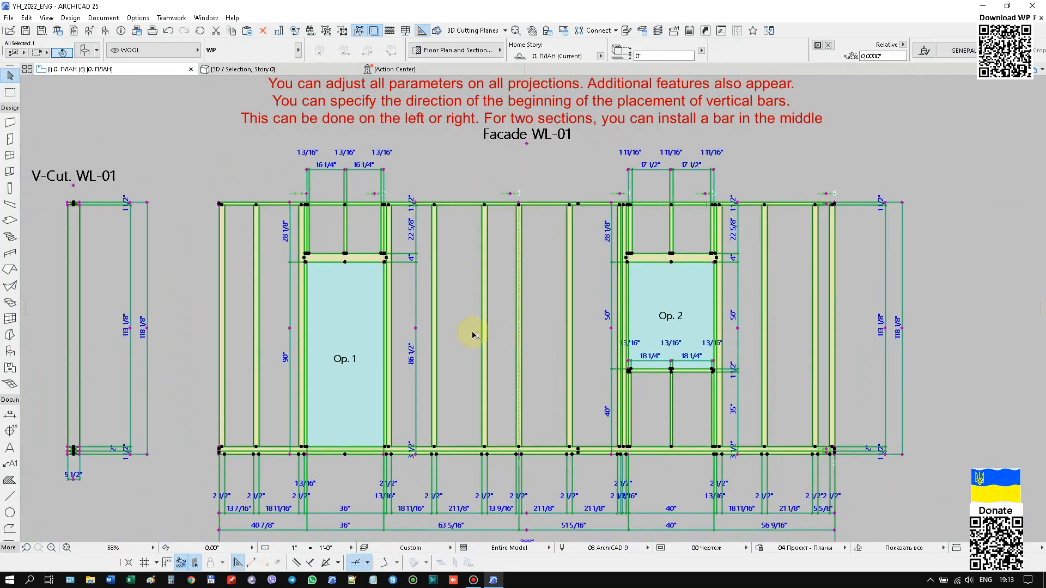
scroll(306, 205, up, 1)
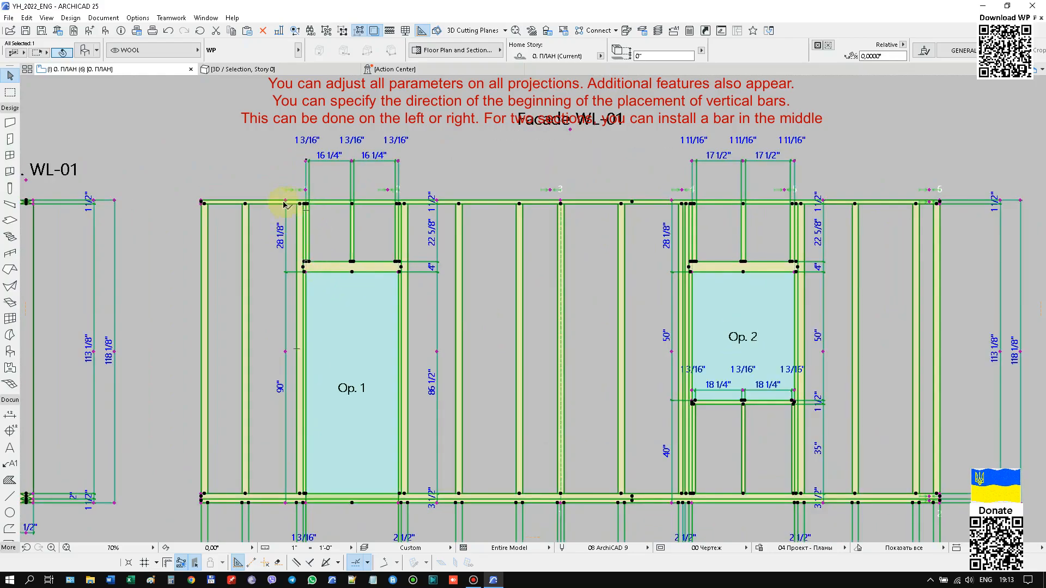
scroll(278, 206, up, 3)
scroll(280, 203, up, 2)
click(338, 174)
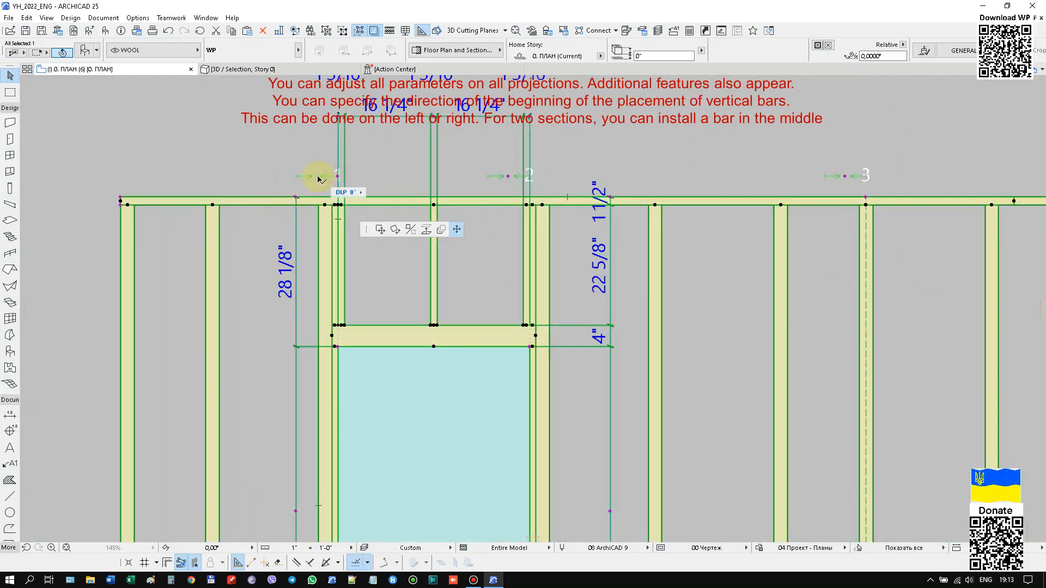
click(299, 169)
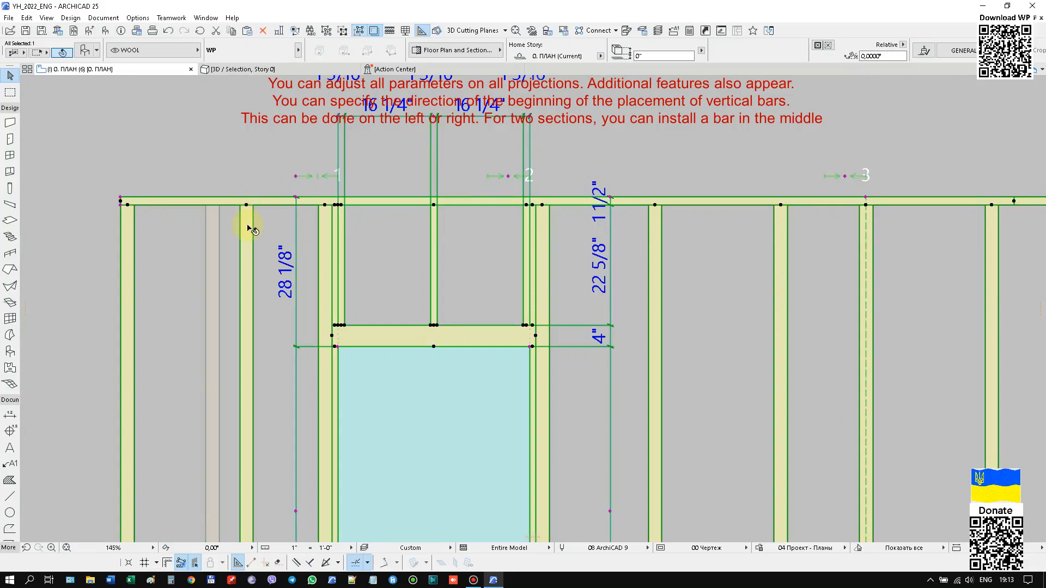
Set the thickness of the upper horizontal bar to 1 3/4" on the V-Cut section.
scroll(245, 226, down, 3)
scroll(342, 228, down, 2)
scroll(210, 222, up, 5)
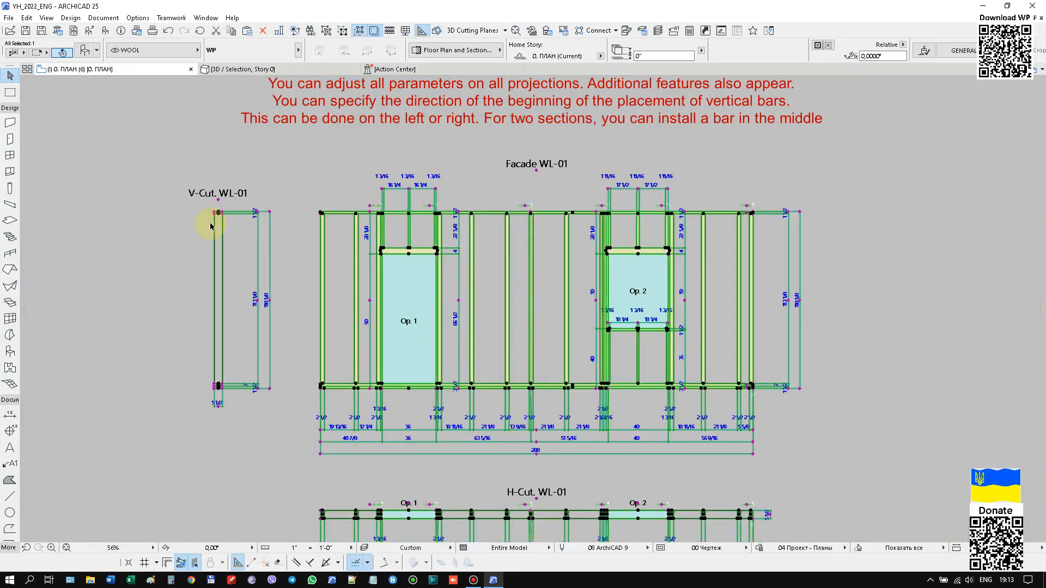
scroll(243, 221, up, 3)
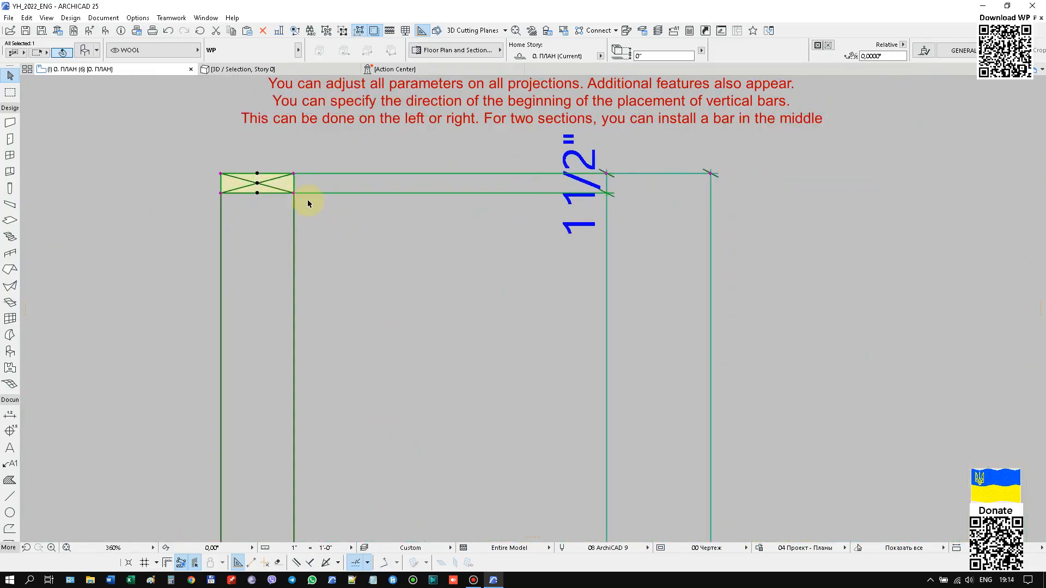
click(295, 193)
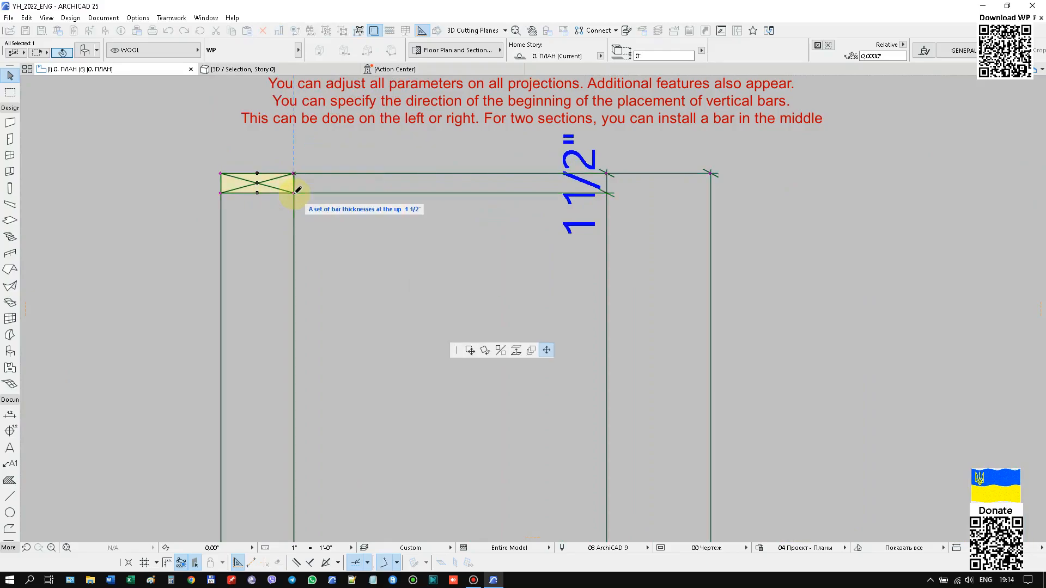
text(1 3/4)
key(Return)
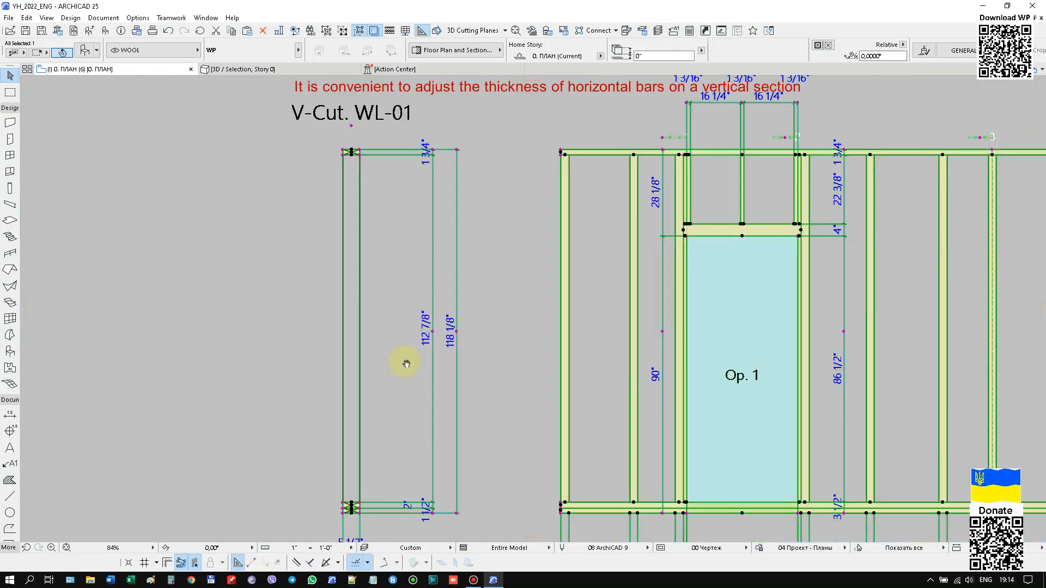
Set the thickness of the lowest horizontal bar to 1 3/4" on the V-Cut section.
scroll(371, 425, up, 10)
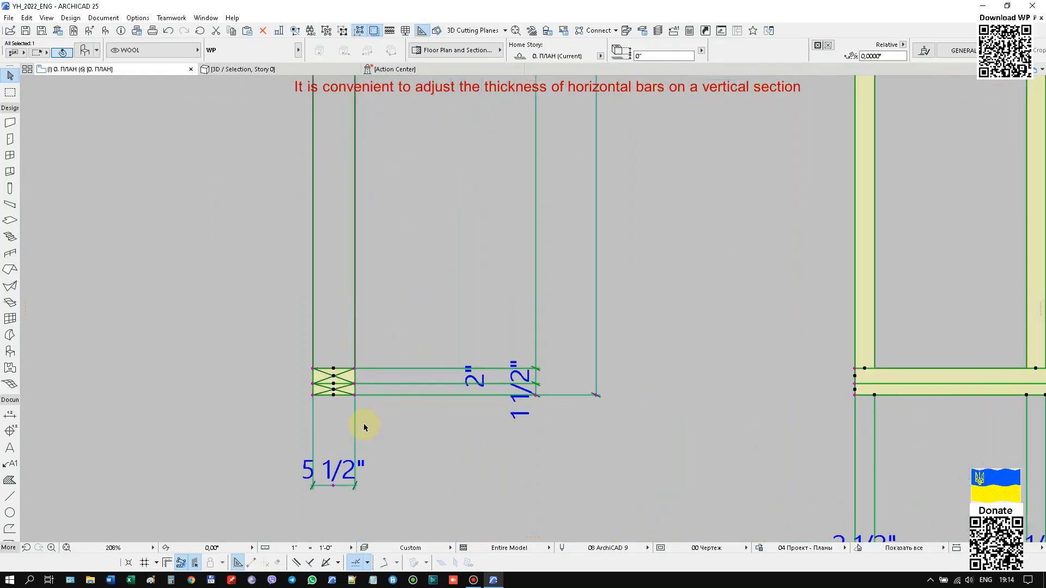
click(342, 324)
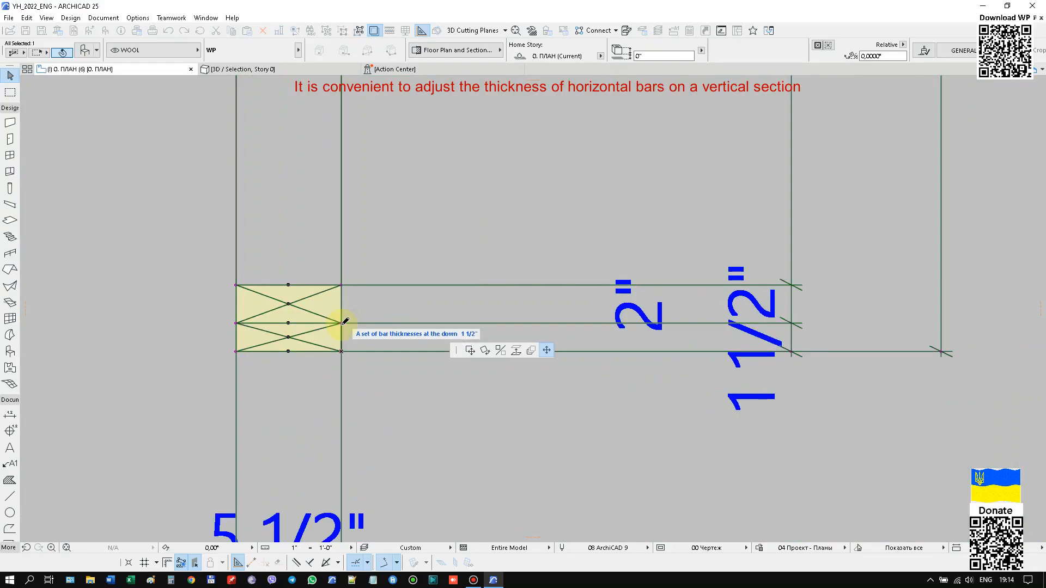
key(Tab)
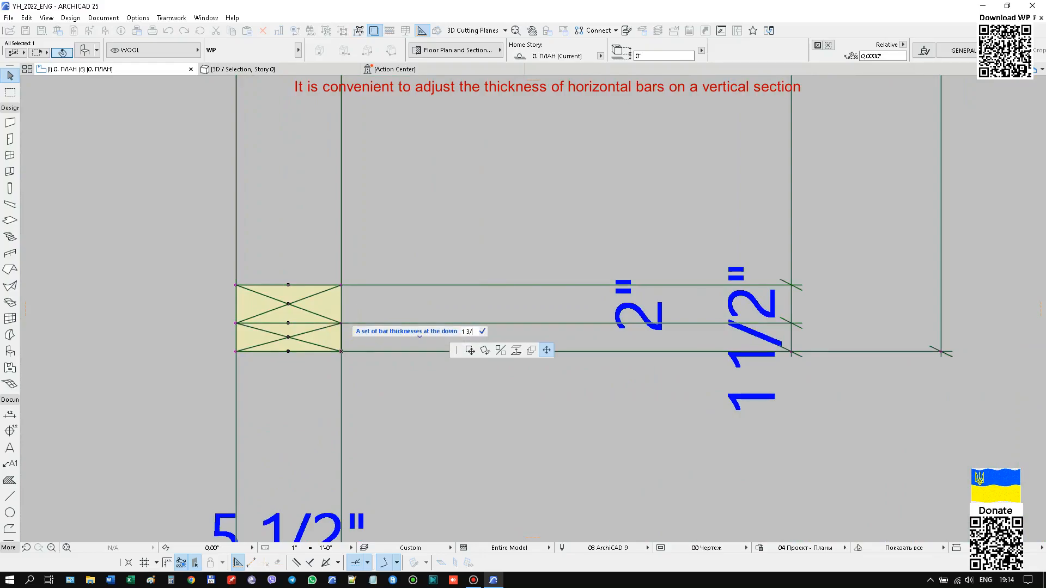
text(1 3/4)
key(Return)
Set the thickness of the lowest horizontal bar to 3" on the V-Cut section.
scroll(280, 355, down, 3)
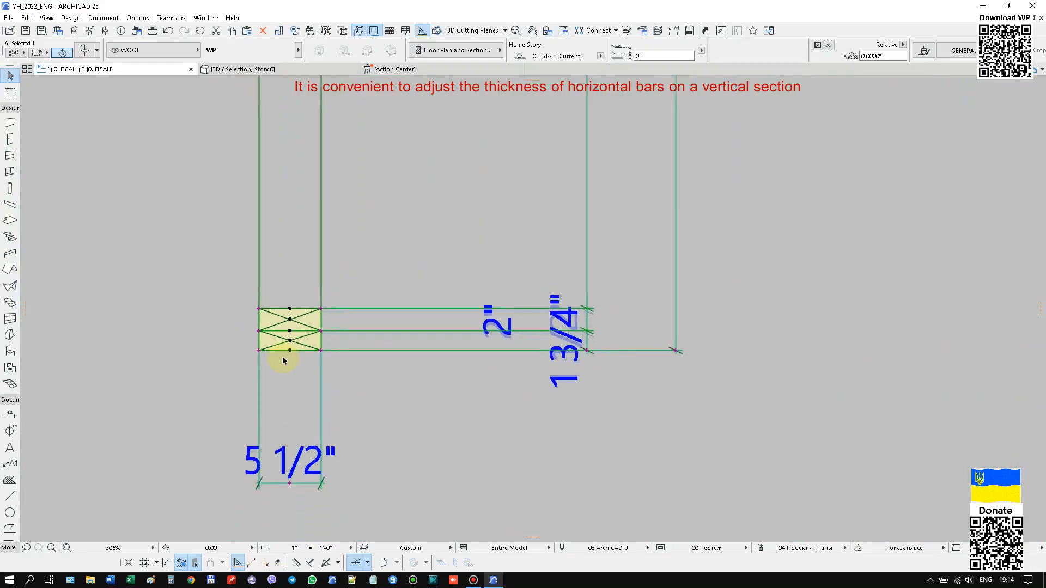
scroll(247, 366, down, 2)
scroll(224, 362, up, 2)
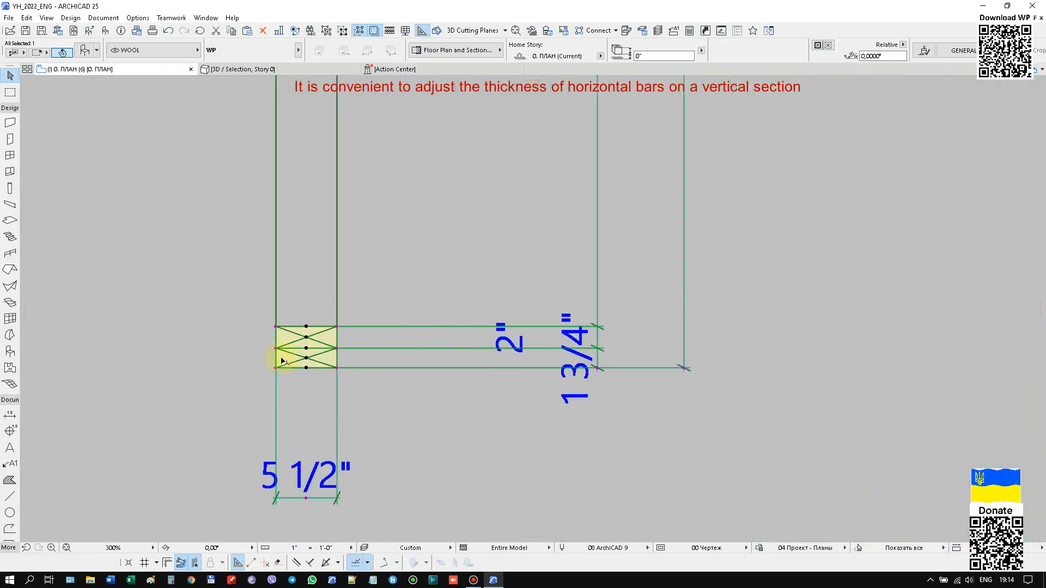
click(337, 349)
text(3)
key(Return)
Disable SHOW (DLP) DIRECTION TO START LAYING OUT WALL PANELS in the partition's settings.
scroll(360, 418, down, 5)
right_click(201, 276)
click(205, 277)
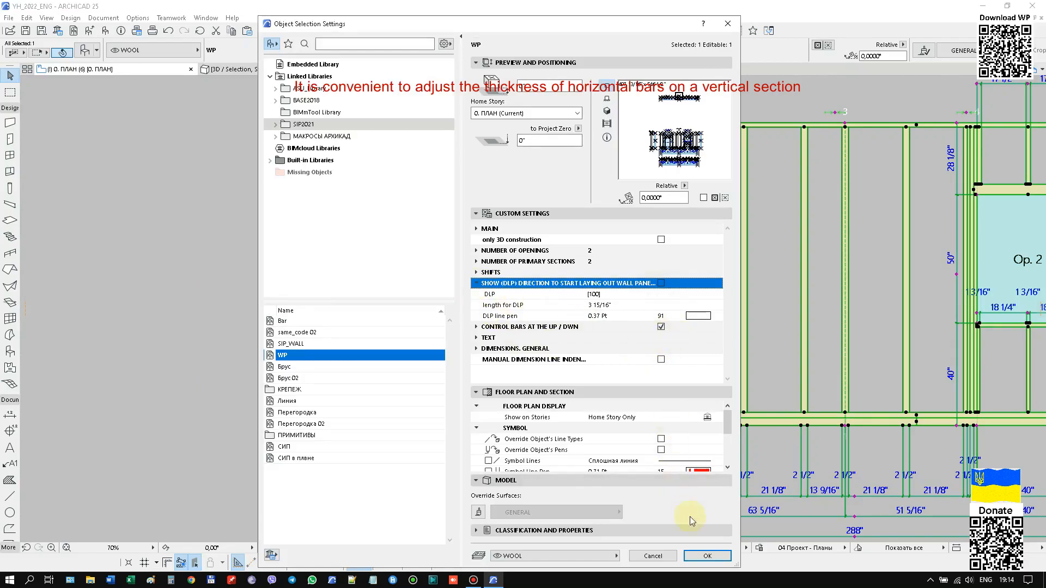
click(706, 555)
Reopen the partition's settings and disable CONTROL BARS AT THE UP / DWN.
scroll(676, 112, up, 1)
scroll(678, 111, down, 1)
scroll(298, 450, up, 3)
middle_drag(428, 396, 427, 363)
right_click(186, 246)
click(199, 253)
click(477, 283)
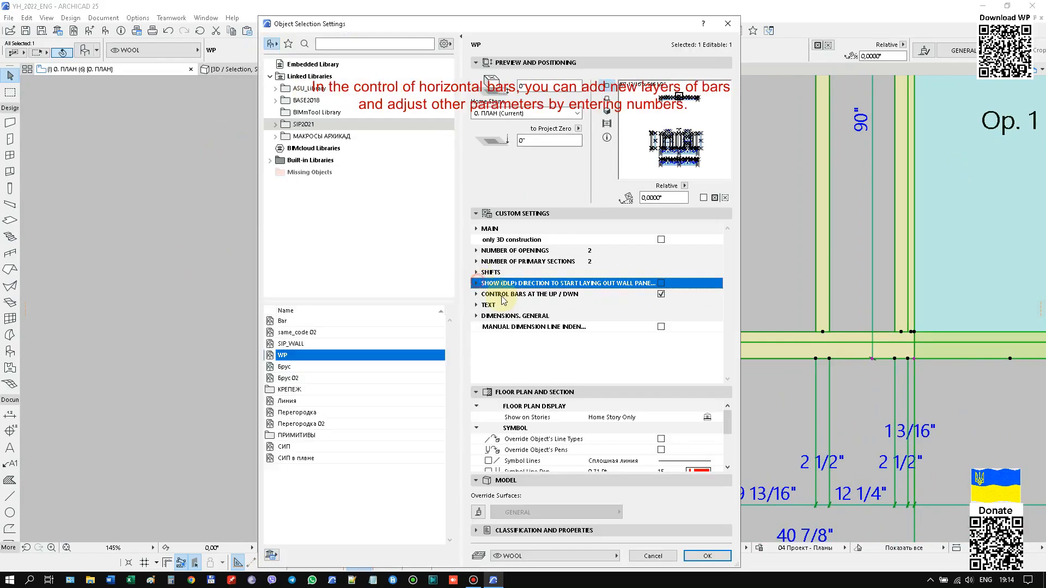
click(476, 294)
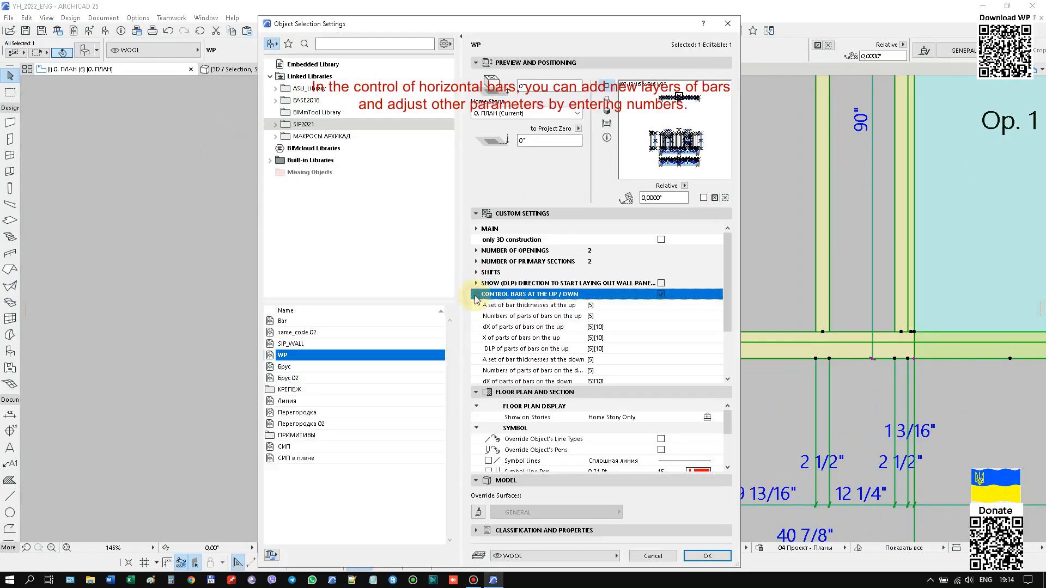
click(661, 295)
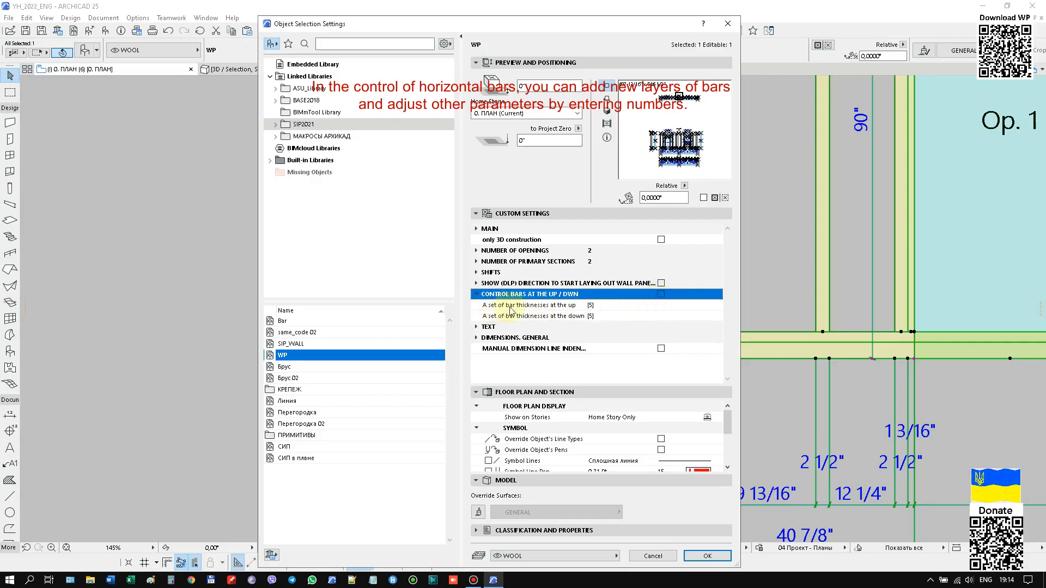
Add a third bar layer of 1 11/16" to the set of bar thicknesses at the down, and apply the settings.
click(535, 307)
click(716, 317)
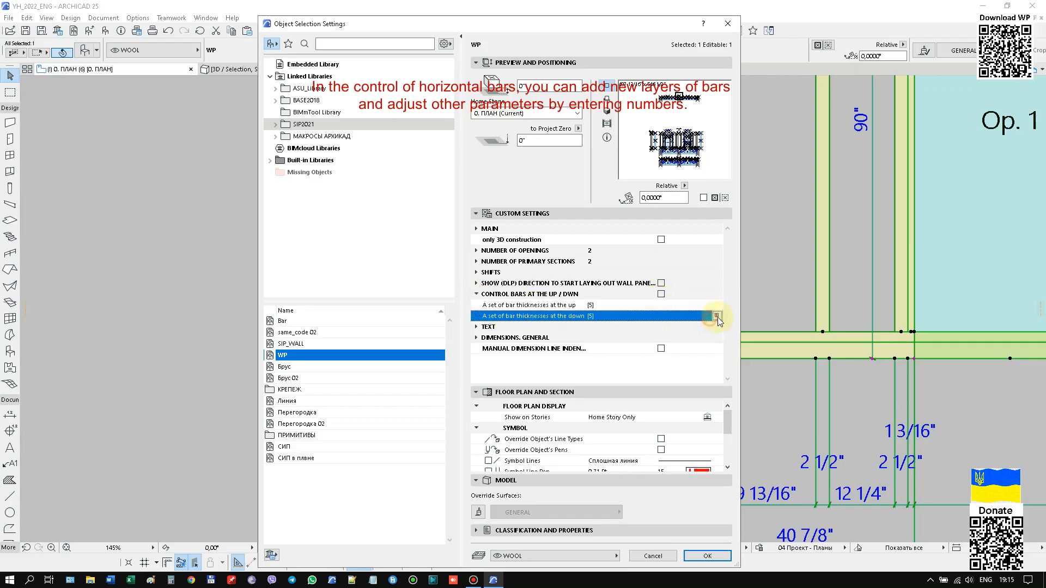
click(717, 317)
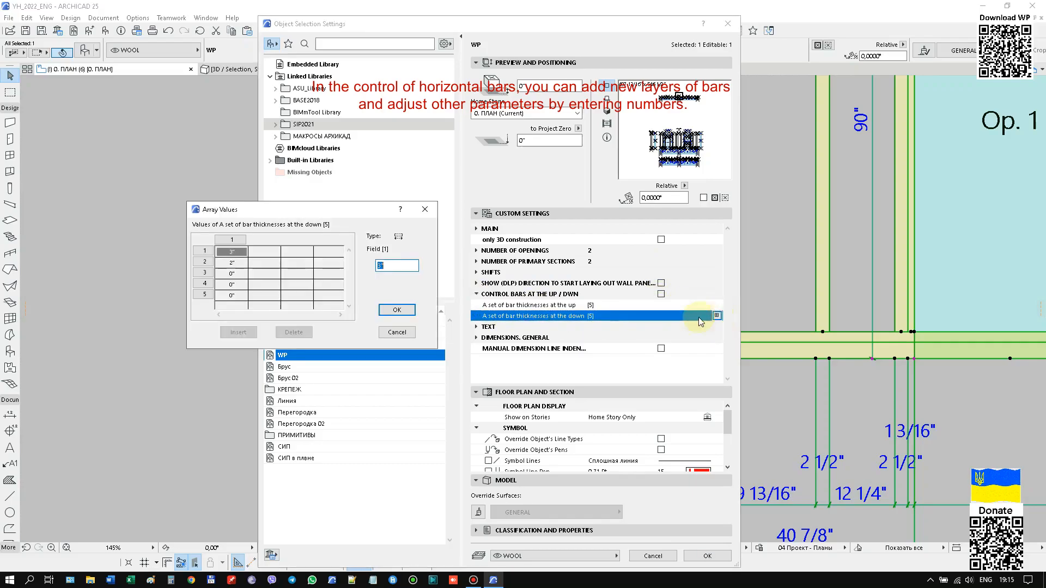
click(238, 273)
text(1 2/)
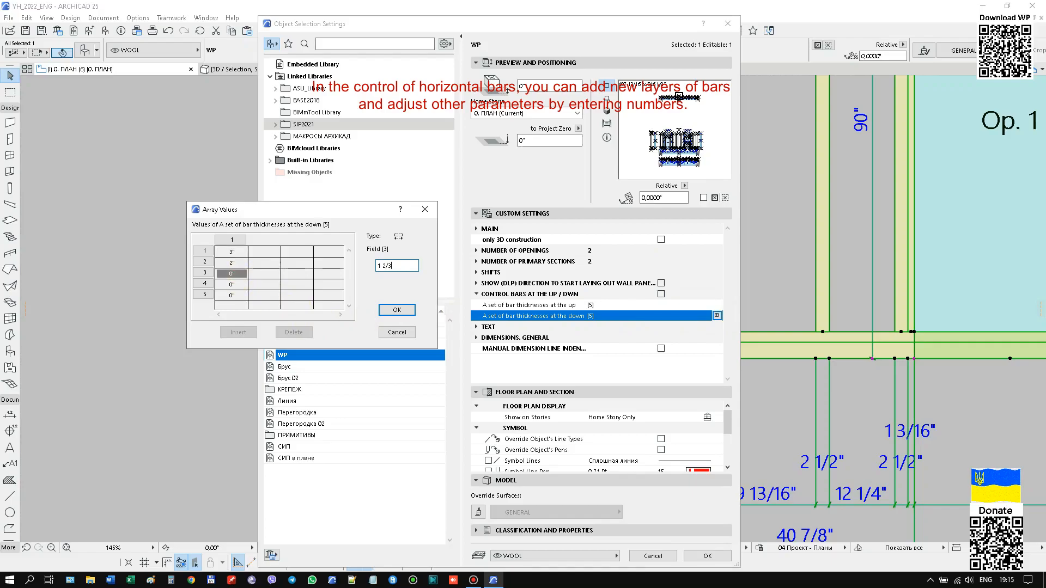
key(Return)
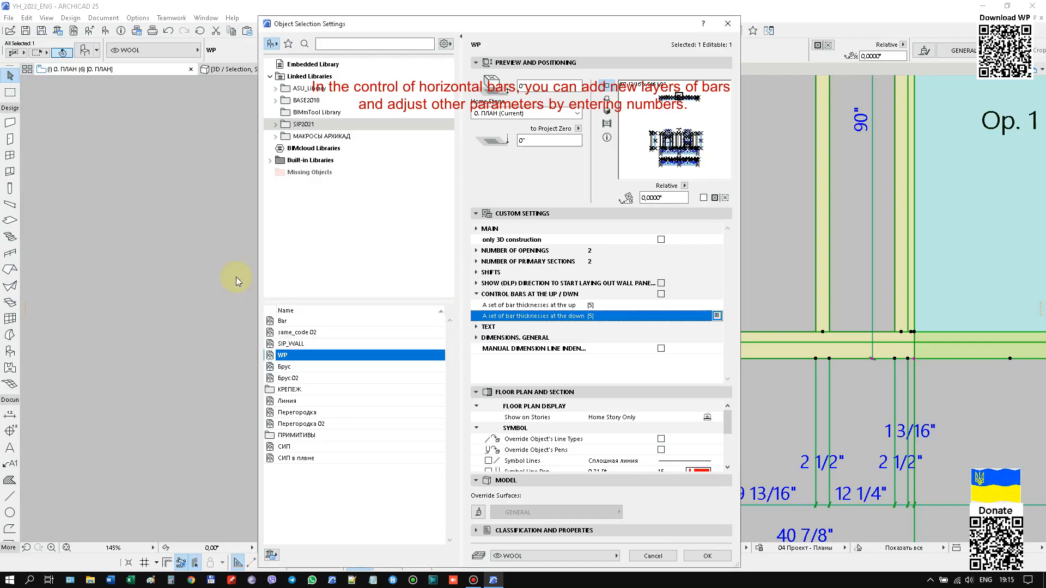
key(Return)
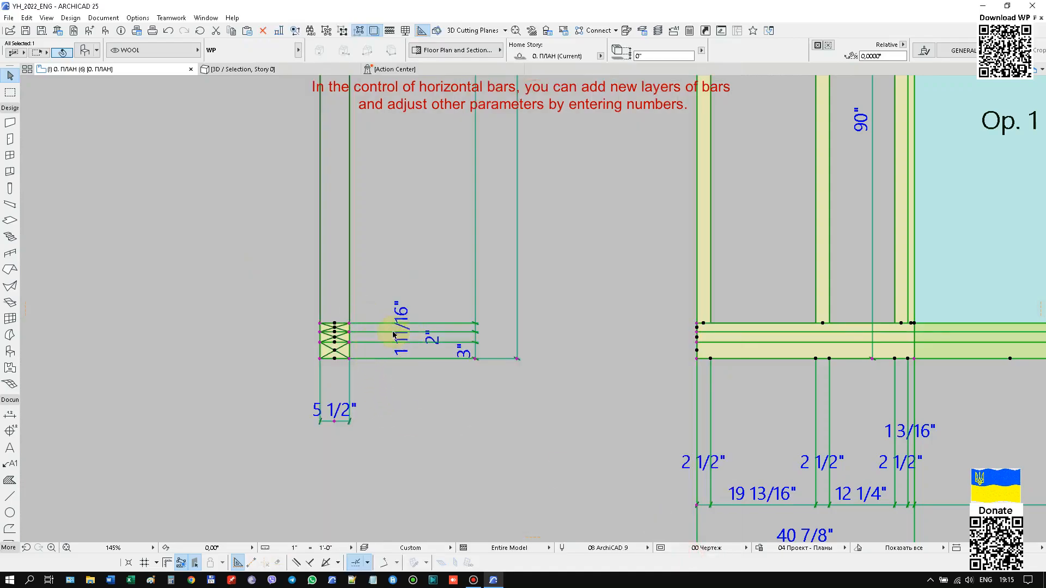
Try thicknesses of 1 2/3" and 2" for the third lower bar layer on the V-Cut section.
scroll(355, 336, up, 3)
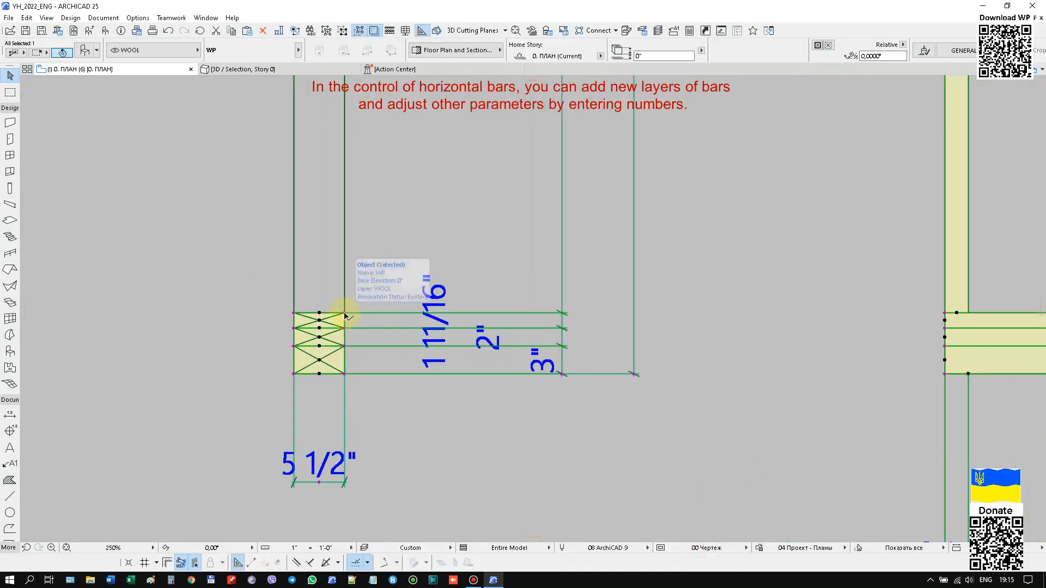
click(345, 313)
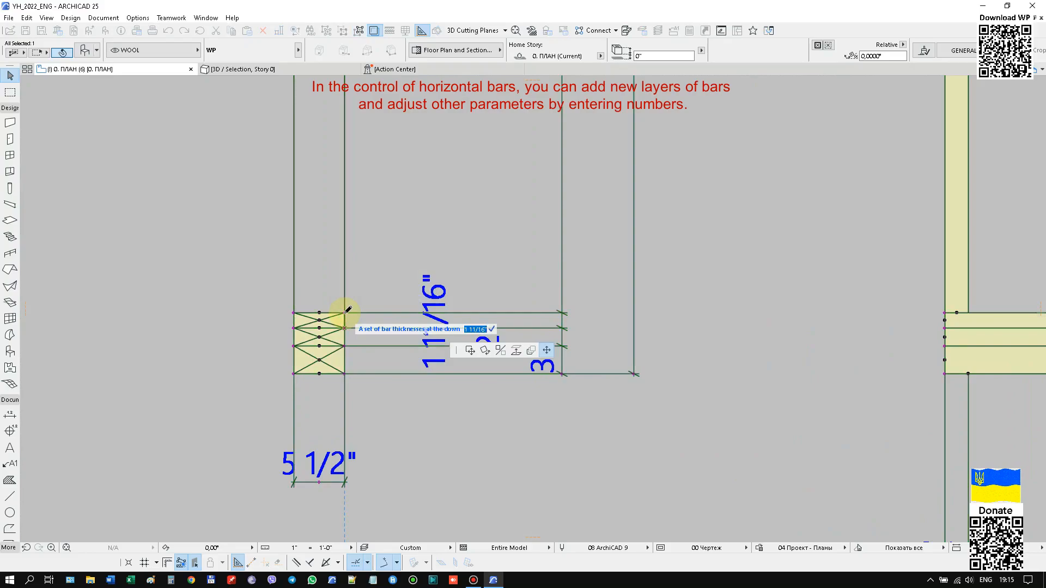
text(1 2/3)
key(Return)
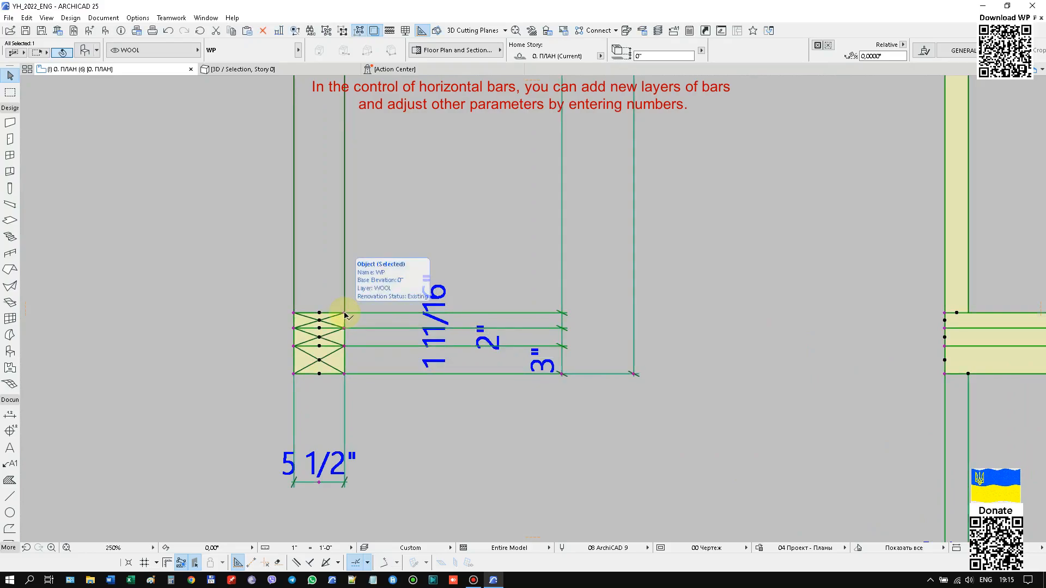
scroll(465, 331, up, 1)
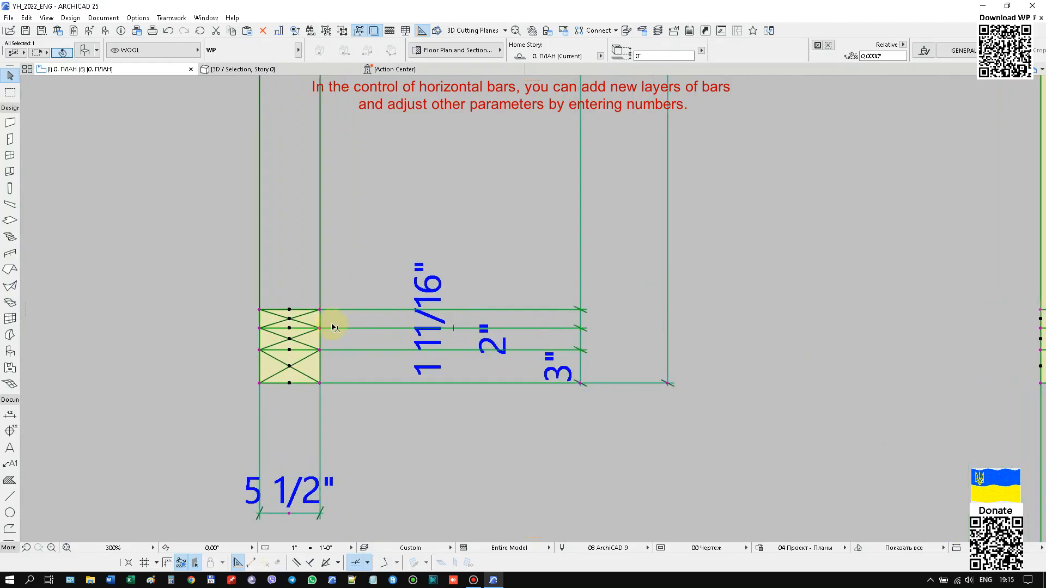
click(321, 311)
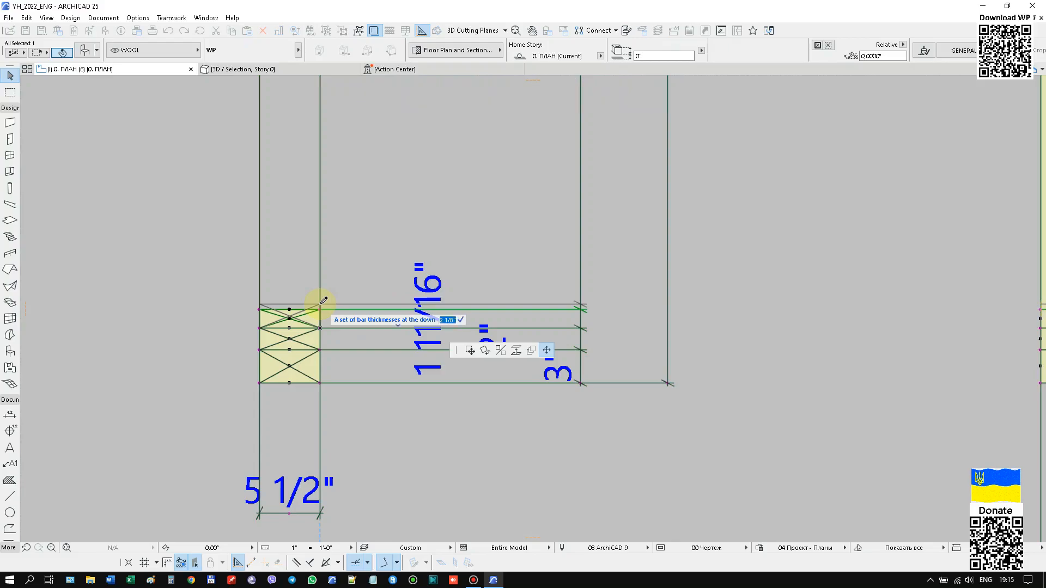
text(2)
key(Return)
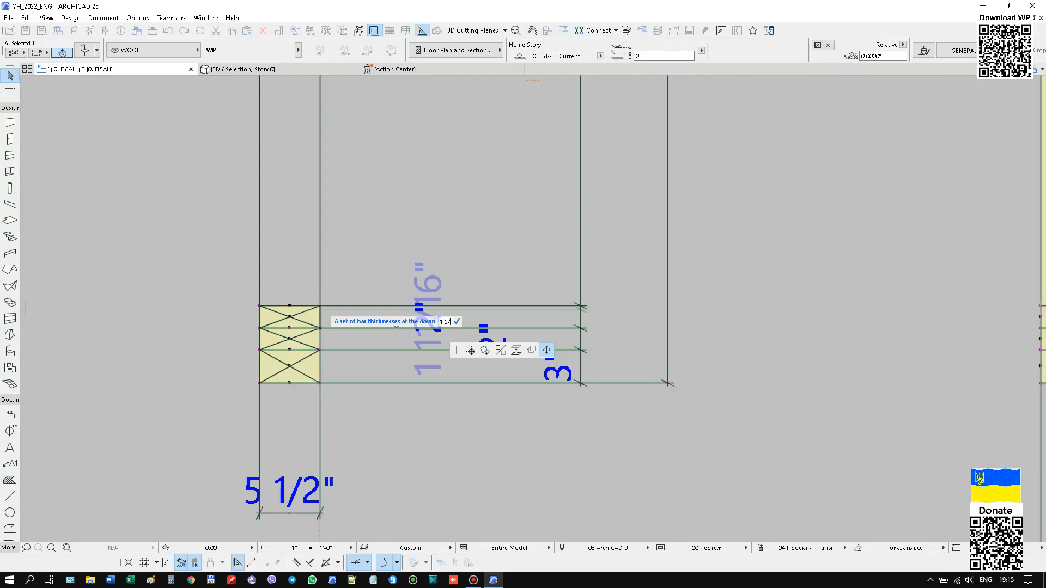
Change the third lower bar layer's thickness to 1 5/16", and then set it to 1 3/8" on the V-Cut section.
click(320, 313)
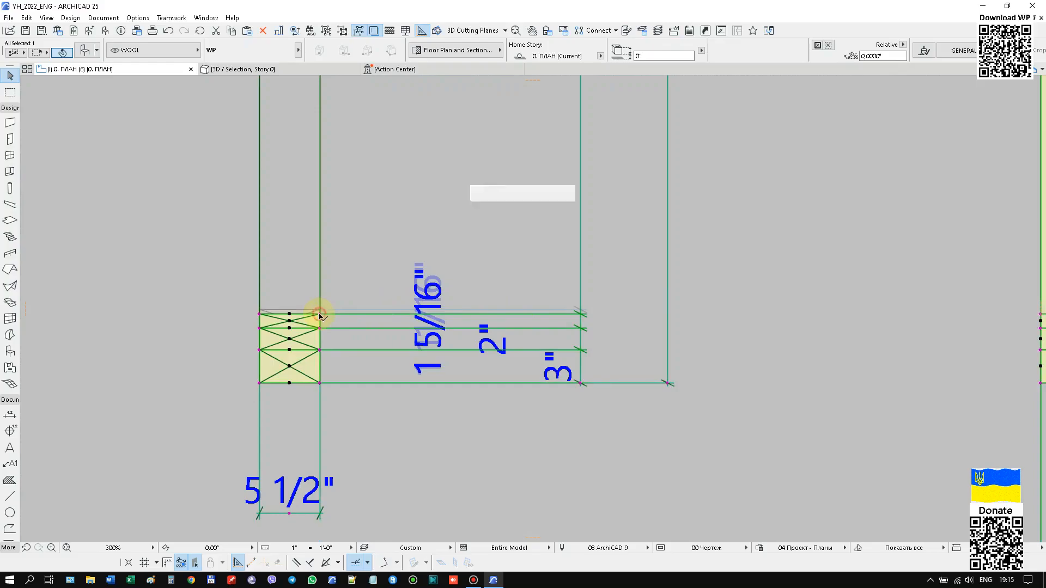
click(320, 315)
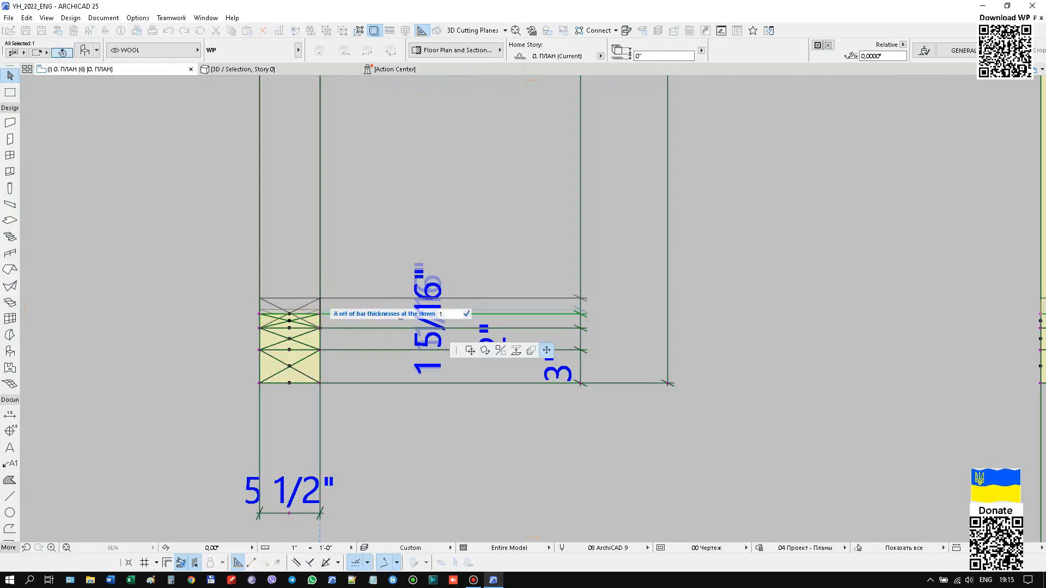
click(323, 310)
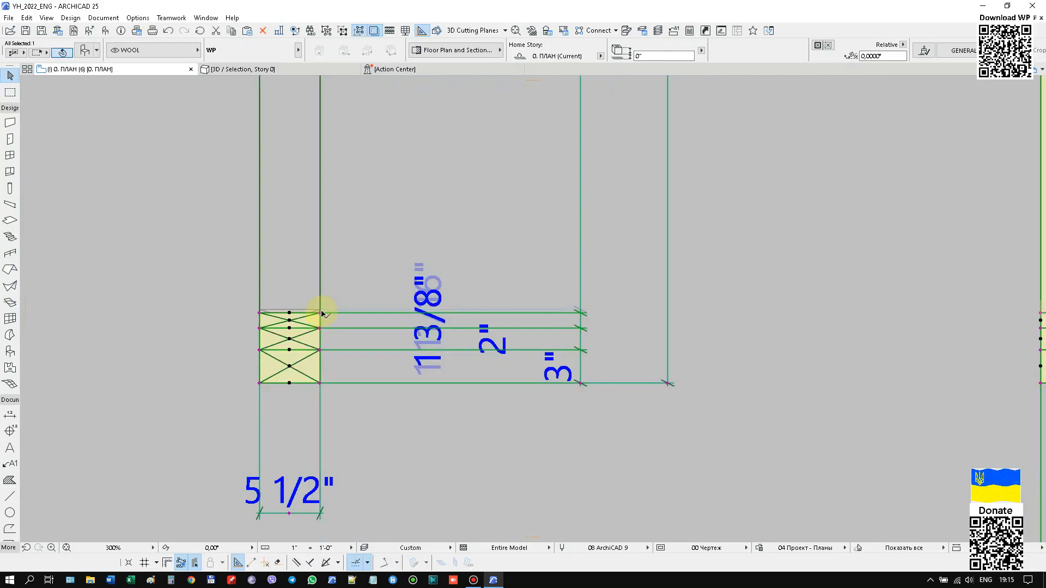
Reopen the partition's settings, add a second bar layer of 1 7/8" to the set of thicknesses at the up, and apply.
scroll(322, 310, down, 3)
scroll(336, 319, down, 5)
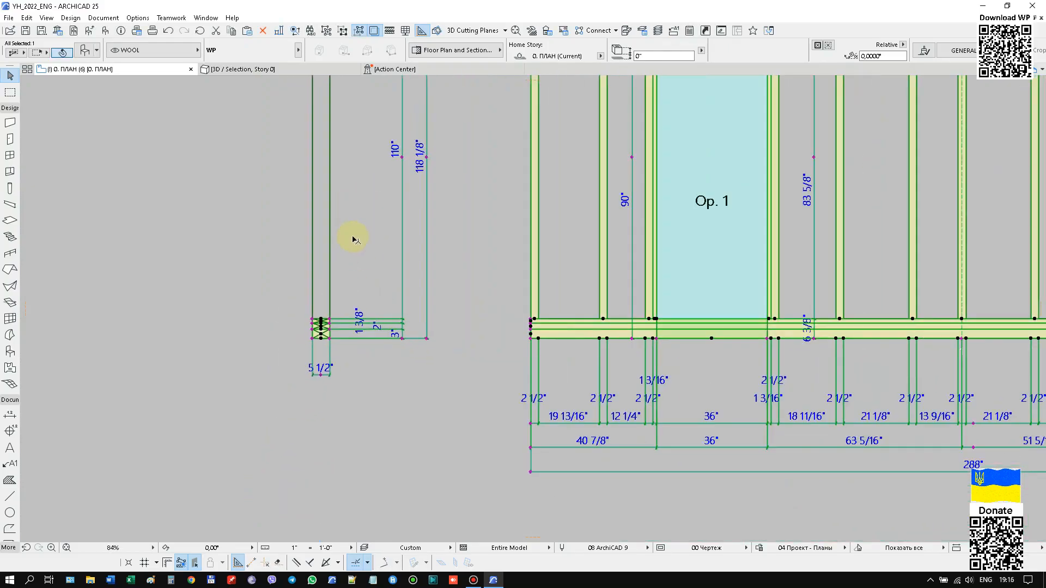
double_click(538, 223)
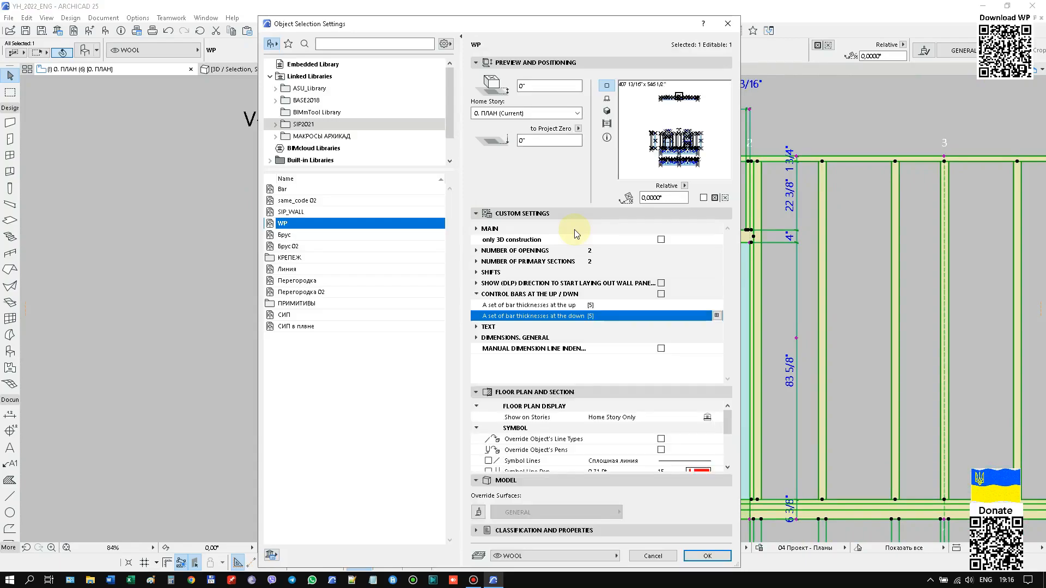
click(717, 305)
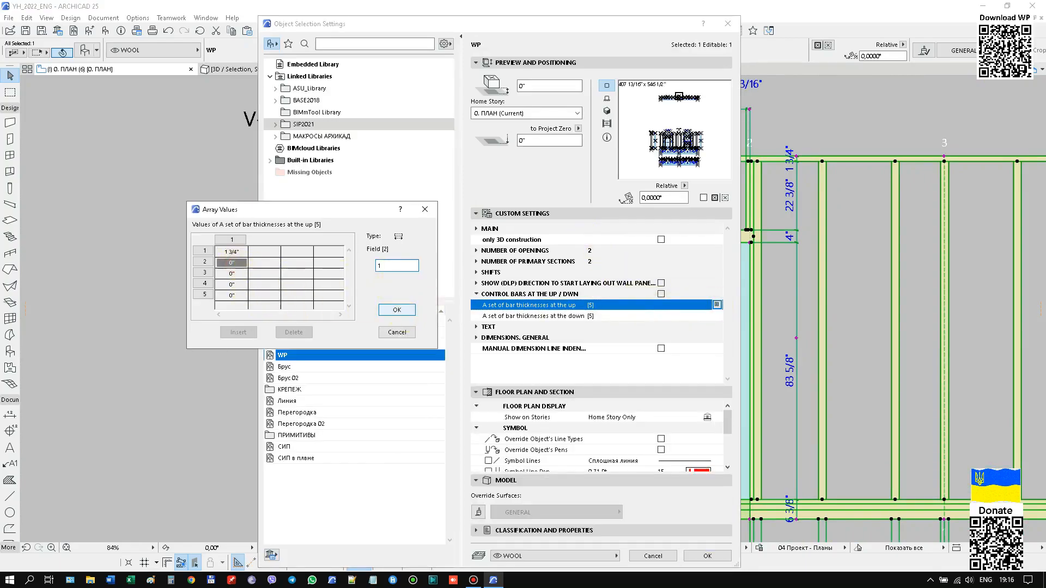
text(1 7/8)
click(396, 310)
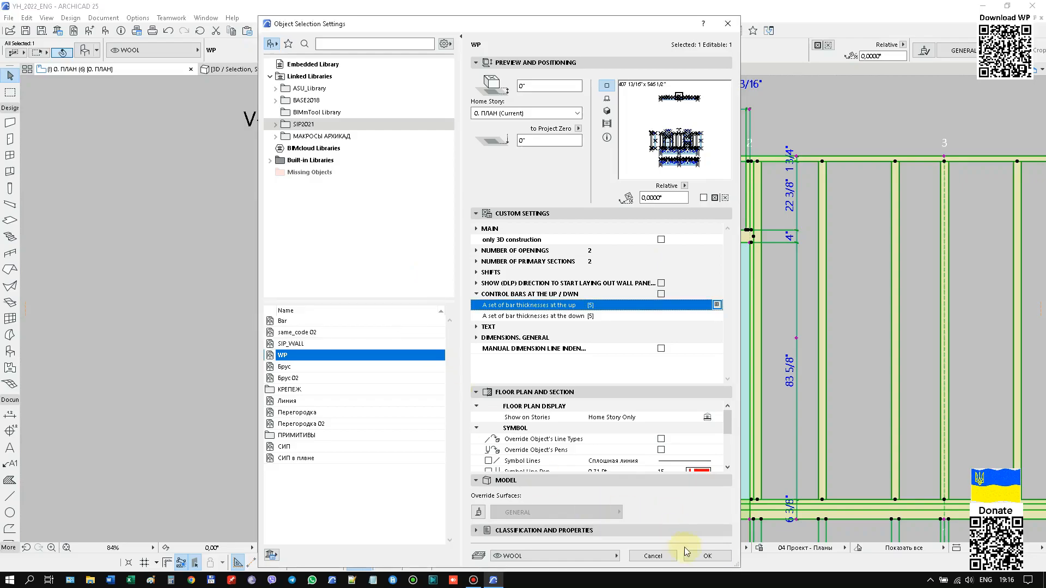
click(707, 556)
scroll(342, 172, up, 5)
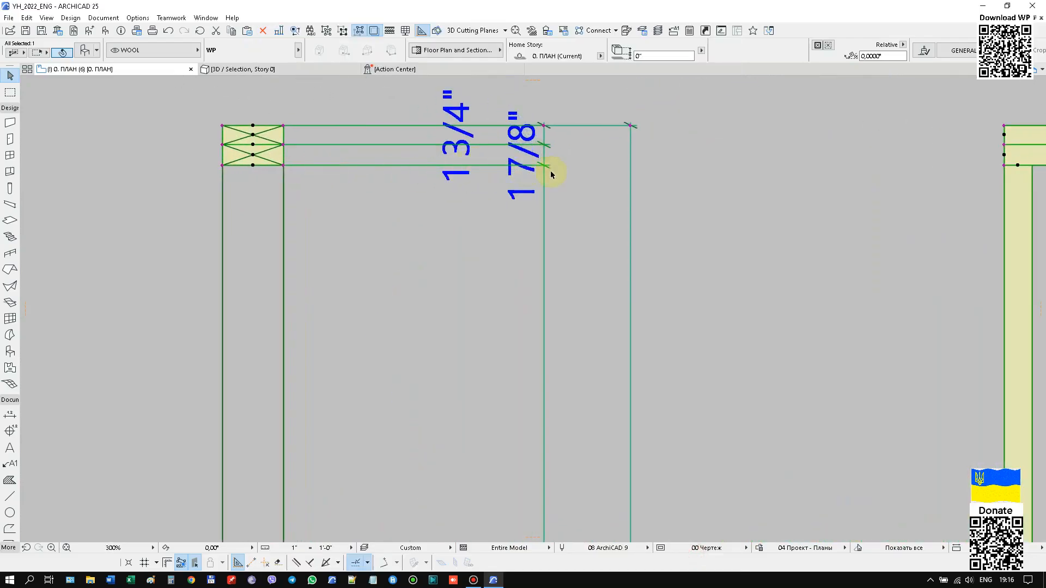
Remove the second upper bar layer on the V-Cut section by shifting its thickness control point to zero.
scroll(453, 188, down, 5)
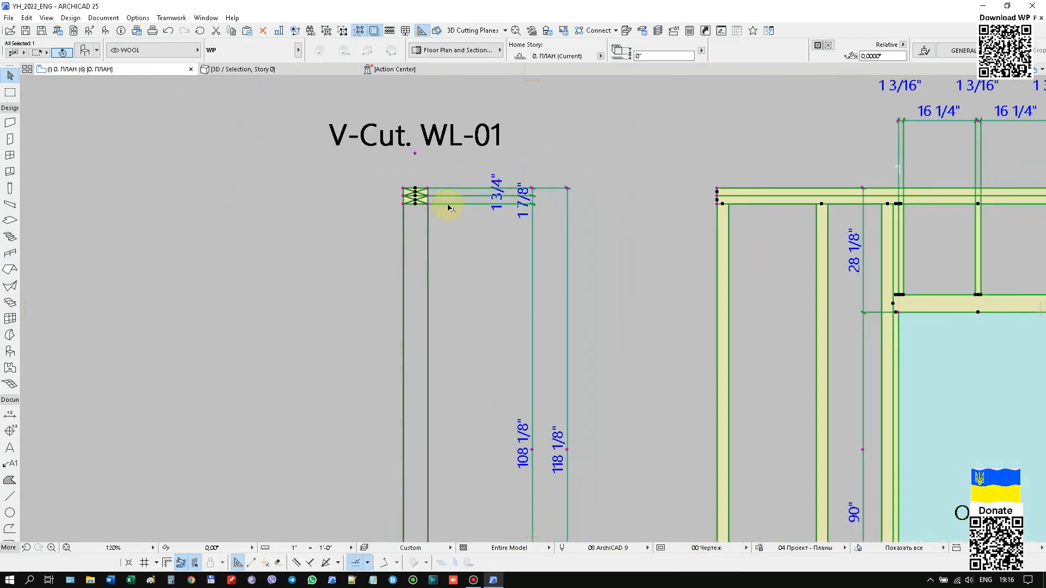
scroll(442, 216, up, 4)
click(412, 188)
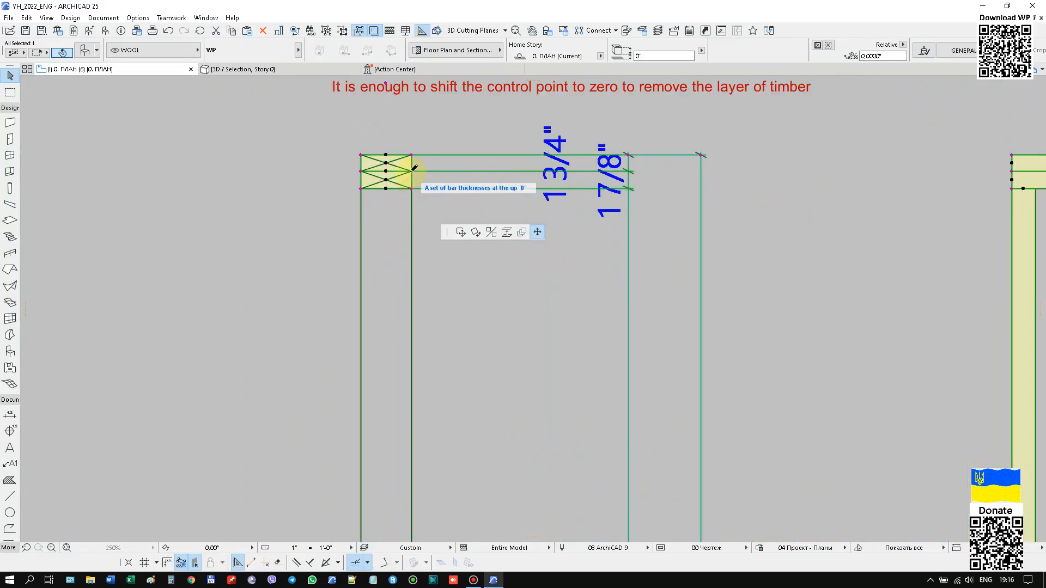
scroll(436, 229, down, 5)
Remove the third lower bar layer on the V-Cut section by shifting its thickness control point to zero.
scroll(423, 376, up, 7)
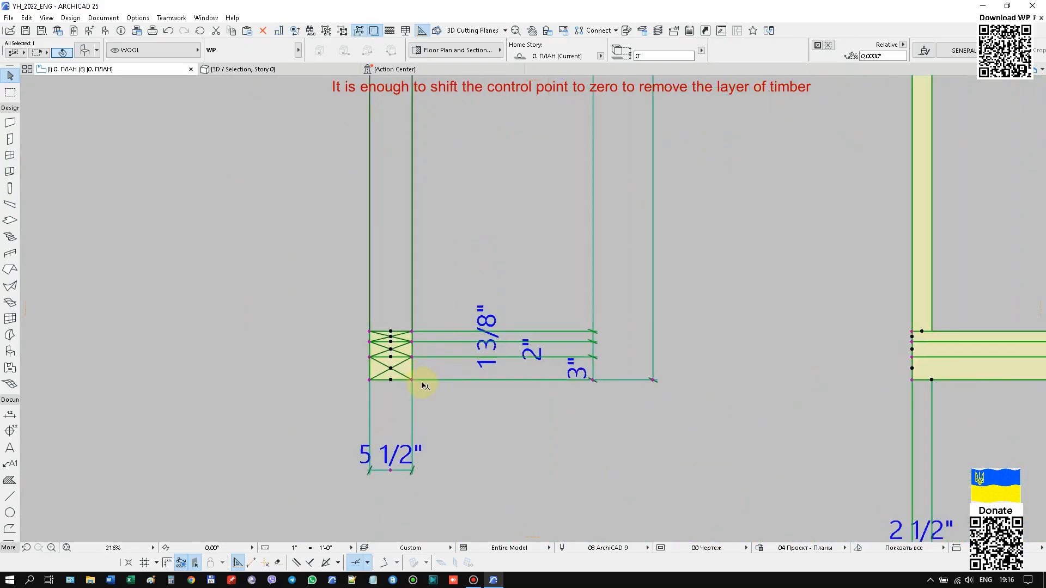
click(401, 298)
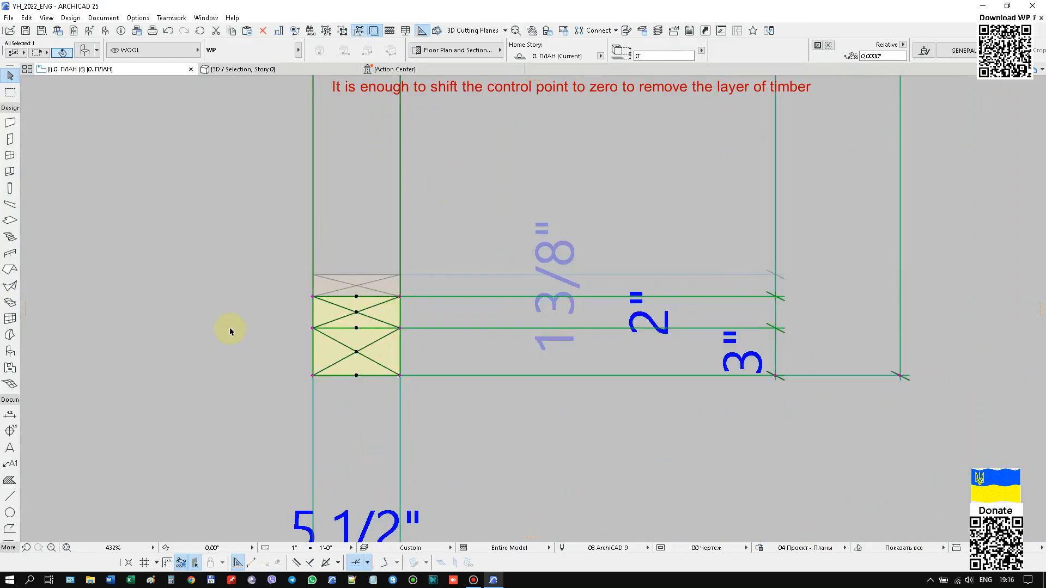
scroll(230, 327, down, 8)
scroll(203, 397, down, 1)
Set the partition length to 290" using the control point at the facade's upper corner by section 6.
middle_drag(613, 332, 534, 324)
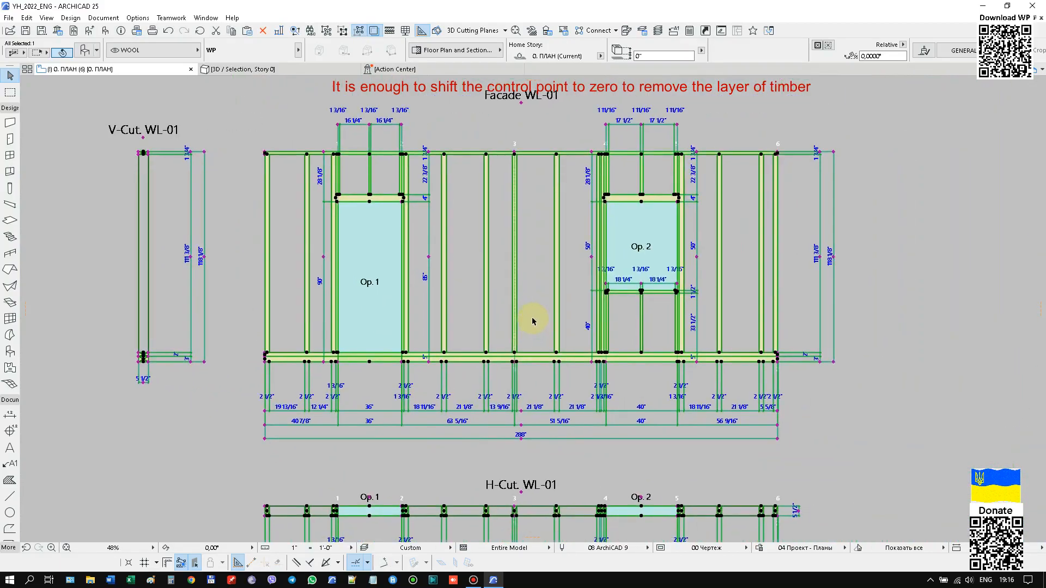
scroll(655, 284, up, 6)
scroll(643, 296, down, 4)
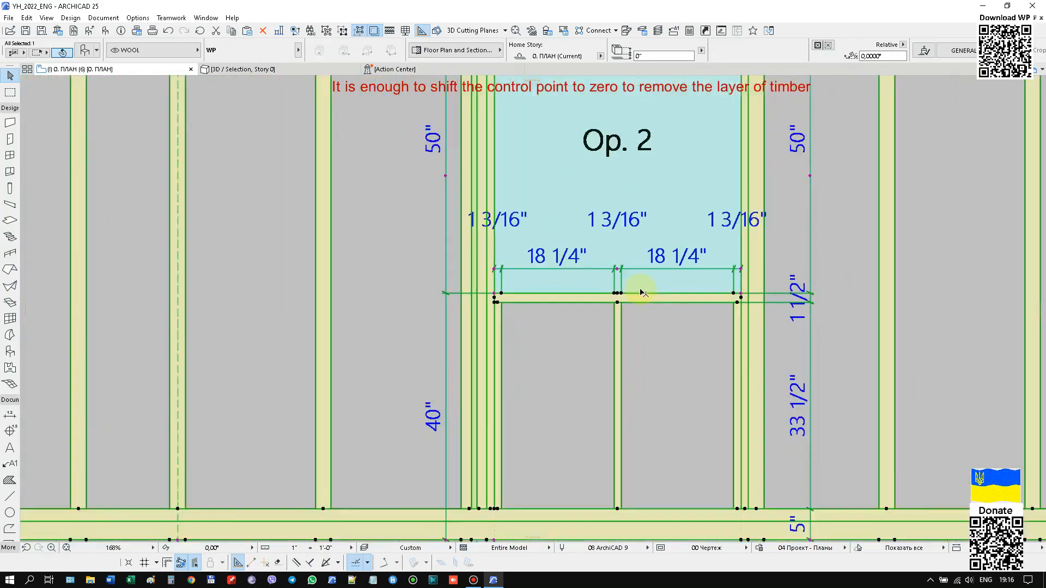
scroll(548, 316, down, 2)
middle_drag(548, 316, 566, 313)
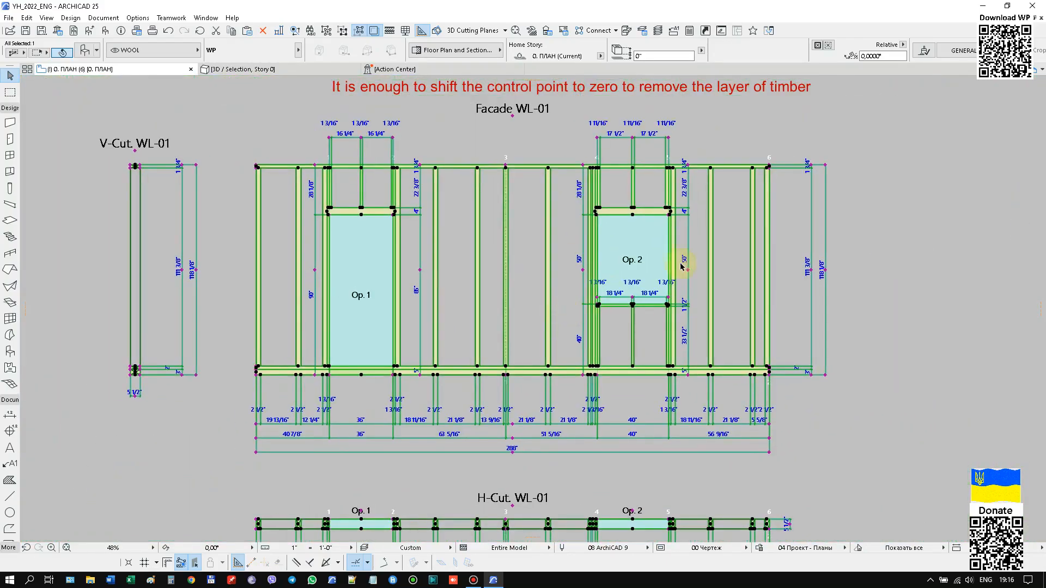
scroll(776, 361, up, 5)
scroll(668, 140, down, 3)
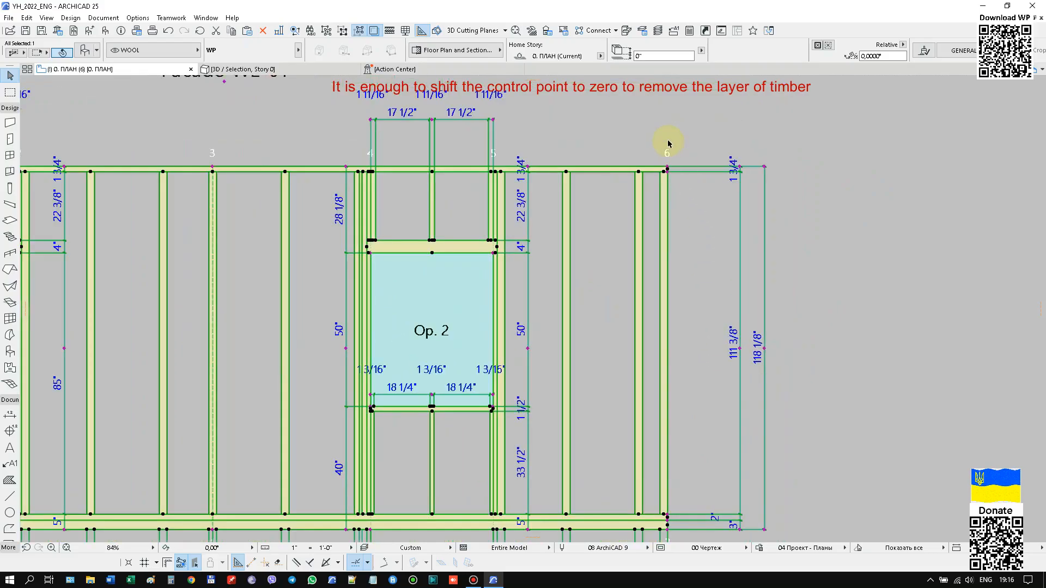
scroll(665, 164, up, 6)
click(662, 214)
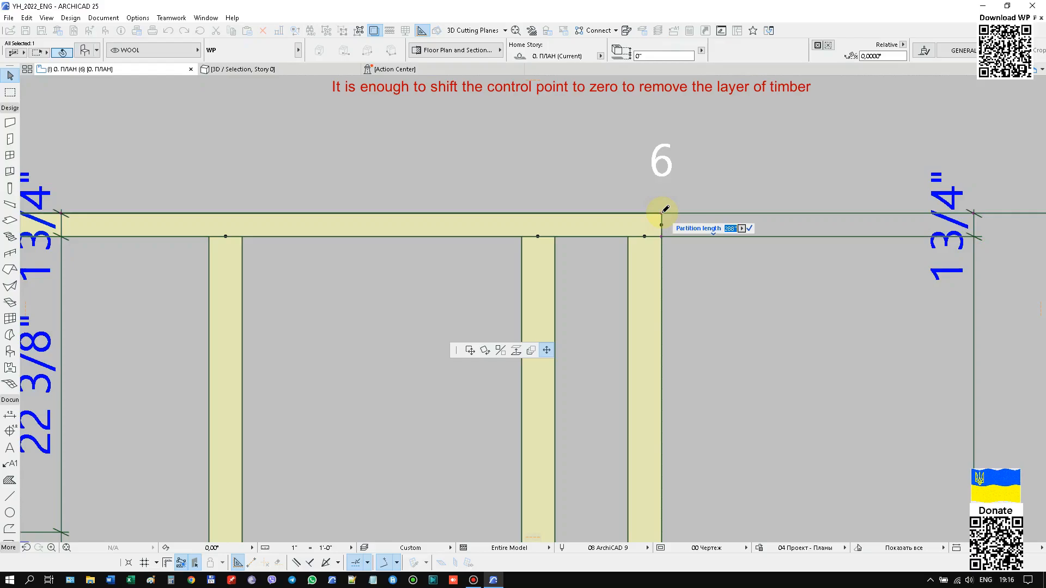
click(688, 214)
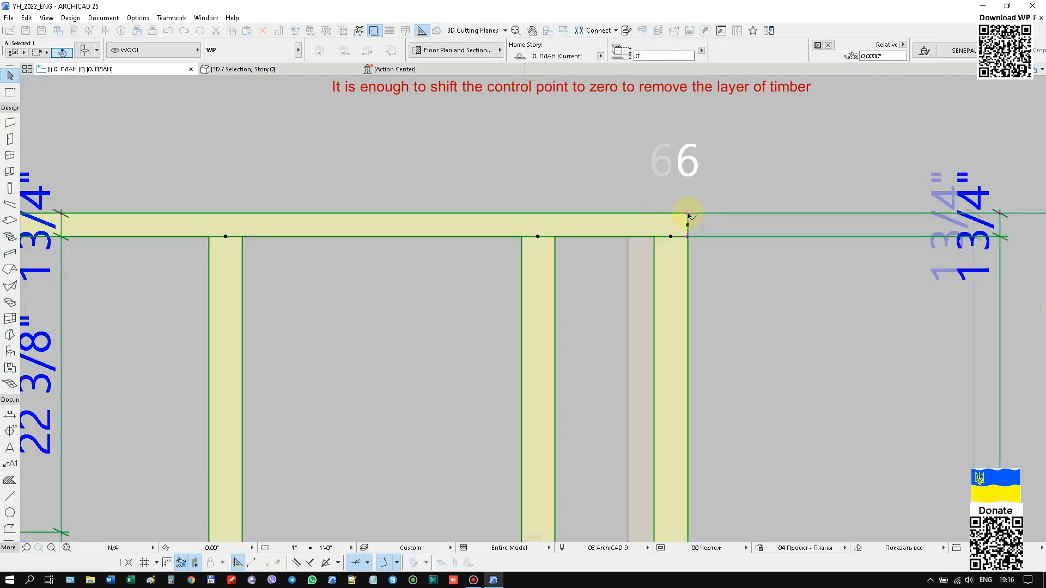
scroll(660, 251, down, 3)
scroll(657, 274, down, 3)
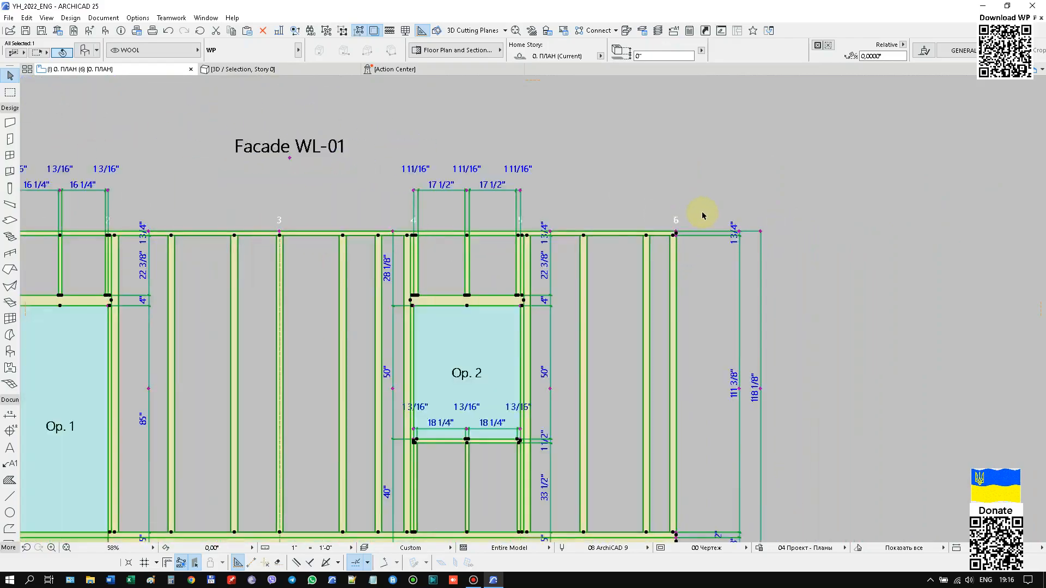
Examine the lengthened end of the facade and check the partition length at its upper corner without changing it.
scroll(626, 392, down, 1)
scroll(509, 485, down, 2)
scroll(474, 496, up, 2)
scroll(473, 496, up, 7)
scroll(474, 496, down, 7)
scroll(739, 358, down, 3)
scroll(807, 207, up, 3)
scroll(806, 207, up, 6)
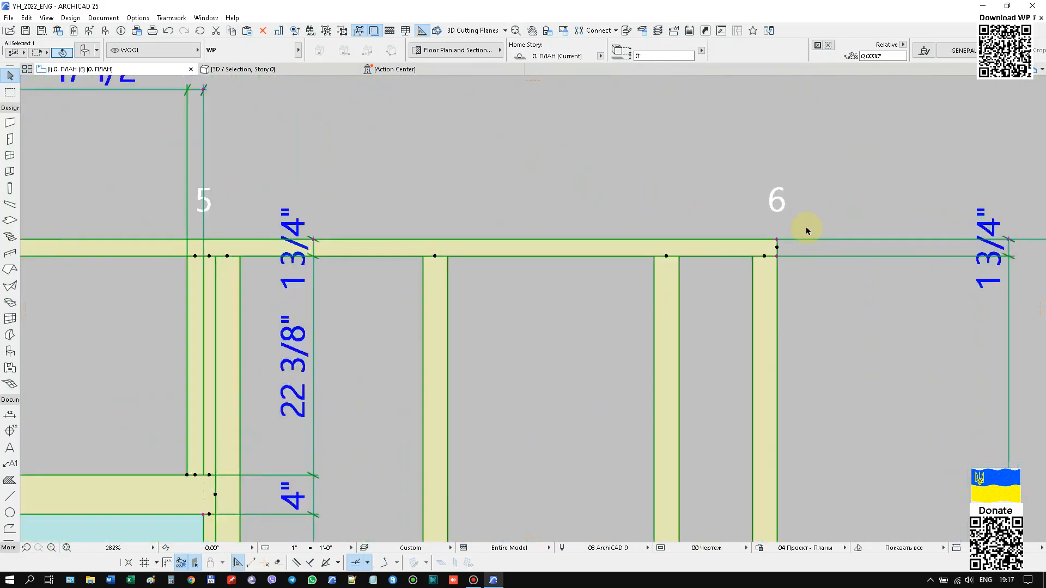
click(747, 253)
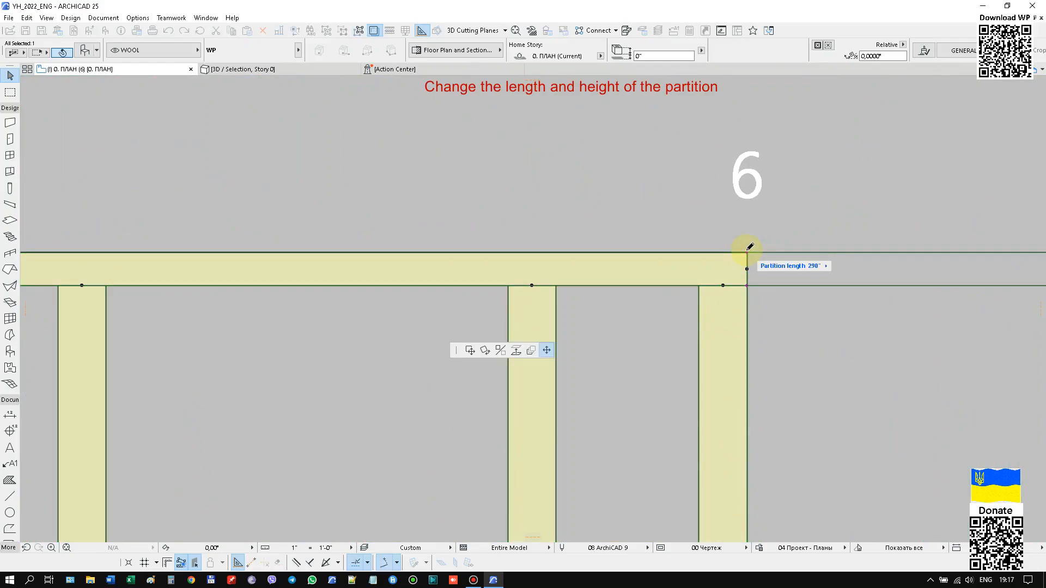
key(Escape)
scroll(913, 241, down, 7)
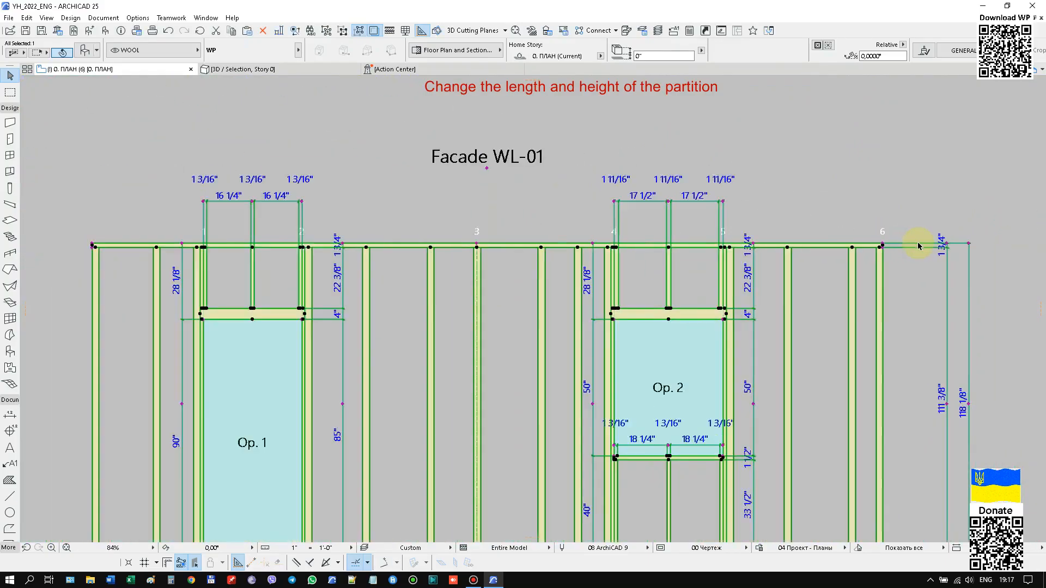
Set the partition height to 120" using the control point at the facade's upper corner beside Op. 1.
scroll(272, 246, up, 6)
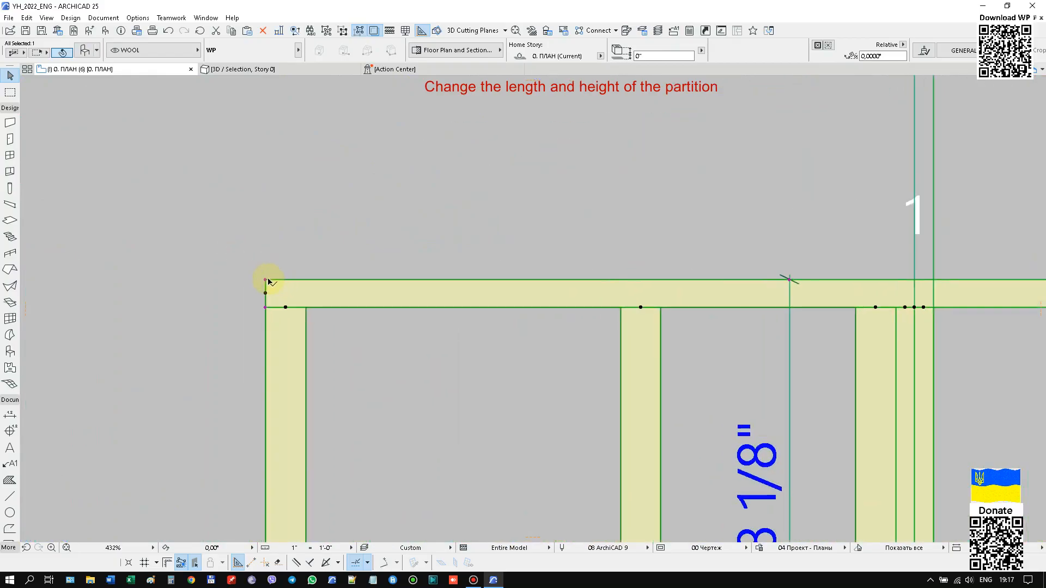
click(266, 280)
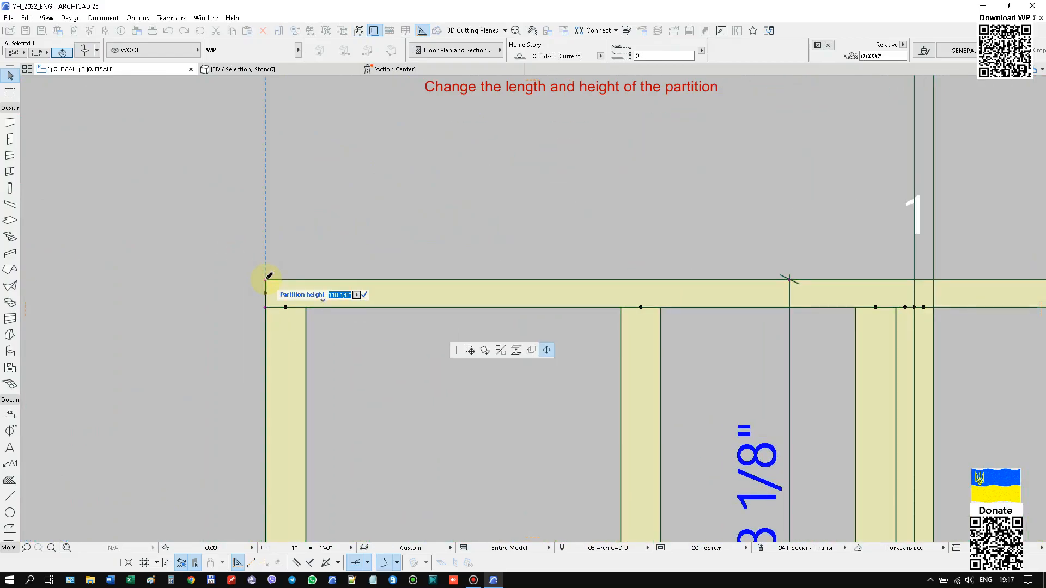
key(Return)
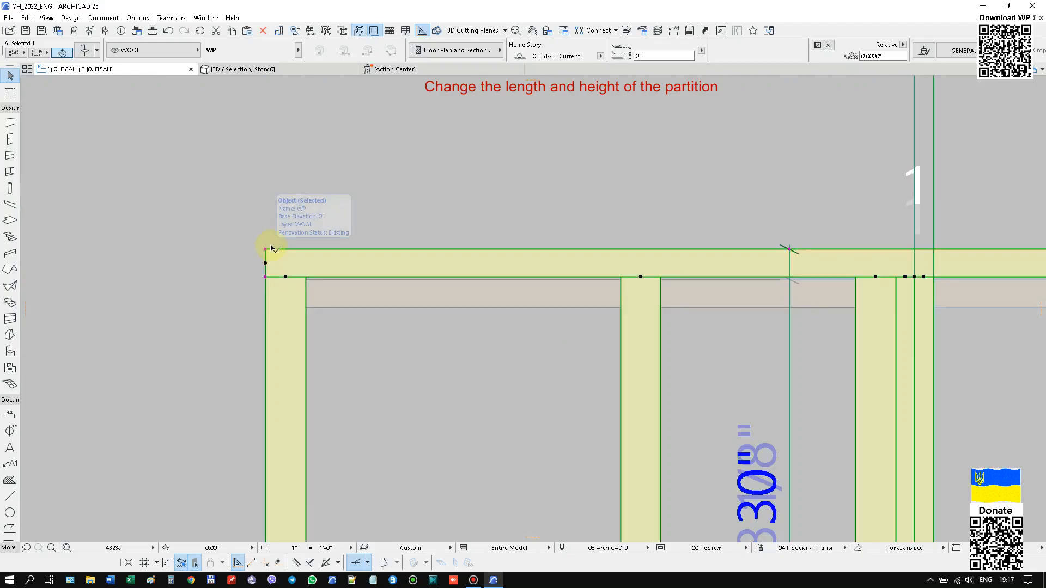
scroll(263, 250, down, 7)
scroll(365, 374, up, 5)
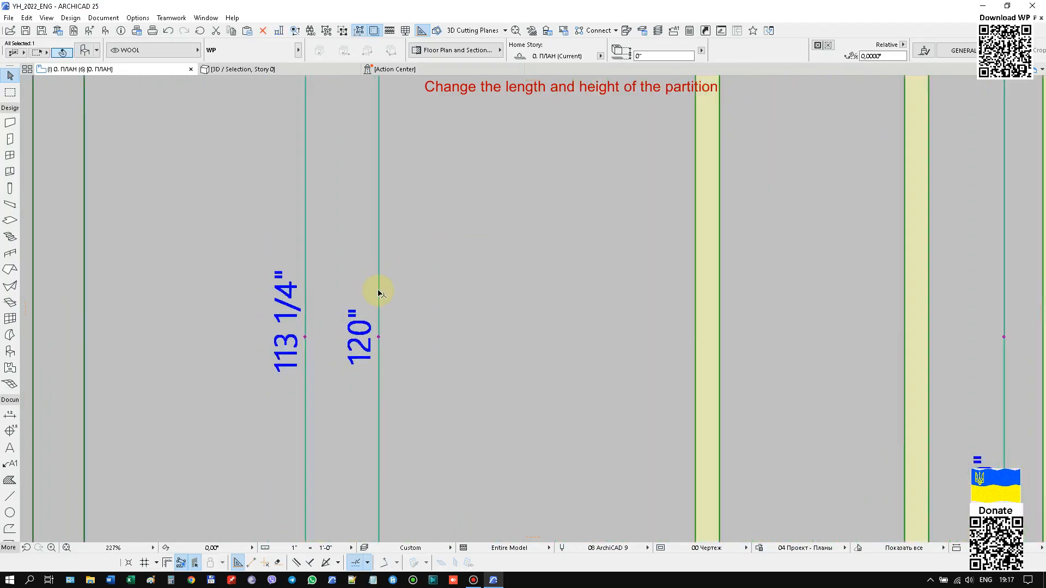
scroll(322, 302, down, 5)
scroll(393, 353, down, 3)
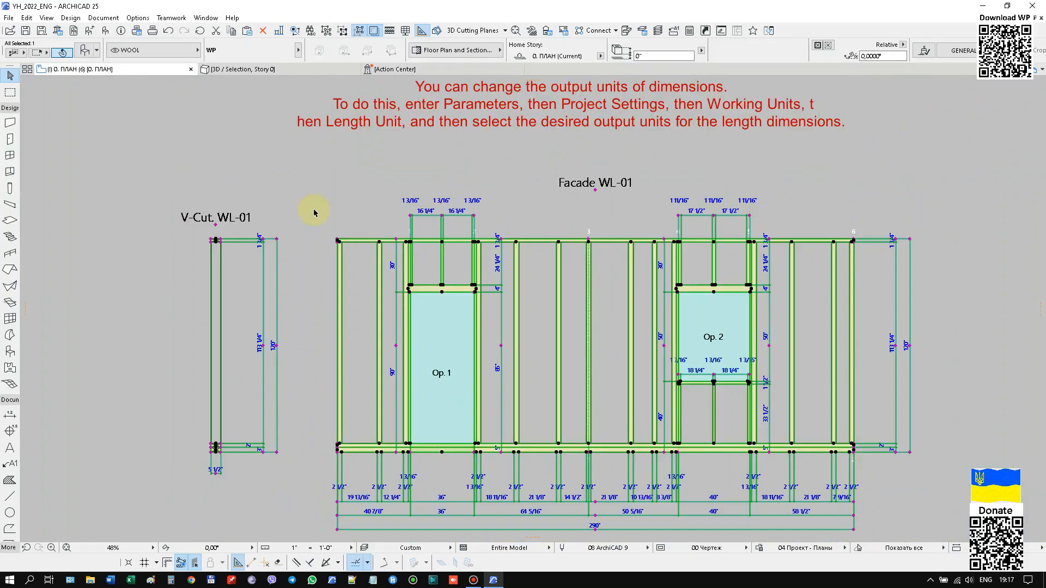
Change the project's working length unit to feet & fractional inches.
click(138, 18)
mouse_move(193, 121)
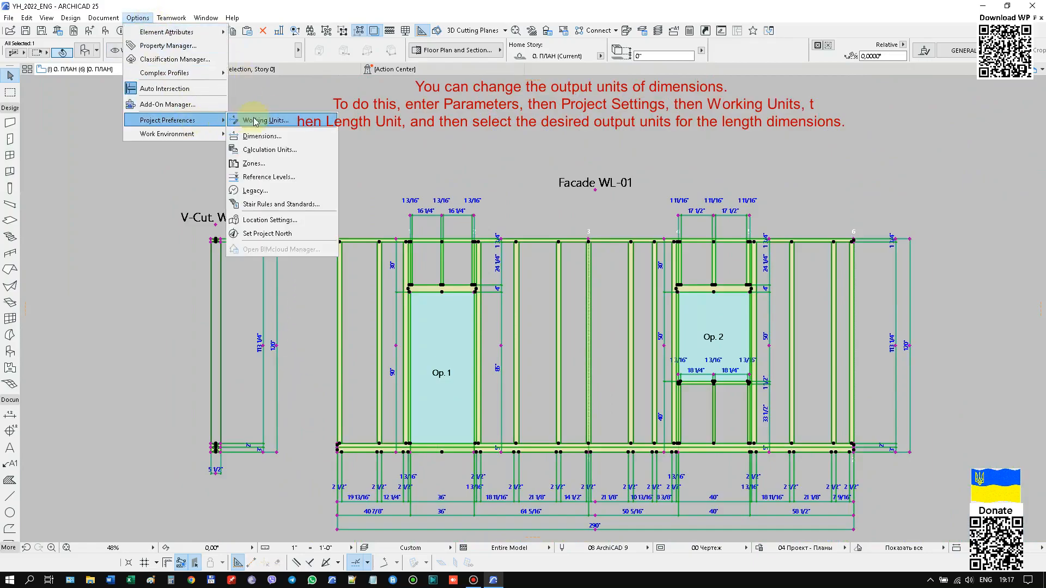
click(259, 121)
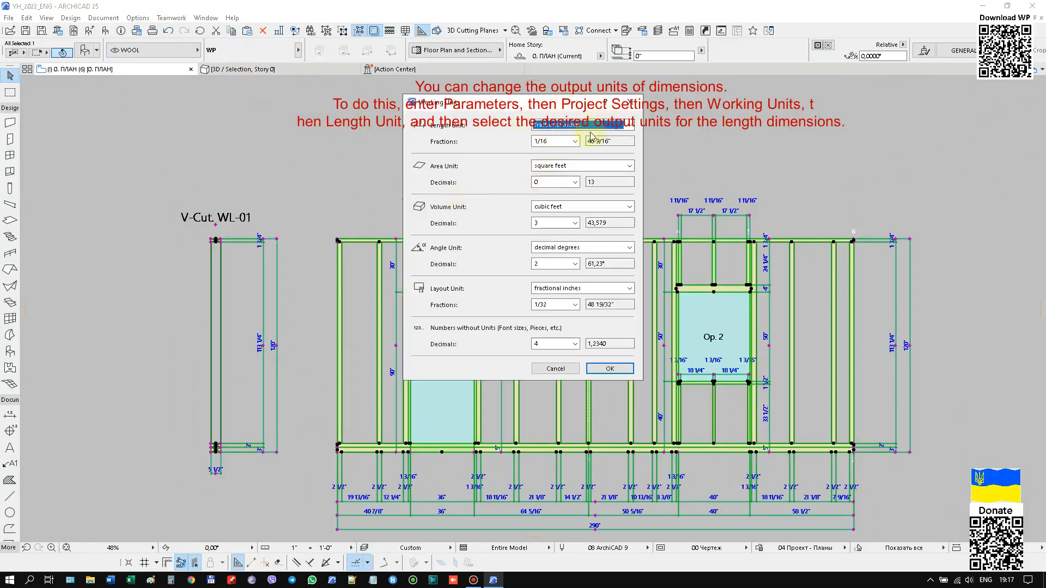
click(629, 127)
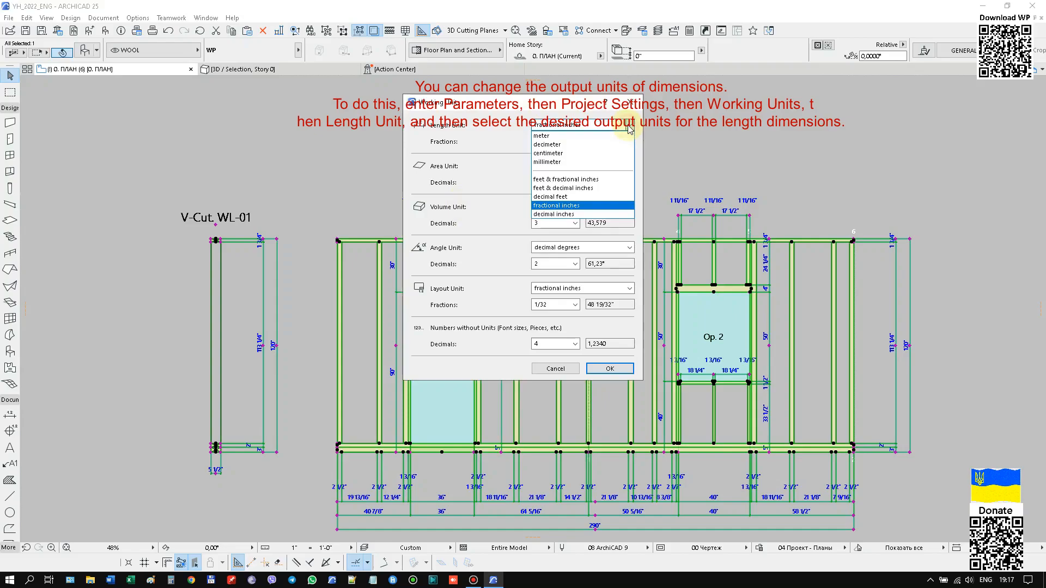
click(609, 180)
click(610, 368)
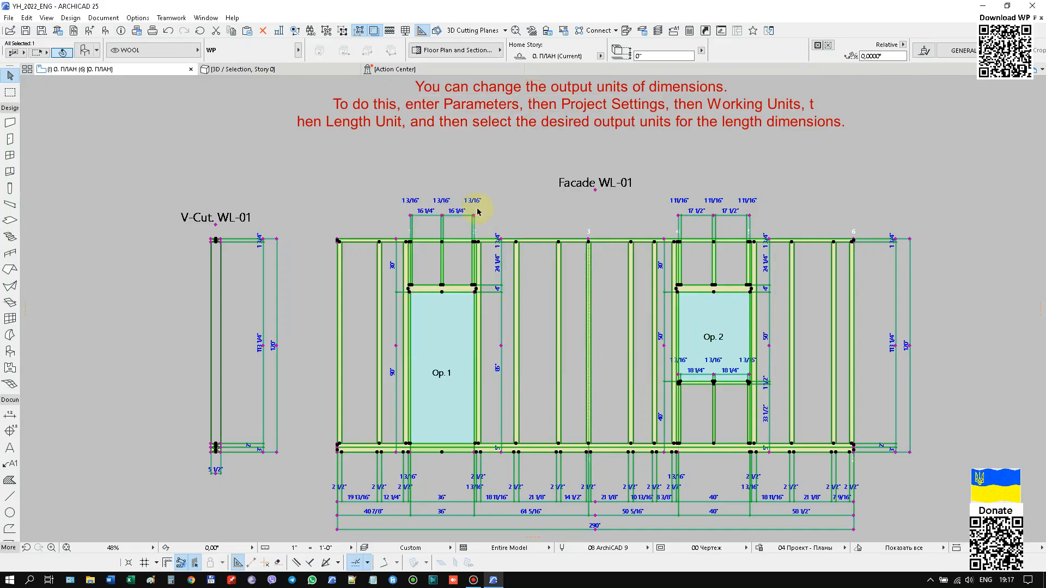
Reopen and reapply the partition's settings so its dimensions use the new length unit, and check the dimension chains below the facade.
scroll(613, 262, up, 6)
right_click(613, 263)
click(621, 269)
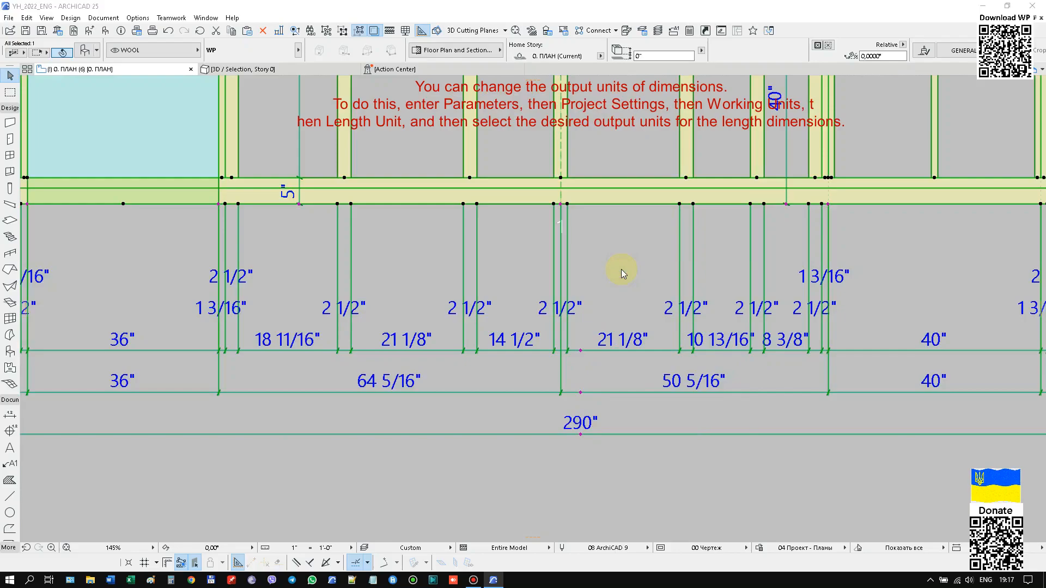
click(706, 556)
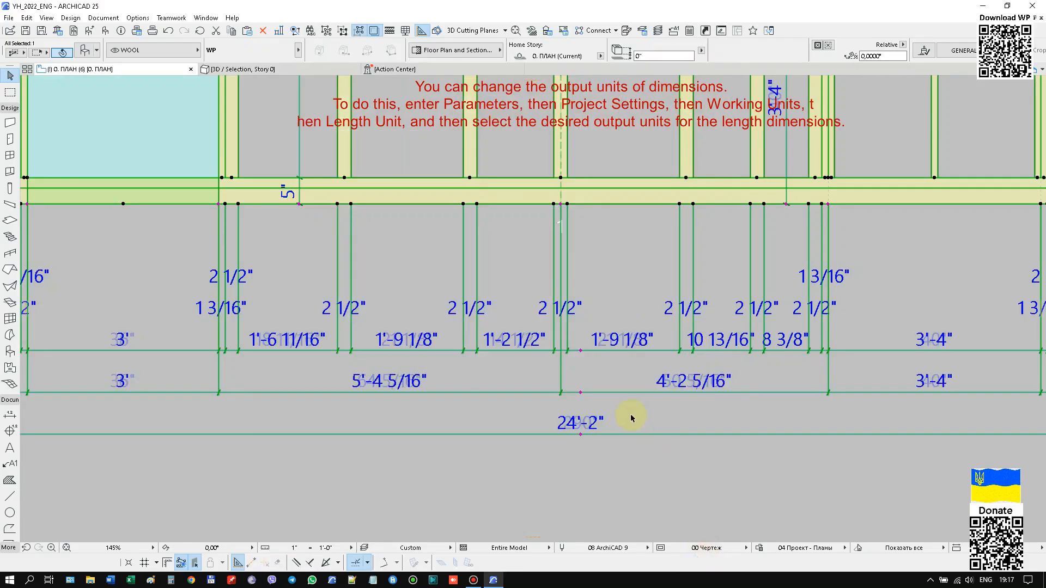
scroll(653, 416, down, 2)
scroll(371, 361, down, 1)
scroll(364, 364, up, 5)
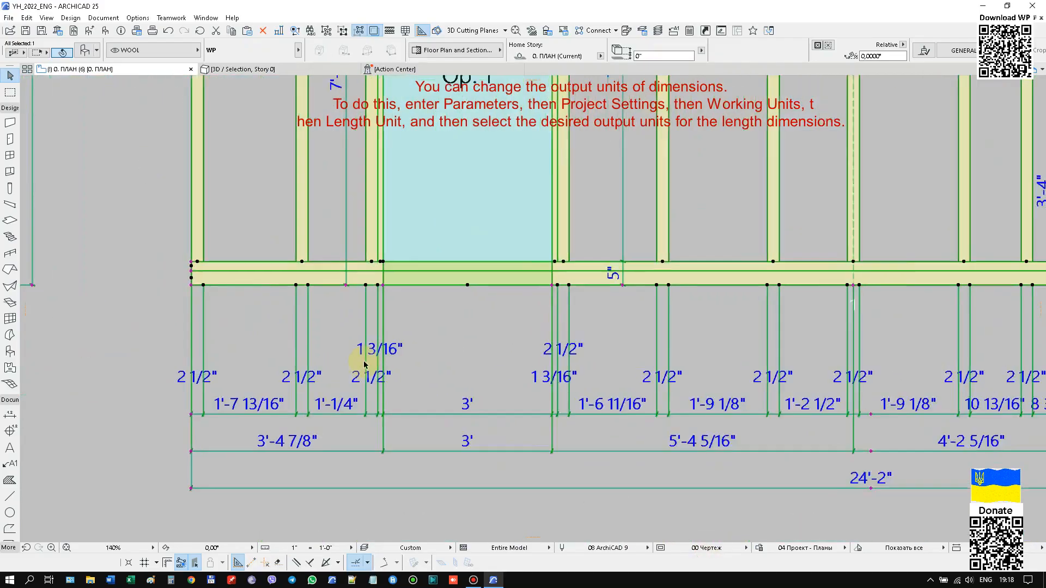
scroll(200, 446, down, 6)
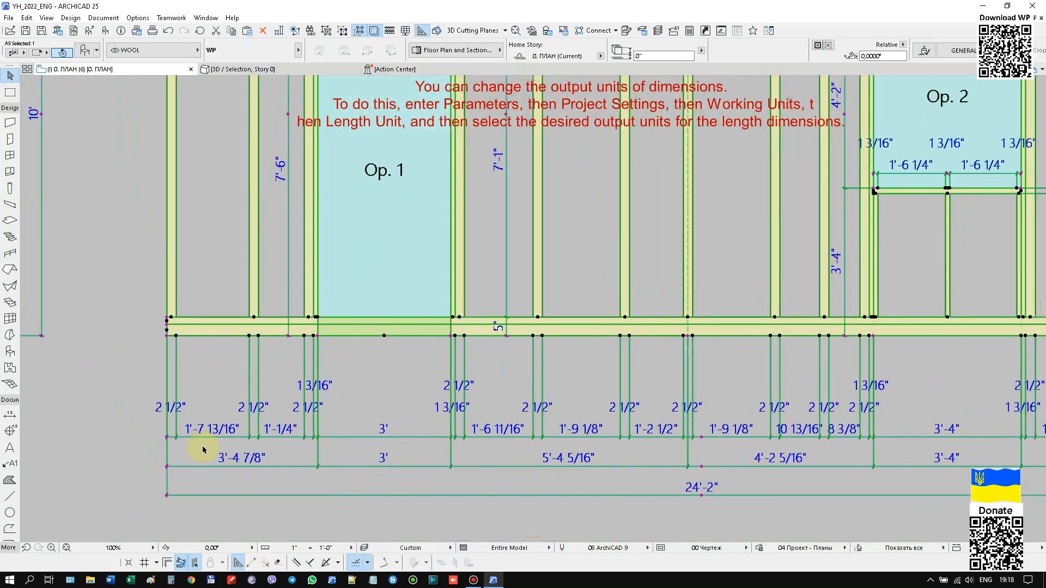
Lower the horizontal dimension lines above Op. 1 and Op. 2 to the same level, closer to the facade.
middle_drag(619, 253, 521, 371)
middle_drag(574, 296, 560, 339)
middle_drag(723, 192, 709, 281)
scroll(193, 217, up, 2)
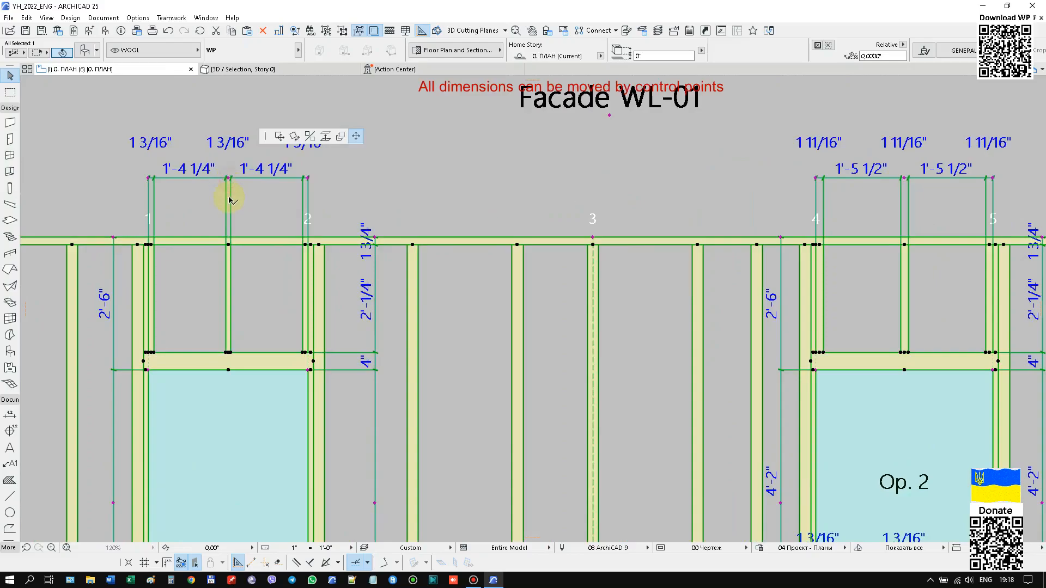
click(229, 202)
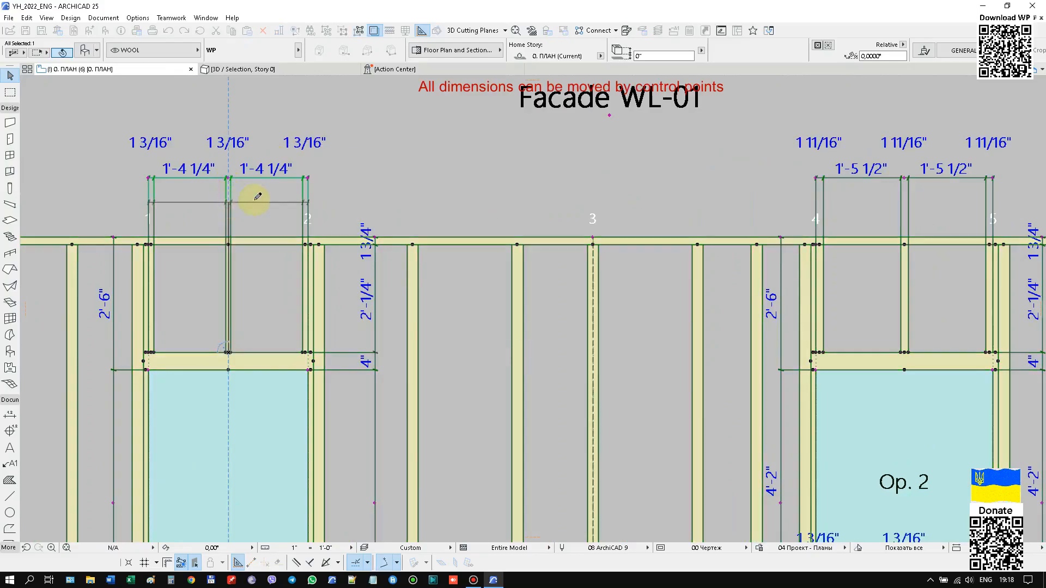
click(904, 179)
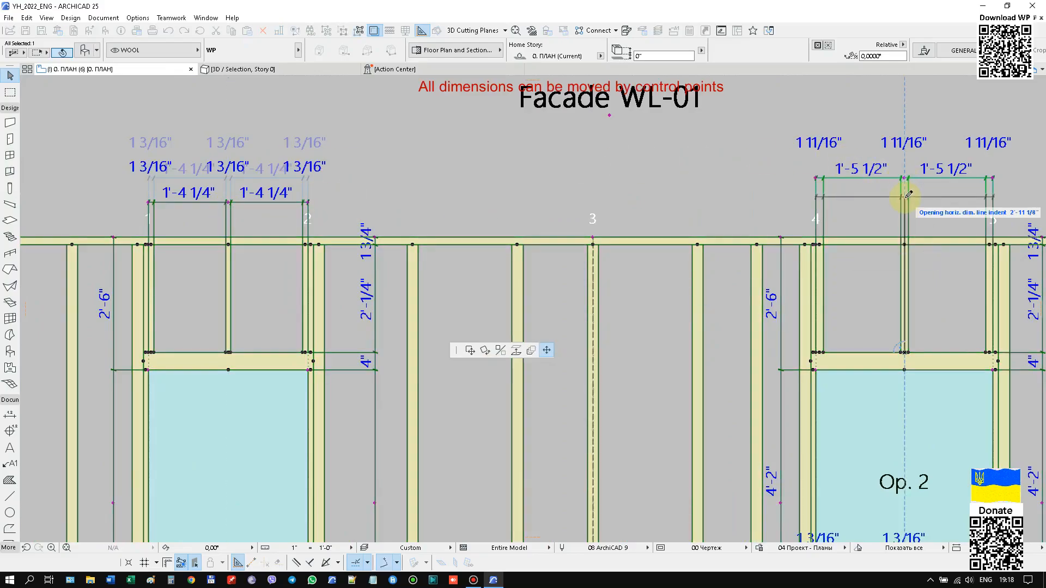
click(320, 202)
Shift the vertical dimension lines on both sides of Op. 1 using their control points.
scroll(422, 357, down, 3)
scroll(425, 359, up, 2)
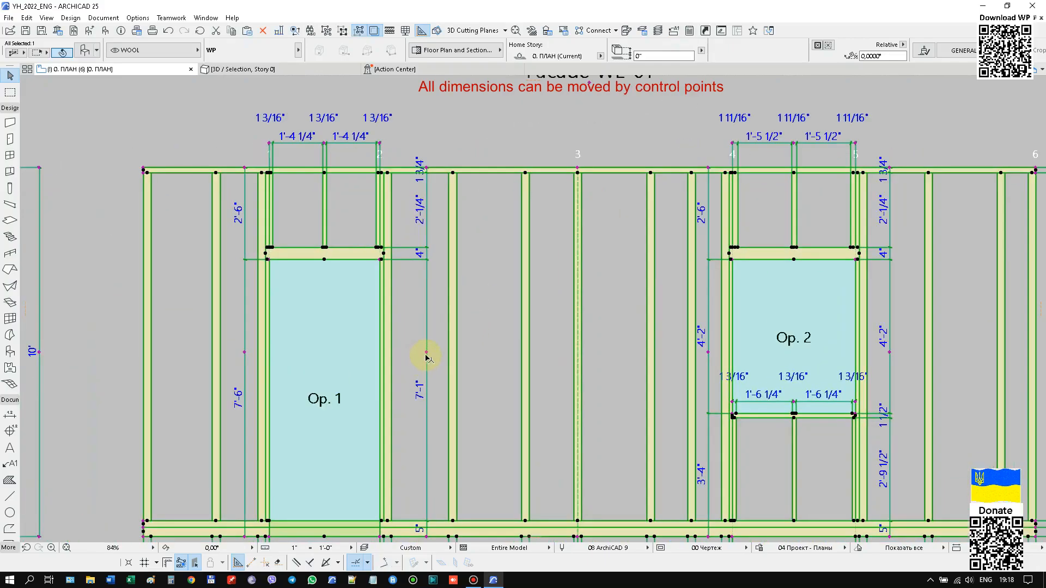
click(422, 354)
click(416, 351)
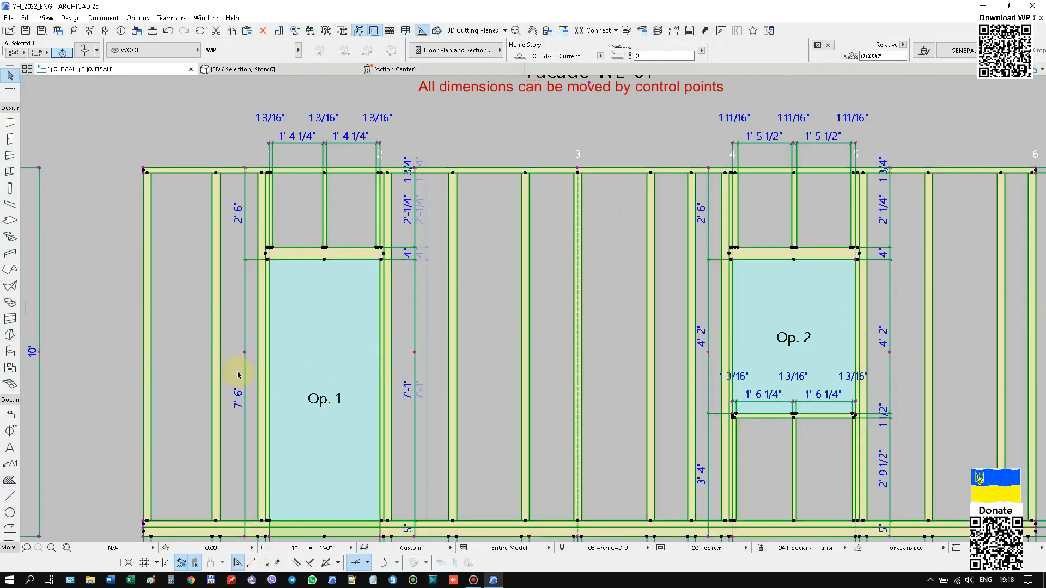
scroll(251, 349, up, 2)
click(241, 334)
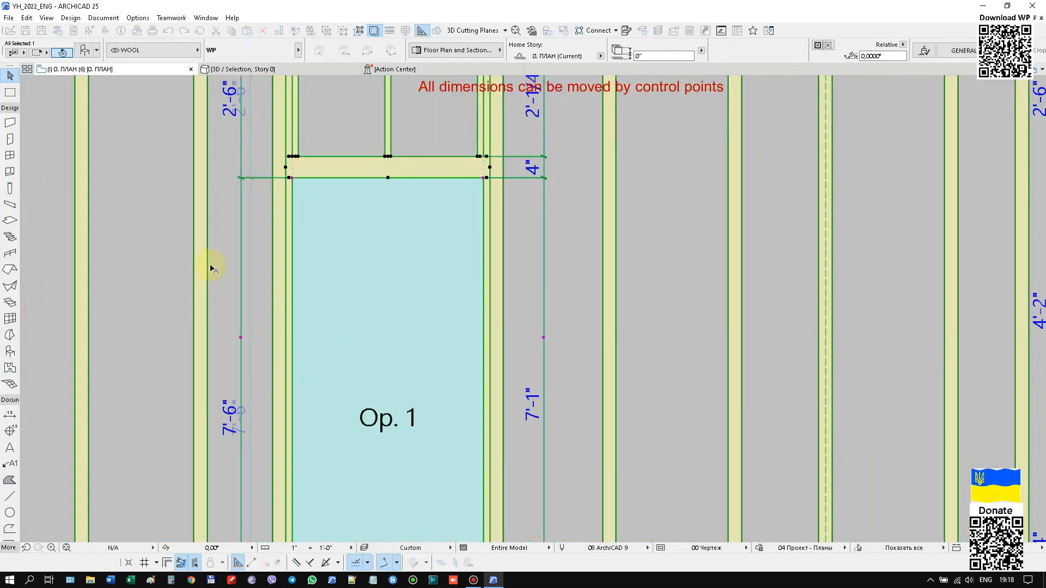
Move the horizontal dimension line inside Op. 2 below its sill bar and shift the vertical dimension line beside the opening.
scroll(273, 245, down, 5)
scroll(517, 301, up, 6)
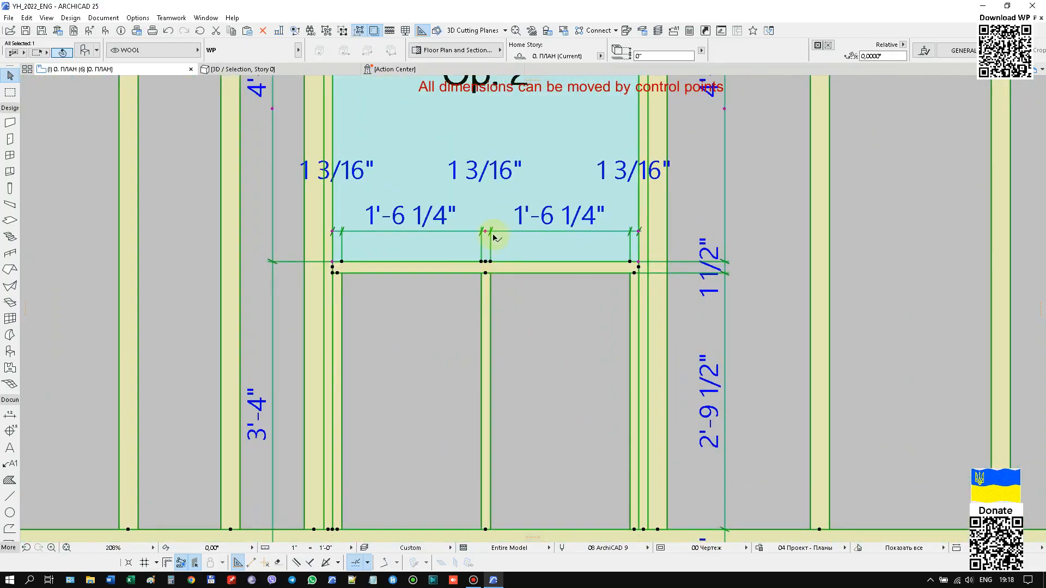
click(488, 233)
click(490, 369)
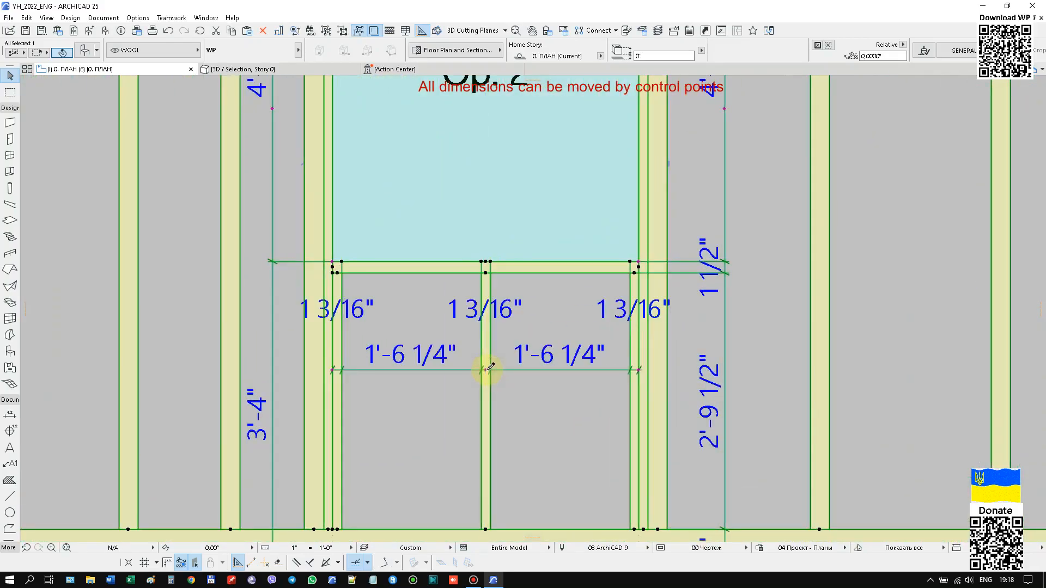
scroll(520, 277, down, 5)
scroll(432, 197, up, 4)
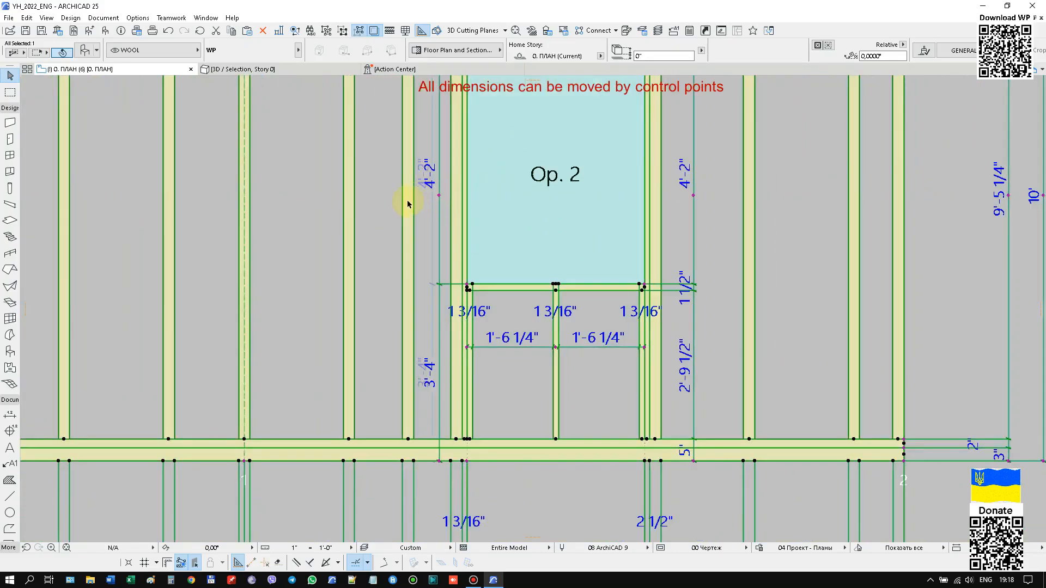
Examine the horizontal dimension chains below the facade and below the H-Cut section, including their control points.
scroll(467, 198, down, 3)
scroll(571, 196, down, 1)
scroll(502, 349, up, 5)
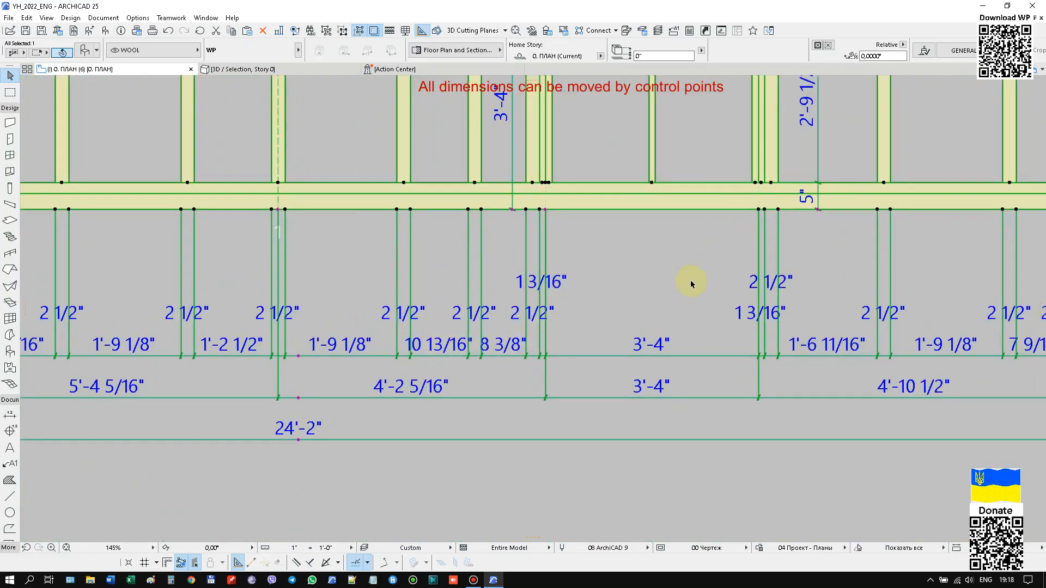
scroll(689, 283, down, 4)
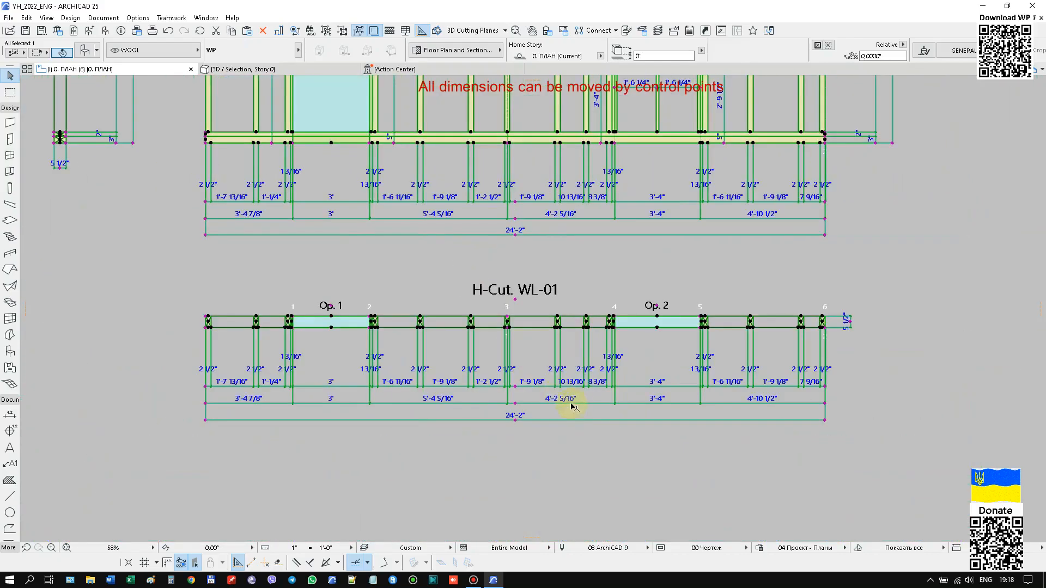
scroll(562, 395, up, 3)
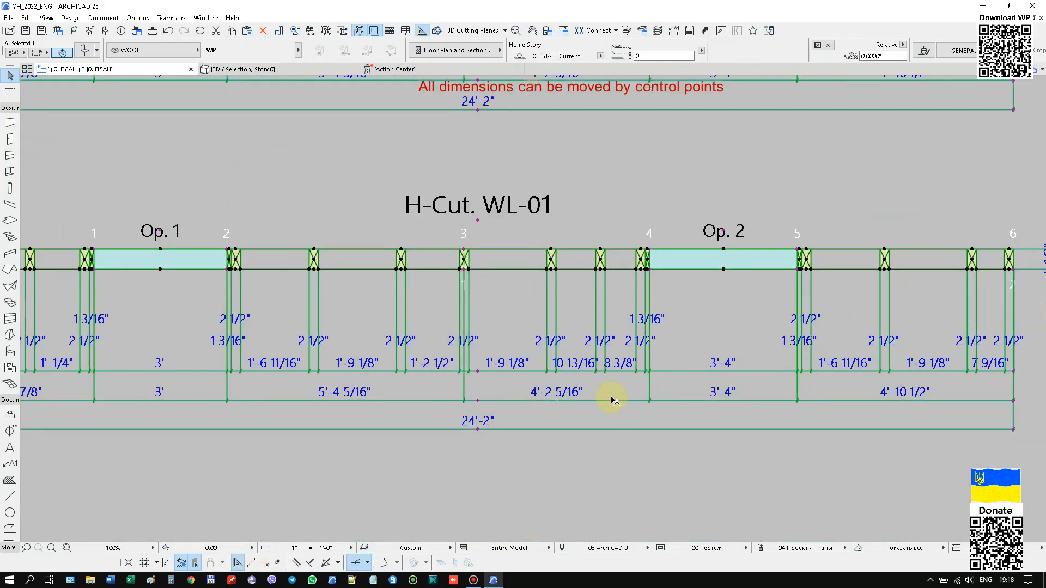
scroll(611, 402, down, 2)
middle_drag(583, 474, 583, 420)
scroll(542, 315, up, 1)
scroll(555, 345, down, 6)
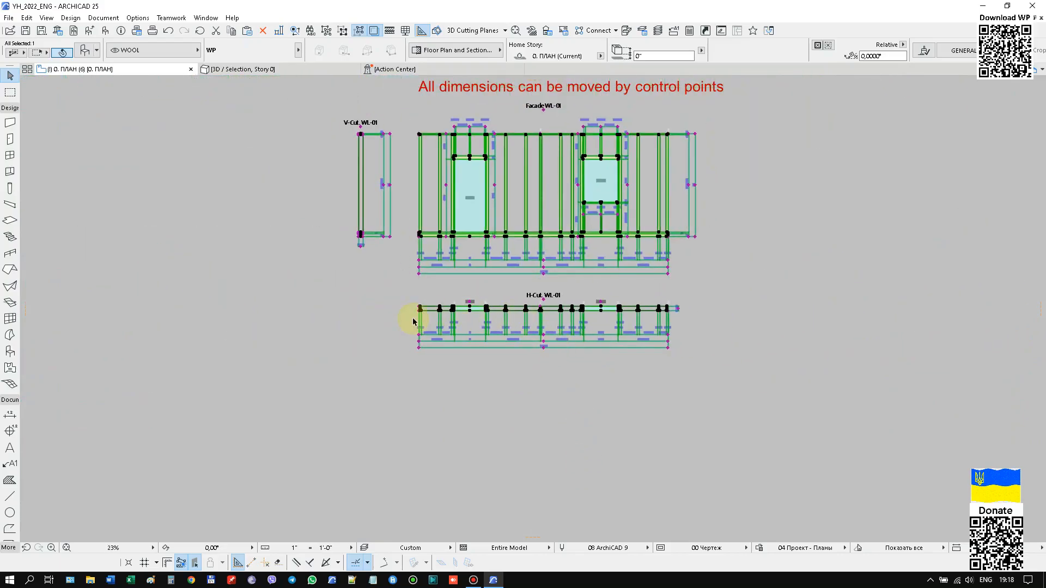
Shift the thickness dimension line at the end of the H-Cut section slightly outward by its control point.
scroll(688, 308, up, 11)
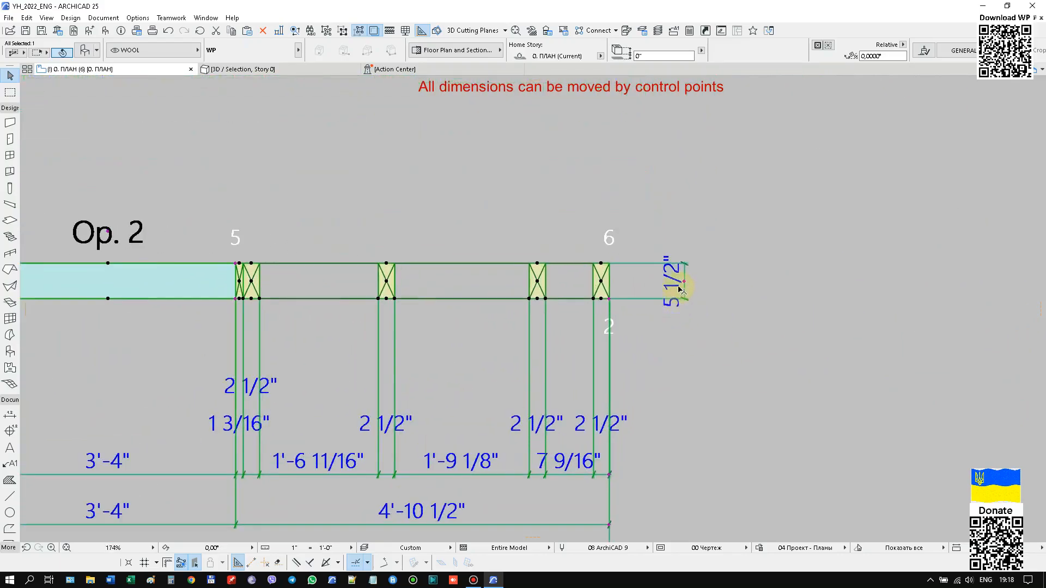
click(685, 281)
scroll(769, 212, down, 6)
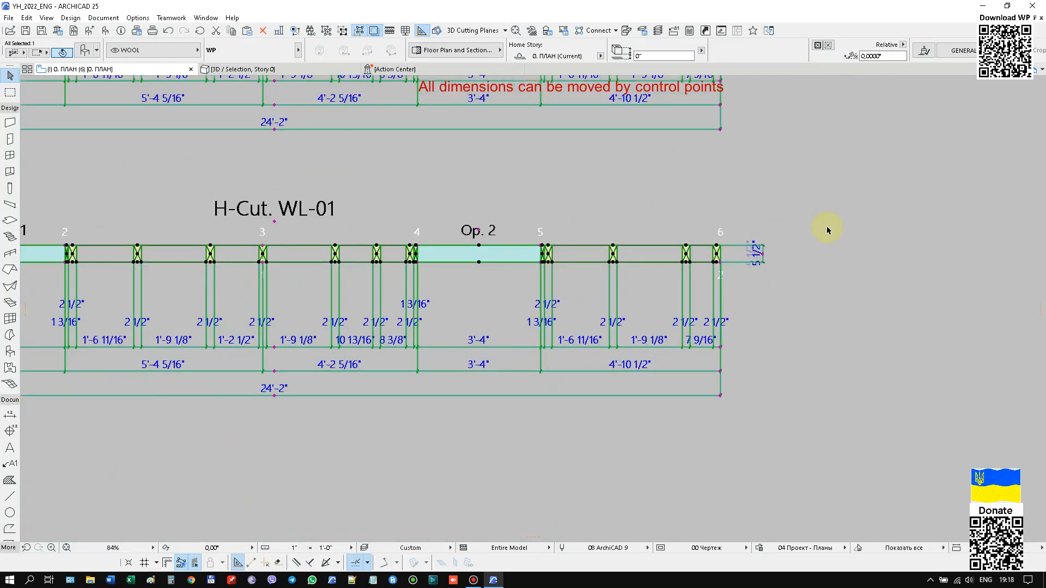
Review the partition's plan, facade and section projections together and show the selected partition in 3D.
scroll(645, 253, down, 2)
scroll(698, 373, down, 1)
scroll(697, 372, up, 2)
scroll(697, 372, down, 2)
middle_drag(705, 330, 700, 350)
scroll(701, 354, down, 3)
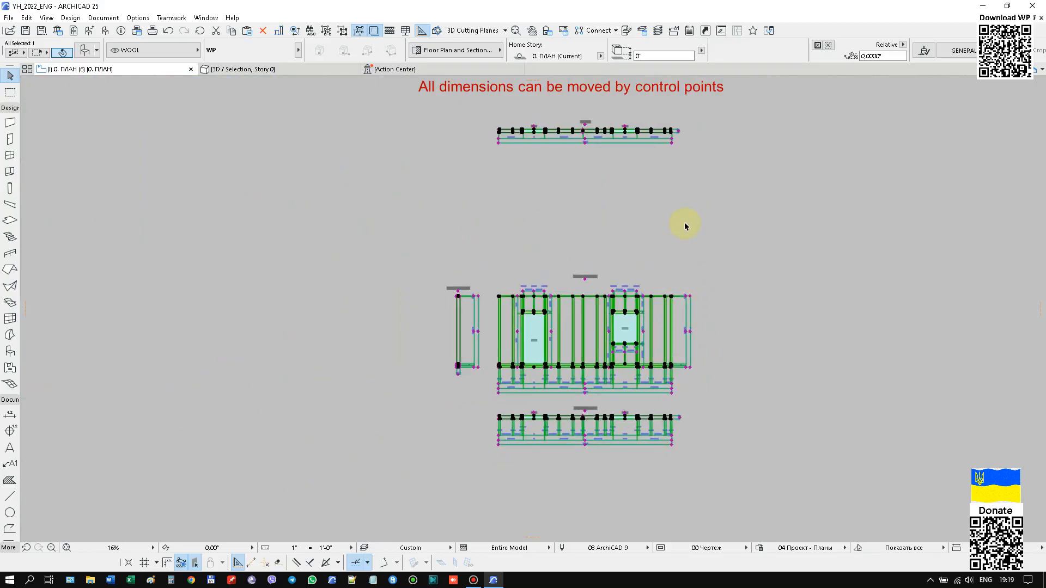
middle_drag(650, 189, 596, 263)
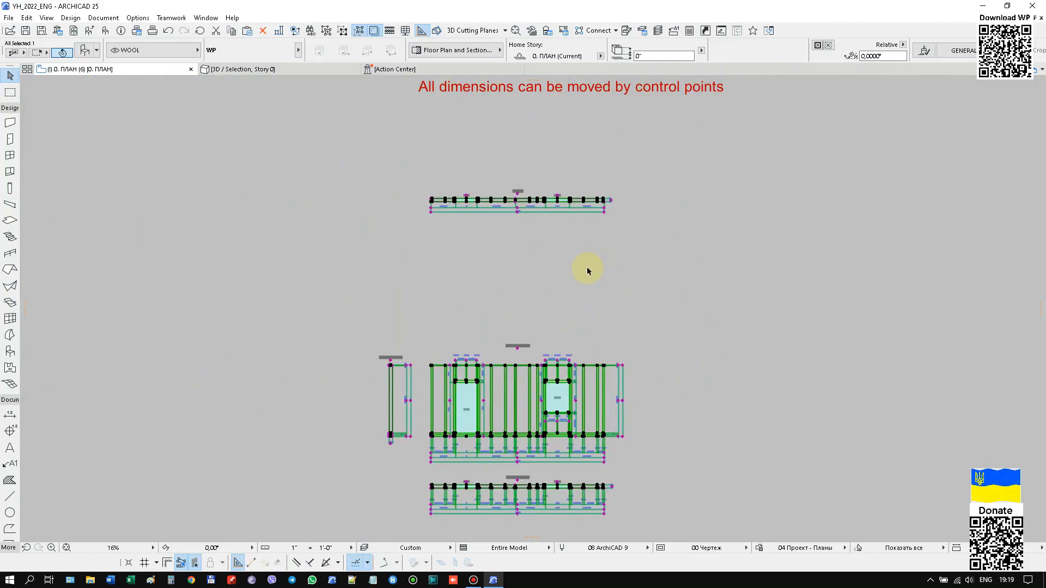
key(F3)
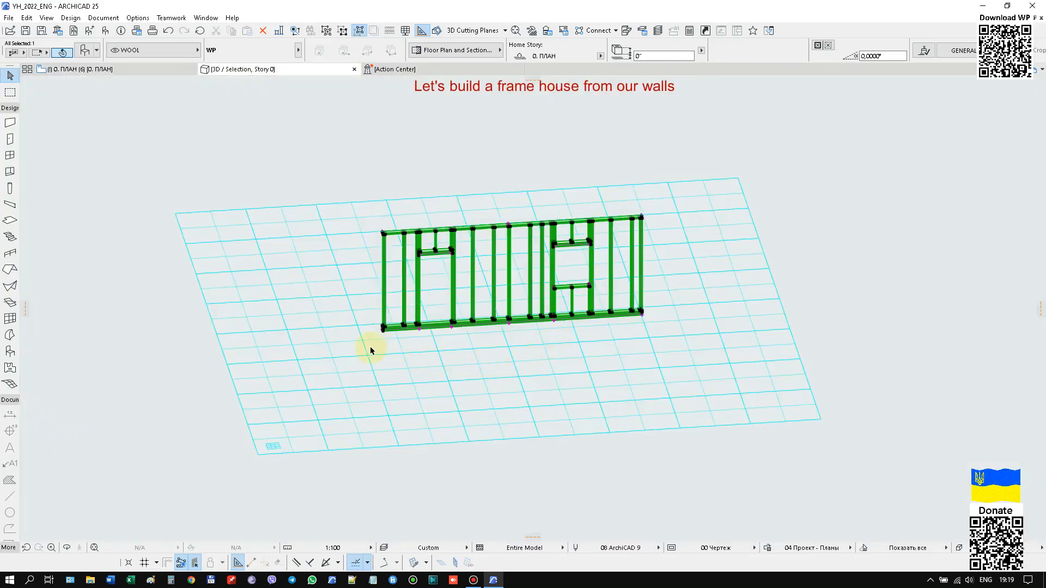
scroll(373, 339, up, 2)
scroll(390, 341, down, 4)
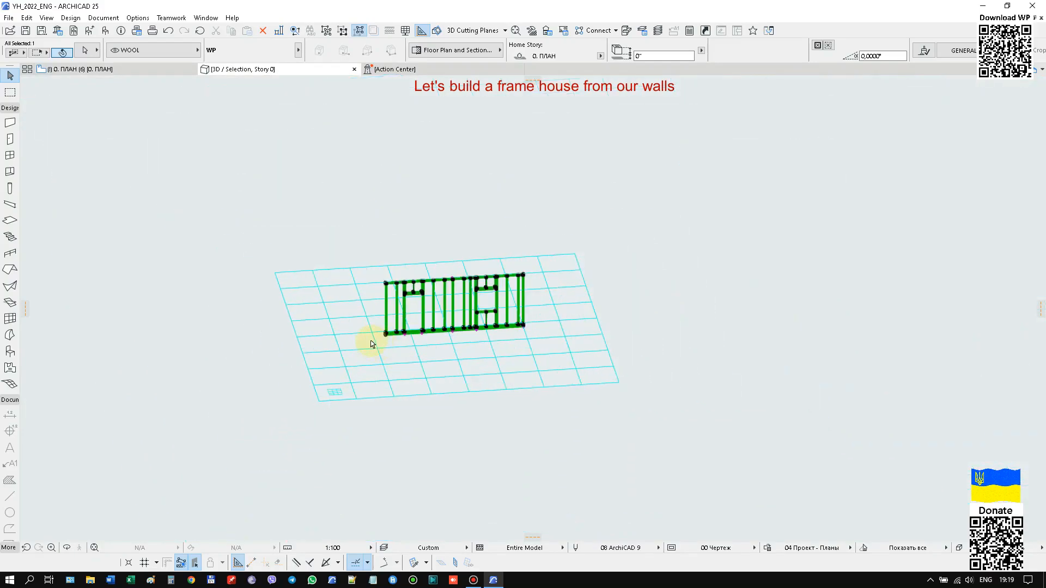
Enable showing the facade and sections in 3D in the WP object's main settings.
right_click(448, 316)
click(479, 154)
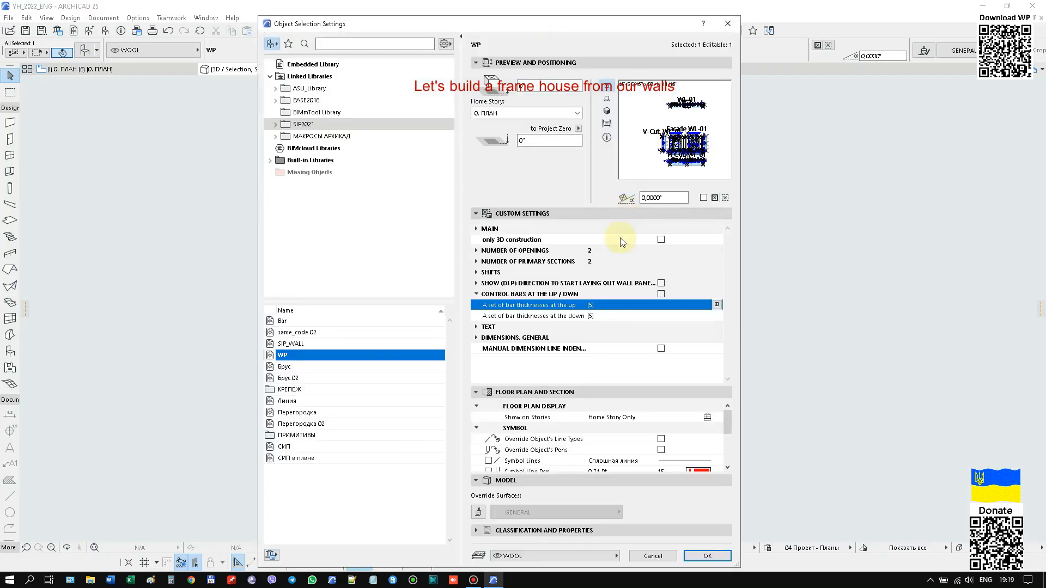
click(476, 229)
scroll(554, 300, down, 3)
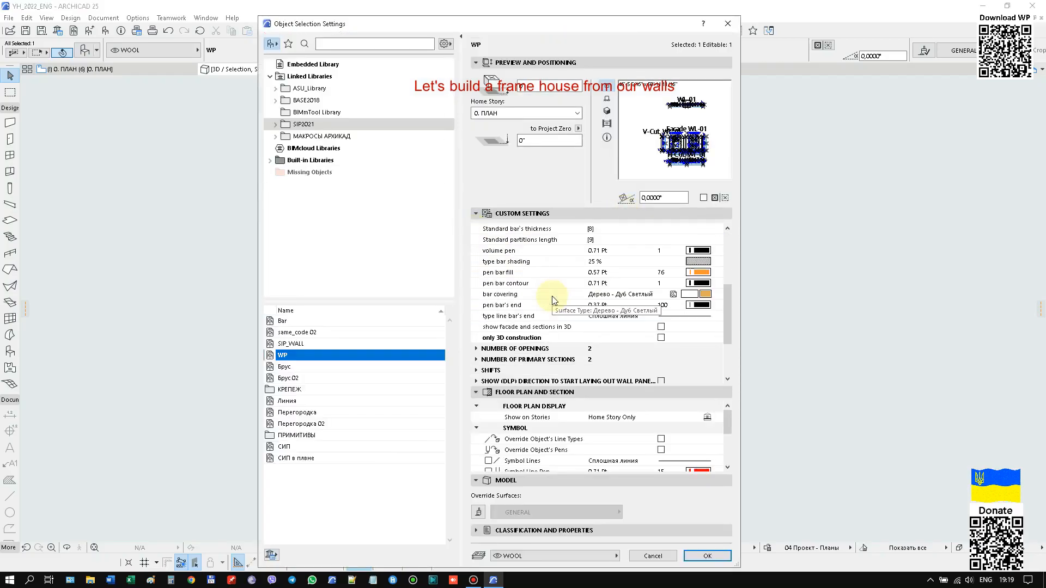
click(660, 327)
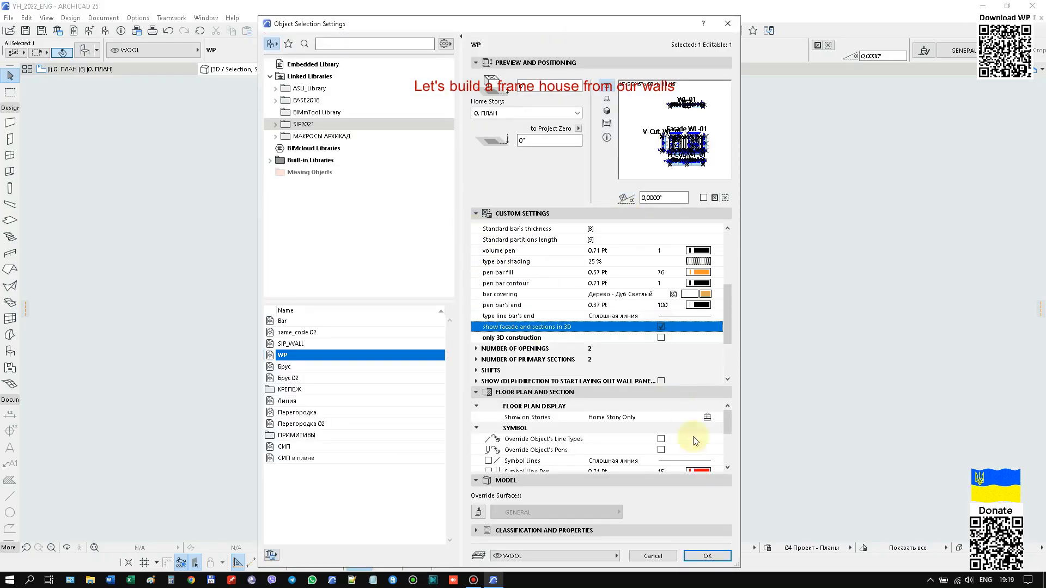
click(707, 556)
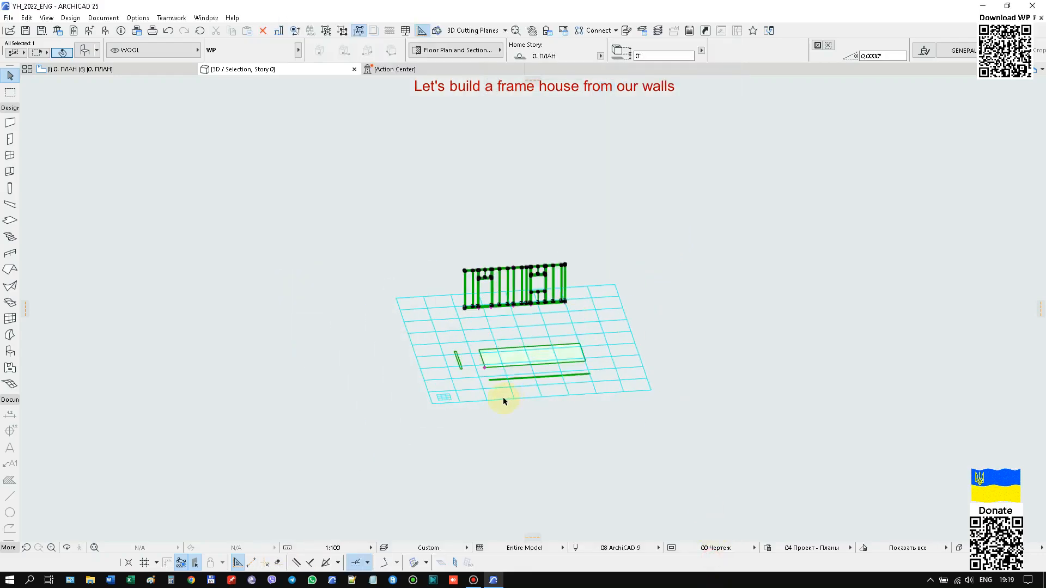
Shift the facade and section outlines in 3D to about 77' from the partition.
click(473, 348)
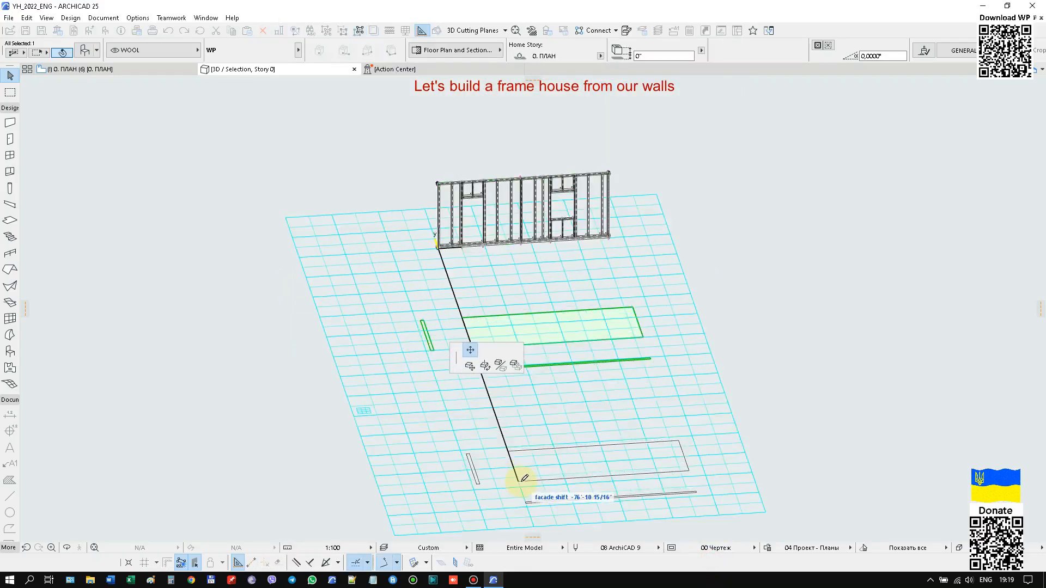
click(523, 485)
scroll(428, 380, down, 3)
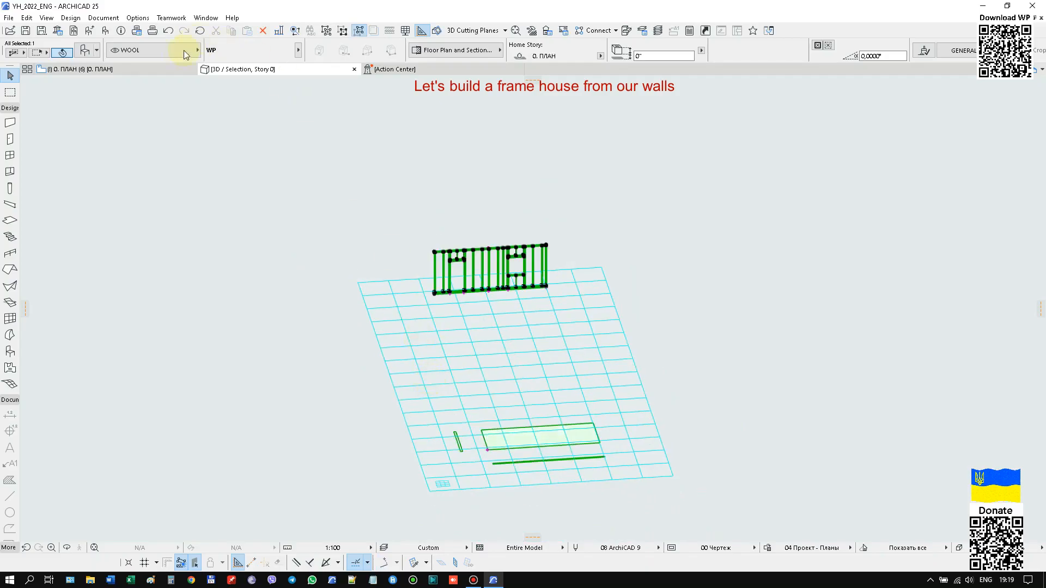
Check the shifted projections on the floor plan and return to the 3D view of the partition.
click(160, 70)
scroll(476, 185, down, 3)
scroll(442, 282, up, 2)
click(291, 69)
scroll(412, 301, up, 2)
scroll(336, 228, down, 1)
Disable showing the facade and sections in 3D in the partition's settings.
click(628, 132)
key(ctrl+t)
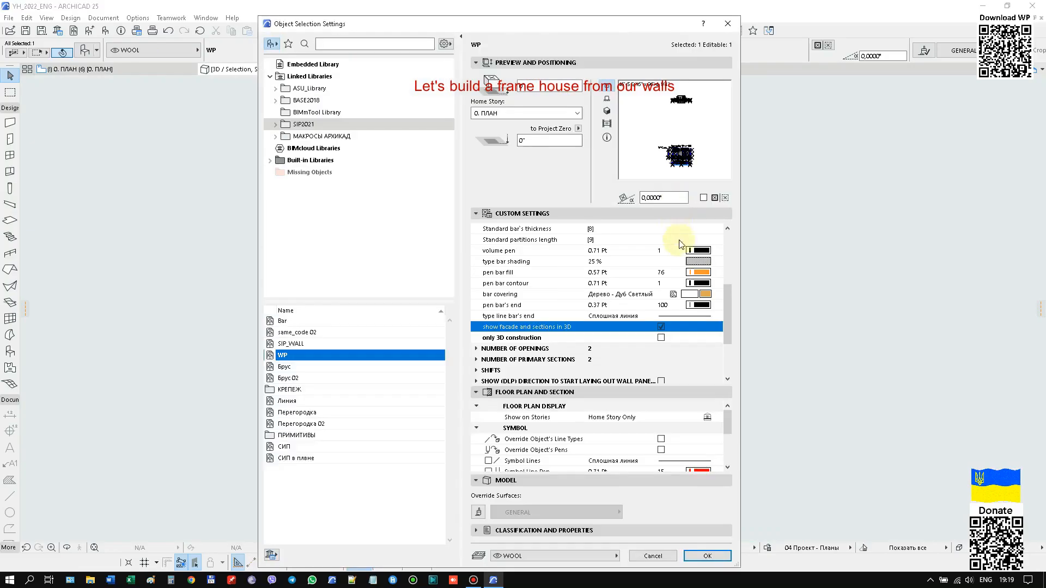
click(718, 552)
Copy the partition 5 1/2" across its thickness from its lower end corner.
scroll(421, 285, up, 3)
scroll(424, 287, up, 5)
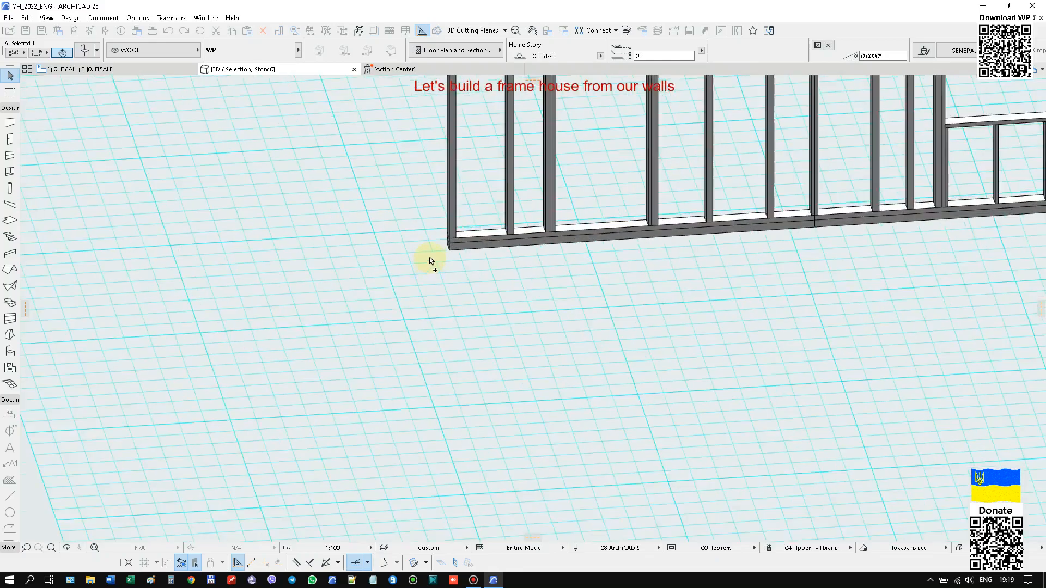
drag(478, 242, 487, 259)
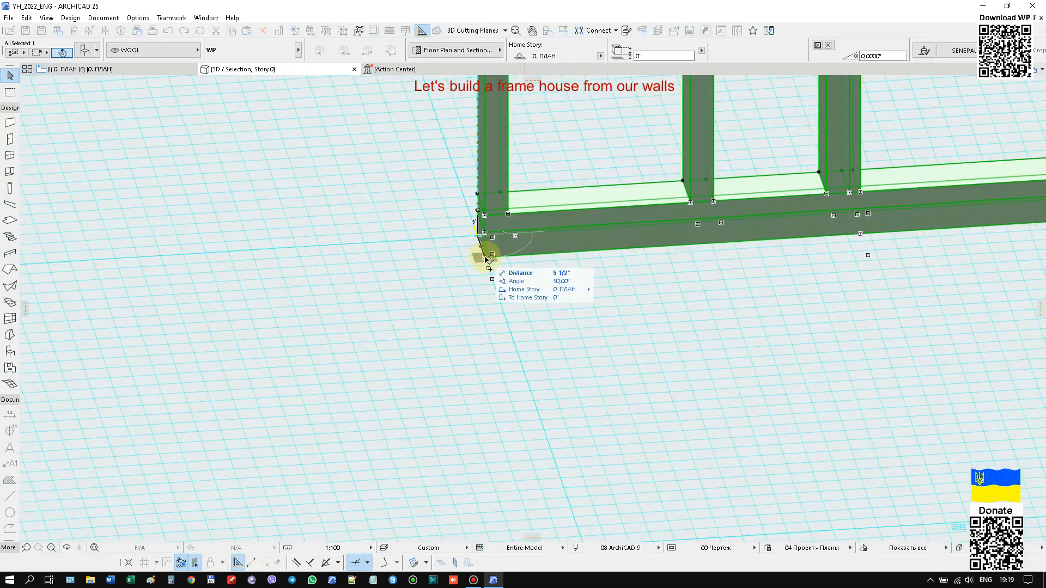
click(485, 260)
Rotate the copied partition -90° about its lower end corner, perpendicular to the original wall.
key(ctrl+e)
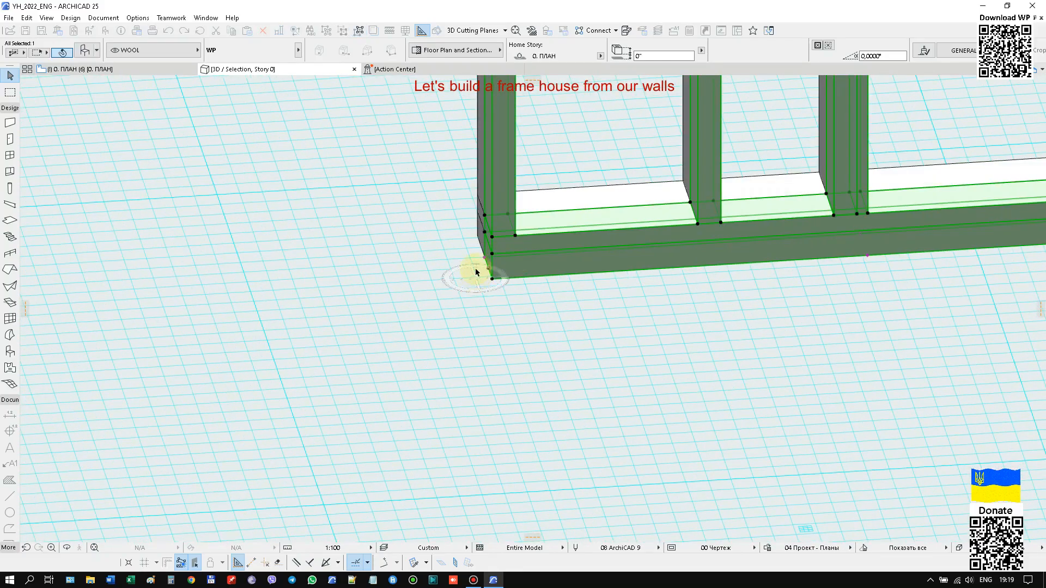
scroll(475, 271, up, 2)
click(492, 254)
click(533, 252)
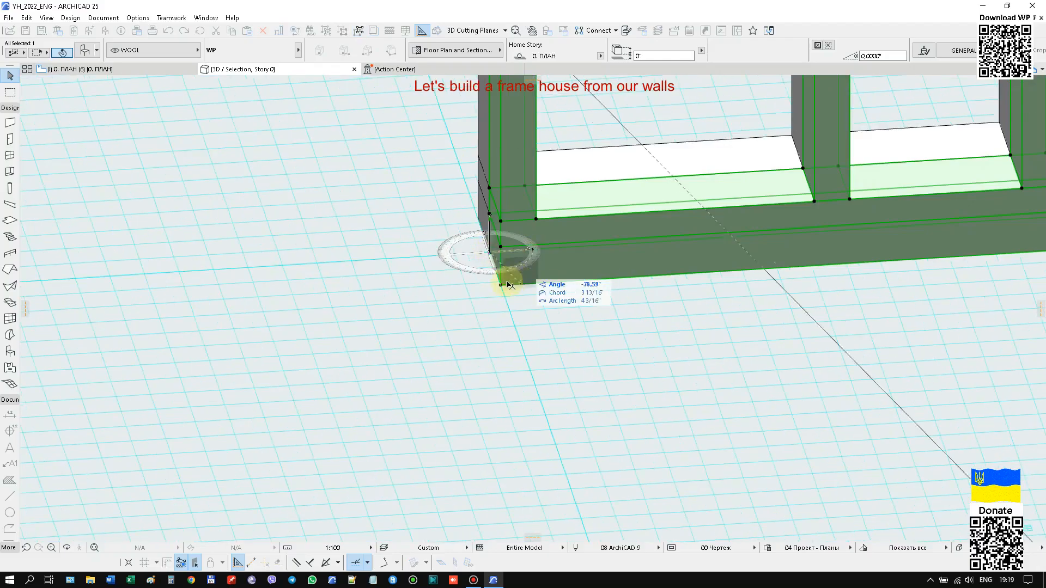
click(493, 288)
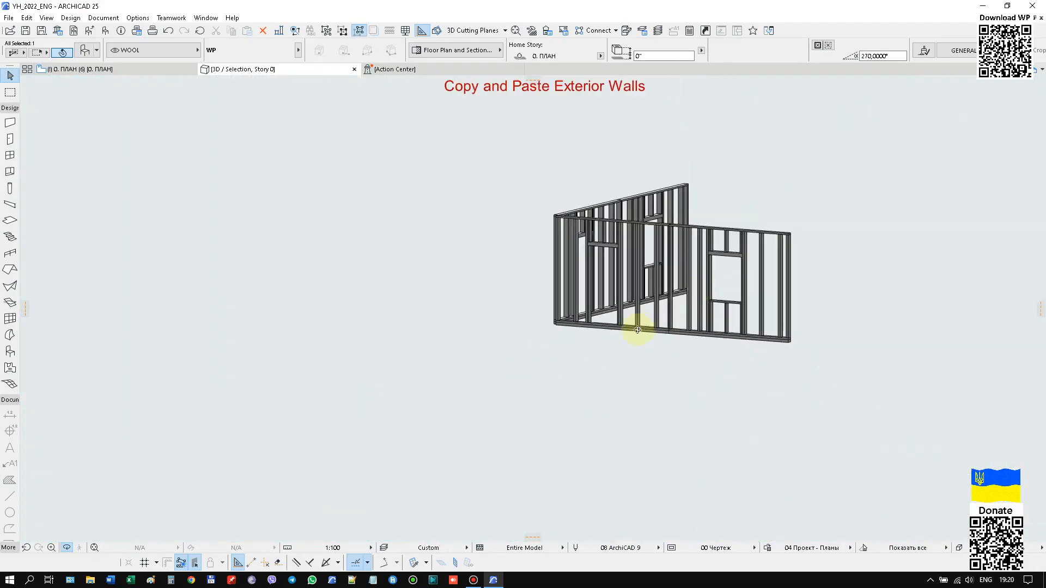
Move the selected partition so its lower corner snaps to the end of the adjoining perpendicular wall.
drag(637, 330, 716, 406)
scroll(595, 357, up, 5)
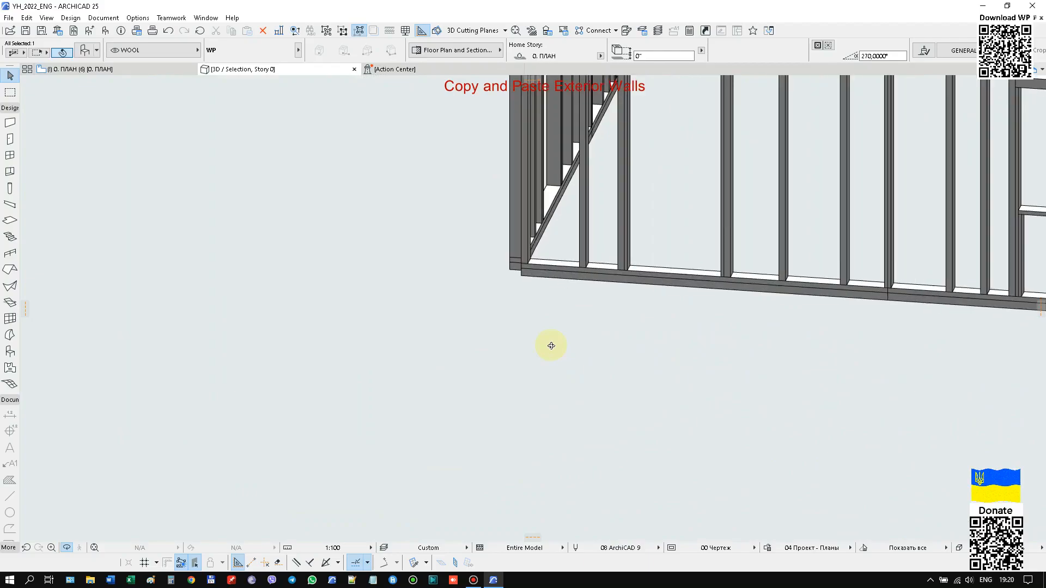
drag(514, 367, 677, 402)
scroll(678, 403, down, 2)
scroll(652, 384, up, 3)
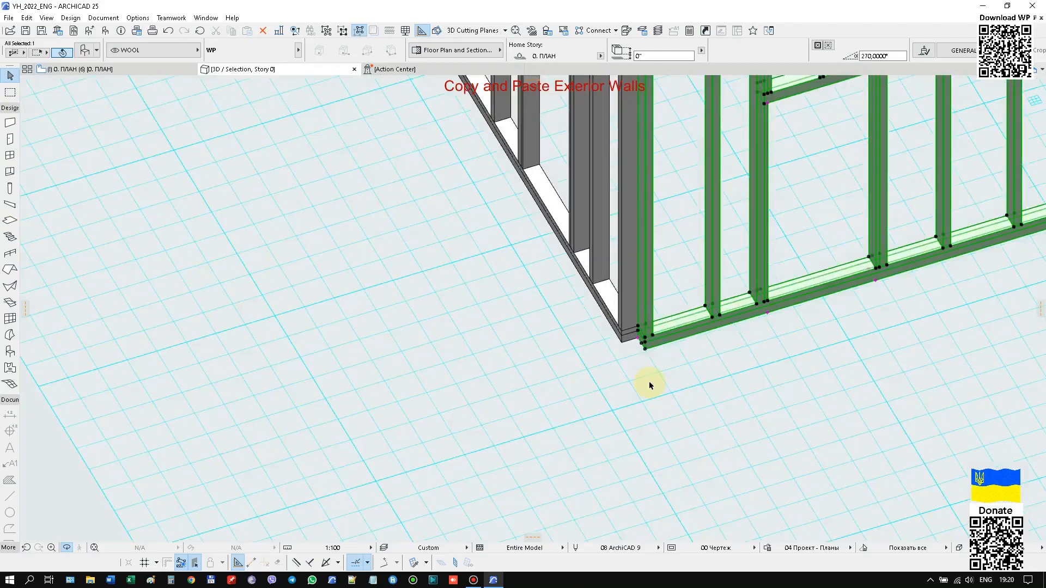
scroll(635, 364, up, 2)
scroll(648, 349, up, 2)
click(653, 339)
click(630, 305)
scroll(437, 328, down, 9)
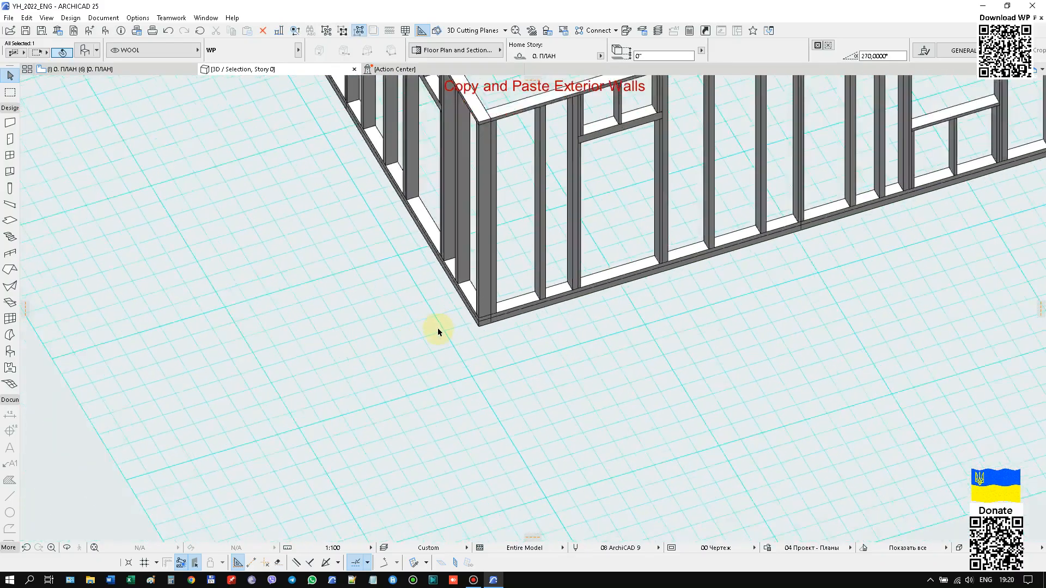
scroll(675, 344, up, 2)
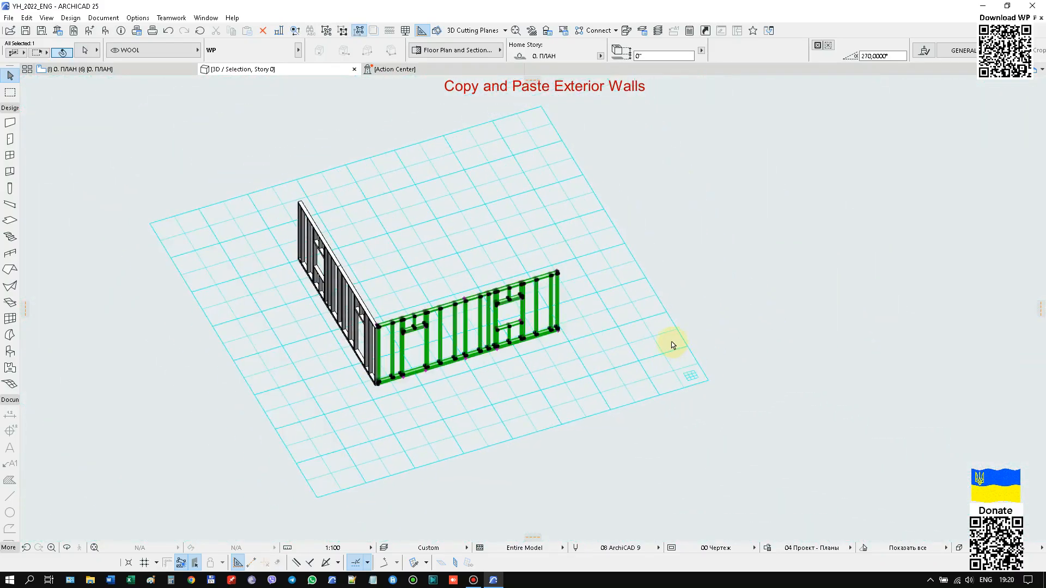
Copy the selected partition from its lower corner to the lower corner at the far end of the adjoining perpendicular wall.
scroll(378, 394, up, 3)
scroll(376, 387, up, 5)
click(373, 361)
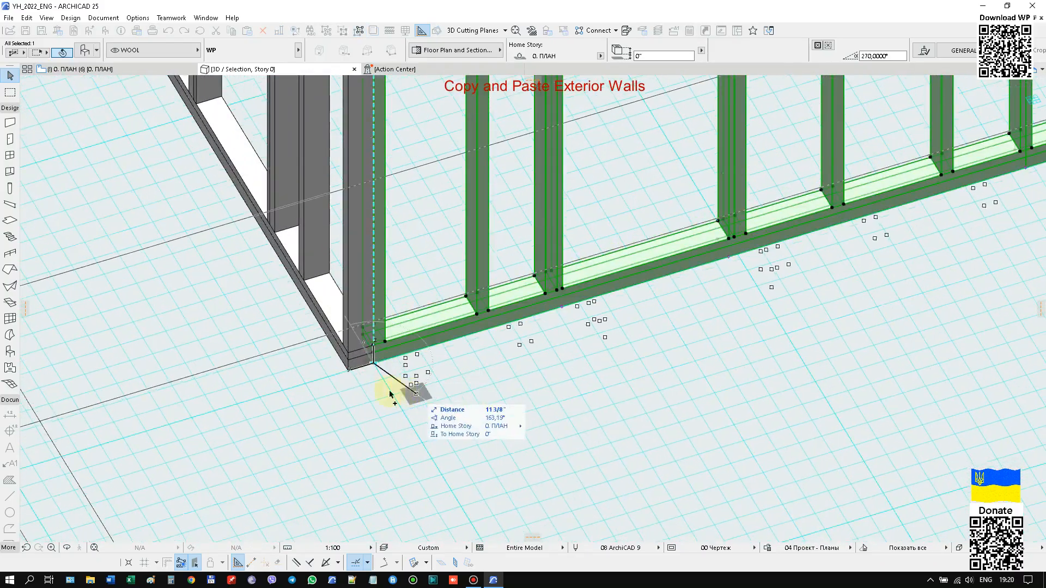
scroll(365, 384, down, 6)
scroll(366, 384, down, 2)
shift+middle_drag(576, 374, 318, 374)
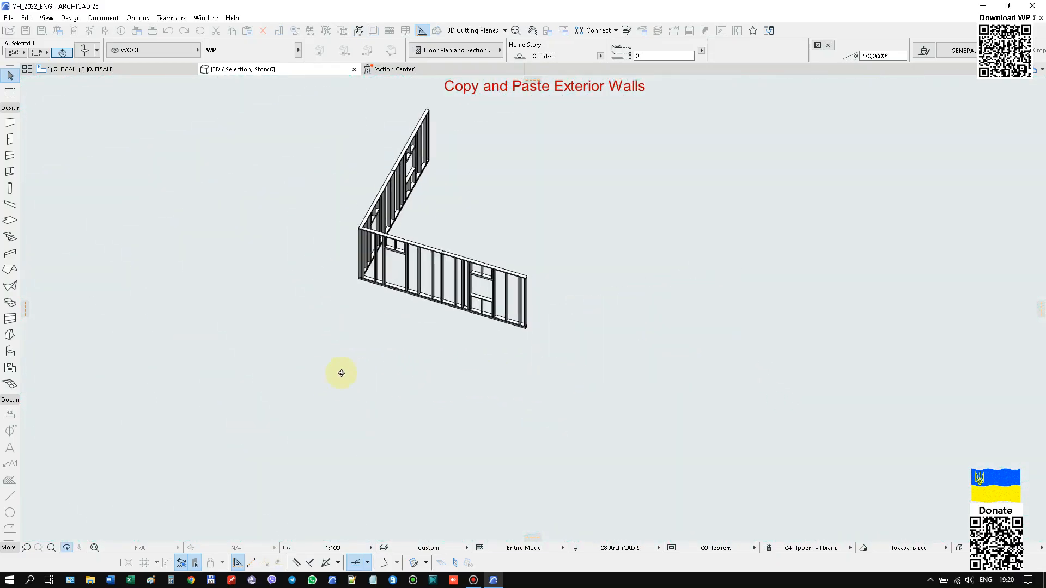
shift+middle_drag(655, 343, 517, 325)
click(517, 325)
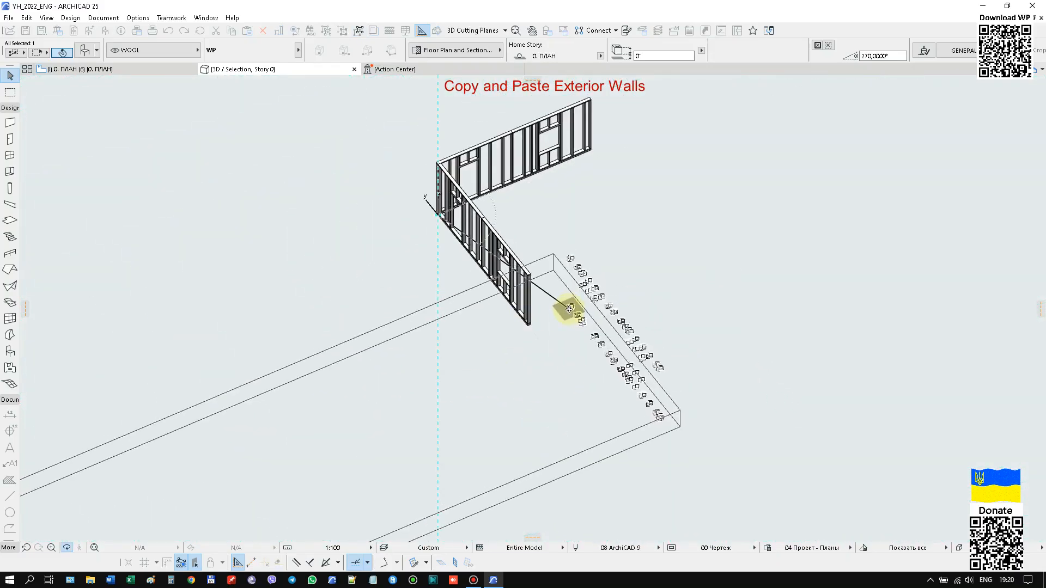
scroll(523, 330, up, 6)
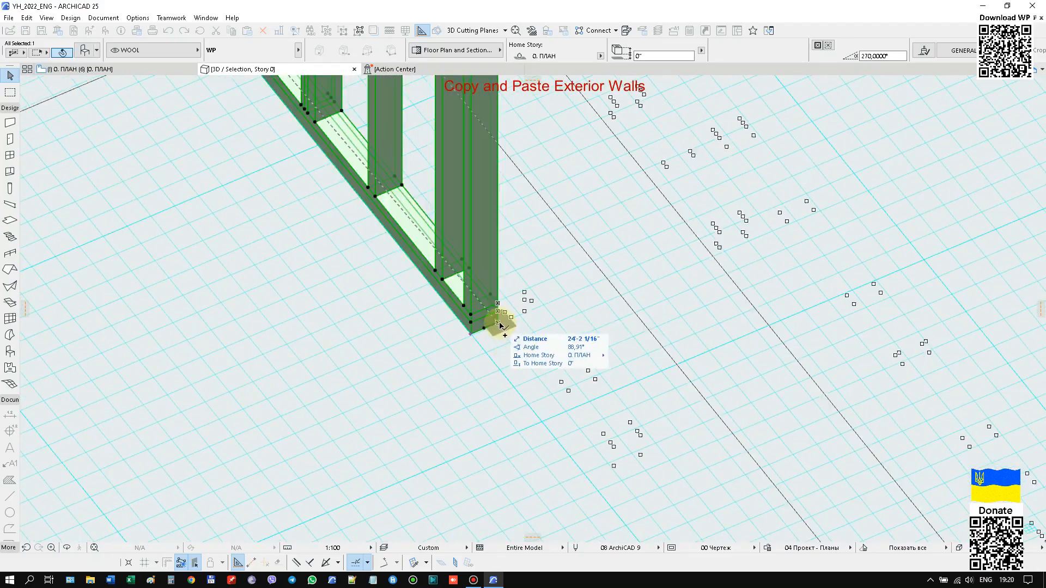
click(516, 332)
Rotate the copied partition 90° about its lower end corner so it stands perpendicular to the adjoining wall.
scroll(515, 330, down, 2)
scroll(506, 329, up, 4)
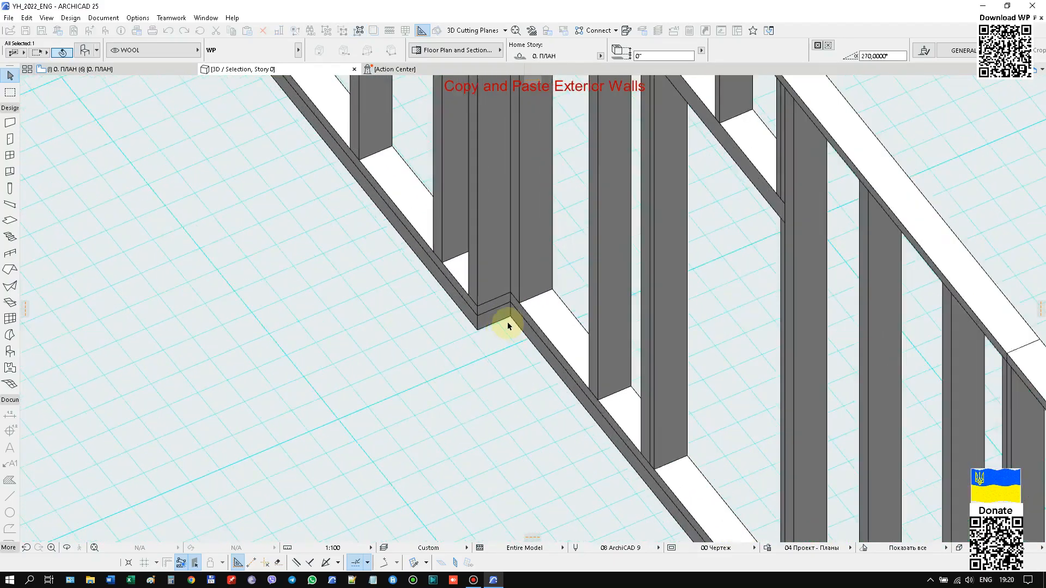
click(512, 313)
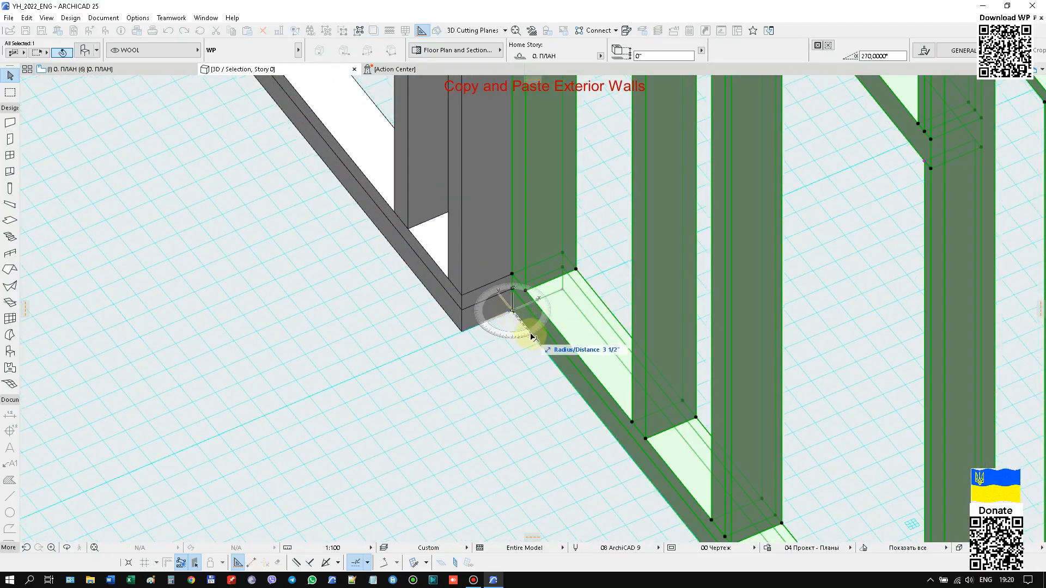
click(536, 299)
scroll(548, 304, down, 8)
middle_drag(853, 329, 661, 364)
scroll(613, 353, up, 2)
Copy the rotated wall end to end along its own line, snapping the copy's lower corner to the wall's far end, and clear the selection.
key(ctrl+shift+d)
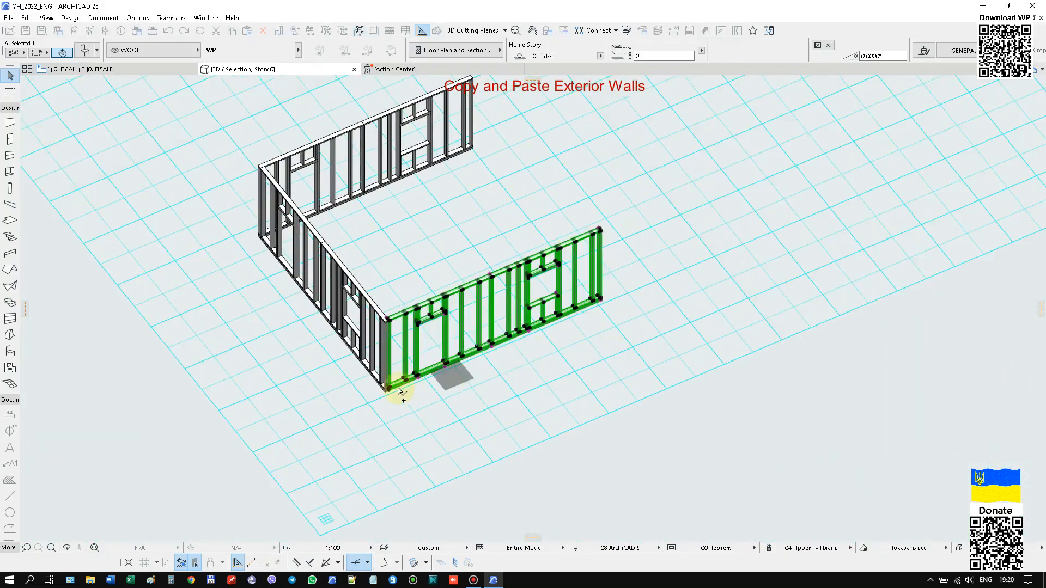
scroll(390, 393, up, 8)
click(391, 382)
scroll(429, 417, down, 5)
scroll(429, 418, down, 5)
scroll(654, 305, up, 6)
click(604, 296)
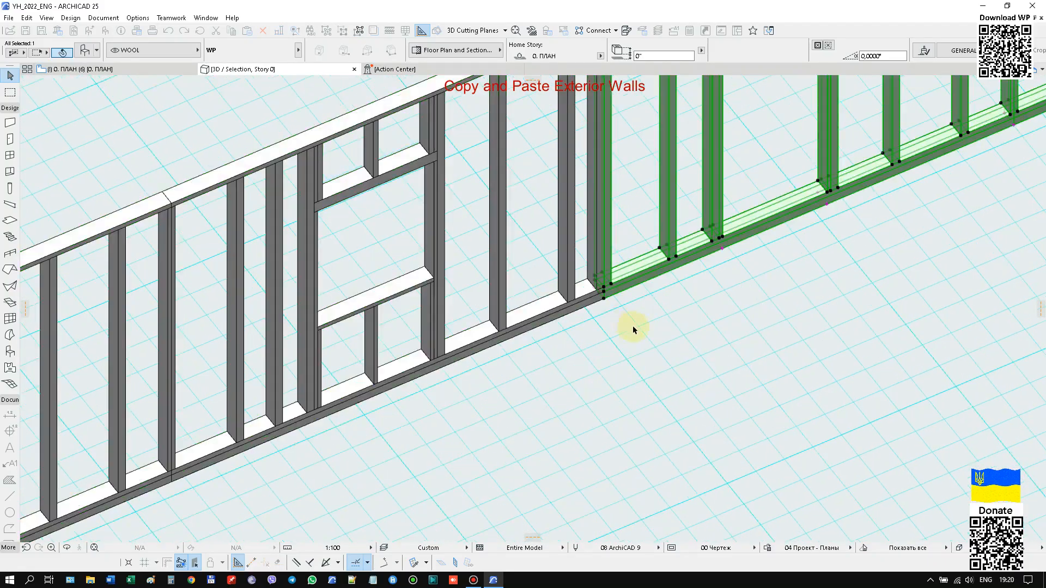
scroll(639, 332, down, 5)
click(669, 355)
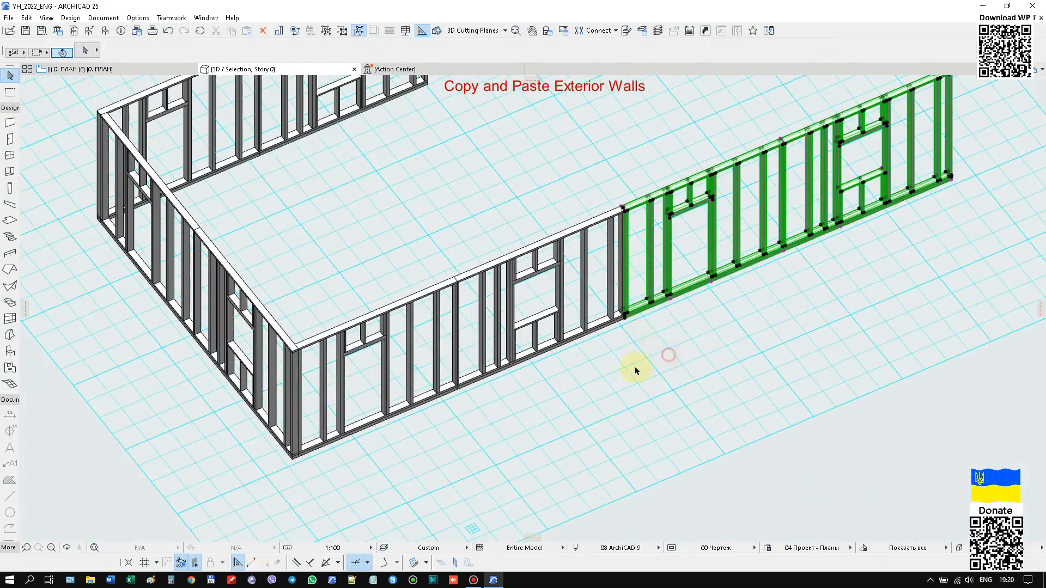
Move the end-to-end wall copy across the wall thickness, from its outer lower corner to the inner corner of the adjoining wall's end.
scroll(705, 329, down, 8)
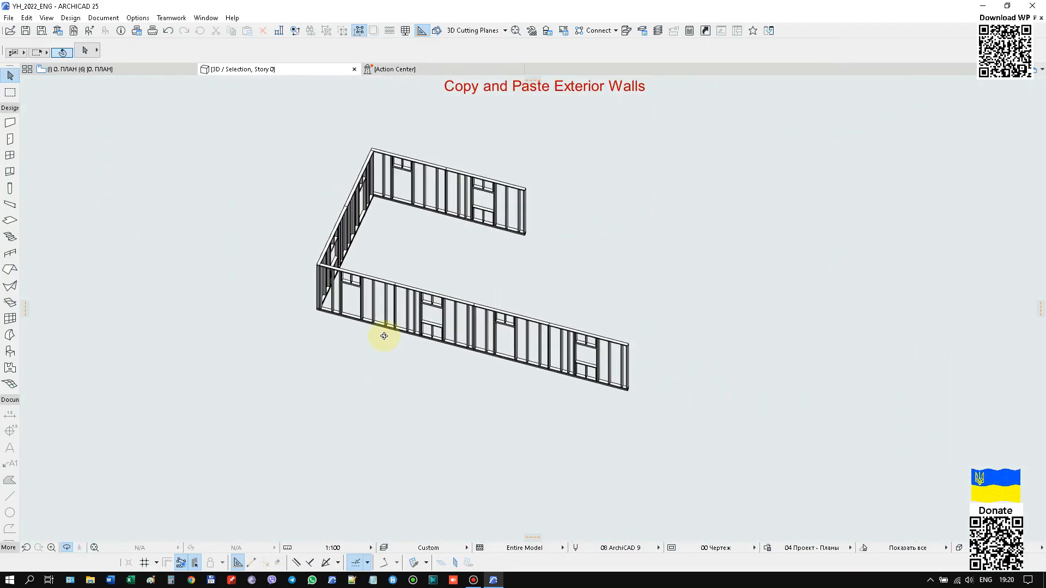
scroll(475, 361, up, 3)
click(475, 361)
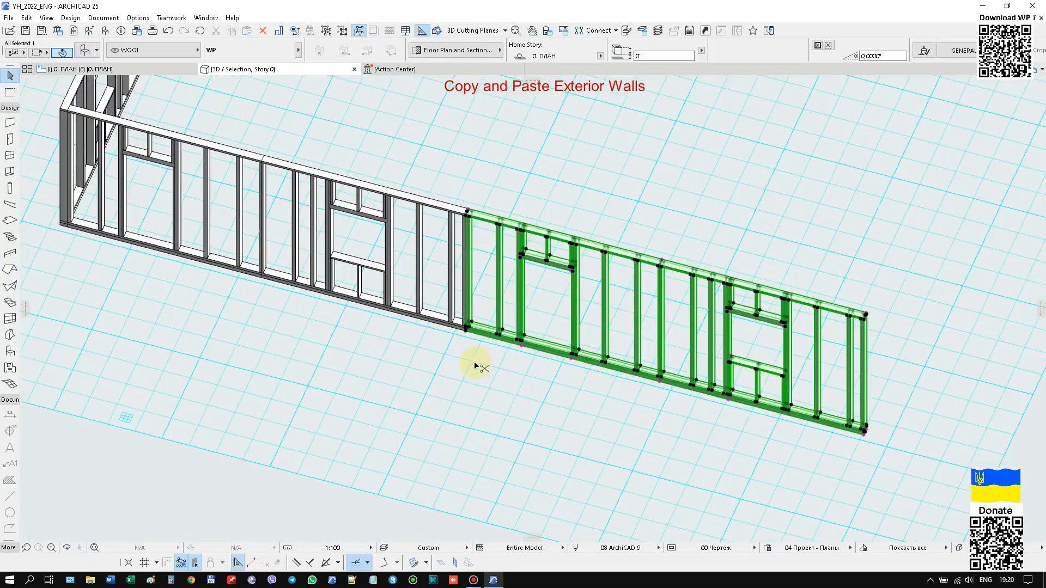
scroll(458, 335, up, 6)
key(ctrl+d)
click(484, 284)
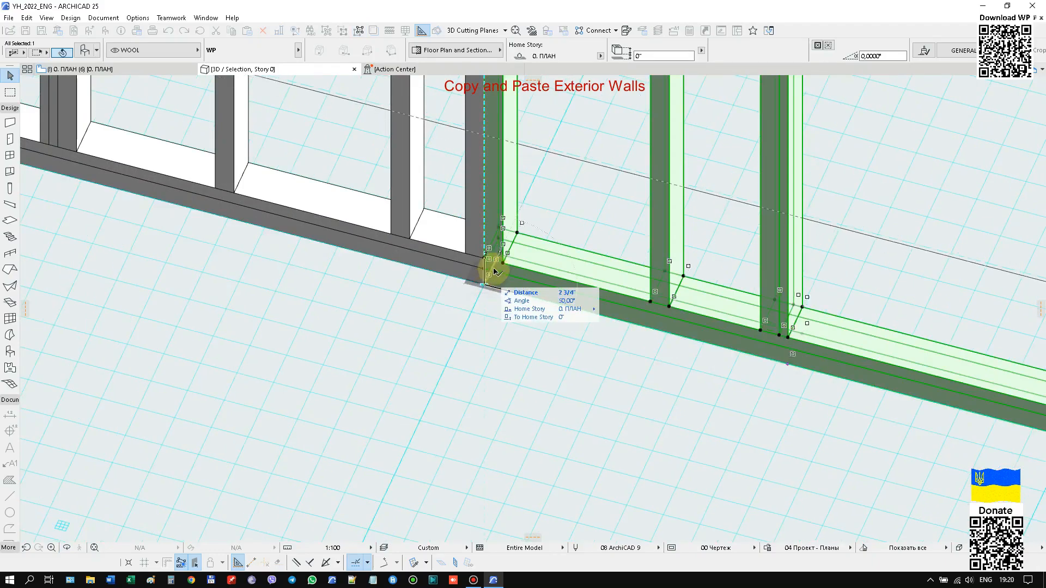
click(498, 254)
Rotate the moved wall 90° about its lower end corner to close the fourth side of the house, and clear the selection.
key(ctrl+e)
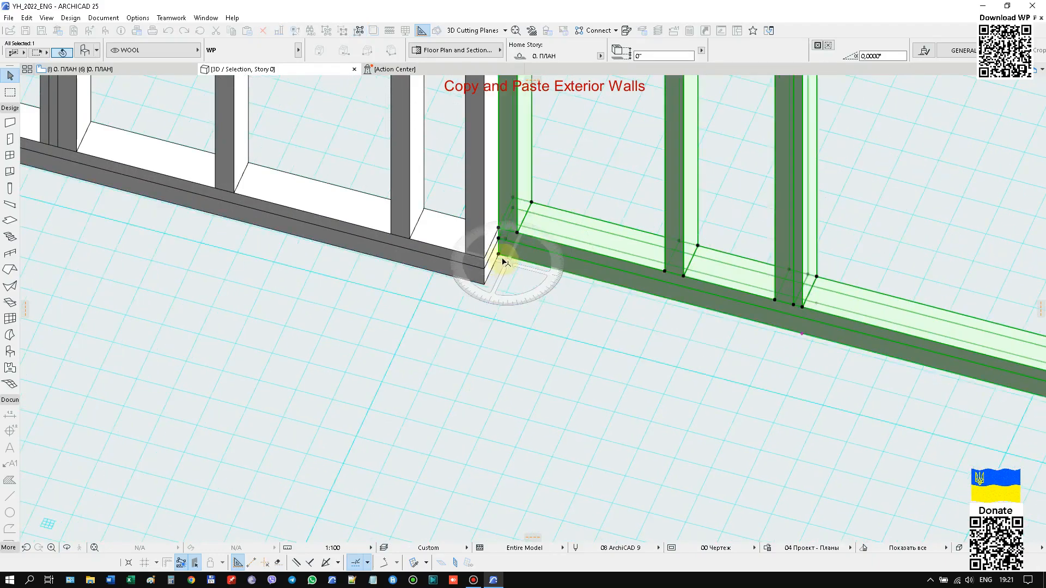
click(498, 254)
click(522, 261)
click(518, 225)
scroll(552, 352, down, 8)
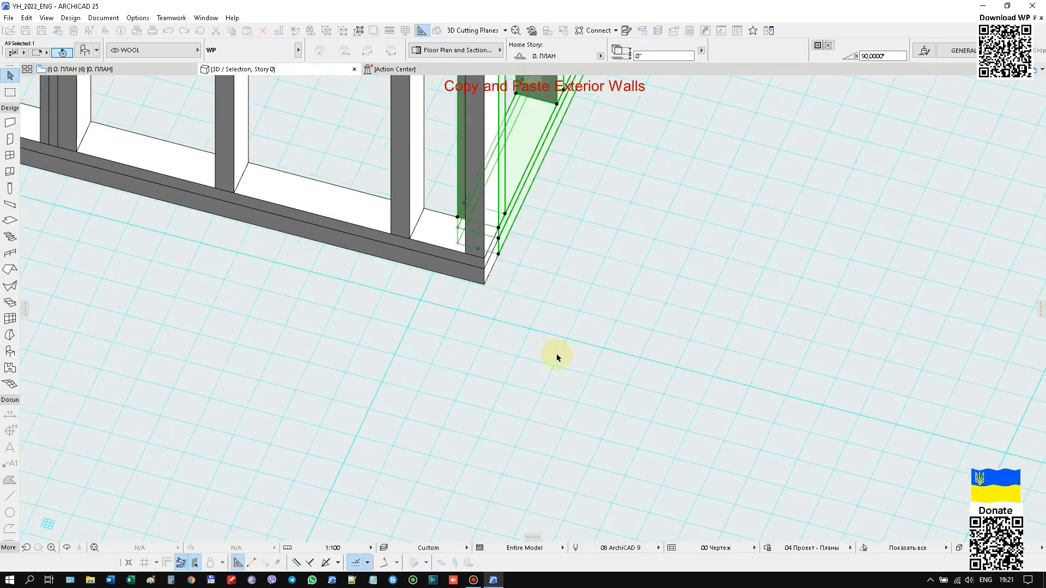
scroll(612, 221, up, 10)
scroll(611, 213, down, 10)
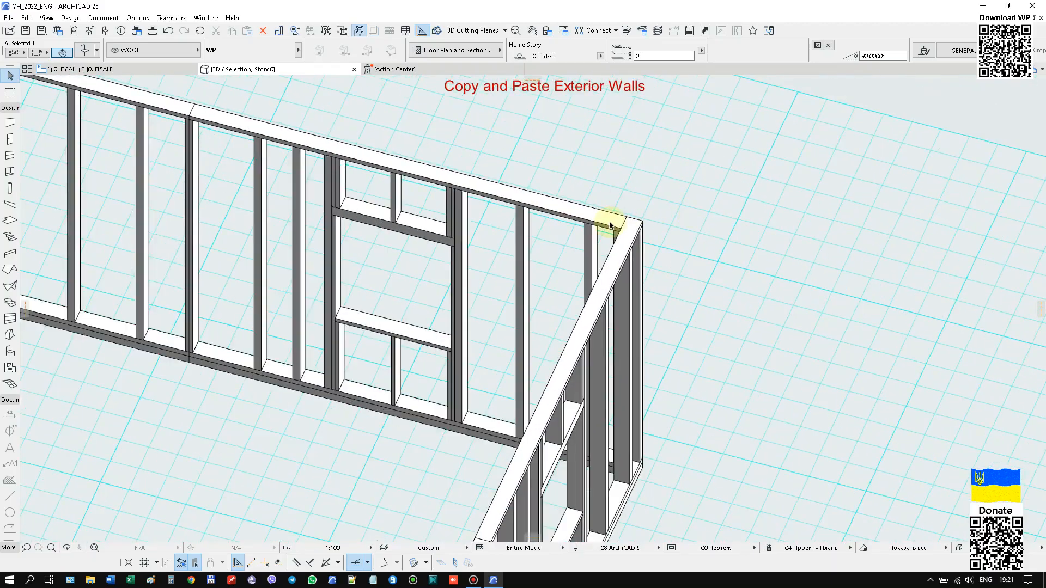
click(295, 375)
Select three of the exterior walls and set the type of their first opening to 1 (window) in the object settings.
scroll(578, 373, up, 2)
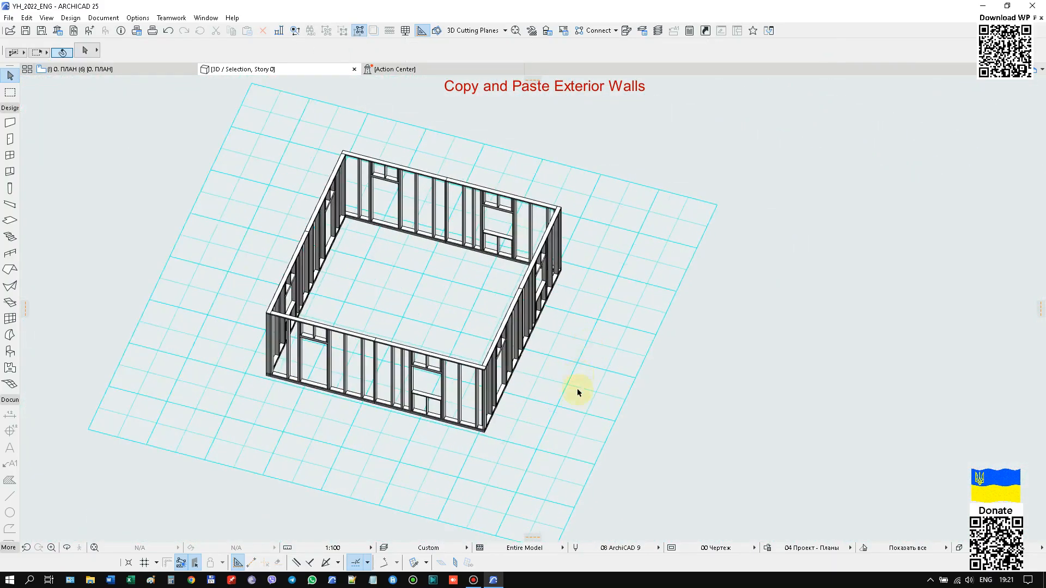
shift+middle_drag(540, 396, 621, 490)
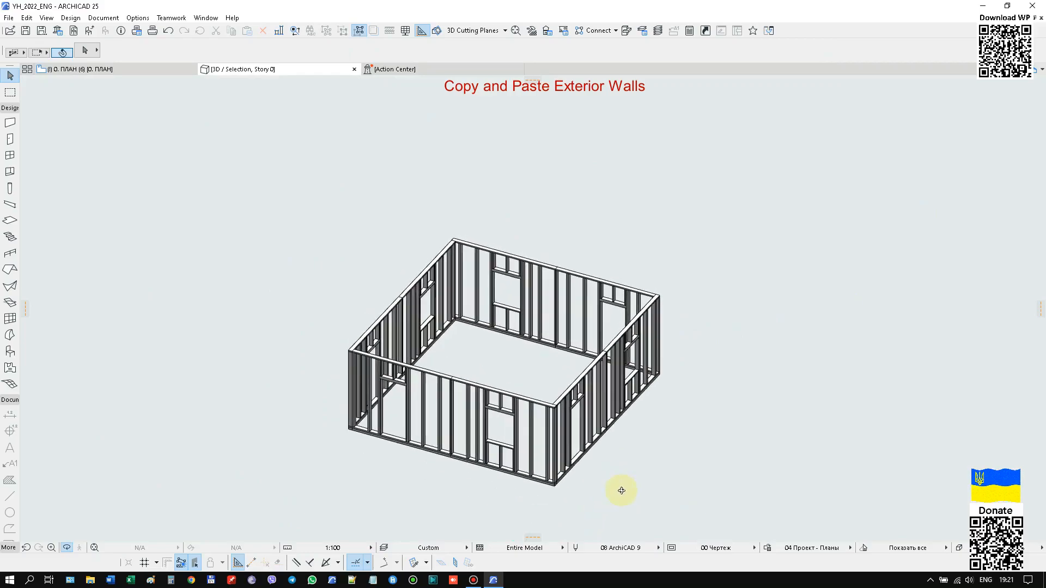
drag(705, 272, 479, 476)
key(ctrl+t)
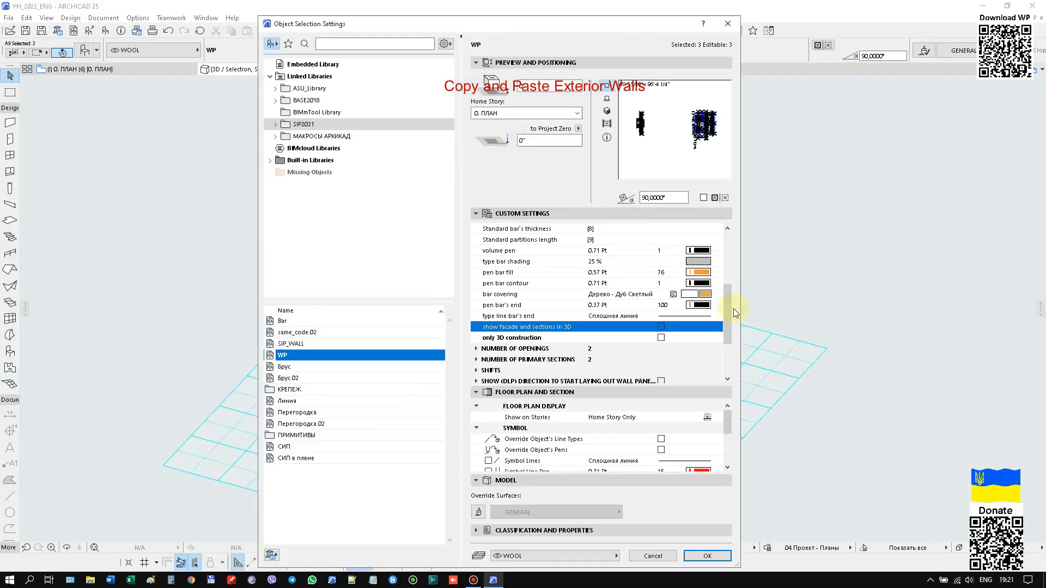
drag(730, 335, 726, 256)
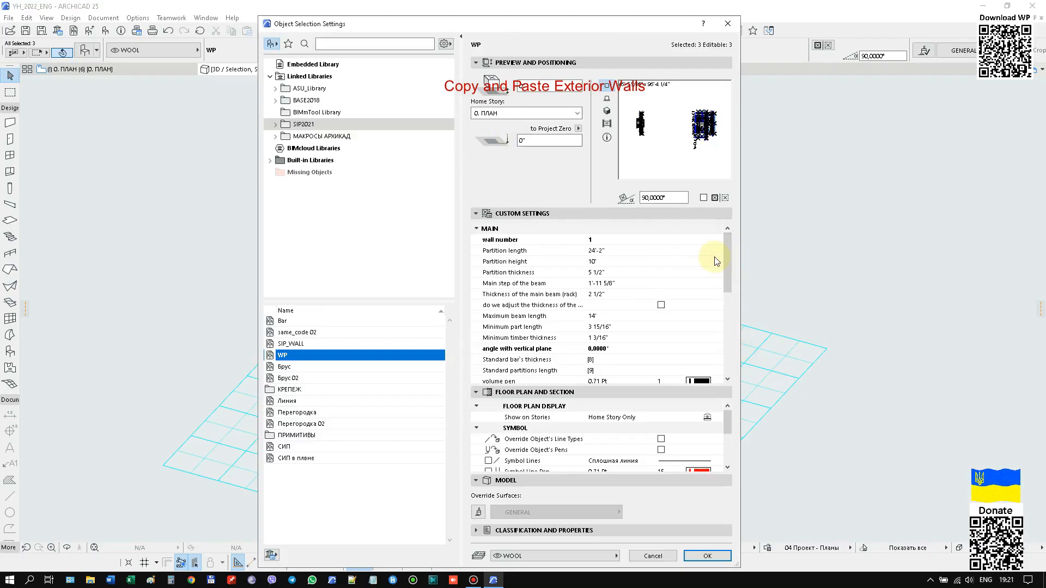
click(485, 231)
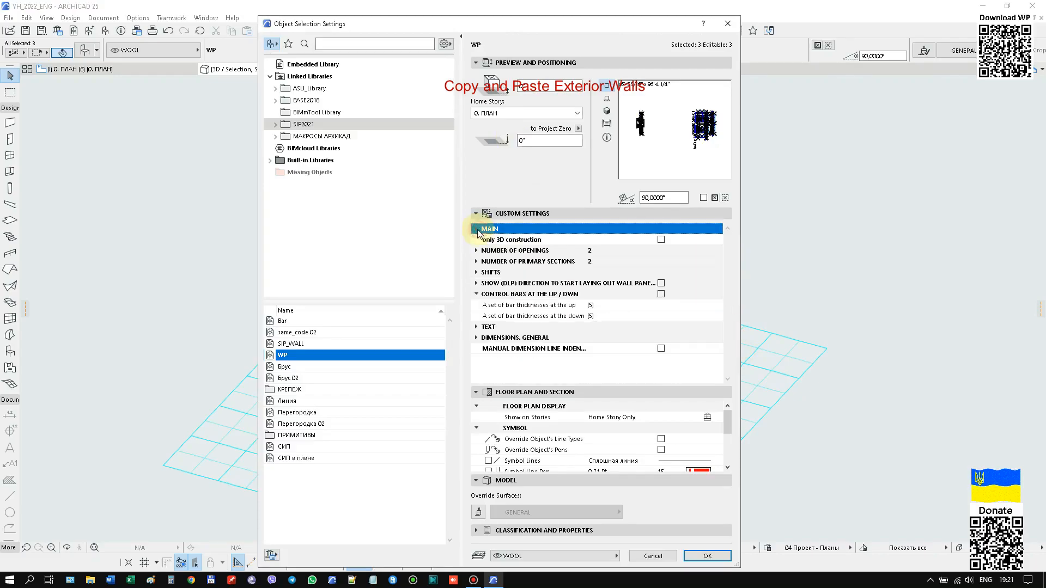
click(476, 252)
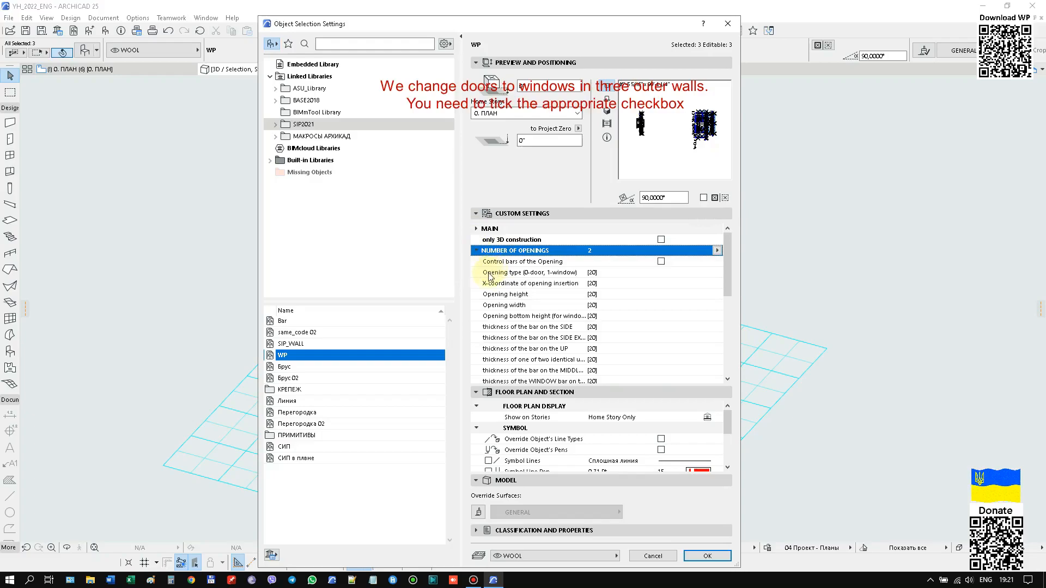
click(712, 274)
click(717, 273)
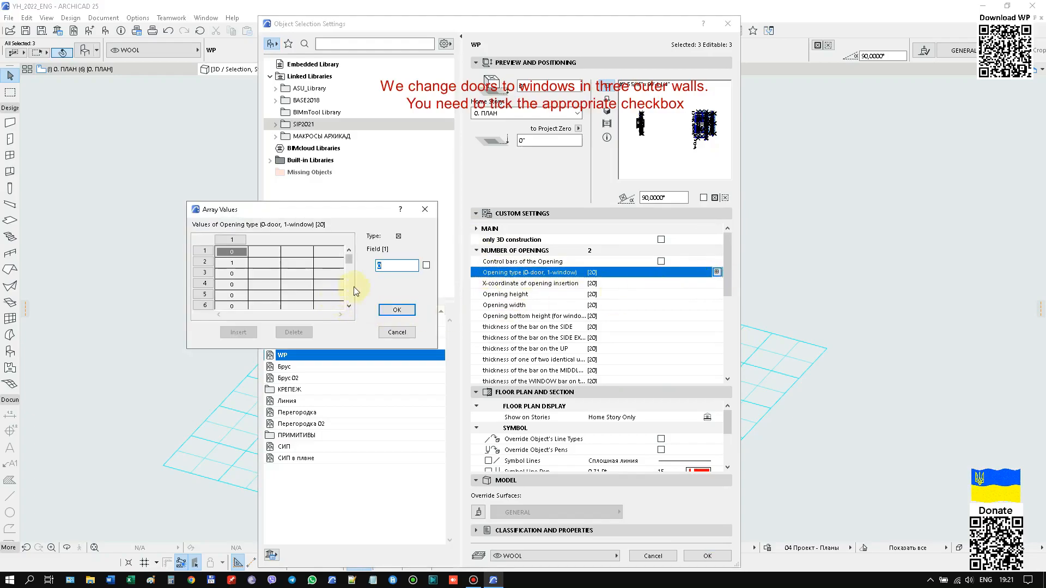
click(404, 312)
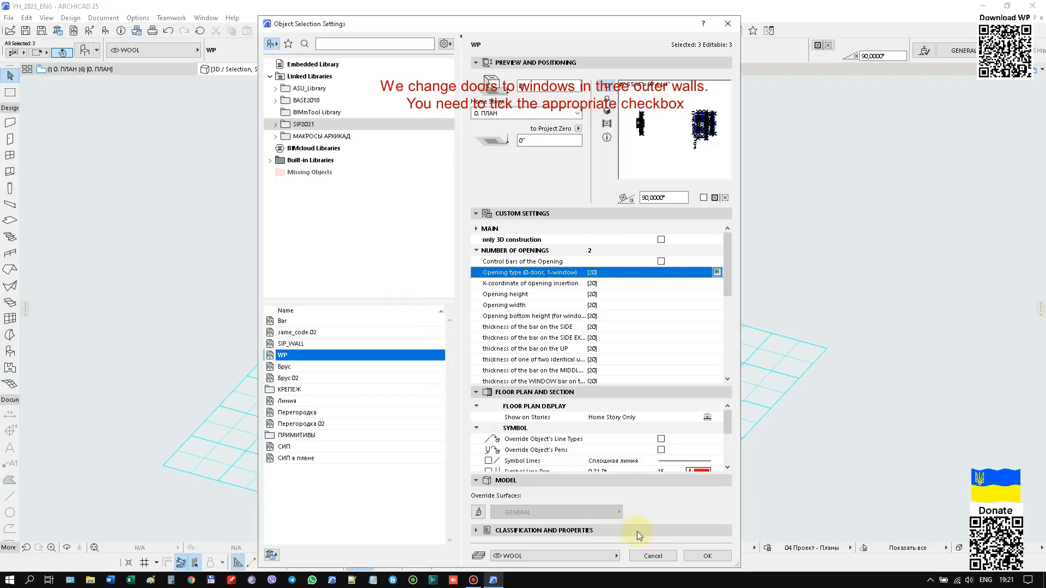
click(703, 556)
Select only the front exterior wall and enable Control bars of the Opening in its object settings.
scroll(488, 321, up, 5)
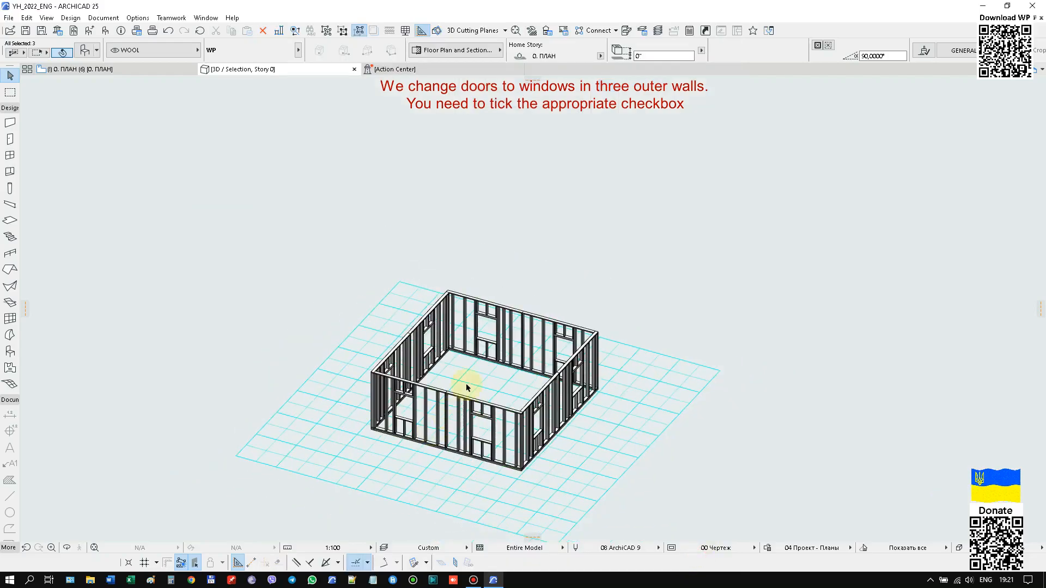
scroll(530, 243, down, 5)
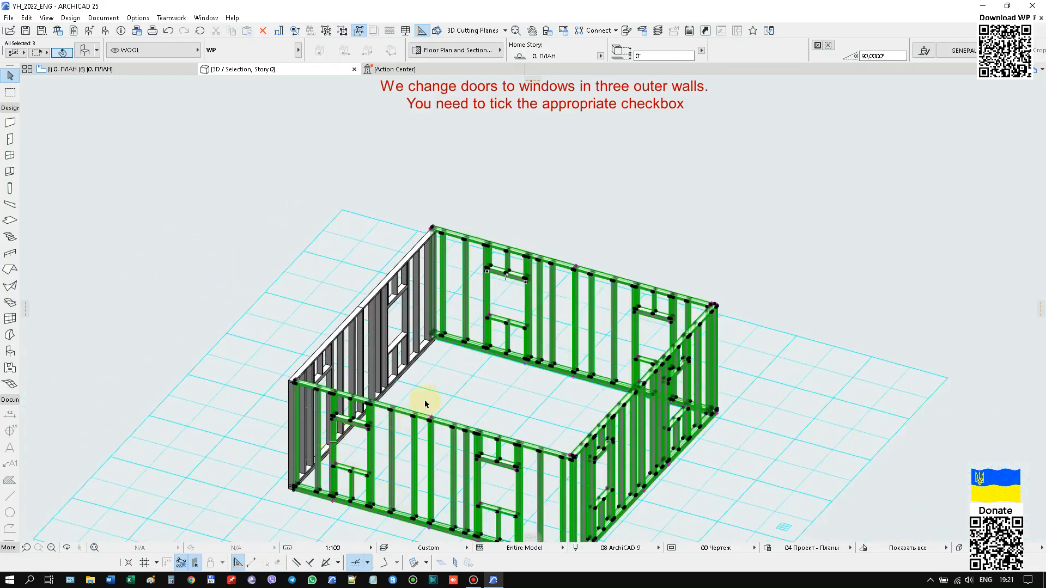
scroll(338, 434, up, 4)
scroll(423, 344, down, 2)
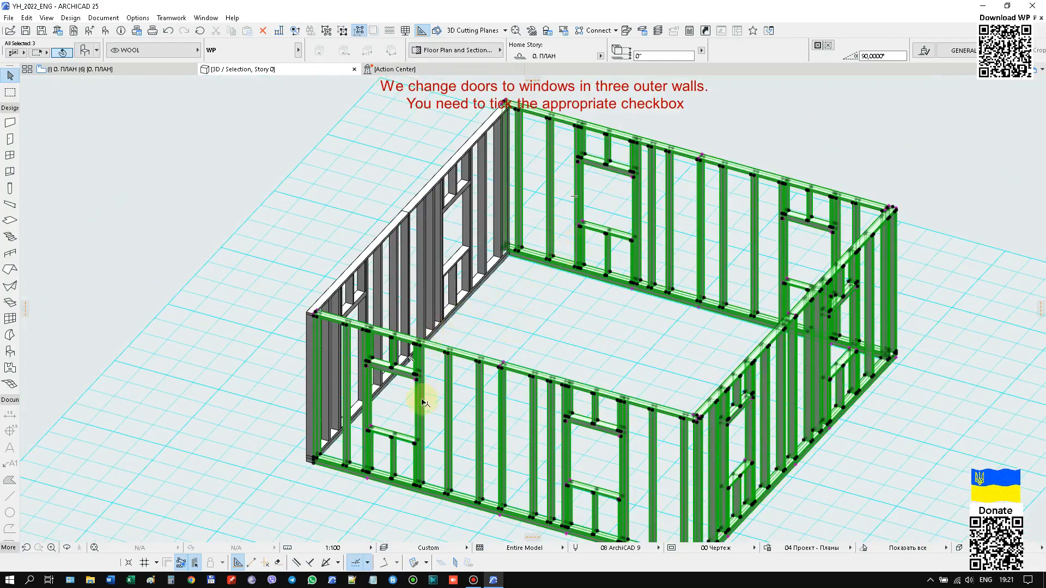
scroll(459, 285, down, 2)
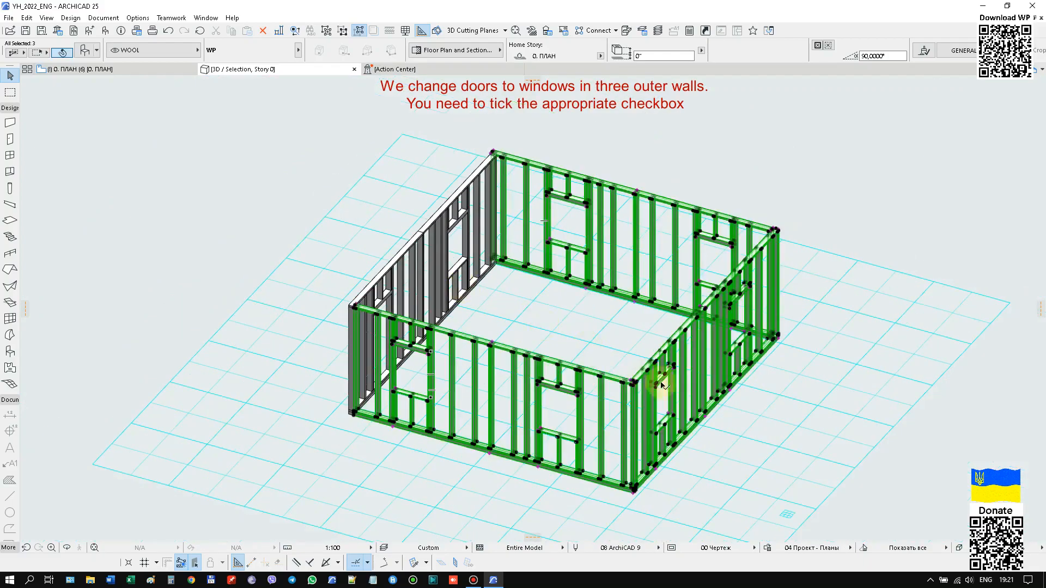
click(792, 426)
scroll(420, 354, up, 8)
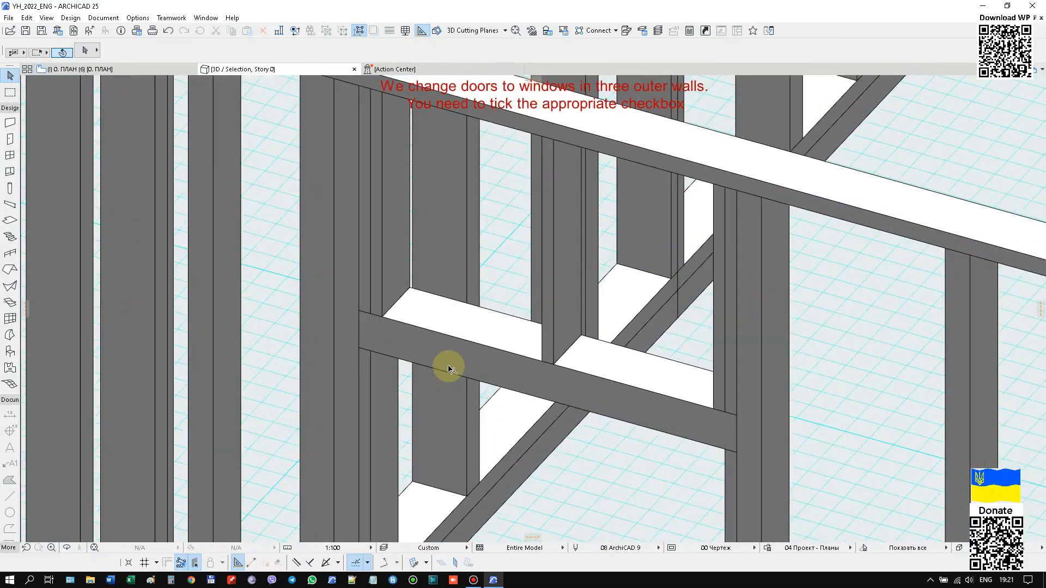
click(734, 434)
scroll(381, 355, down, 4)
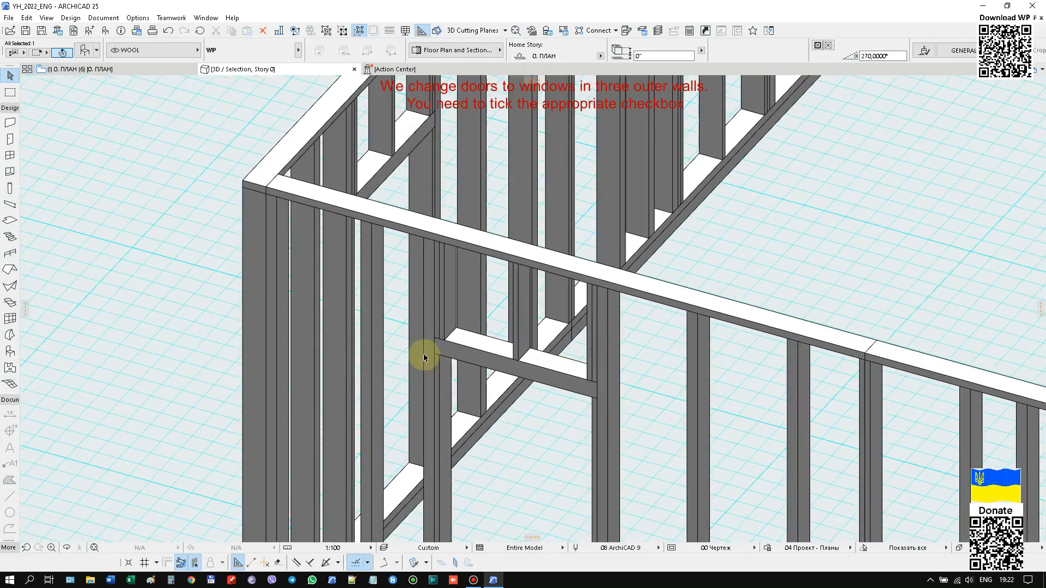
right_click(785, 202)
click(793, 210)
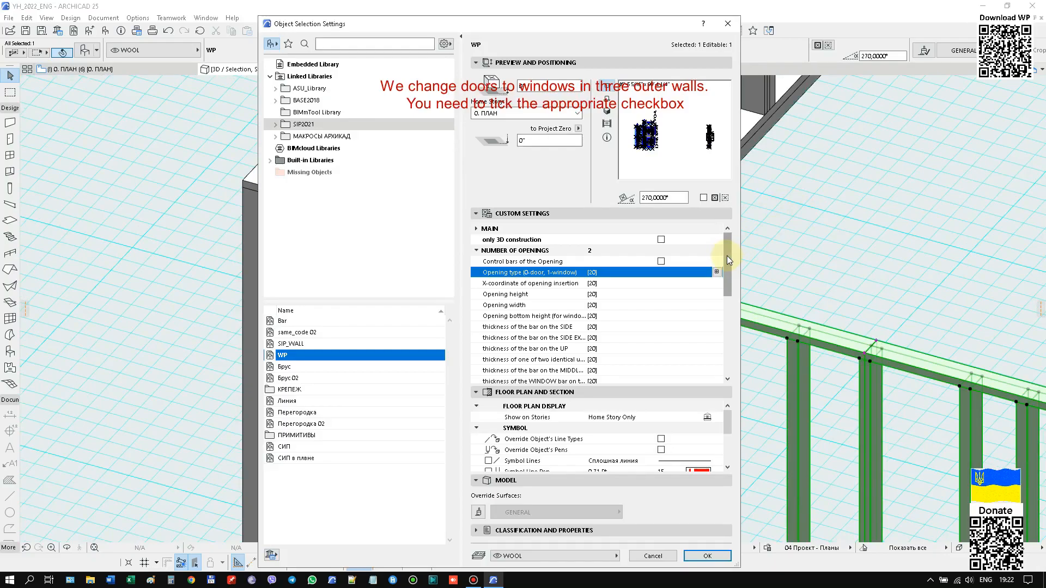
click(660, 261)
click(707, 556)
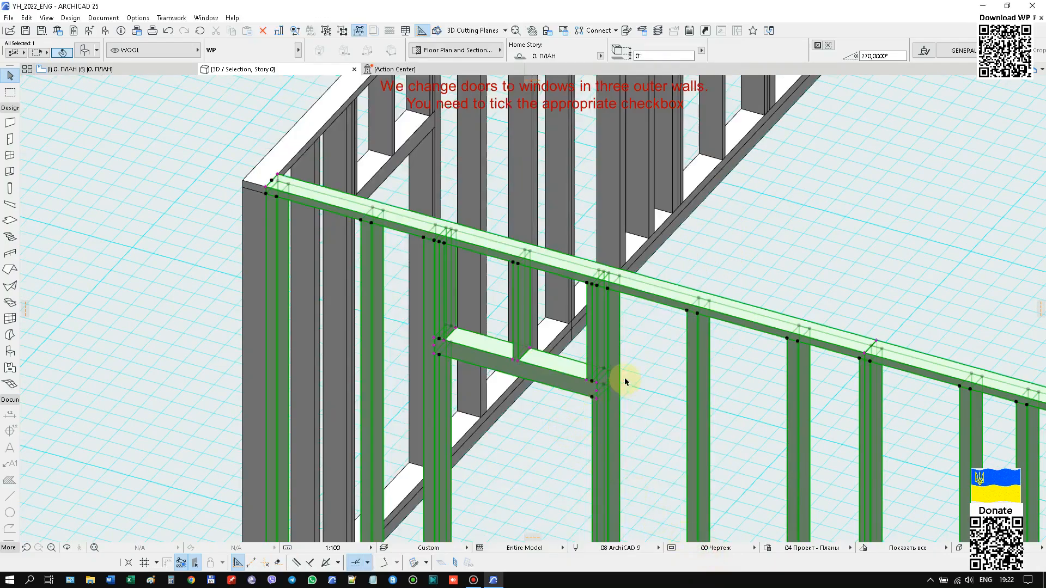
Split the single beam above the front wall's opening near the corner into two bars by setting the thickness of the identical upper beams.
scroll(625, 381, up, 5)
click(567, 412)
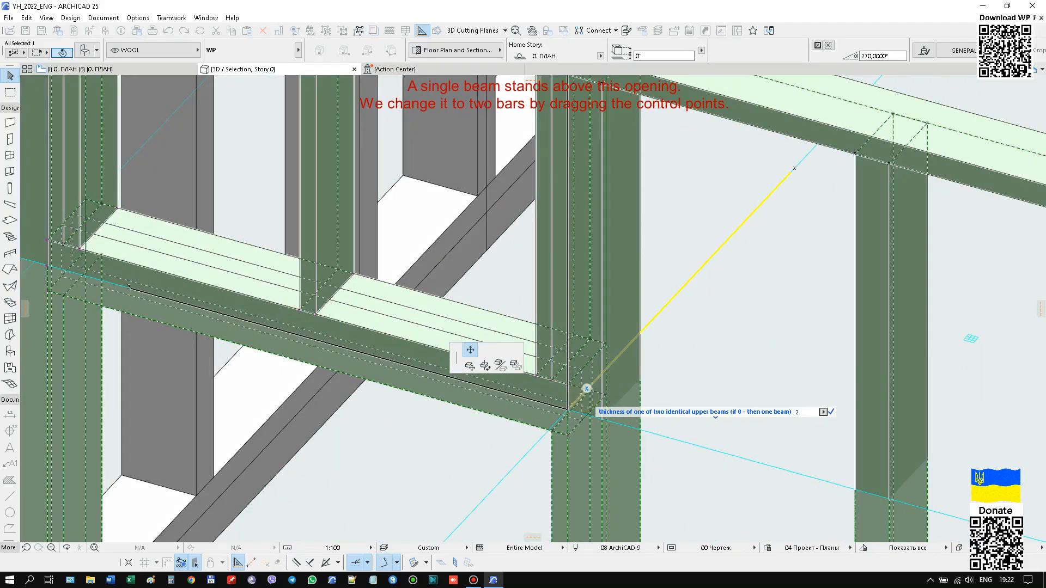
click(581, 397)
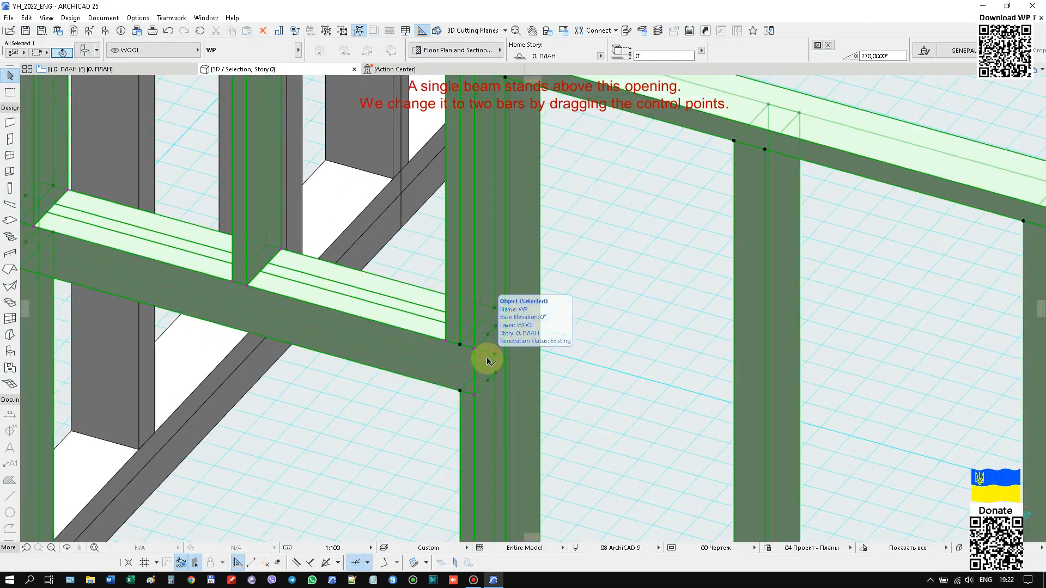
Split the single beam above the front wall's other opening into two bars by setting the thickness of one of the identical upper beams.
drag(488, 361, 488, 368)
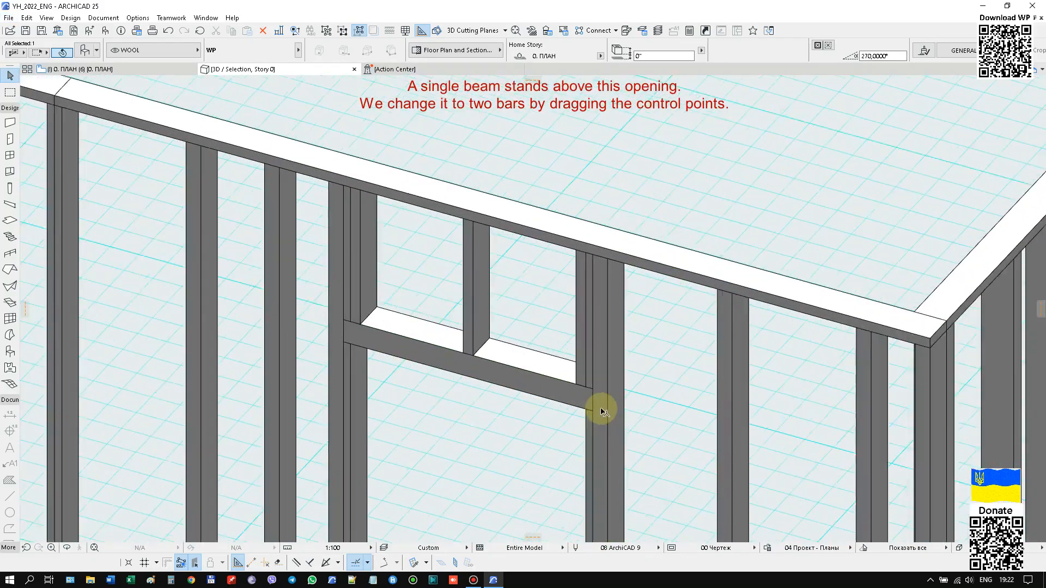
scroll(592, 403, up, 5)
click(571, 406)
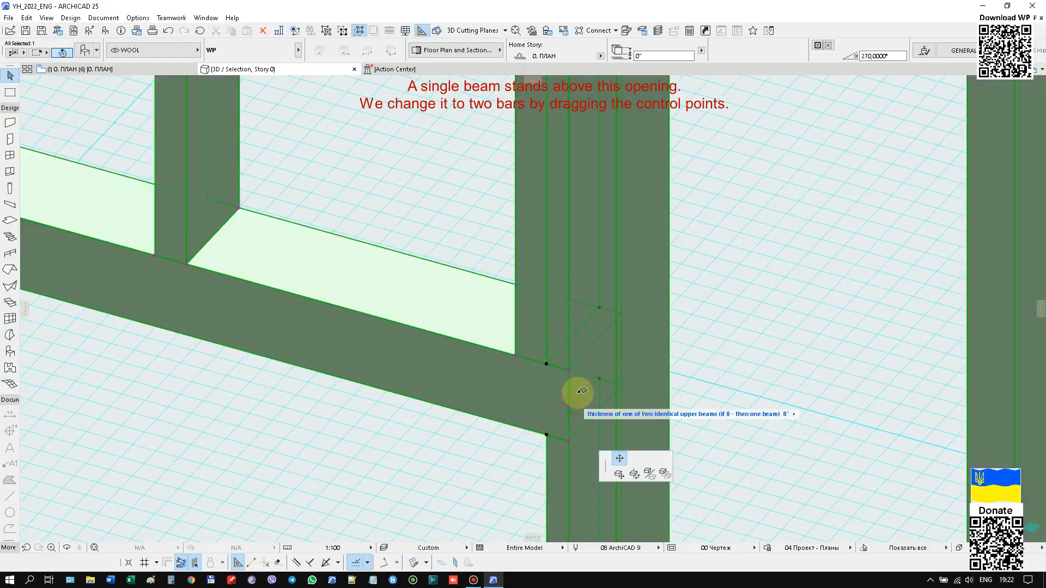
text(2 1/8)
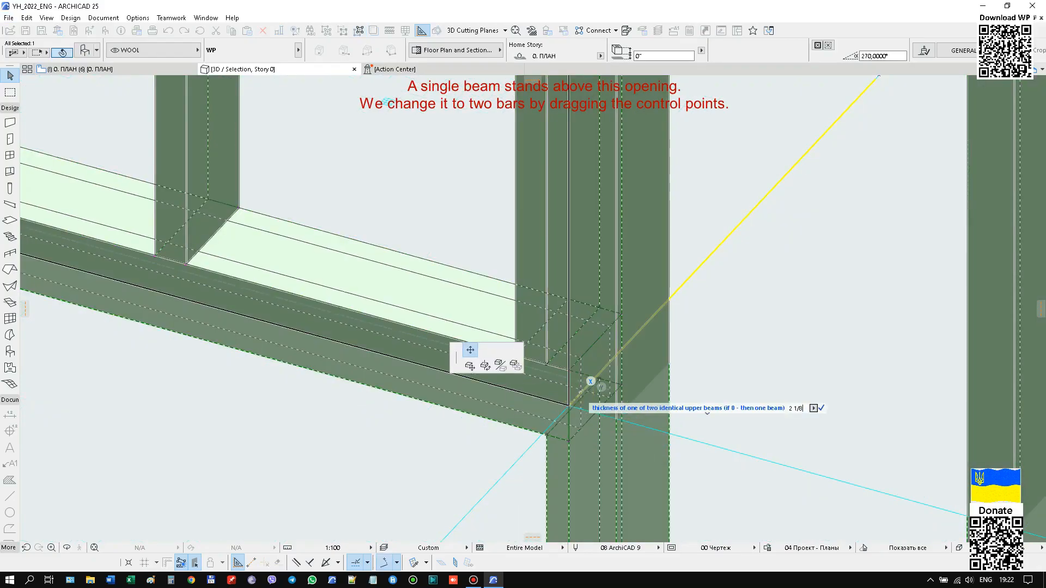
key(Return)
scroll(327, 248, down, 9)
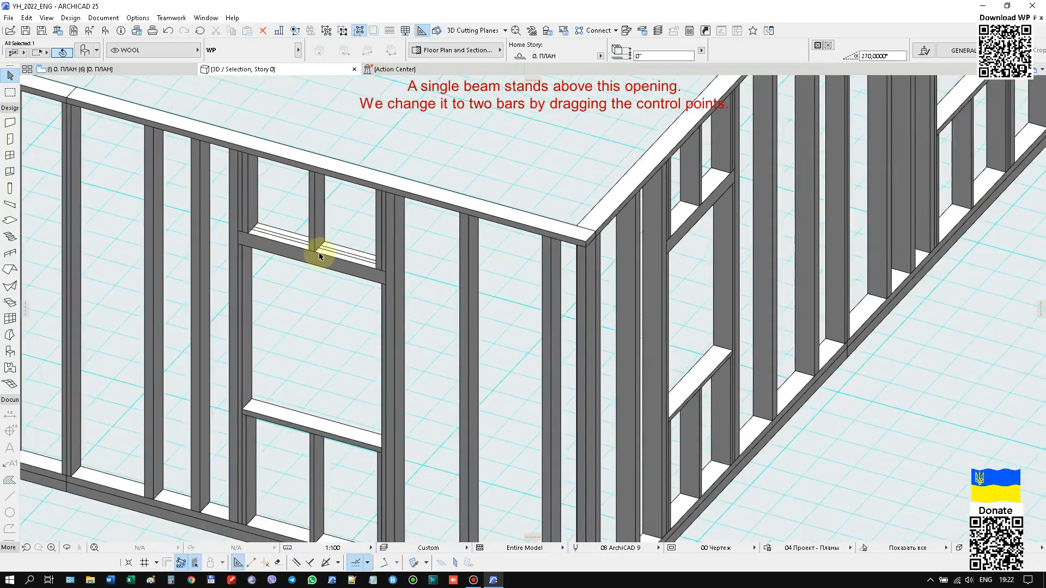
Replace the front wall selection with three exterior walls selected together and open their shared object settings.
middle_drag(784, 331, 714, 392)
middle_drag(722, 343, 729, 374)
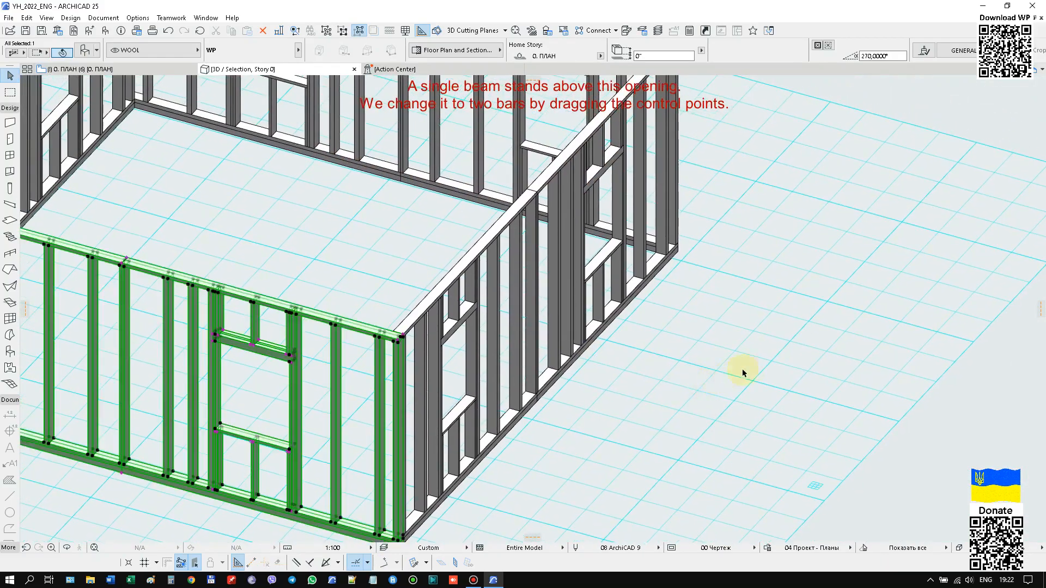
scroll(741, 368, down, 3)
scroll(724, 349, down, 2)
scroll(724, 349, up, 1)
scroll(511, 395, down, 3)
scroll(510, 395, down, 1)
click(689, 428)
drag(651, 177, 477, 306)
shift+click(380, 197)
right_click(649, 134)
click(663, 143)
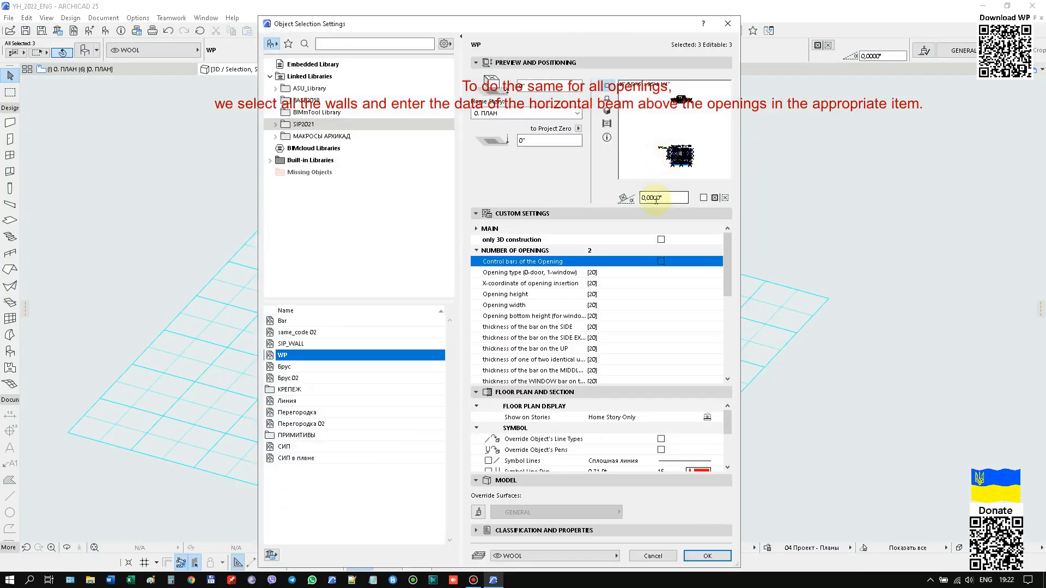
Widen the object settings dialog and open the array values for the thickness of one of two identical upper beams.
drag(741, 338, 889, 339)
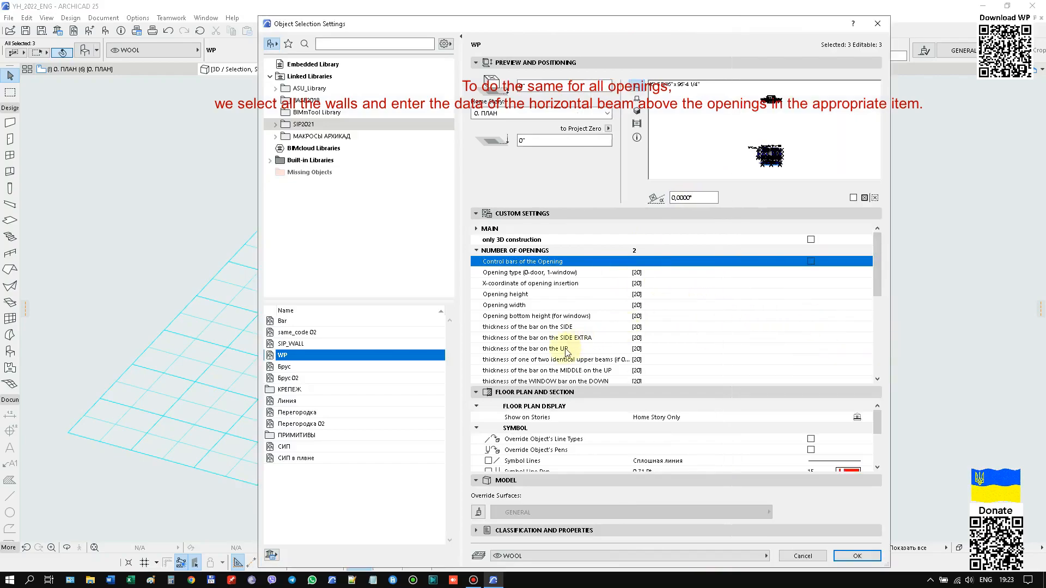
scroll(579, 326, down, 3)
scroll(579, 326, up, 2)
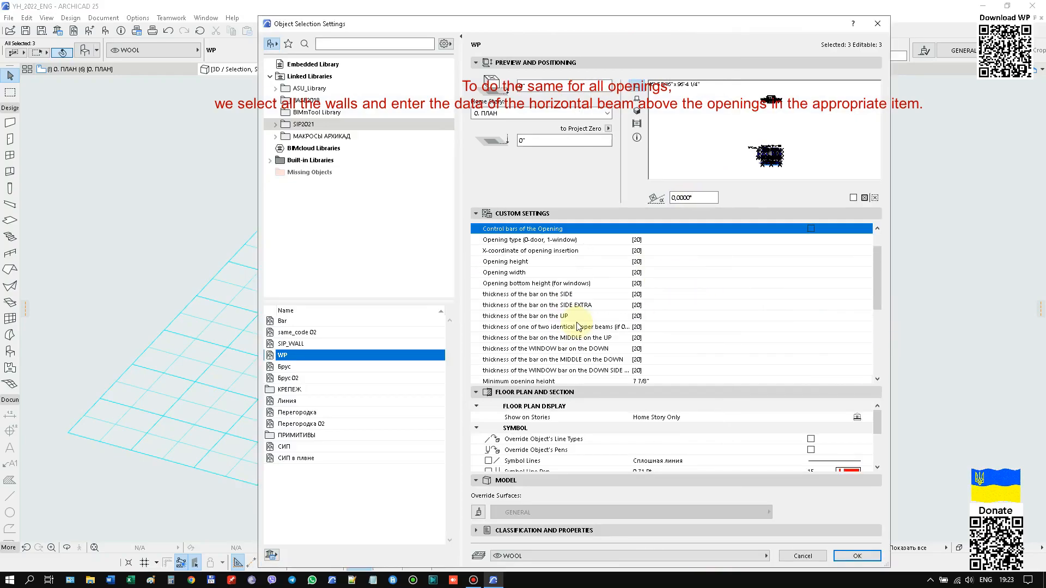
click(579, 326)
drag(888, 349, 950, 350)
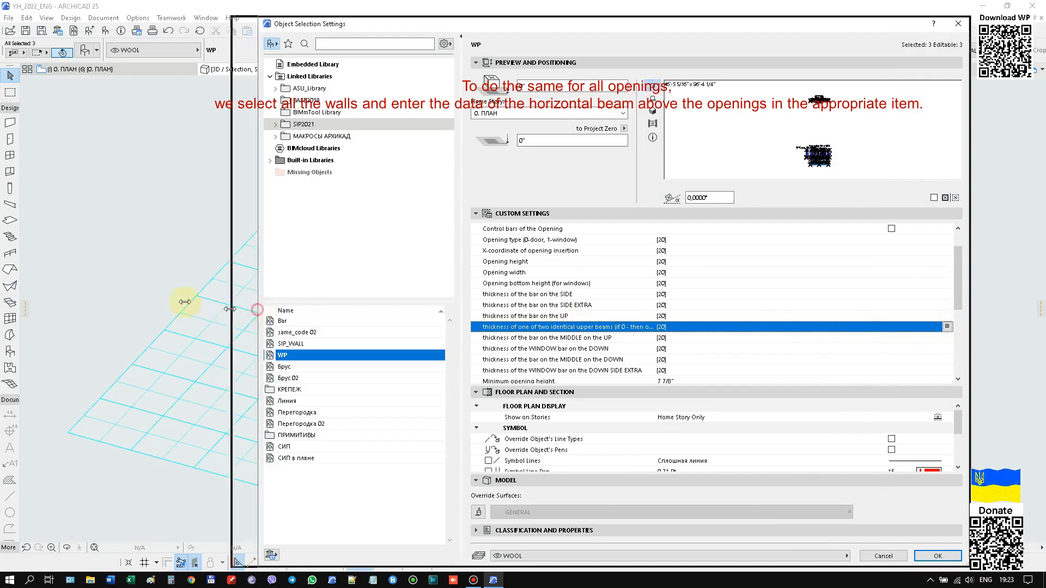
drag(212, 305, 108, 292)
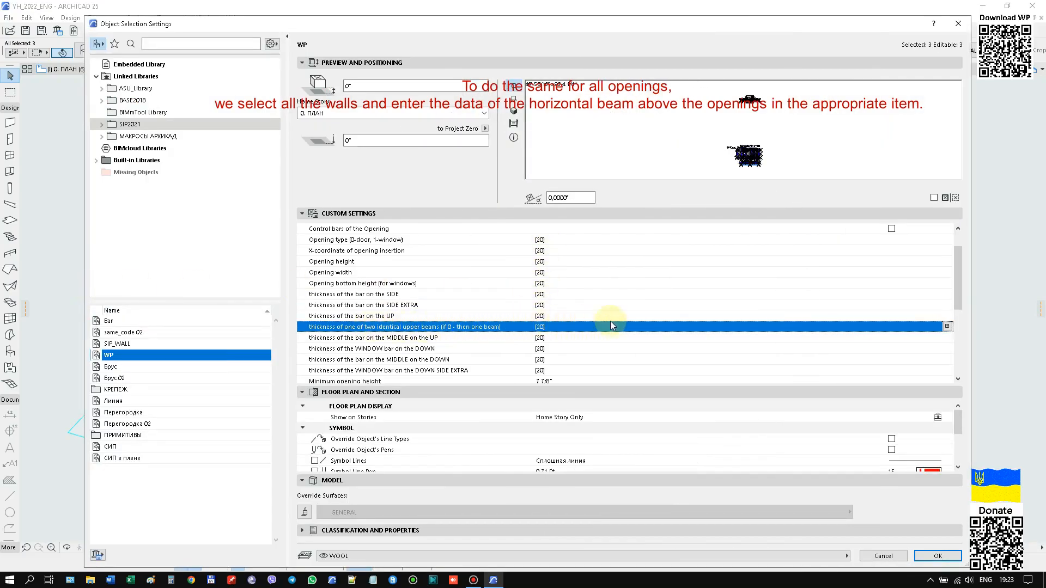
click(947, 327)
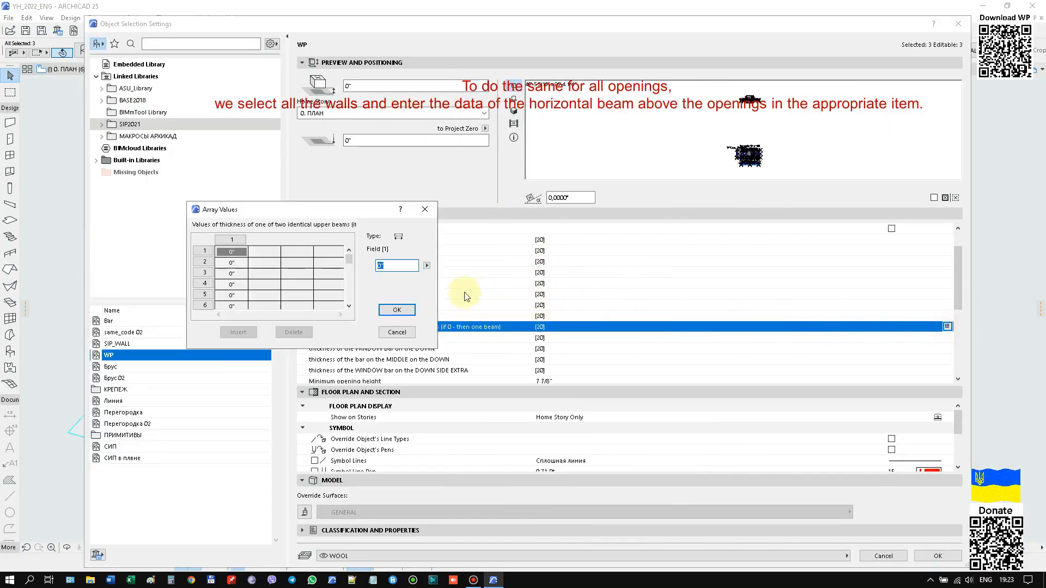
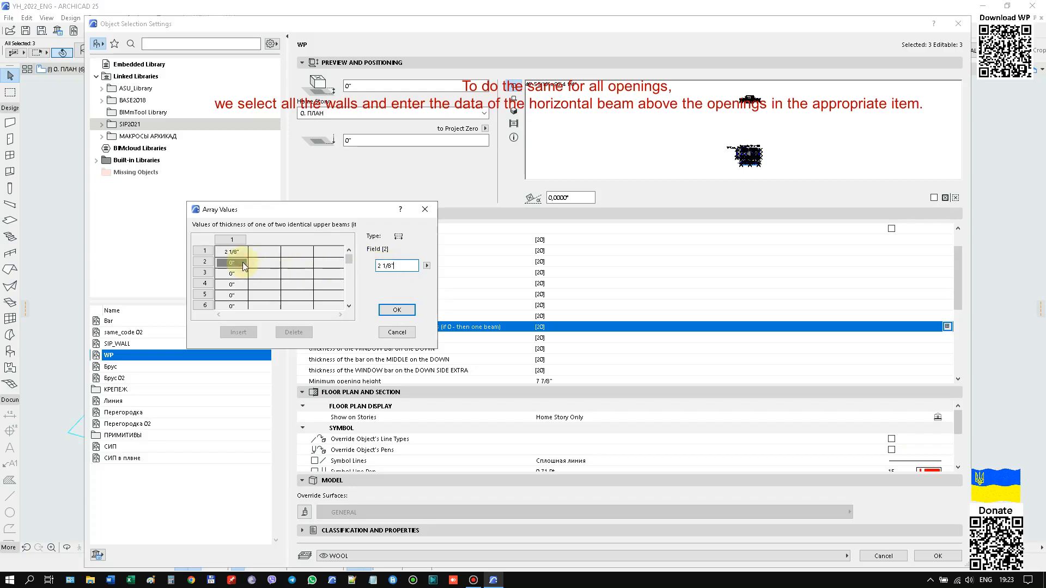
Set the thickness of one of two identical upper beams to 2 1/8" for both openings in the three selected walls.
click(396, 310)
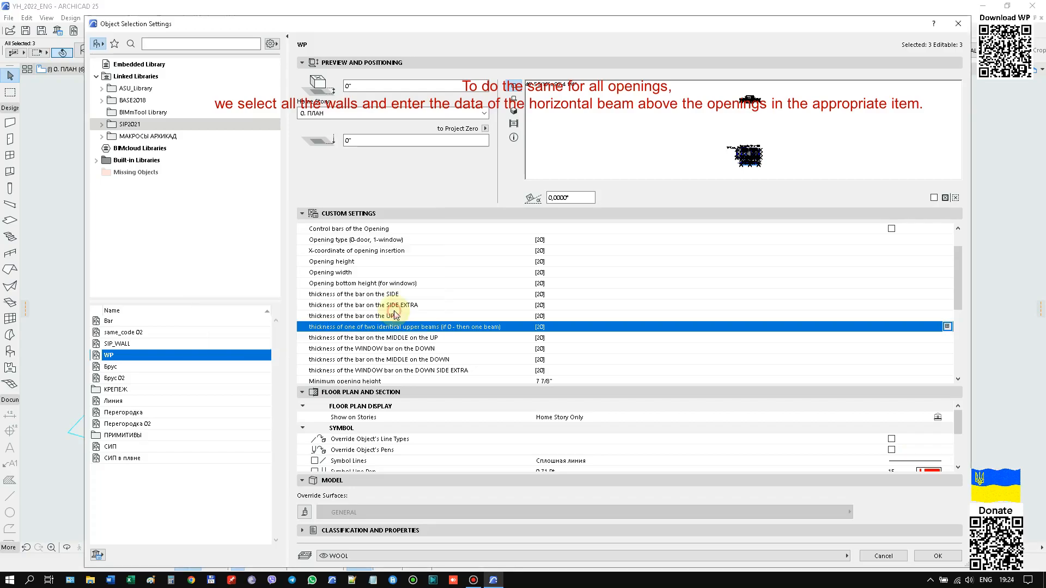
click(938, 557)
scroll(558, 373, up, 8)
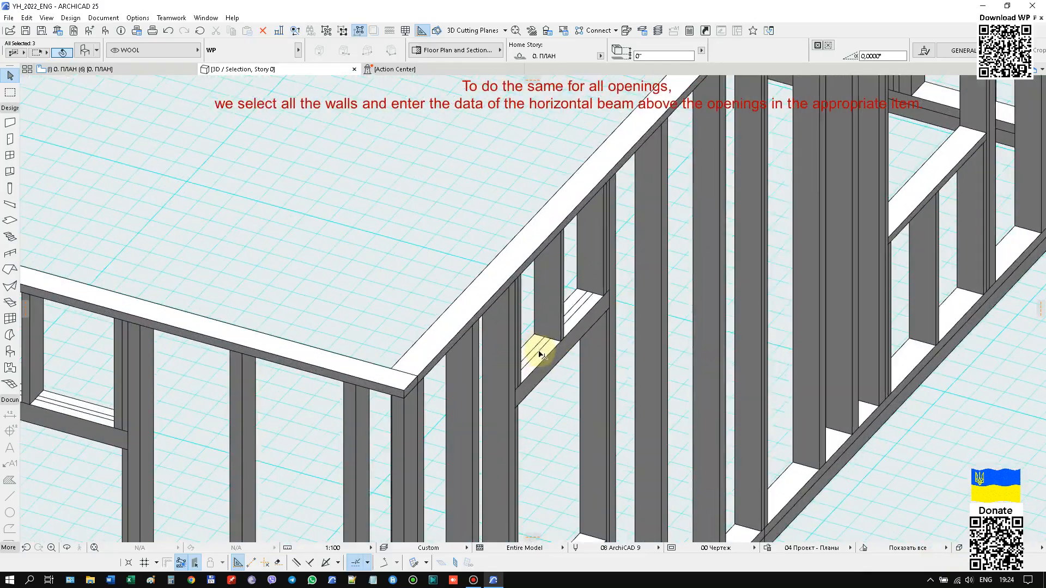
Examine the beams above the openings in all exterior walls of the frame from several sides, with nothing selected.
scroll(453, 339, down, 4)
scroll(752, 168, down, 5)
scroll(759, 168, up, 5)
scroll(941, 213, down, 3)
scroll(479, 168, down, 2)
scroll(411, 169, up, 3)
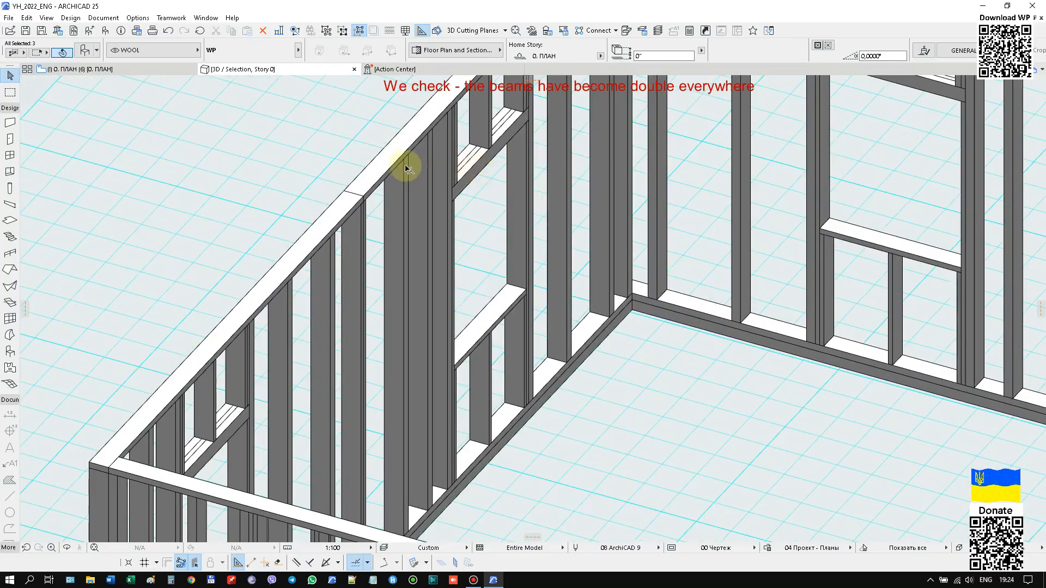
scroll(397, 168, down, 5)
click(427, 476)
scroll(394, 458, down, 4)
scroll(394, 433, down, 1)
middle_drag(392, 433, 580, 455)
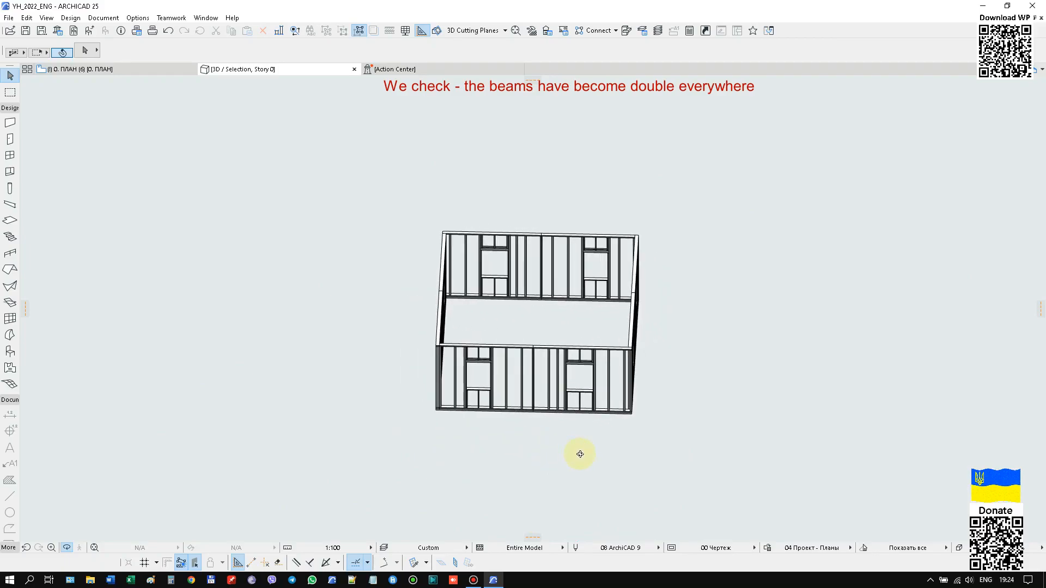
shift+middle_drag(522, 349, 522, 350)
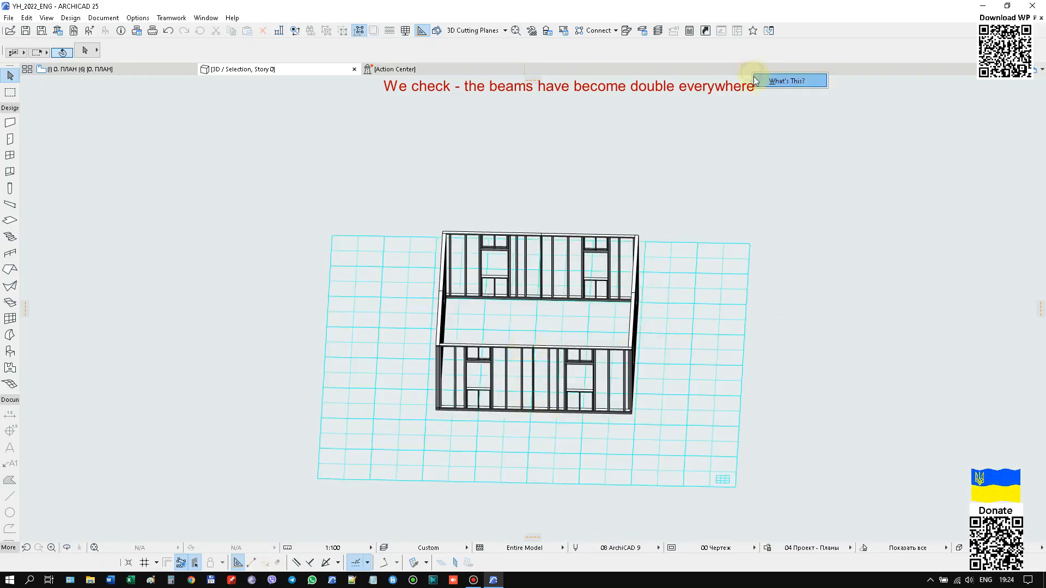
Switch the 3D view to the style "Основной (Векторный)" so the wood coverings are displayed.
right_click(717, 108)
mouse_move(725, 115)
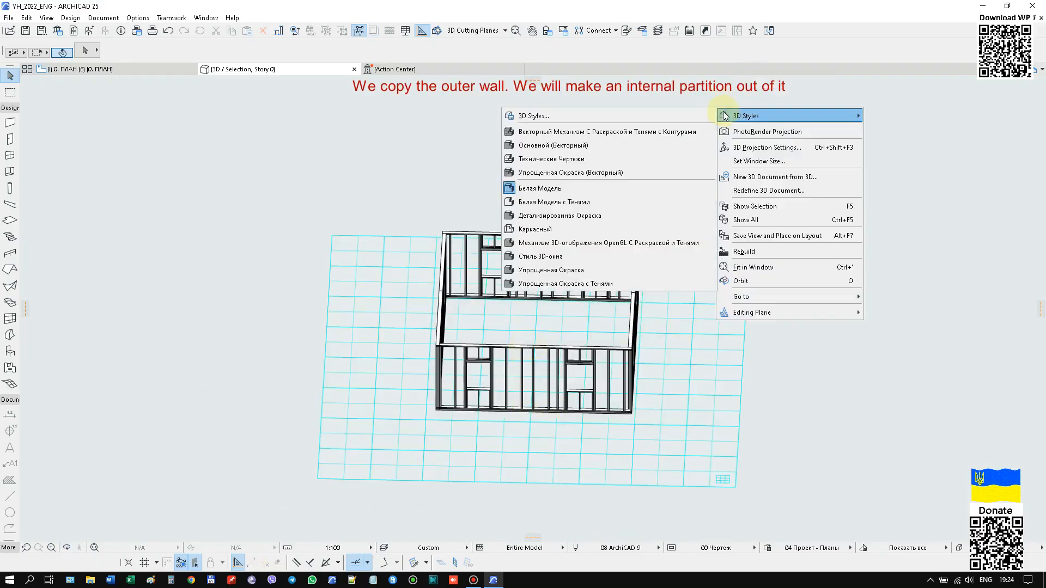
click(607, 146)
shift+middle_drag(636, 360, 409, 397)
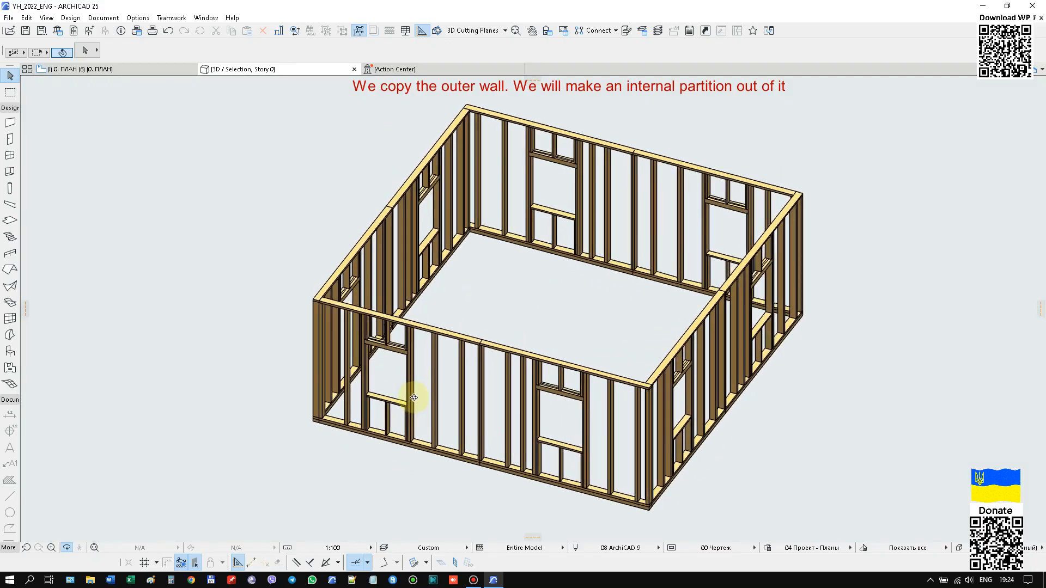
Place a copy of the front exterior wall inside the house, from the front corner to the beam joint midway along the side wall.
click(479, 341)
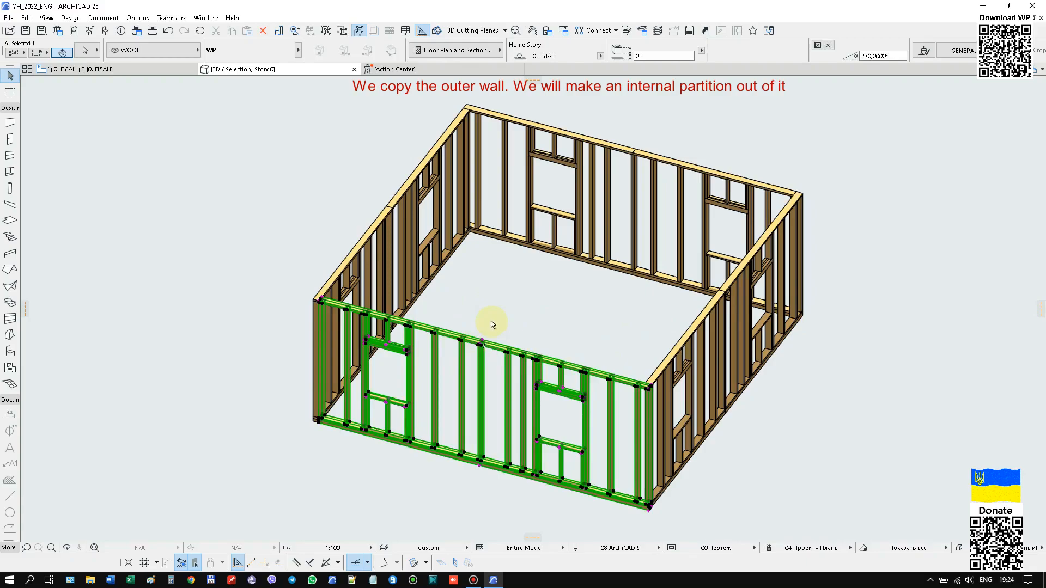
key(ctrl+shift+d)
scroll(302, 425, up, 4)
middle_drag(597, 292, 466, 586)
scroll(223, 483, up, 2)
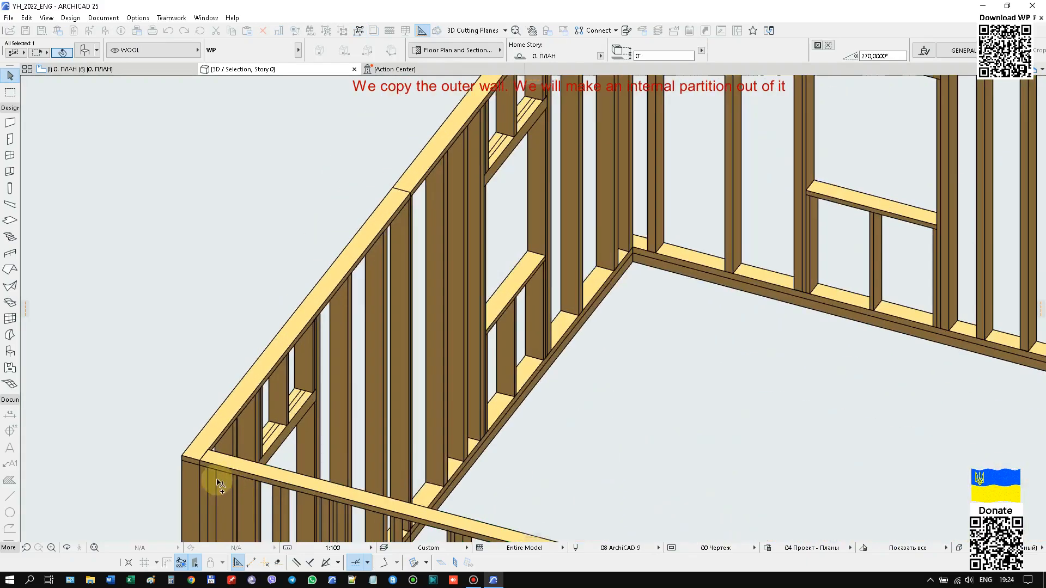
scroll(224, 483, up, 2)
click(196, 451)
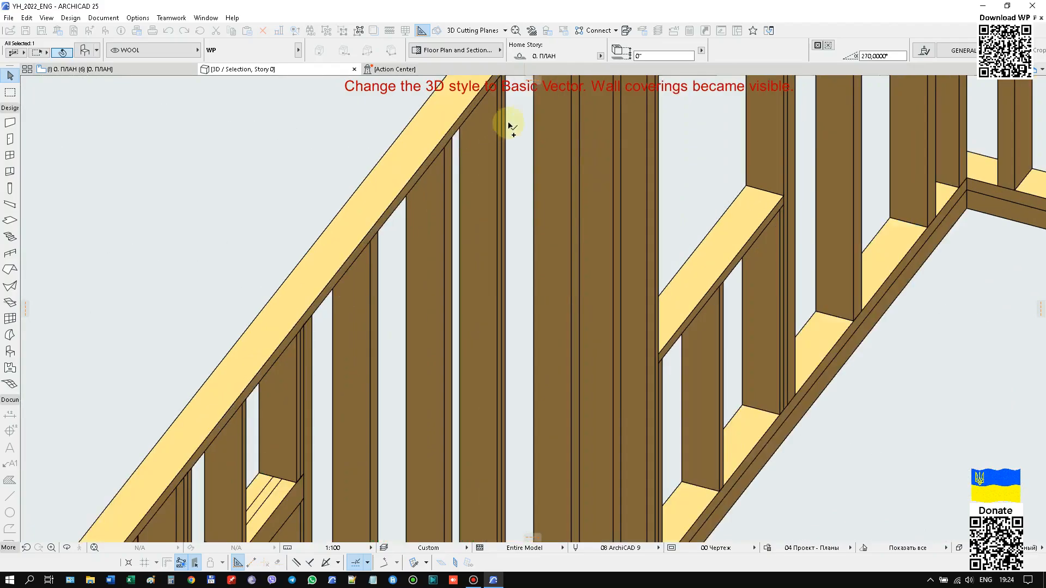
scroll(439, 371, up, 4)
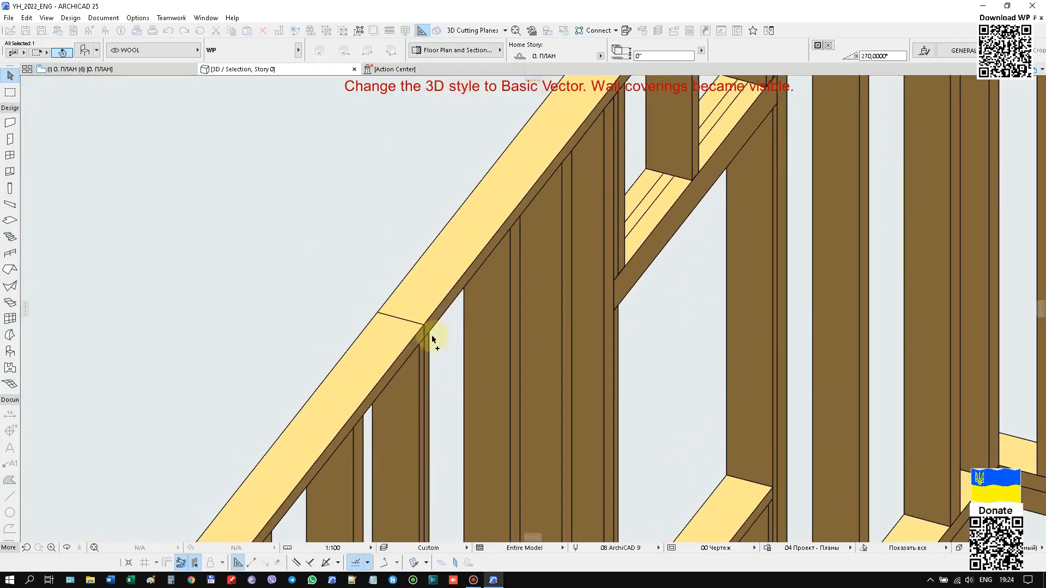
scroll(431, 337, up, 2)
click(430, 306)
scroll(438, 224, down, 3)
scroll(439, 223, down, 4)
scroll(868, 190, up, 4)
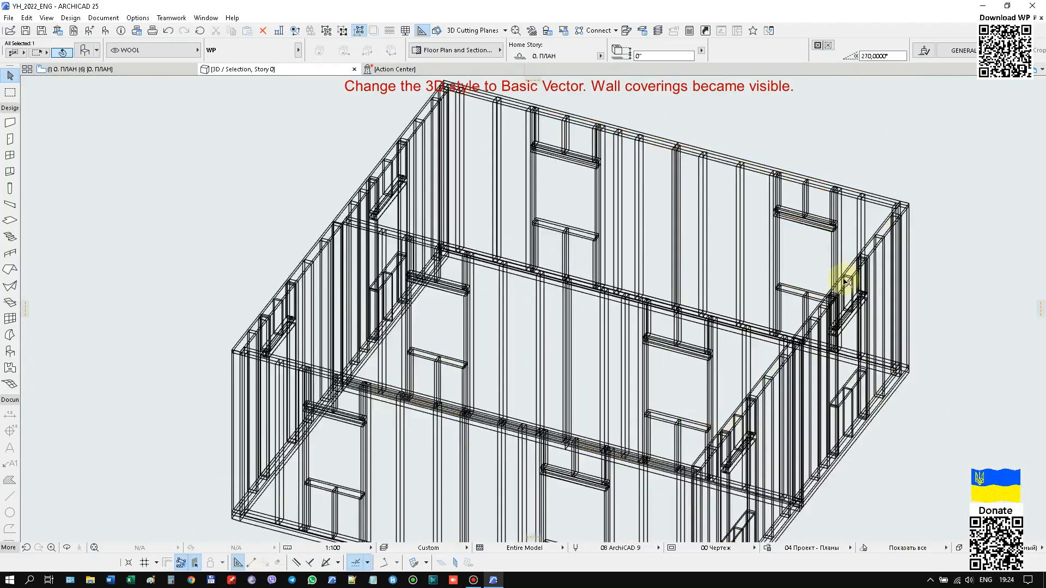
Set the partition thickness of the copied inner wall to 3 1/2".
scroll(770, 355, down, 6)
shift+middle_drag(563, 361, 699, 450)
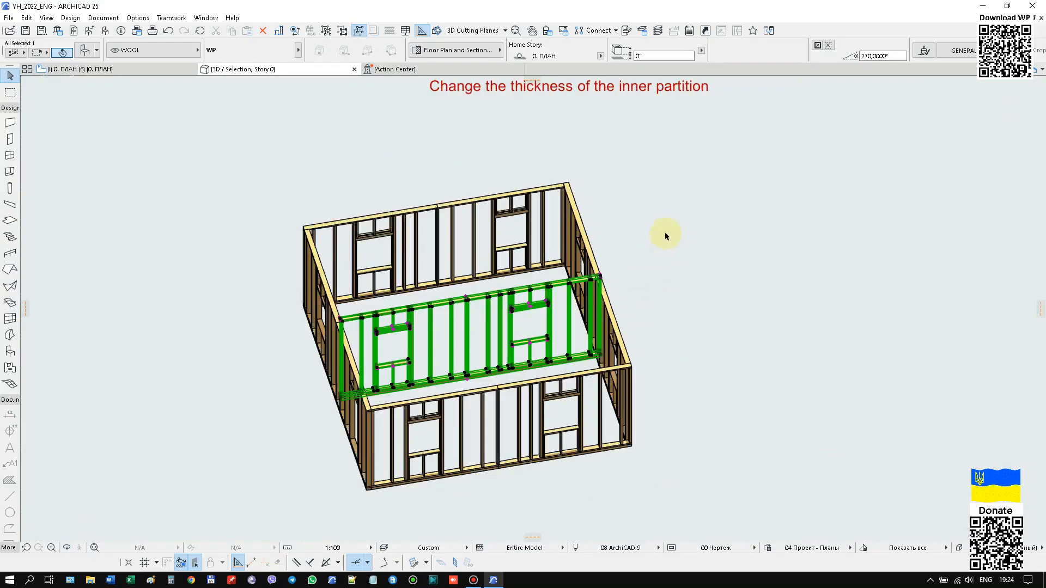
key(ctrl+t)
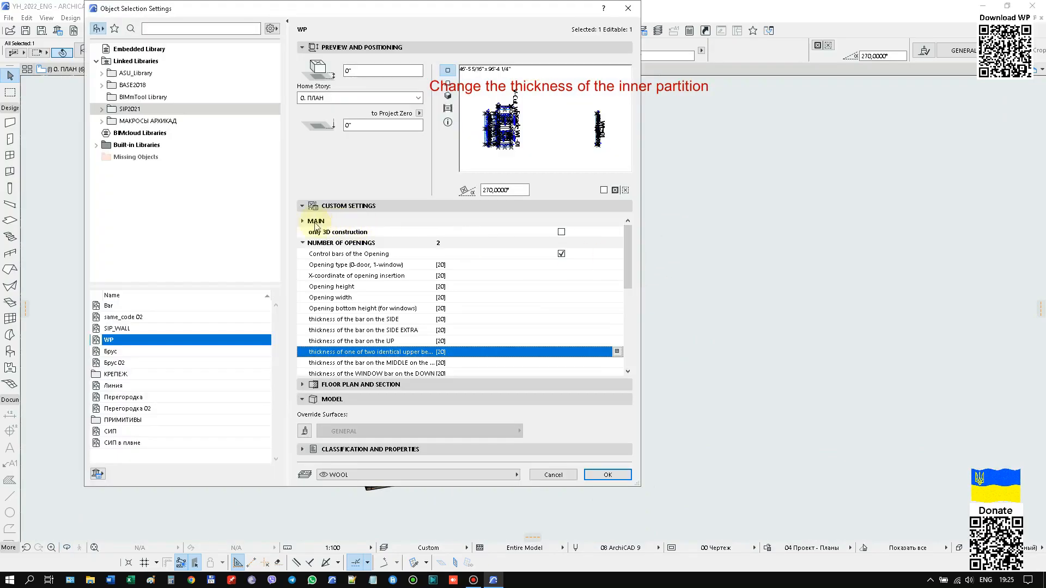
click(302, 222)
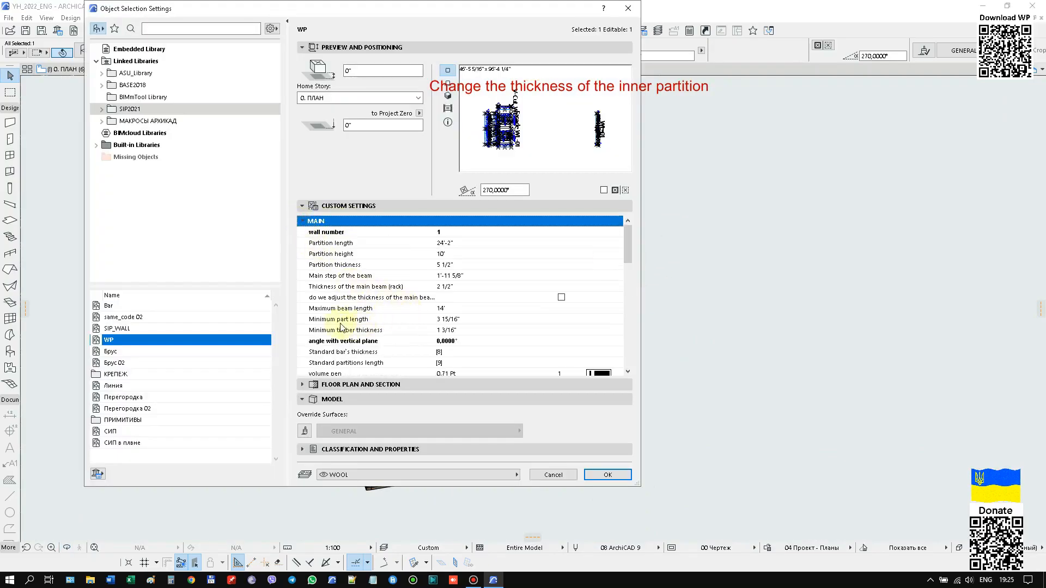
click(478, 266)
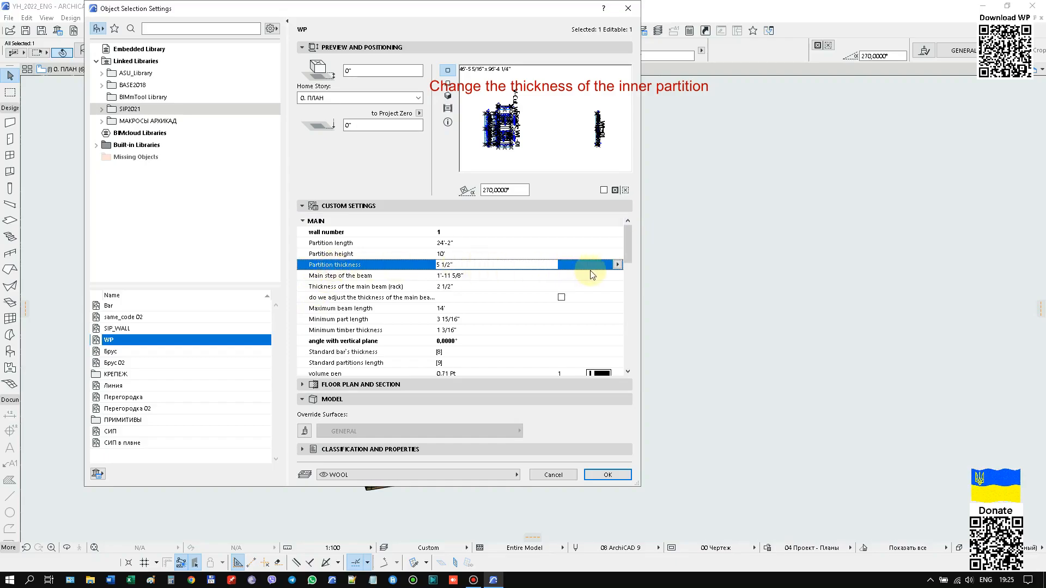
click(618, 265)
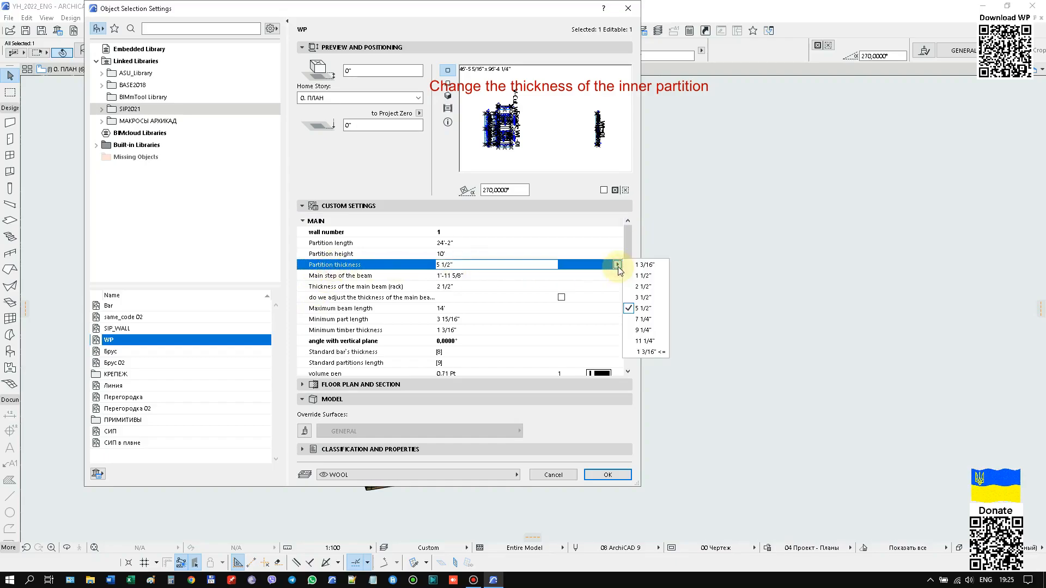
click(634, 298)
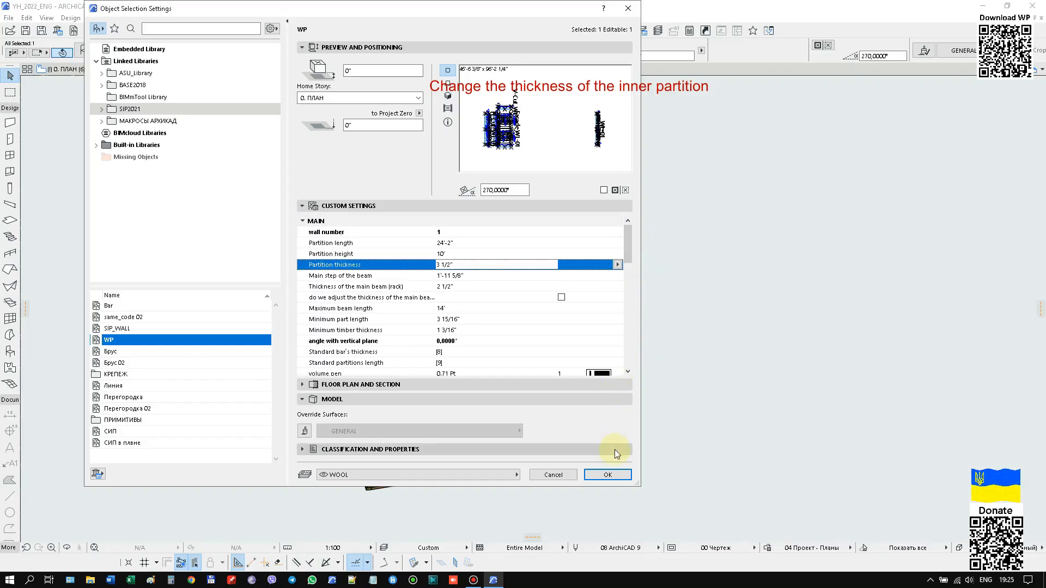
click(607, 474)
Shorten the inner partition to a length of 23'-8 1/2" so it ends at the inner face of the side wall.
scroll(599, 277, up, 6)
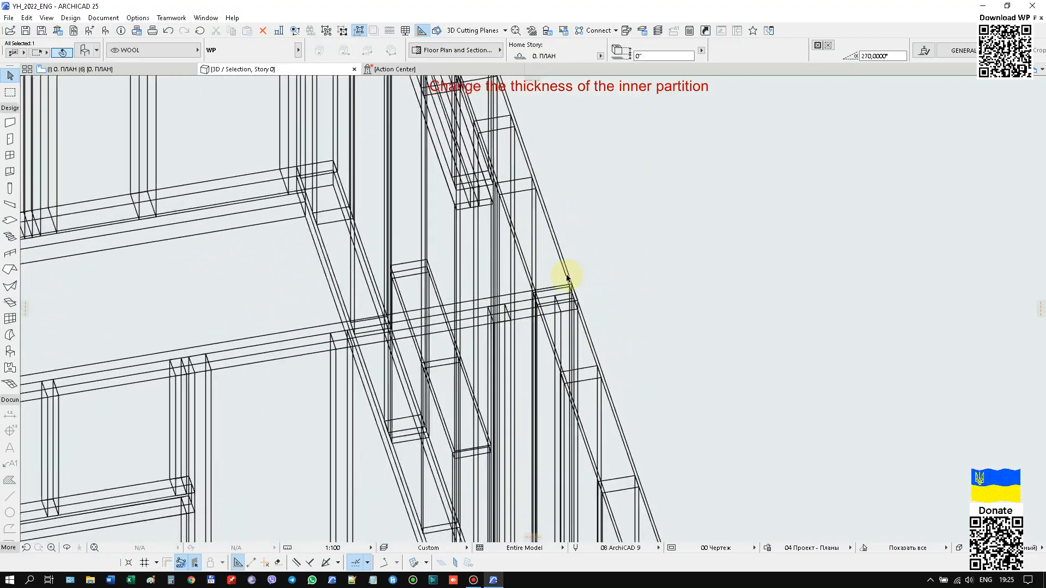
click(586, 328)
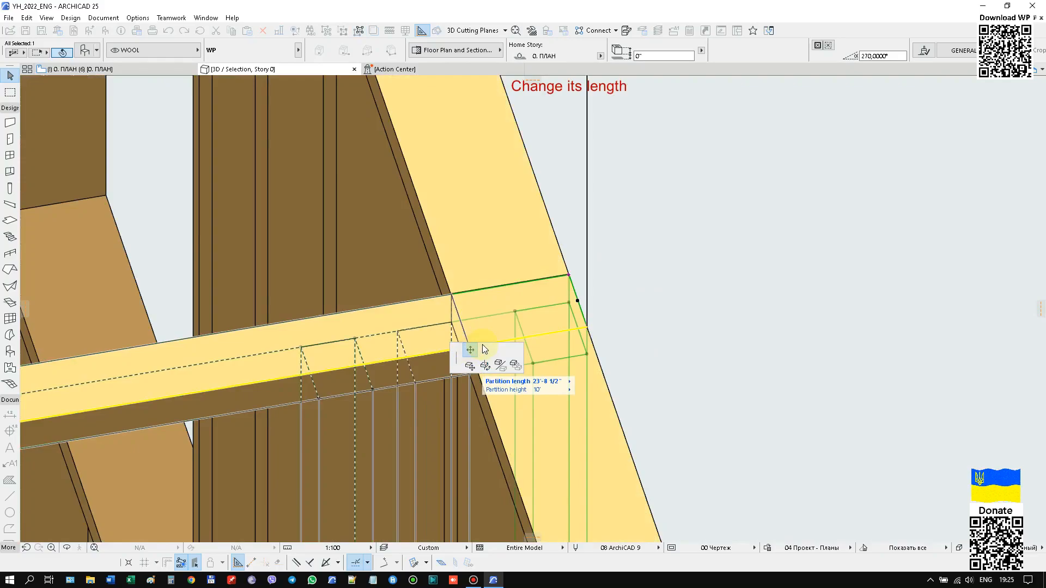
scroll(444, 327, down, 3)
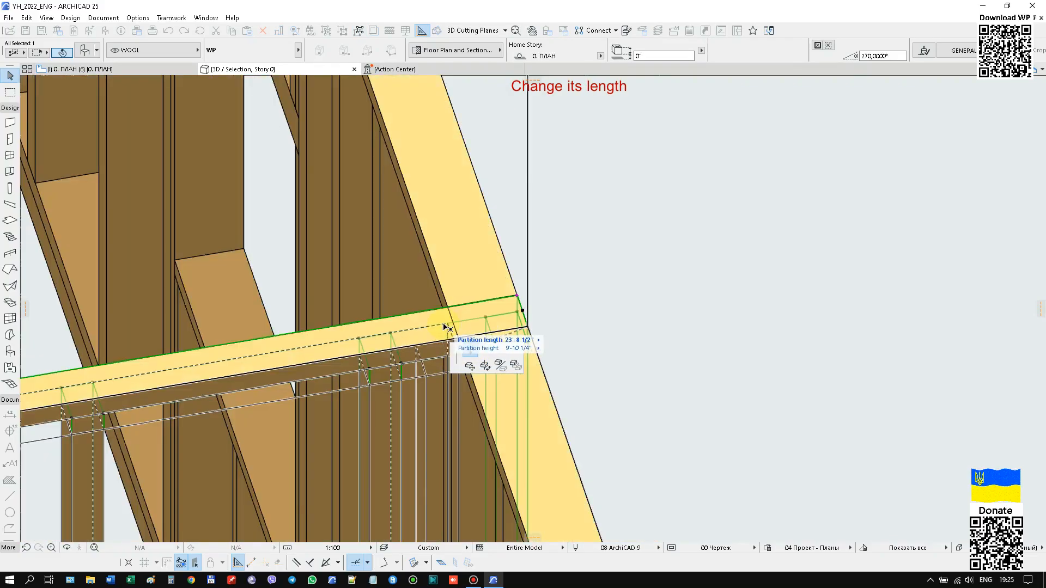
click(453, 330)
scroll(538, 205, down, 3)
scroll(649, 196, down, 5)
Change the bar covering of the inner partition to "Дерево - Орех Горизонтальный".
middle_drag(310, 238, 359, 243)
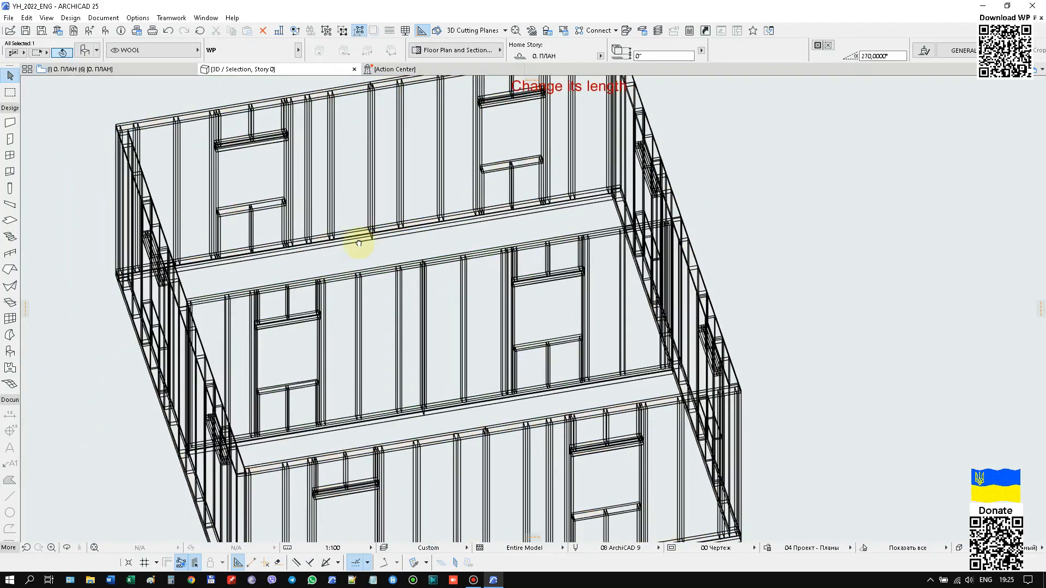
double_click(439, 334)
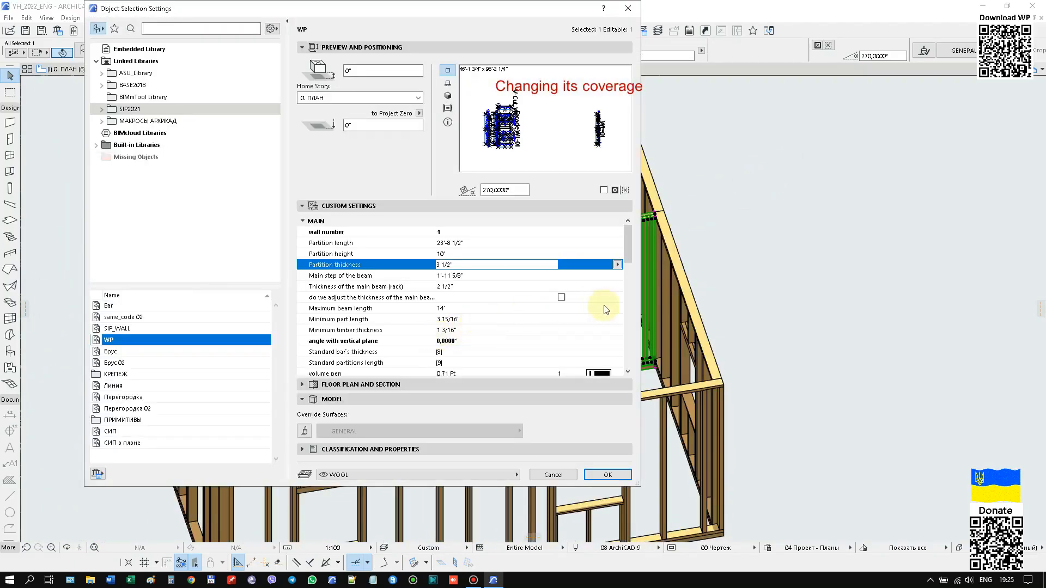
drag(631, 251, 631, 272)
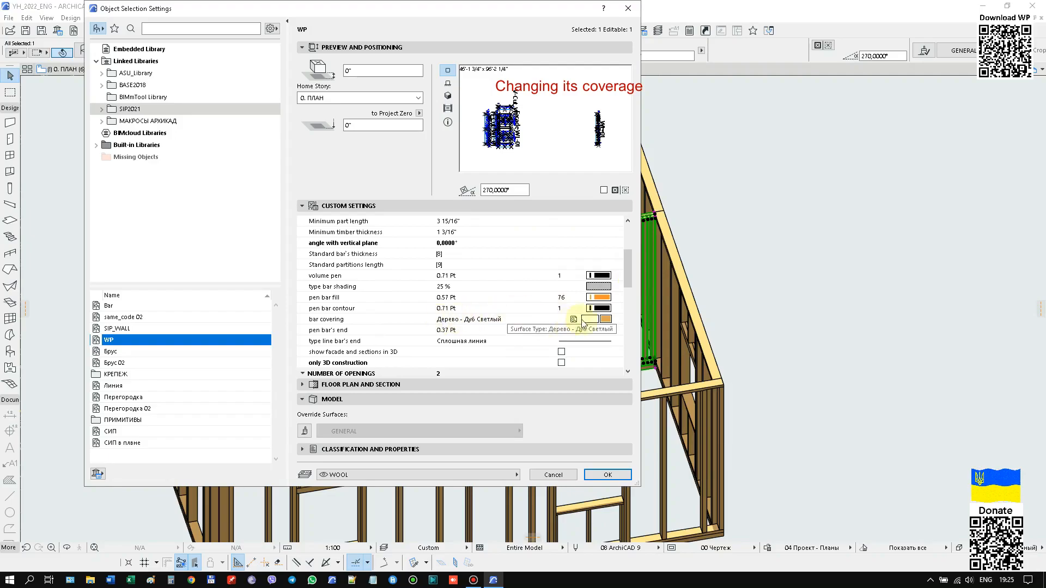
click(606, 320)
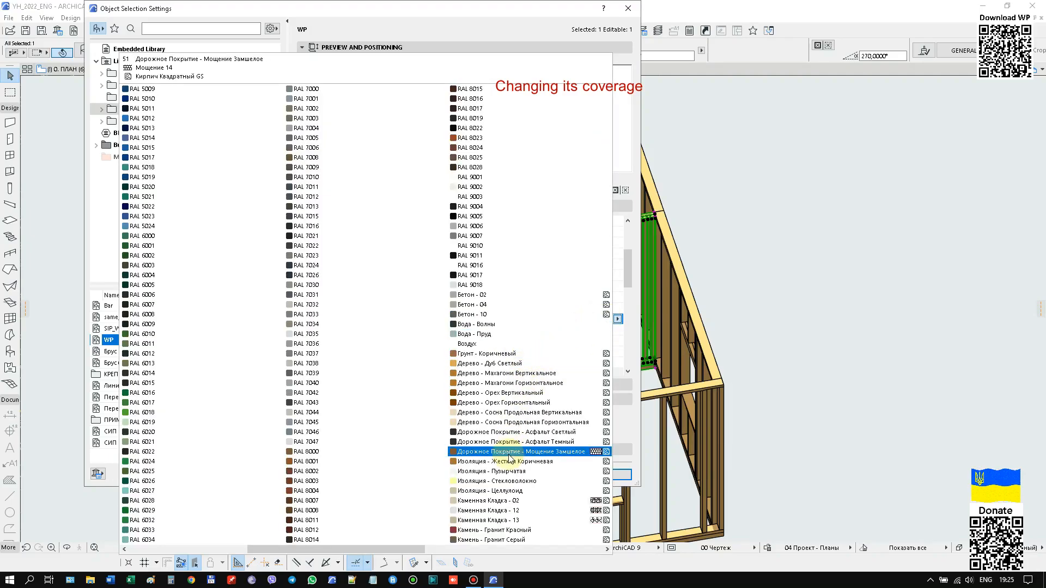
click(498, 404)
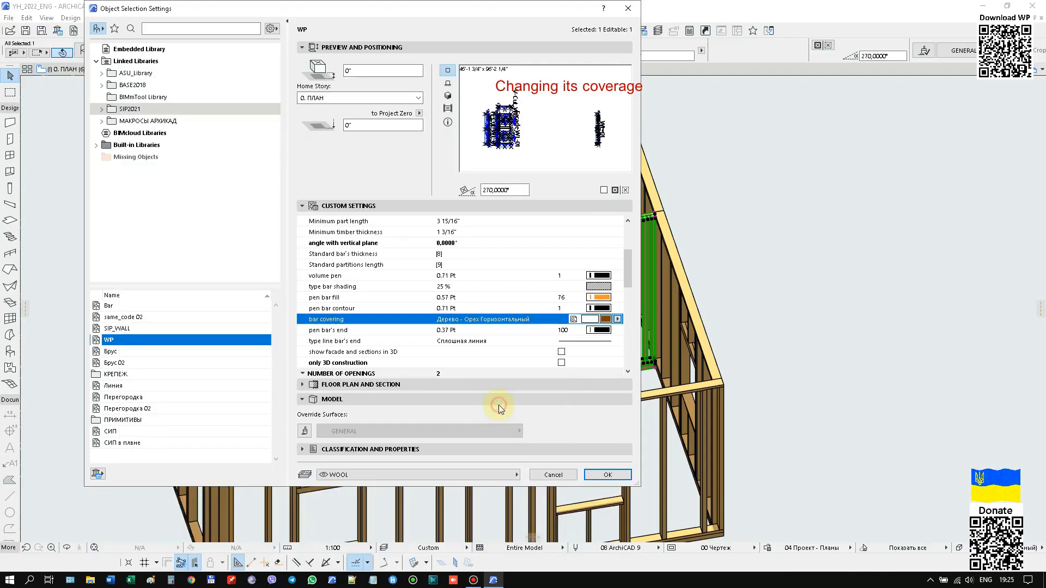
click(593, 475)
Turn both windows of the inner partition into doors by setting the opening type of openings 1 and 2 to 0.
scroll(586, 362, down, 3)
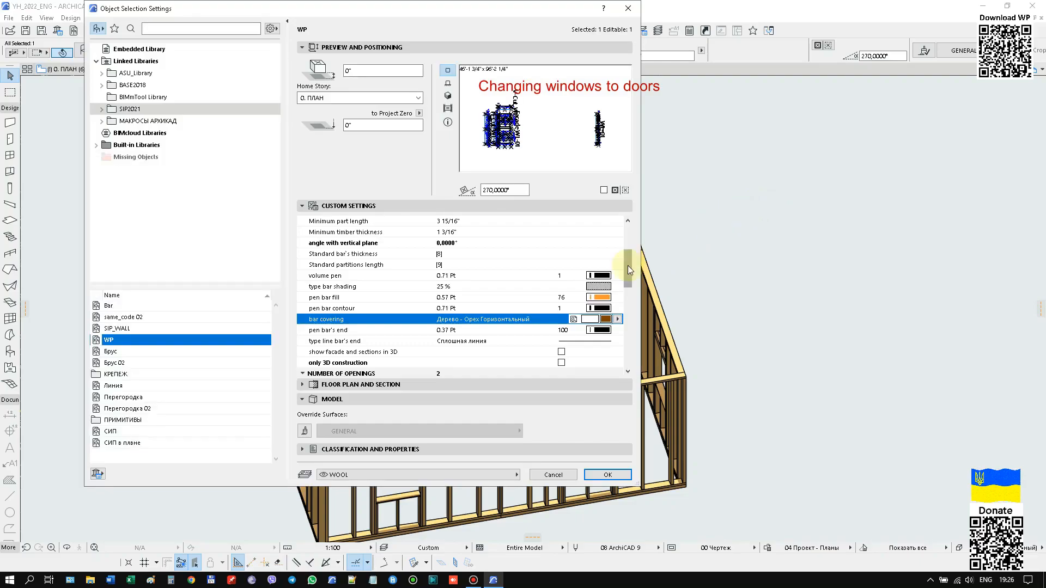
drag(625, 280, 624, 247)
click(303, 221)
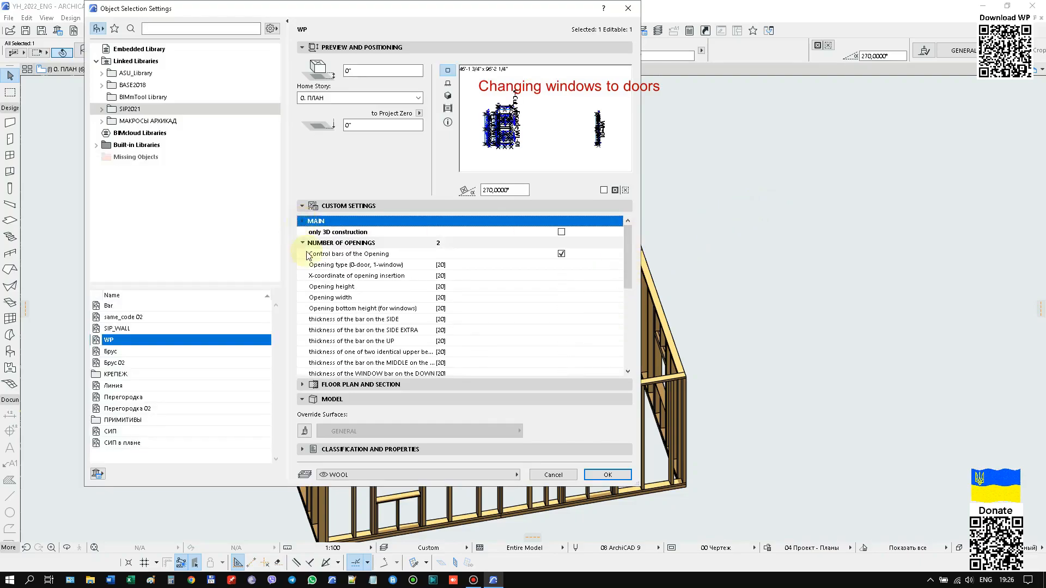
click(447, 265)
click(617, 264)
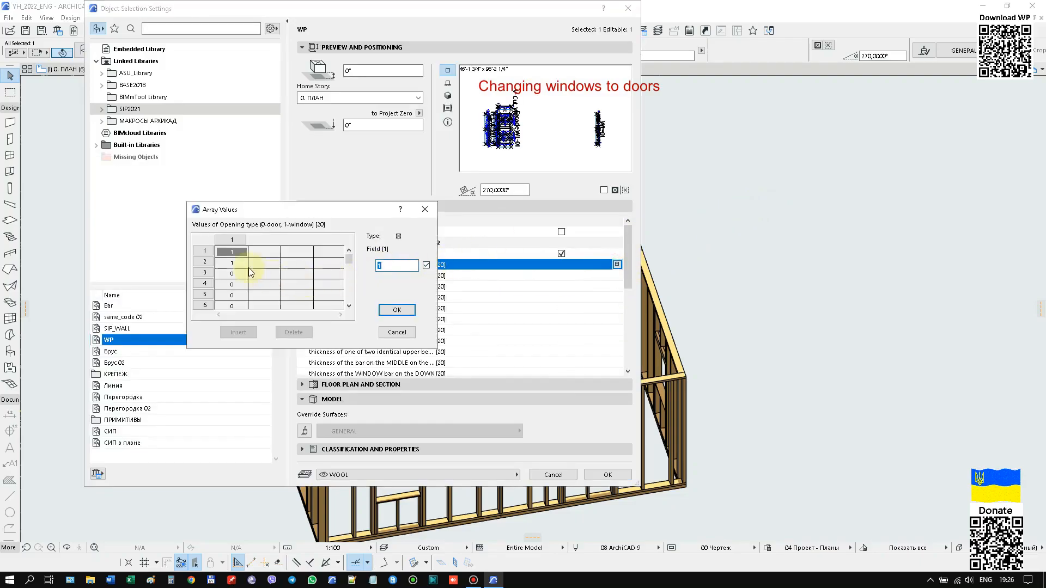
click(265, 267)
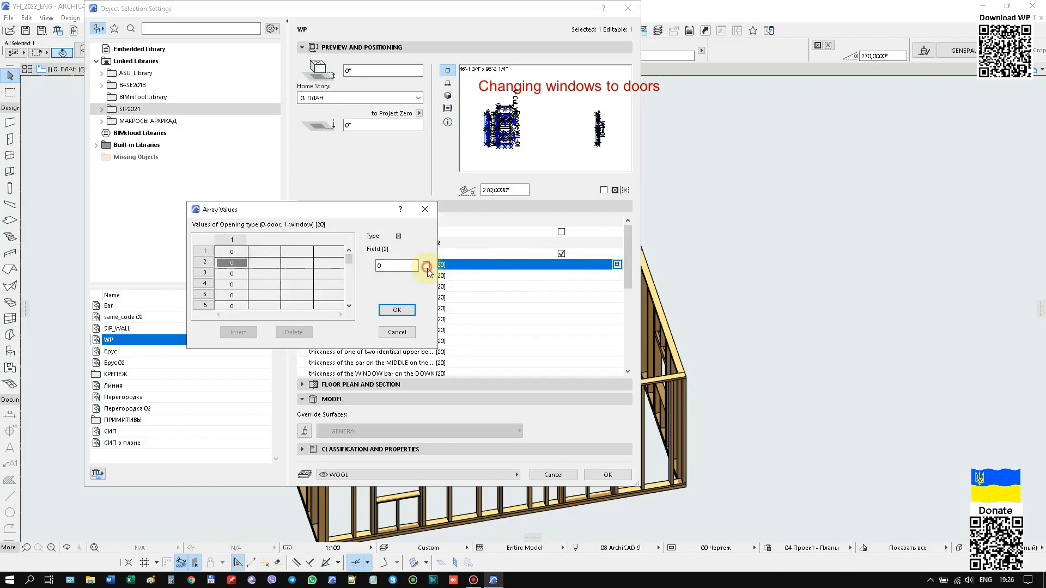
click(409, 310)
key(Return)
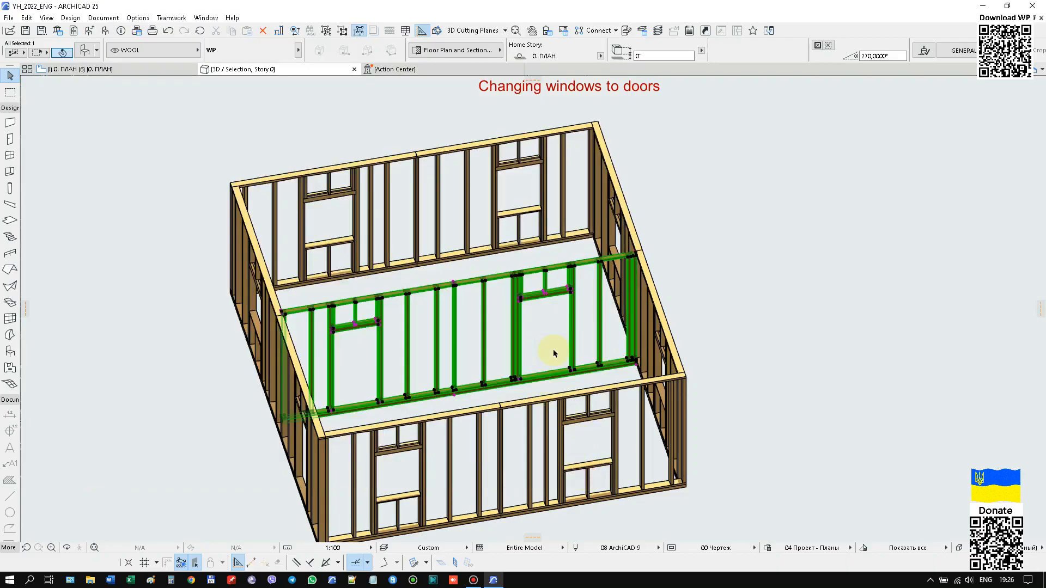
Turn off the control bars of the opening for the inner partition.
scroll(366, 404, up, 5)
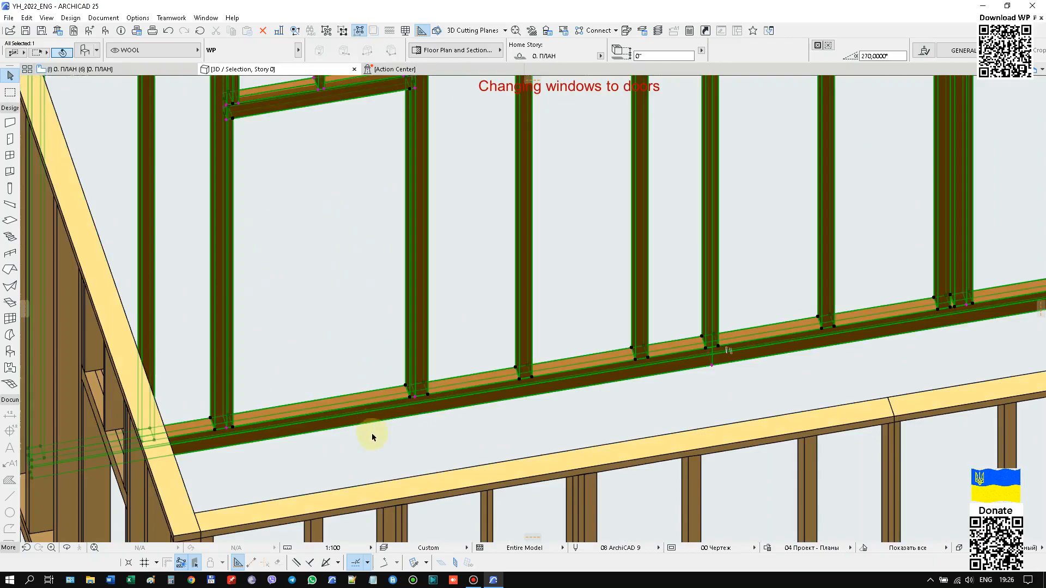
scroll(373, 437, down, 1)
right_click(343, 246)
click(354, 253)
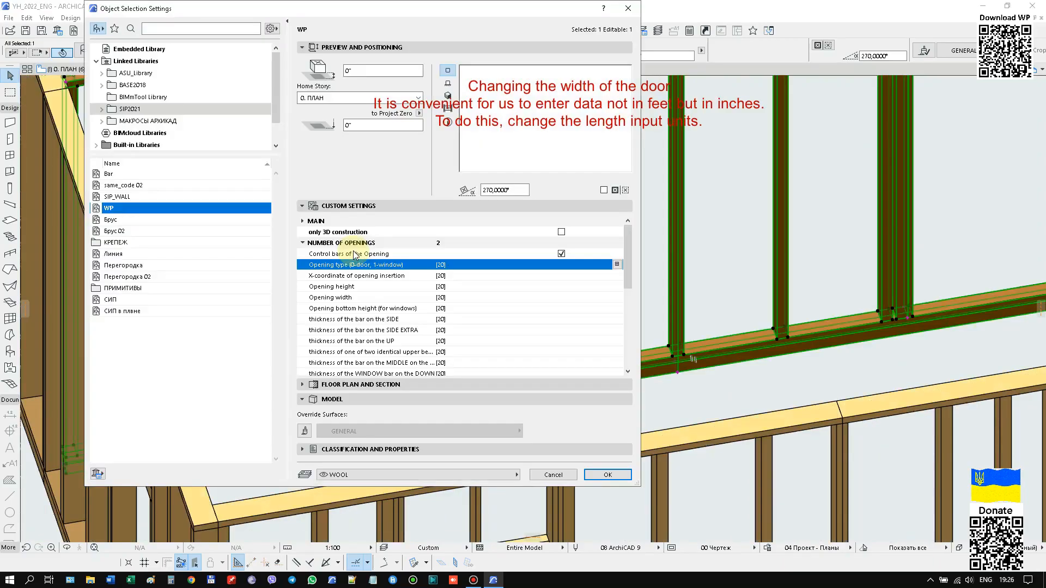
click(562, 254)
click(608, 475)
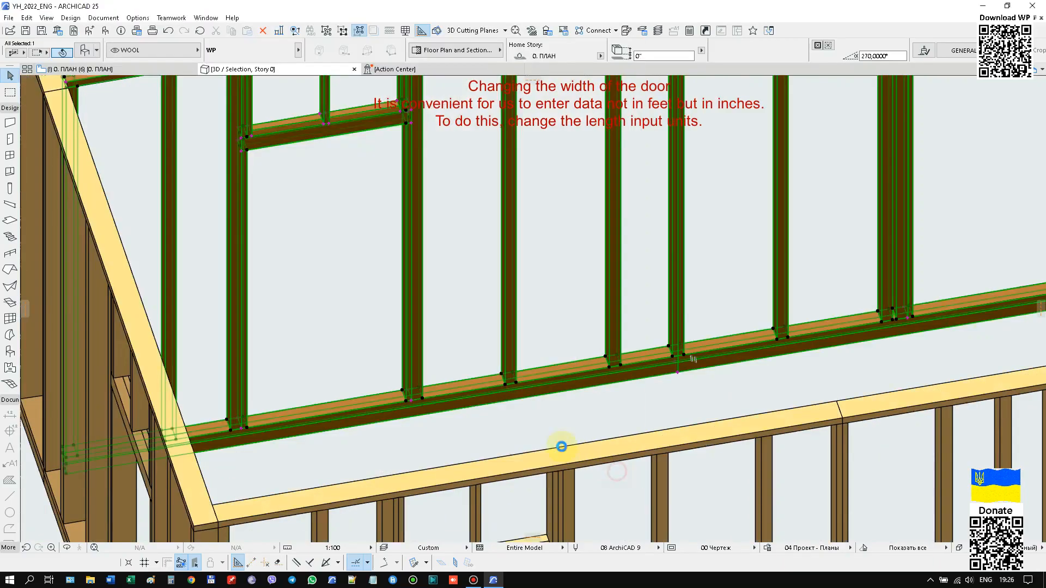
Try to set the opening width of the inner partition's door near the side wall to 2 1/2.
click(409, 418)
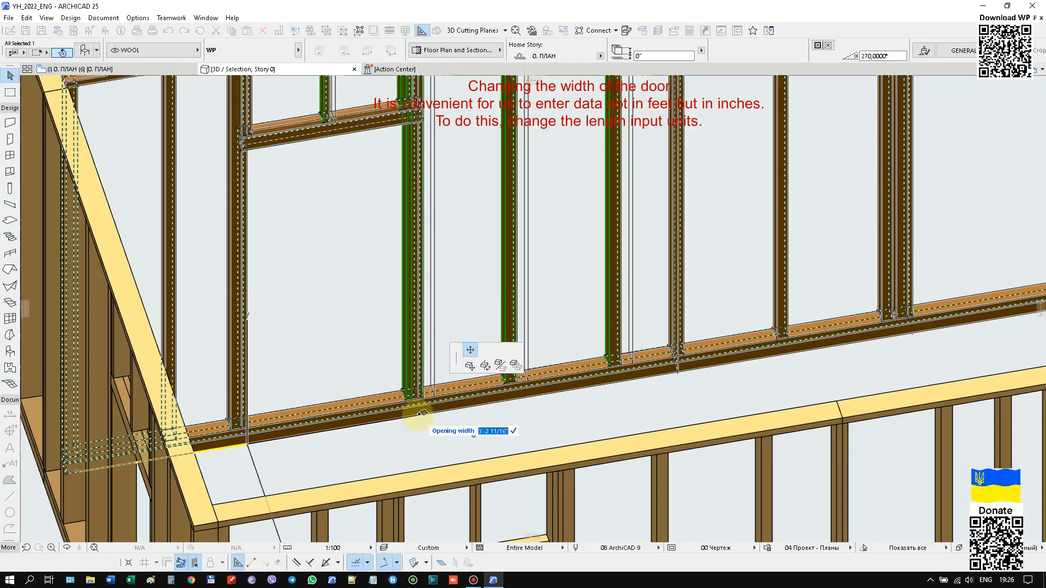
text(2 1/2)
key(Return)
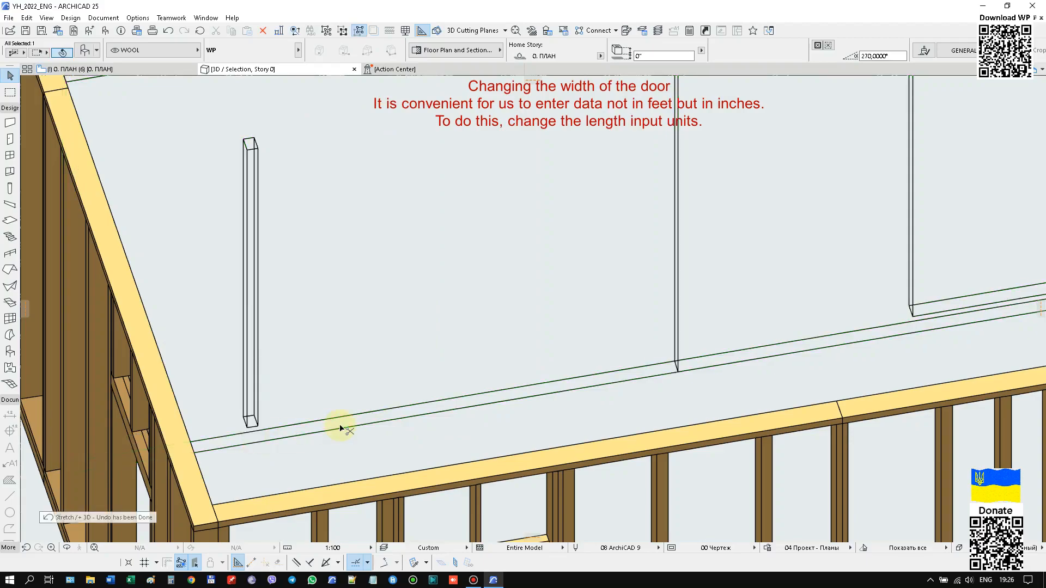
click(406, 419)
click(406, 419)
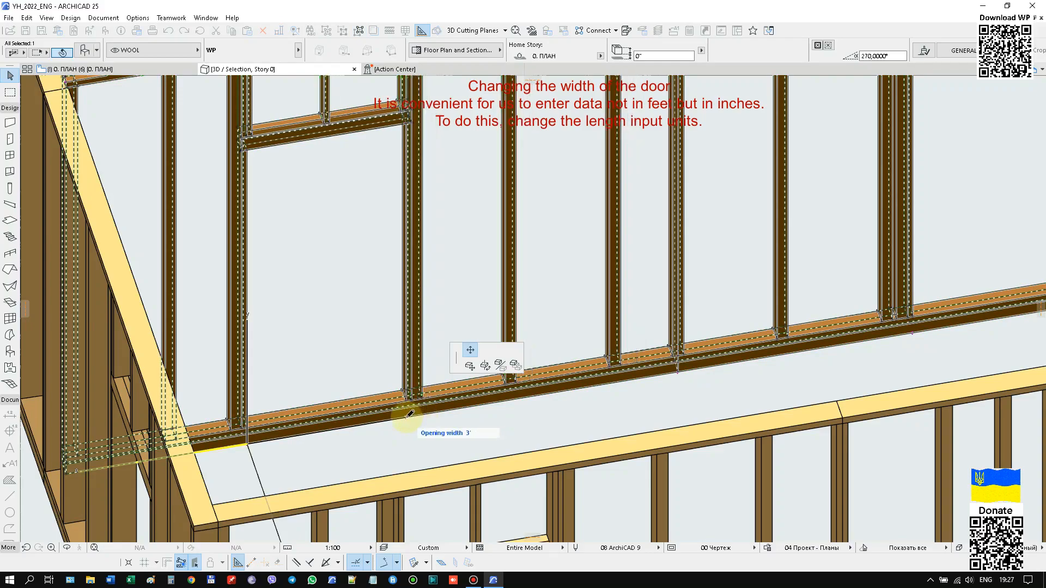
click(408, 416)
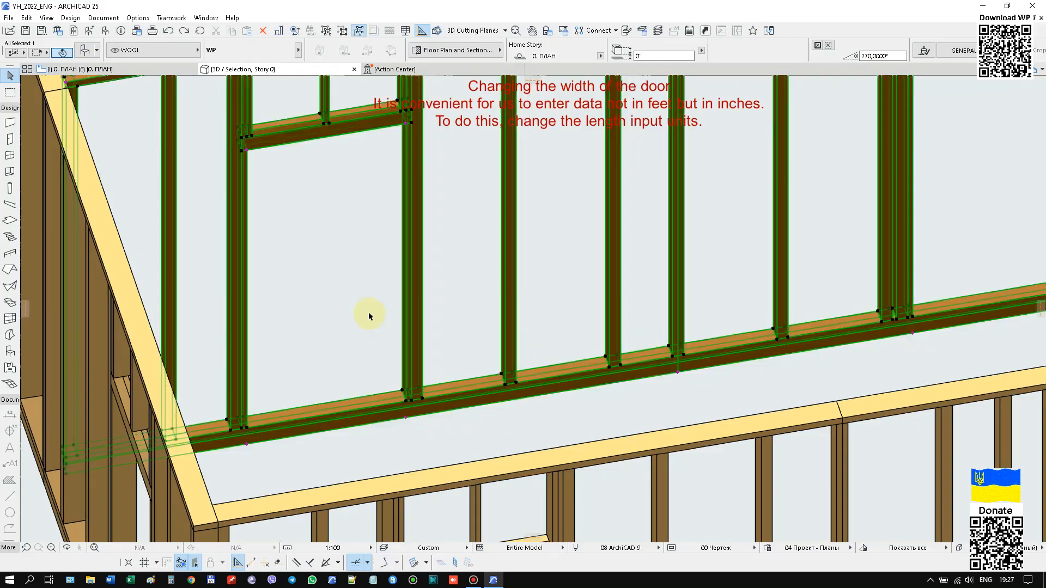
Change the project's working length unit to fractional inches.
click(138, 18)
mouse_move(166, 120)
click(256, 120)
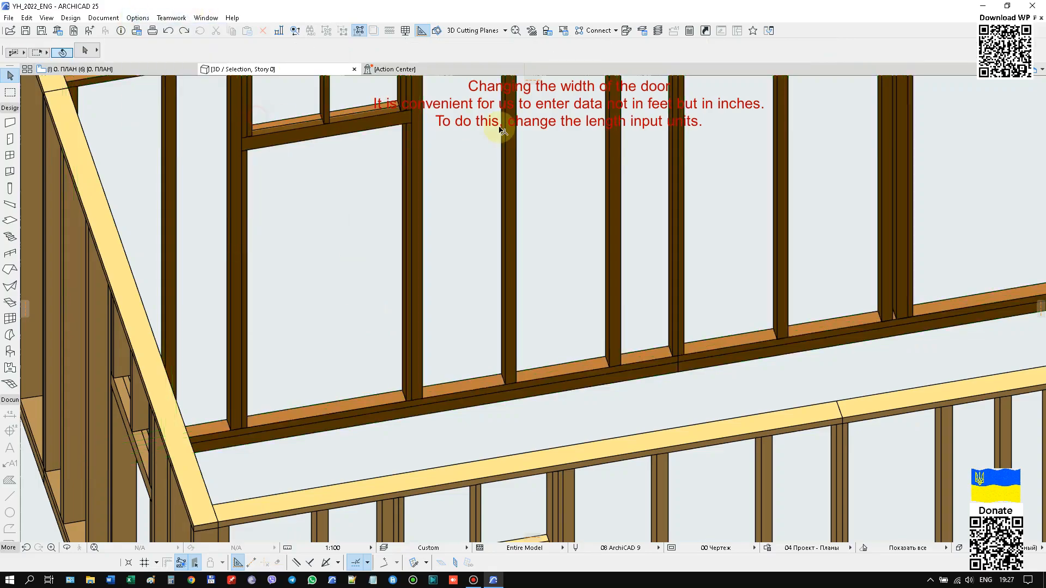
click(629, 125)
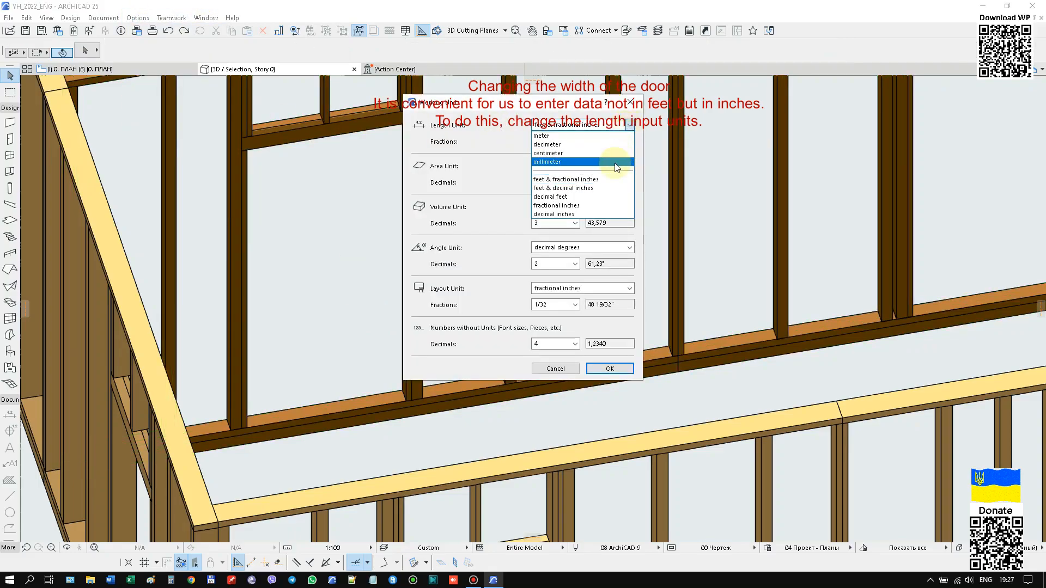
click(593, 206)
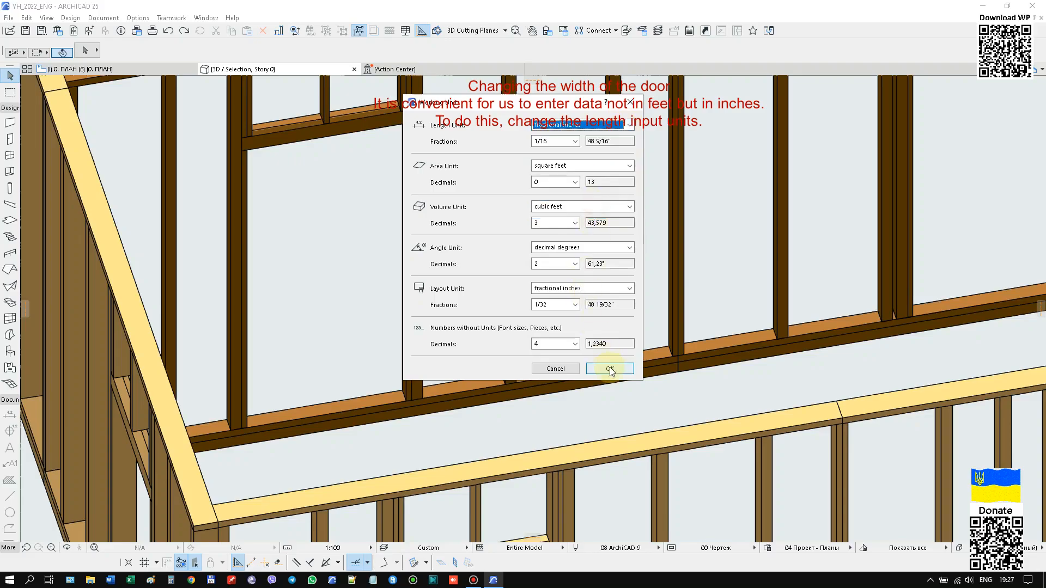
click(595, 367)
Set the opening width of both doors in the inner partition to 30 inches.
click(422, 327)
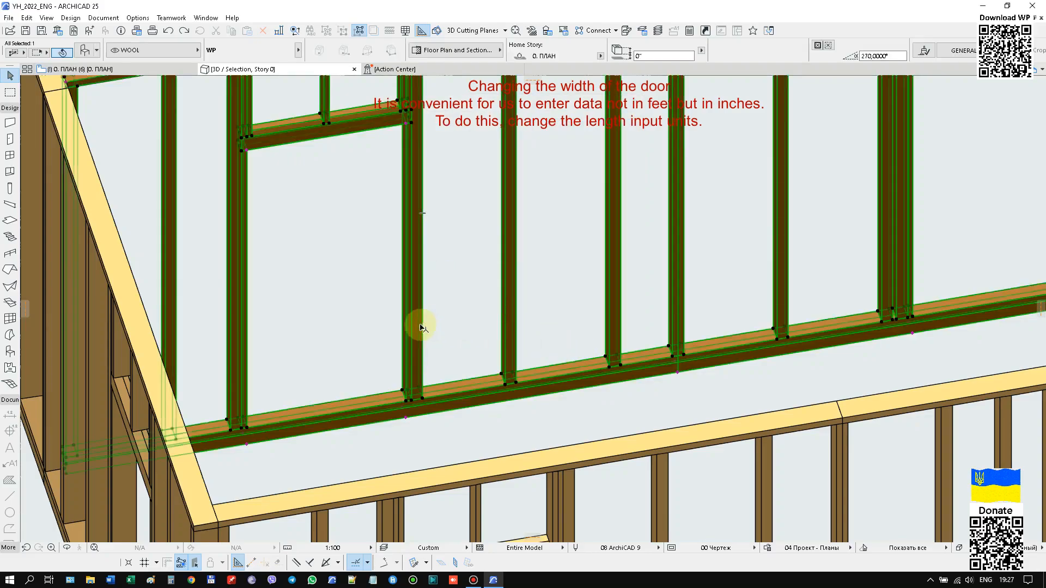
click(407, 420)
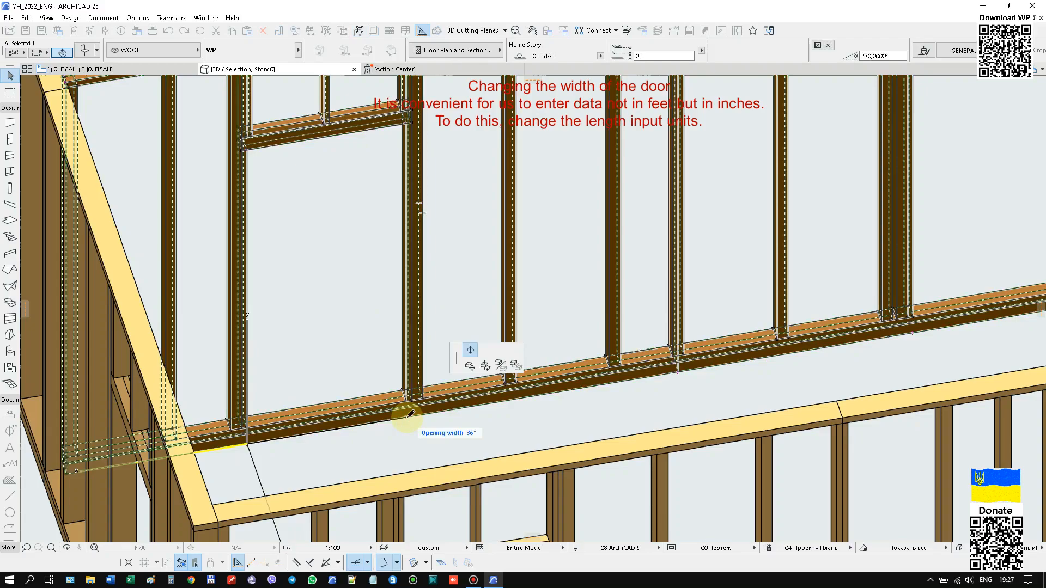
key(Return)
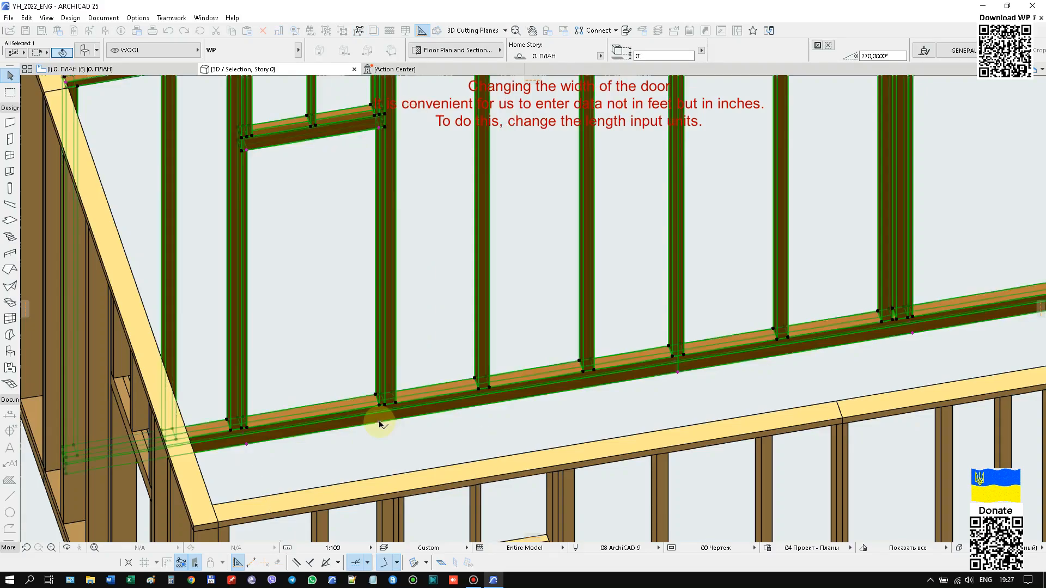
scroll(304, 422, down, 4)
scroll(748, 335, up, 3)
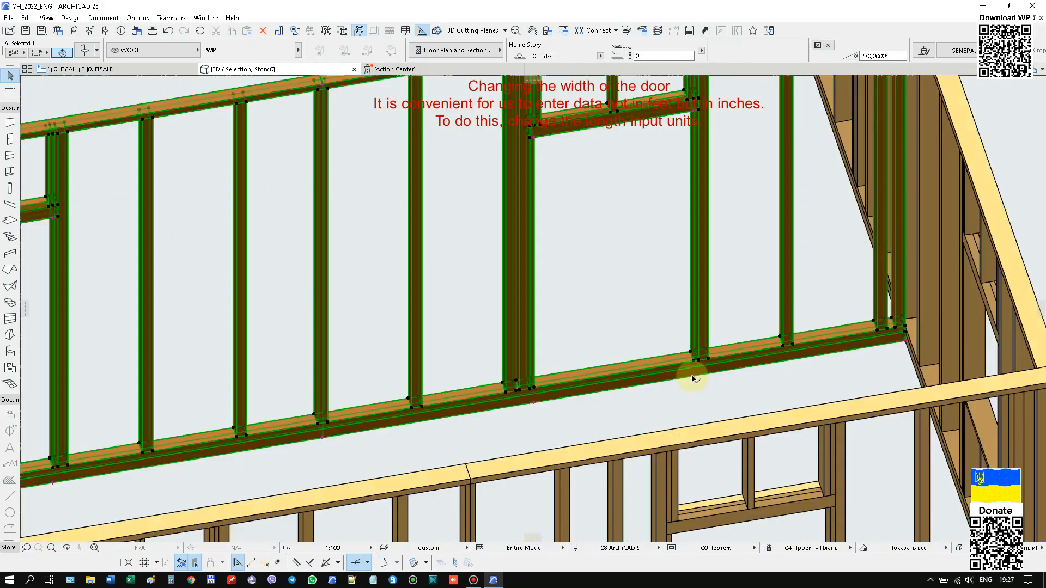
click(696, 373)
text(30)
key(Return)
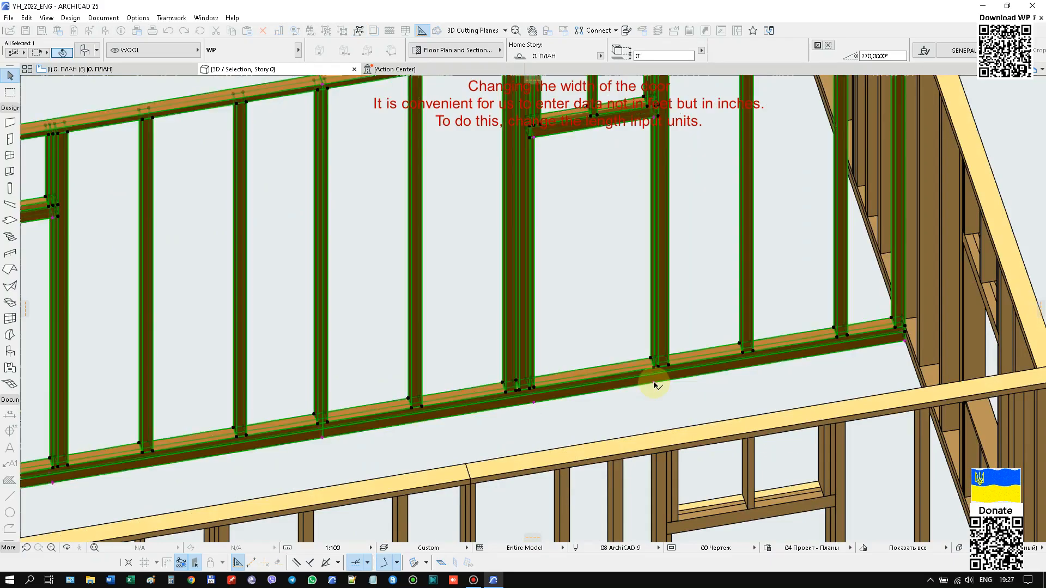
Place a copy of the inner partition along the original, with the copy's end corner near the original's midpoint.
scroll(687, 380, down, 4)
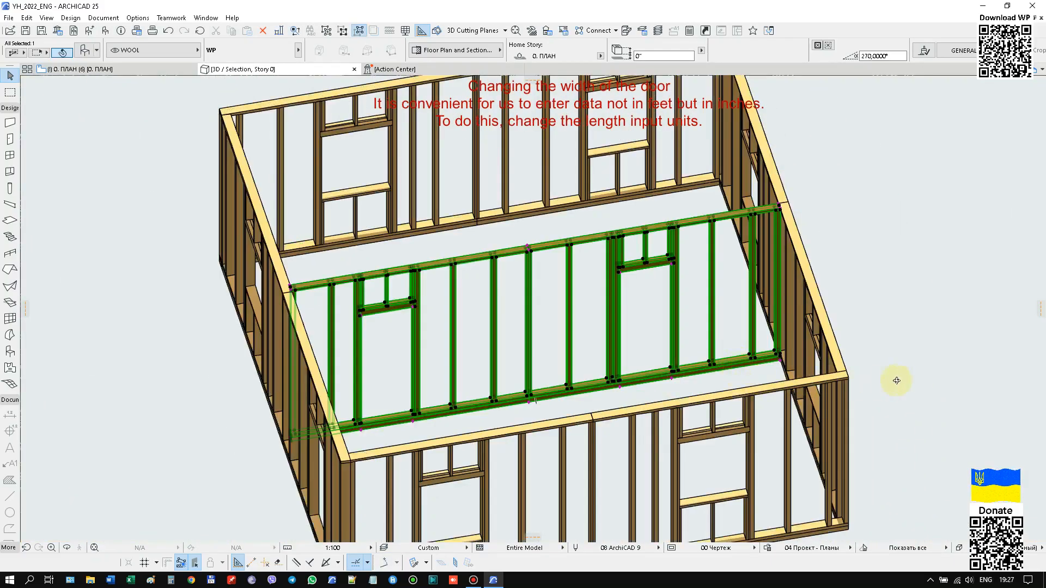
scroll(483, 357, down, 5)
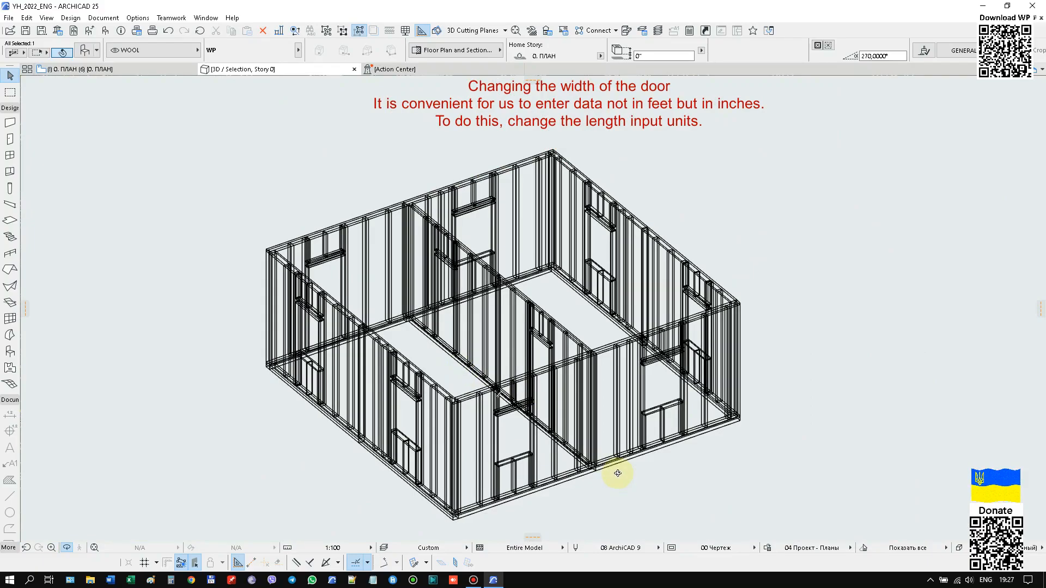
click(559, 299)
click(542, 312)
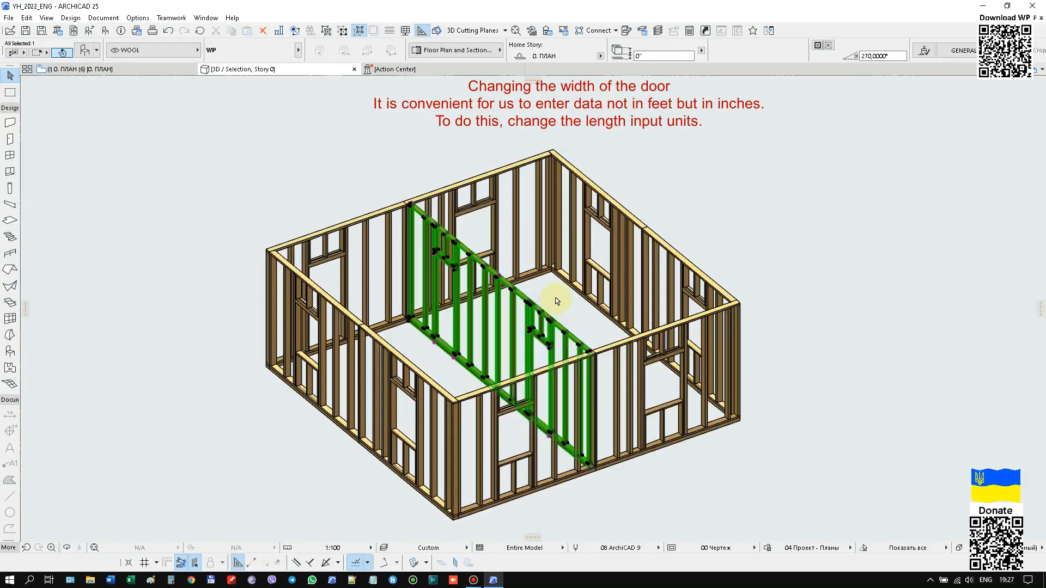
scroll(401, 191, up, 10)
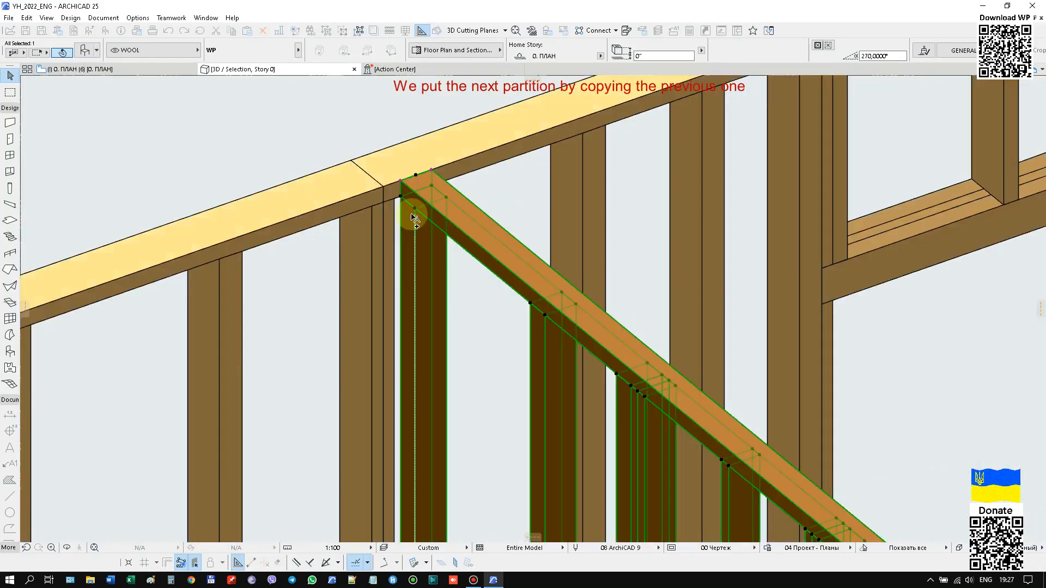
click(401, 186)
scroll(346, 267, down, 9)
scroll(523, 378, up, 3)
scroll(525, 380, up, 4)
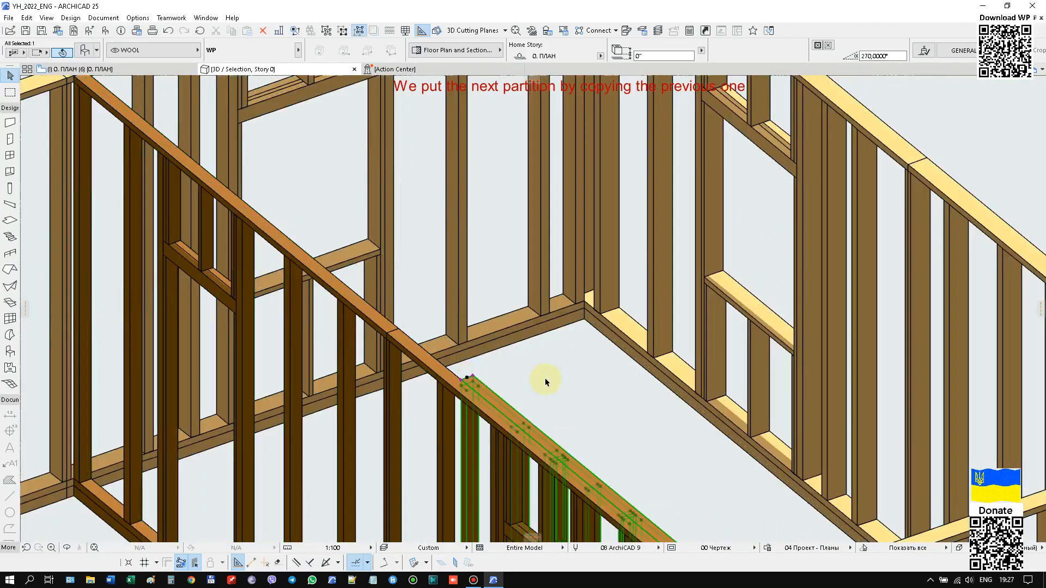
Rotate the copied partition about its end corner so that it stands perpendicular to the original inner partition.
scroll(454, 394, up, 2)
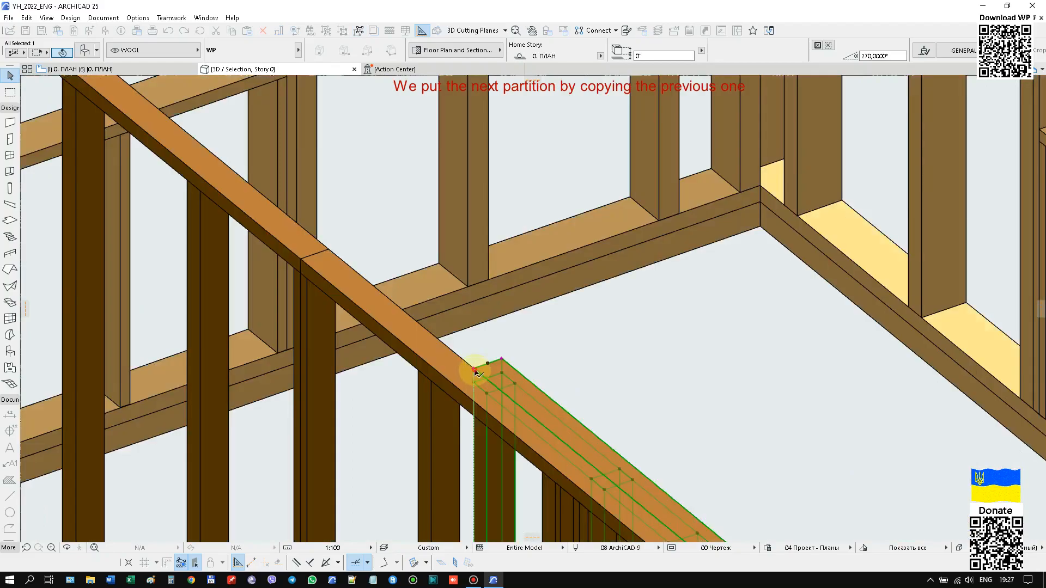
click(493, 387)
click(506, 361)
scroll(374, 388, down, 8)
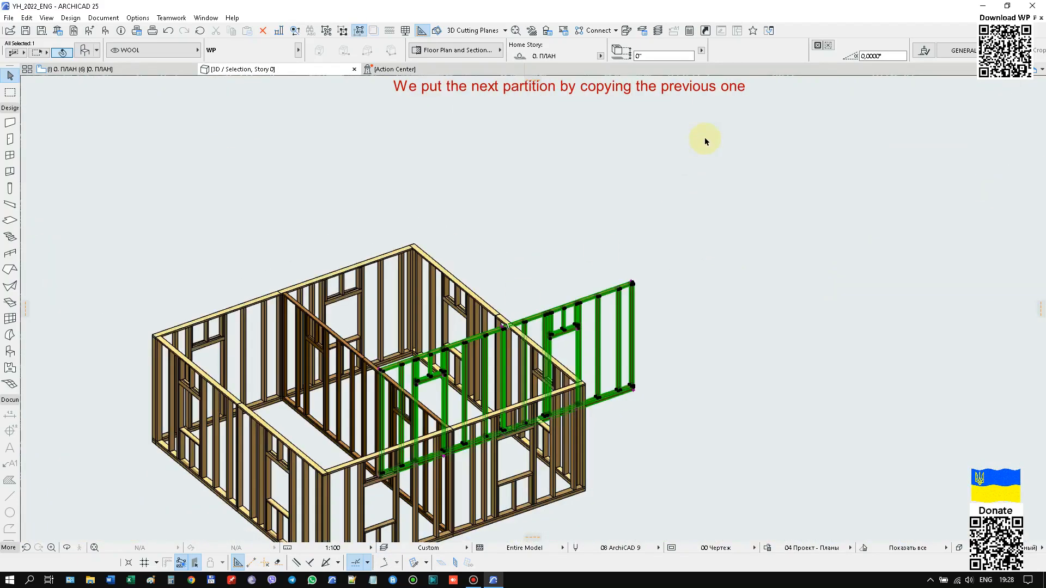
Remove both doors from the copied partition through its object settings.
right_click(688, 148)
click(702, 157)
click(499, 243)
click(618, 243)
click(628, 241)
click(601, 475)
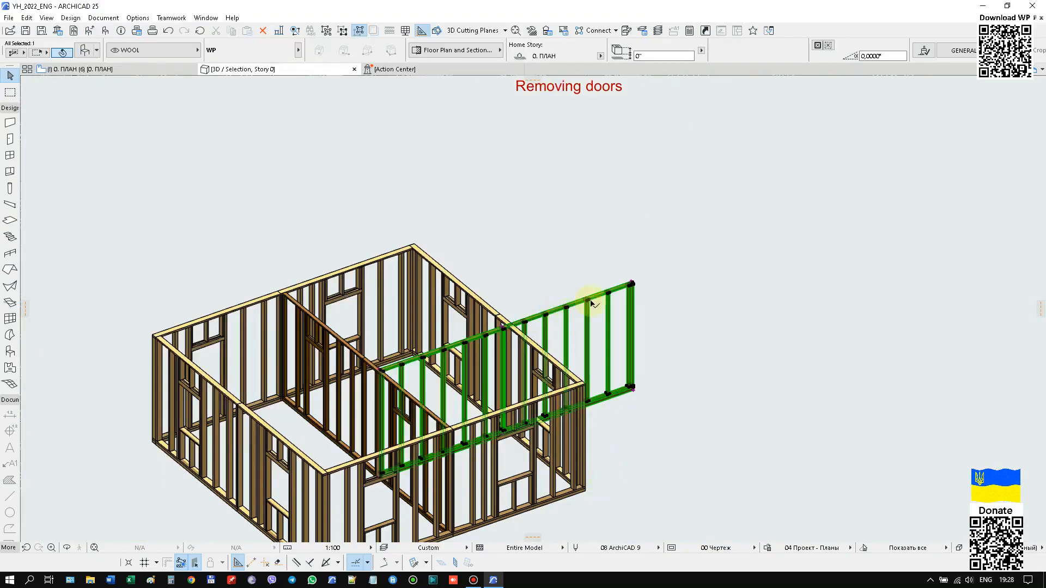
Shorten the copied partition by moving its free end back to the outer wall it crosses.
scroll(635, 280, up, 10)
scroll(719, 252, down, 5)
scroll(729, 261, up, 3)
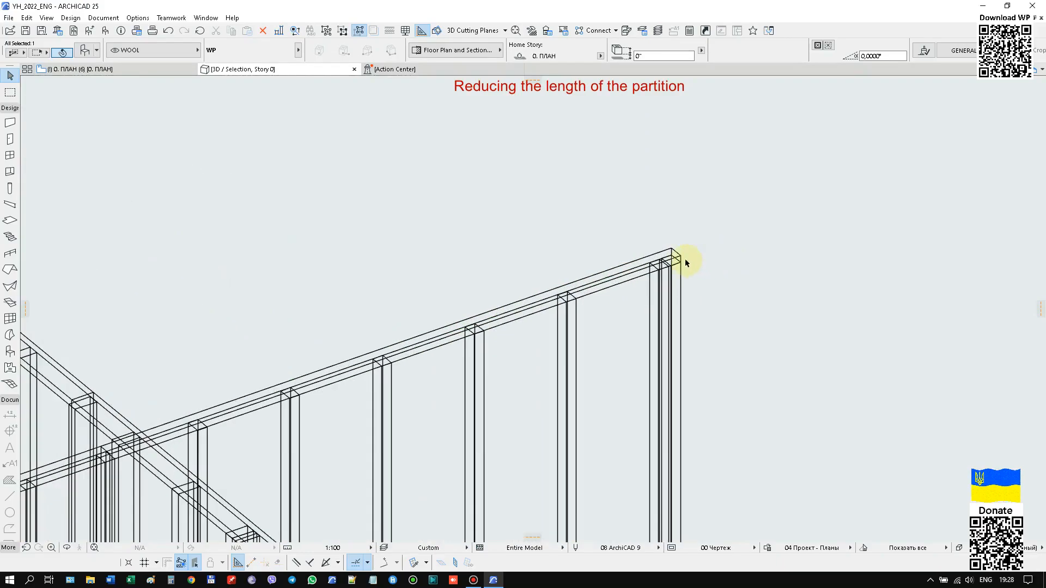
click(683, 253)
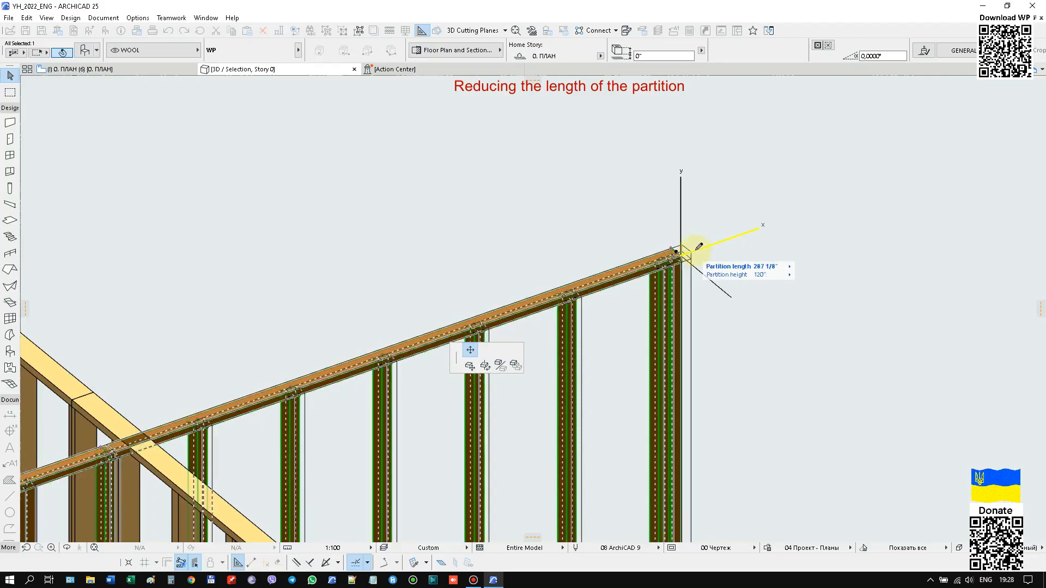
scroll(646, 256, down, 5)
scroll(427, 279, up, 6)
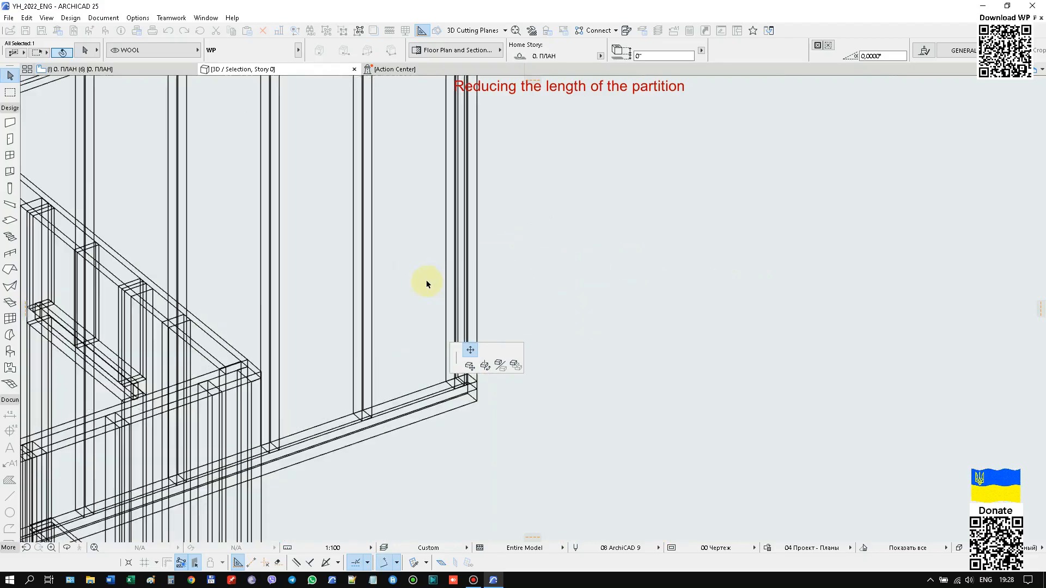
click(227, 369)
Shift the section boundary of the rear outer wall so its bar stands opposite the end of the long inner partition.
scroll(685, 289, down, 5)
scroll(316, 272, up, 5)
scroll(701, 236, down, 5)
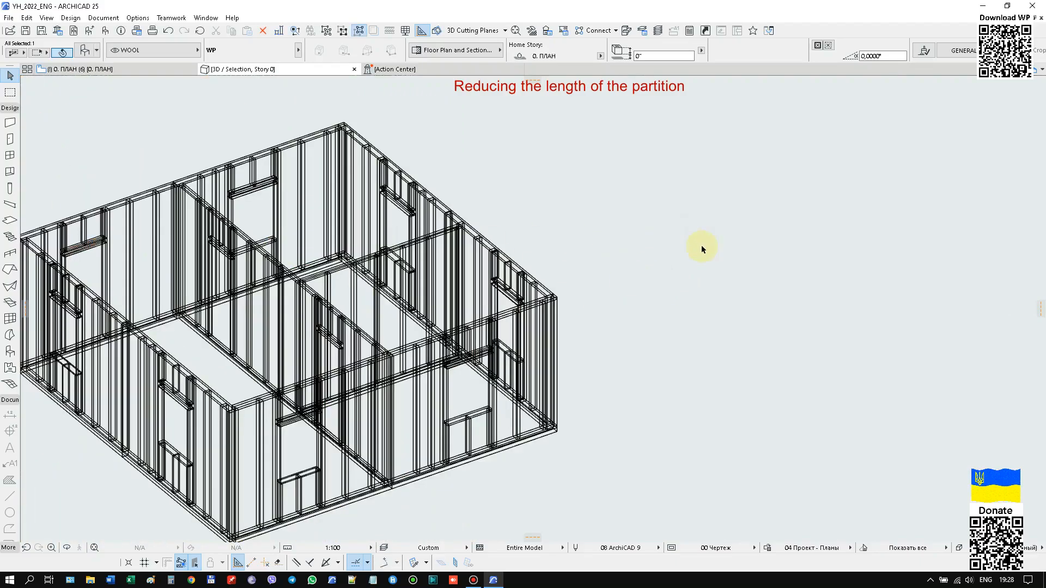
middle_drag(629, 188, 748, 237)
scroll(280, 233, up, 1)
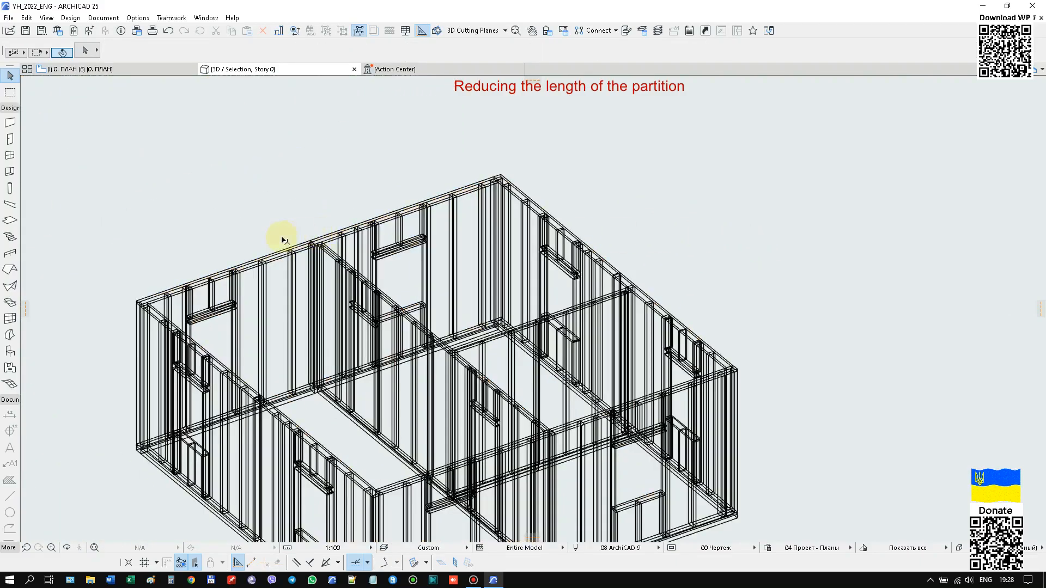
scroll(283, 261, up, 4)
click(293, 279)
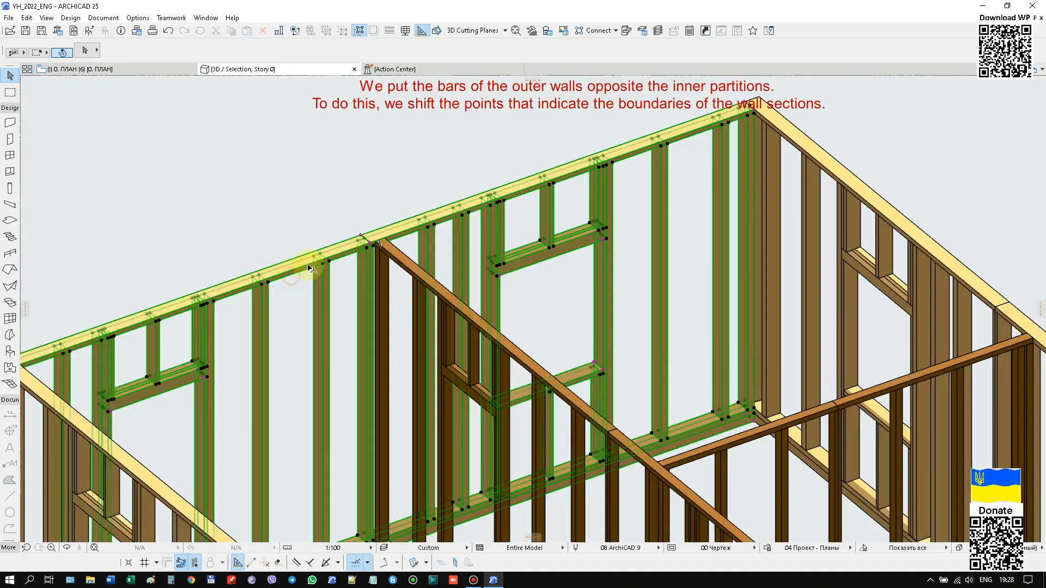
scroll(376, 234, up, 4)
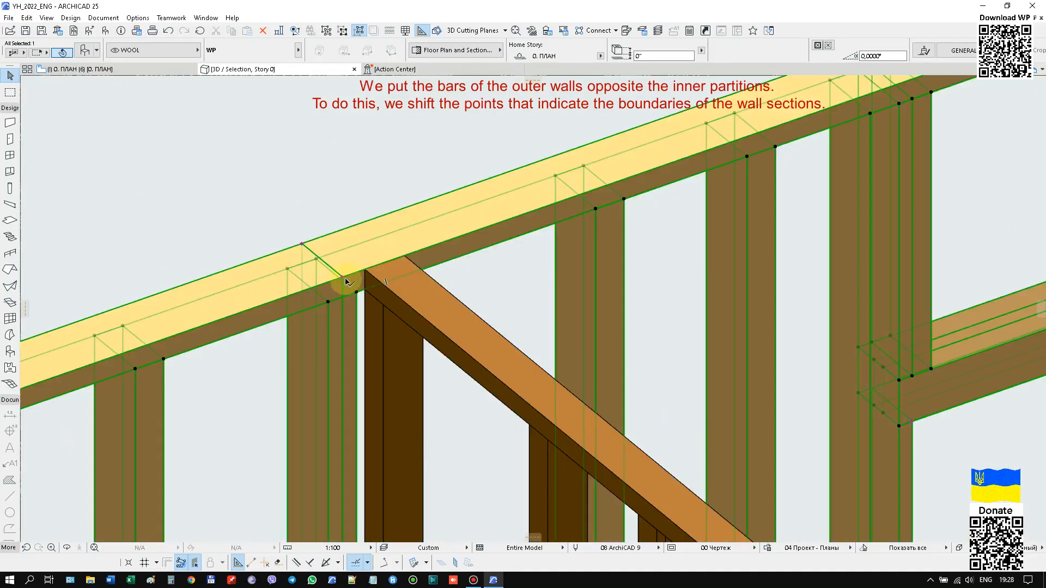
click(343, 277)
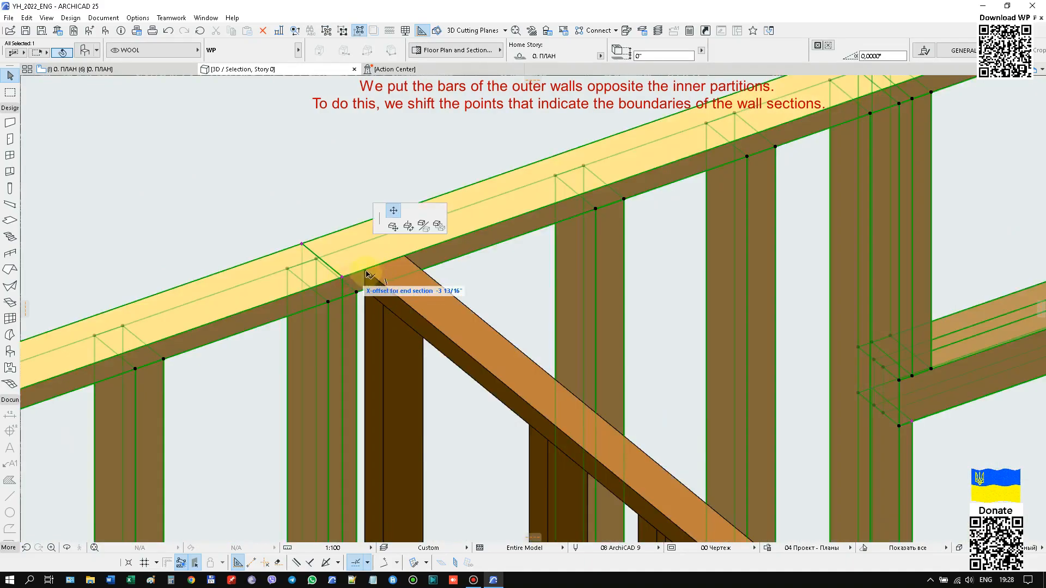
click(385, 262)
scroll(275, 175, down, 5)
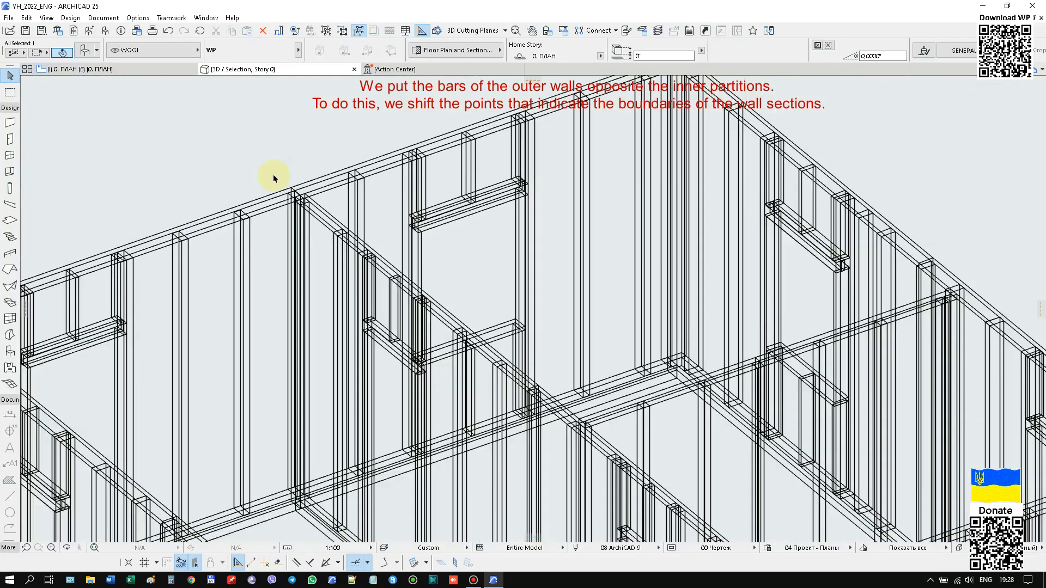
Shift the section boundary of the side outer wall so its bar stands opposite the end of the cross partition.
scroll(626, 245, up, 5)
click(629, 278)
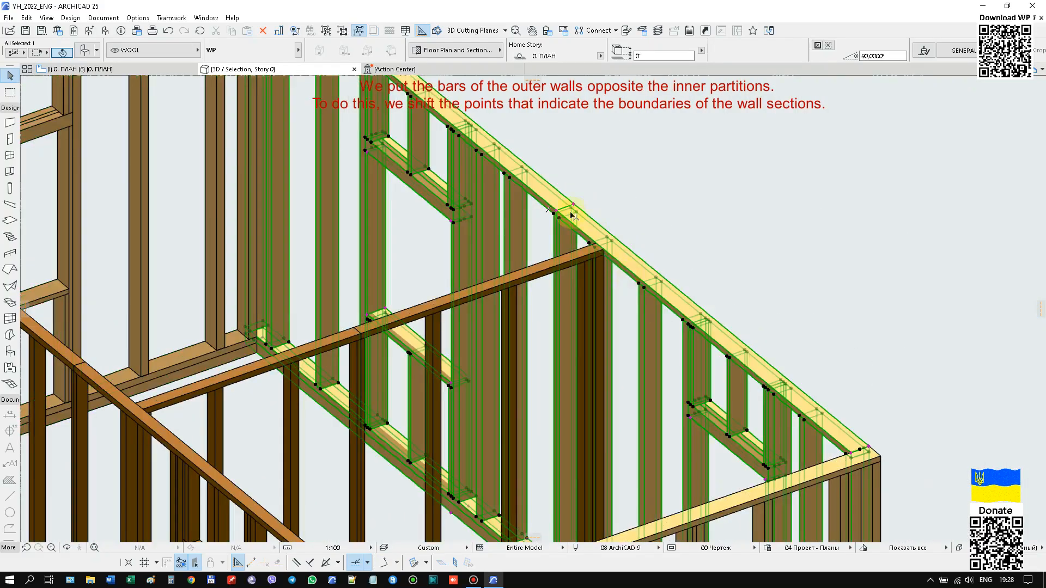
scroll(599, 225, up, 3)
click(545, 211)
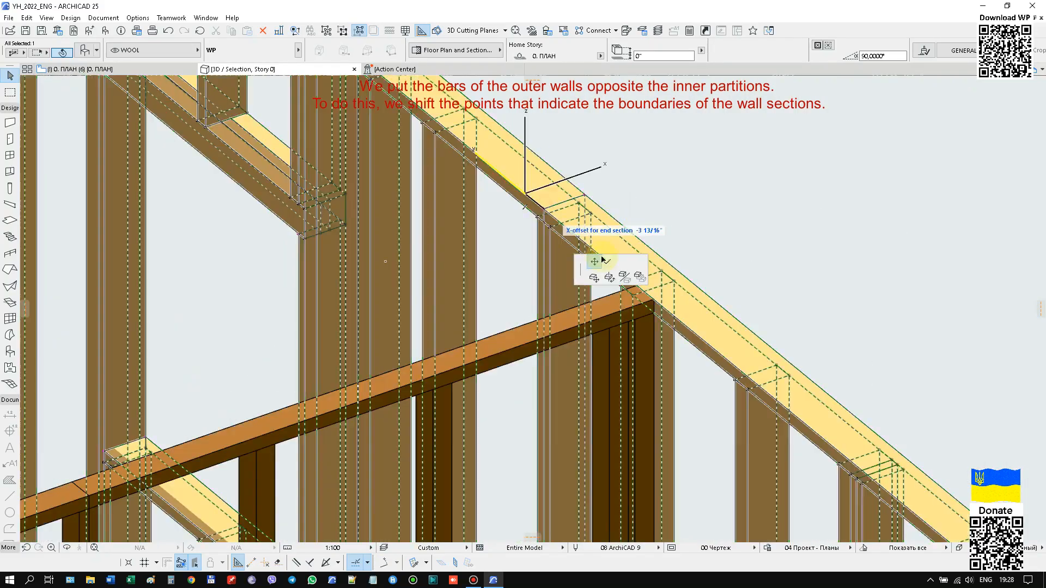
scroll(648, 288, up, 3)
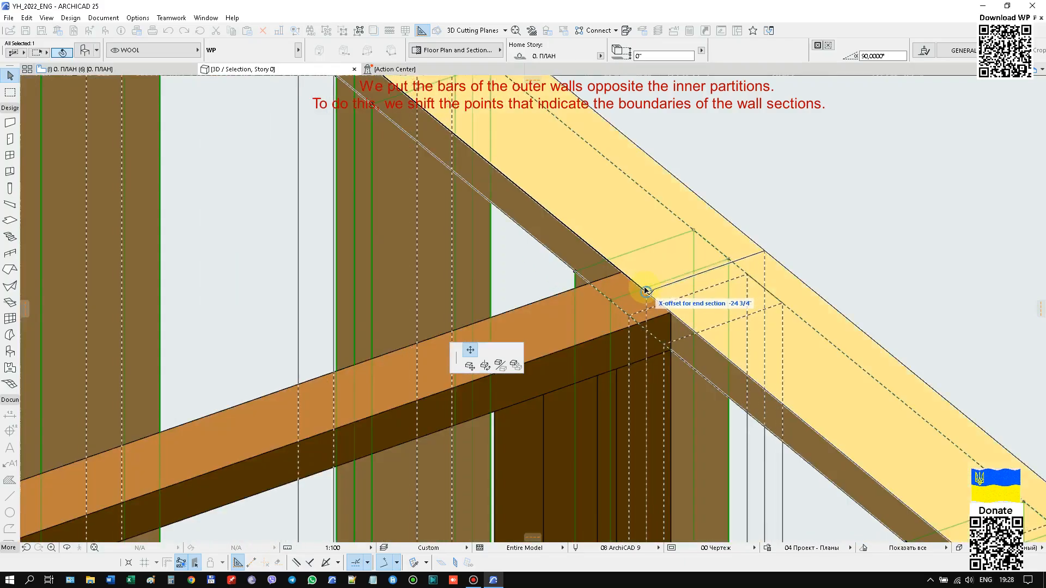
click(651, 290)
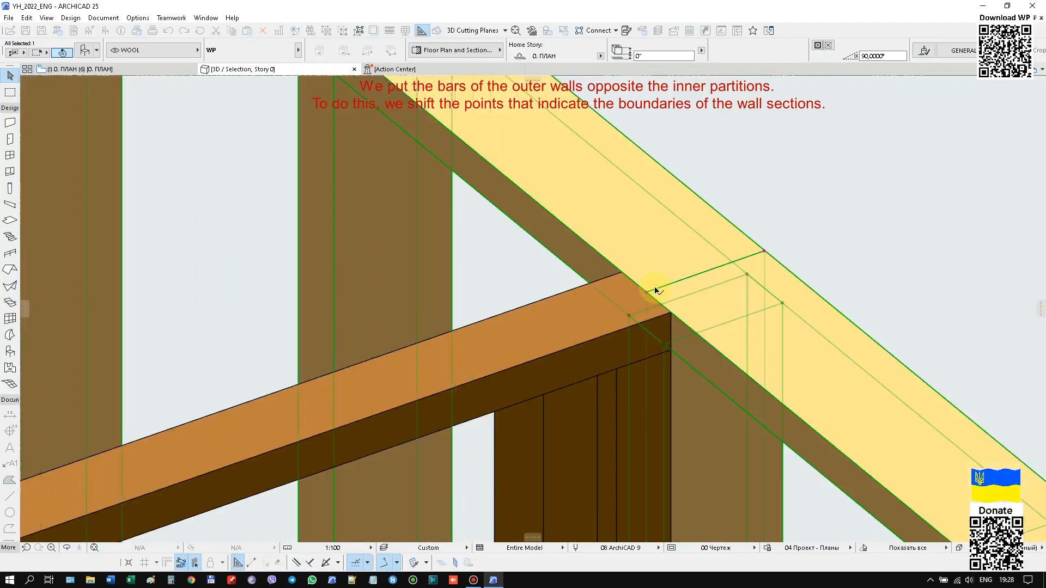
Shift the section boundary of the front outer wall so its bar lines up with the long inner partition.
scroll(762, 202, down, 8)
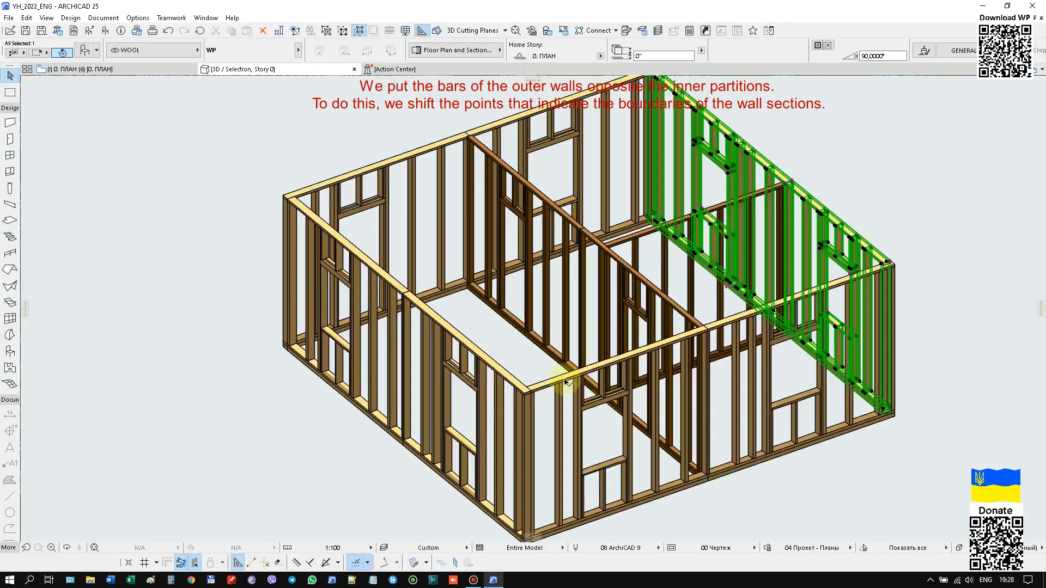
scroll(687, 324, up, 5)
scroll(702, 326, up, 3)
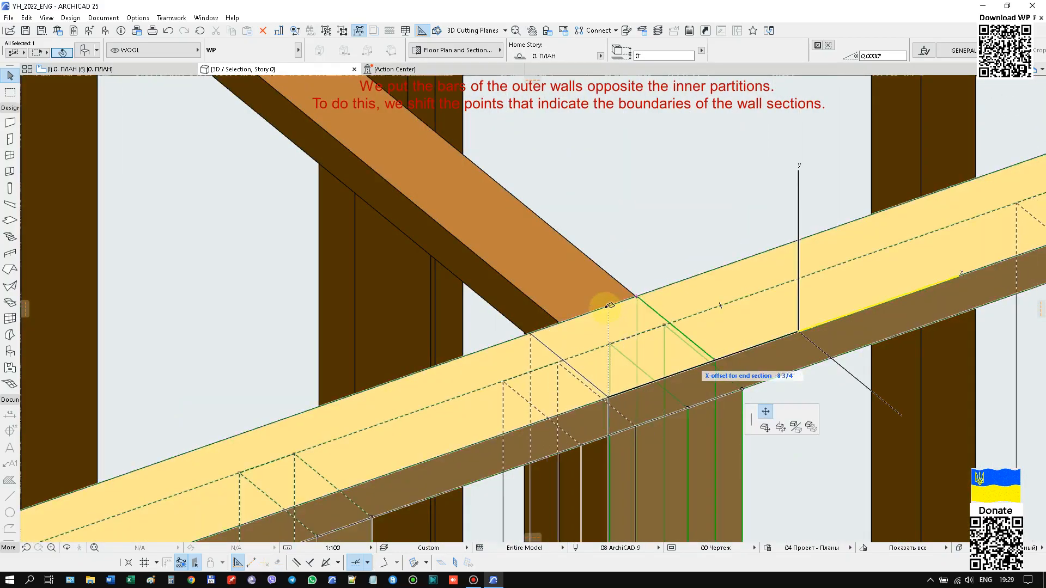
click(609, 305)
click(636, 299)
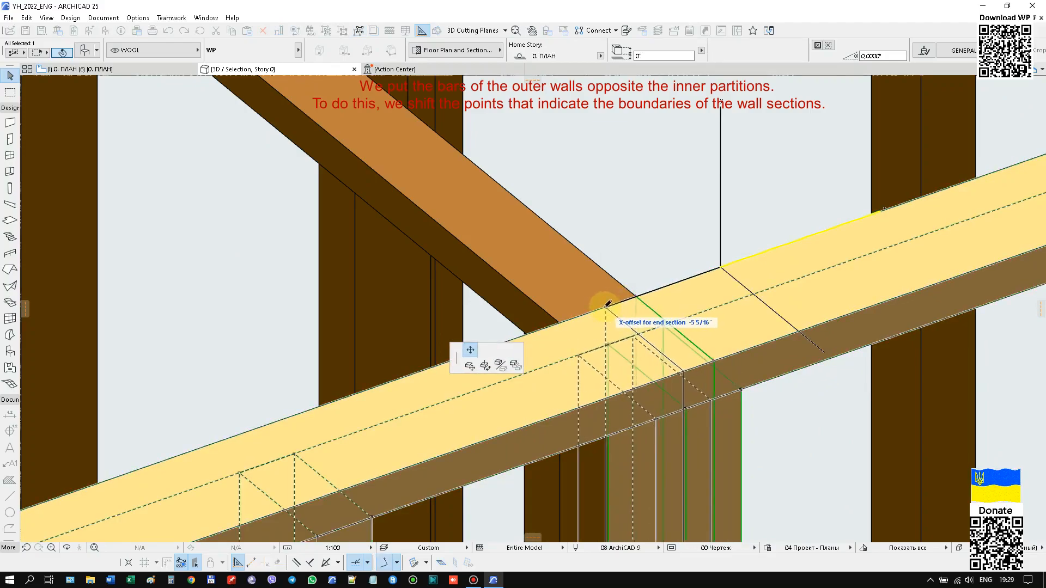
click(602, 306)
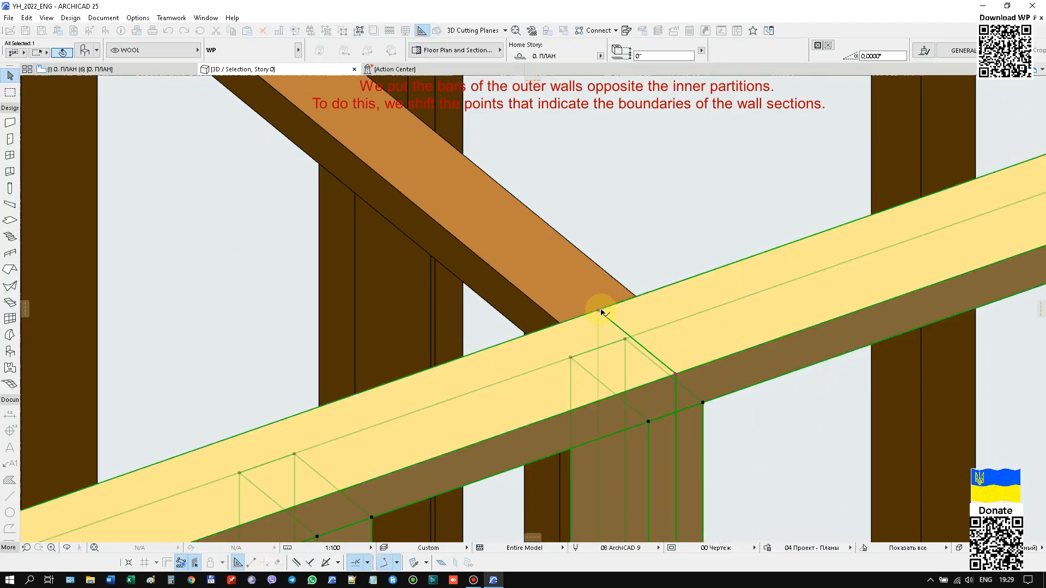
scroll(635, 259, down, 10)
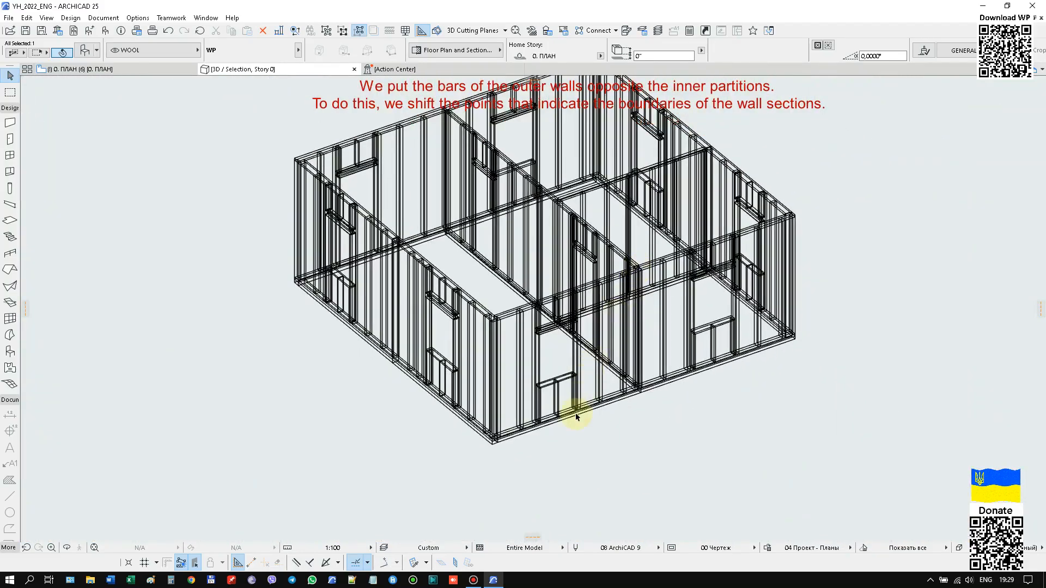
mouse_move(490, 487)
shift+middle_down()
mouse_move(747, 471)
mouse_move(647, 499)
mouse_move(797, 479)
shift+middle_up()
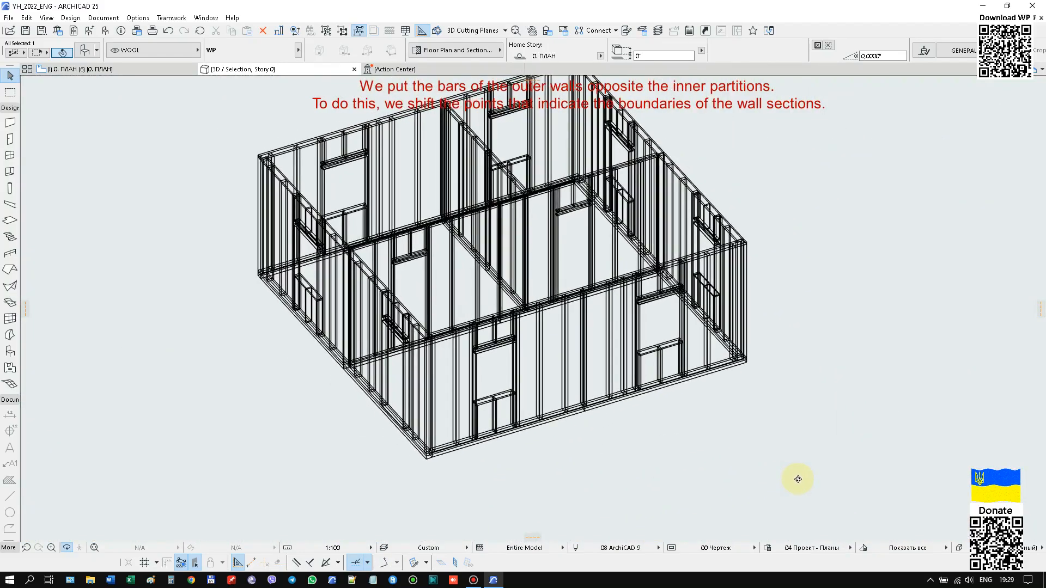
click(811, 388)
mouse_move(806, 331)
shift+middle_down()
mouse_move(828, 381)
mouse_move(779, 396)
shift+middle_up()
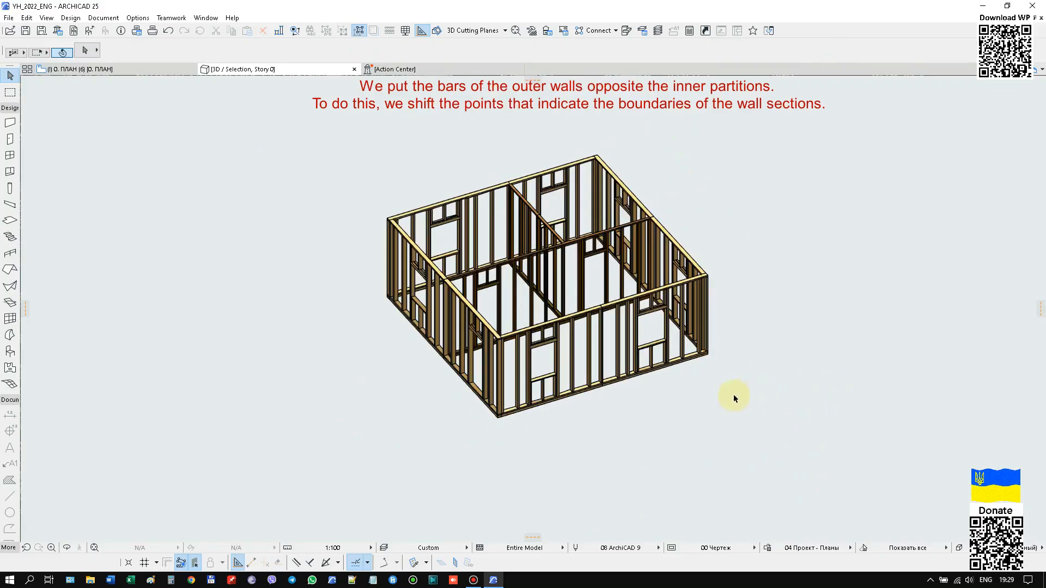
Copy the front outer wall upward so the copy stands on top of the original wall at 120" elevation.
click(526, 409)
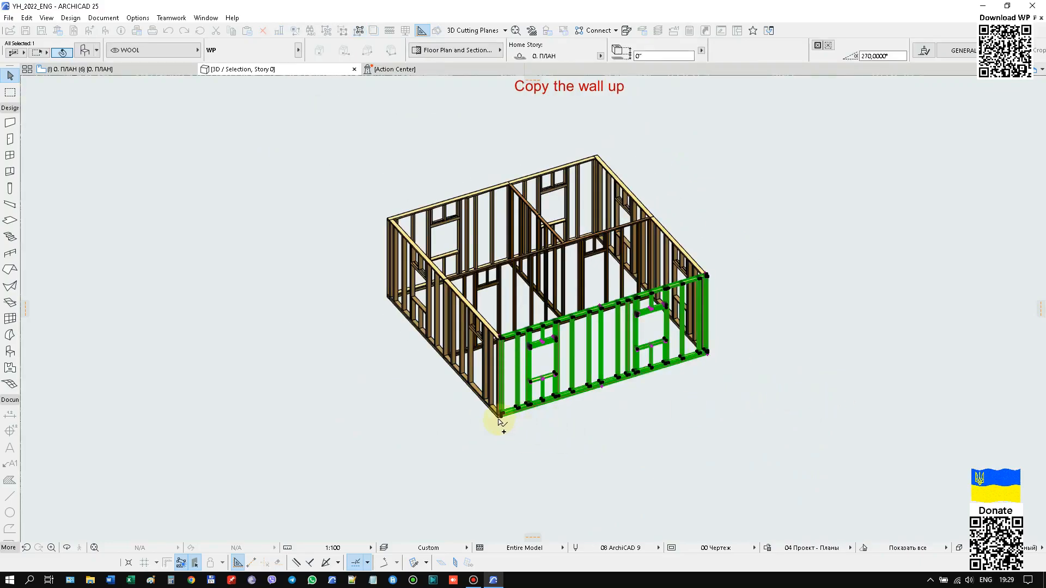
scroll(500, 421, up, 5)
click(497, 402)
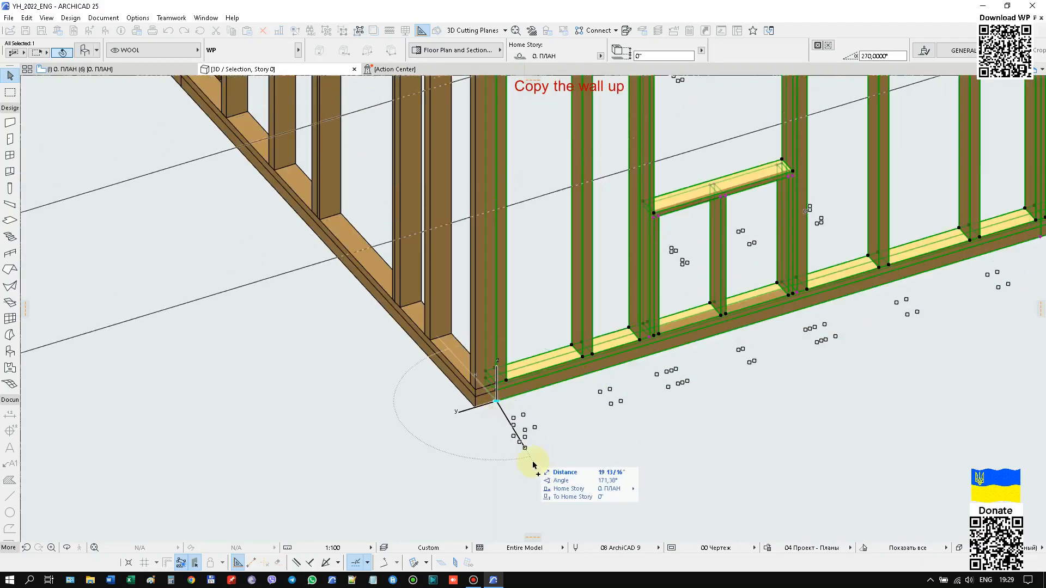
scroll(532, 397, down, 5)
scroll(525, 310, up, 8)
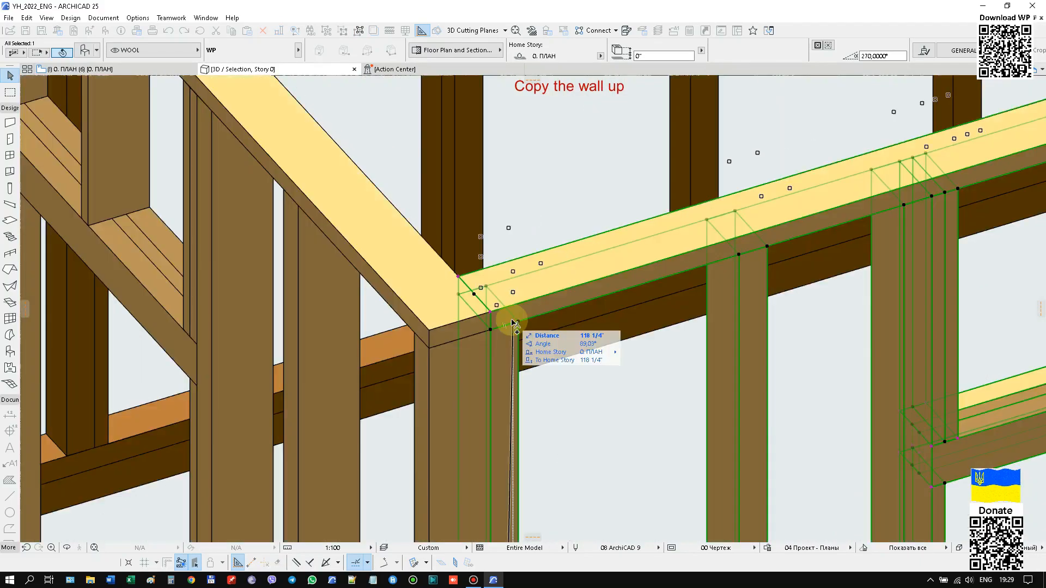
click(430, 334)
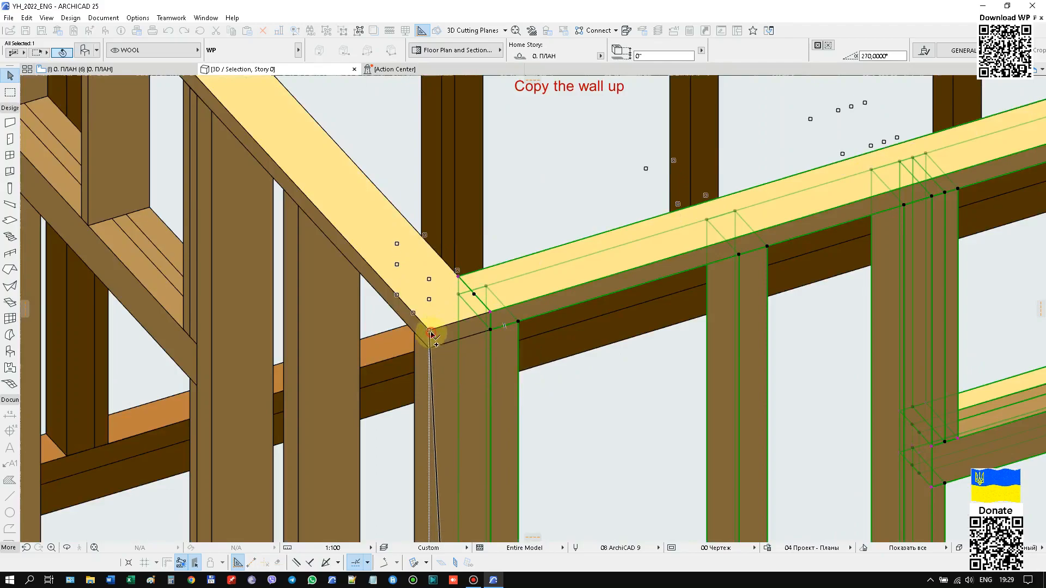
scroll(444, 327, down, 10)
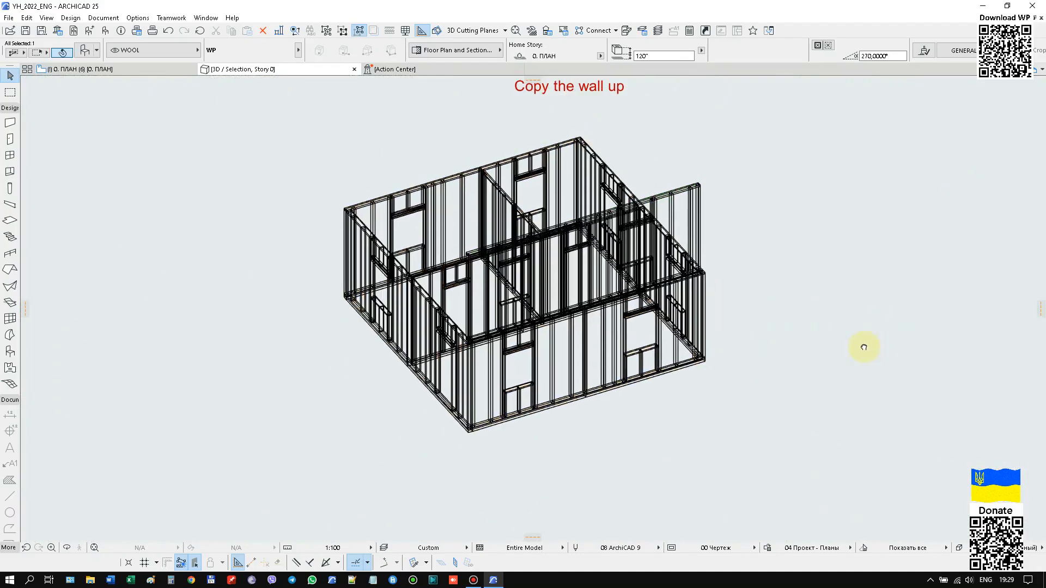
In the raised wall copy's settings, set the number of openings to 0 and the number of primary sections to 1.
mouse_move(859, 345)
shift+middle_down()
mouse_move(696, 402)
mouse_move(408, 327)
mouse_move(285, 346)
mouse_move(408, 367)
mouse_move(399, 385)
shift+middle_up()
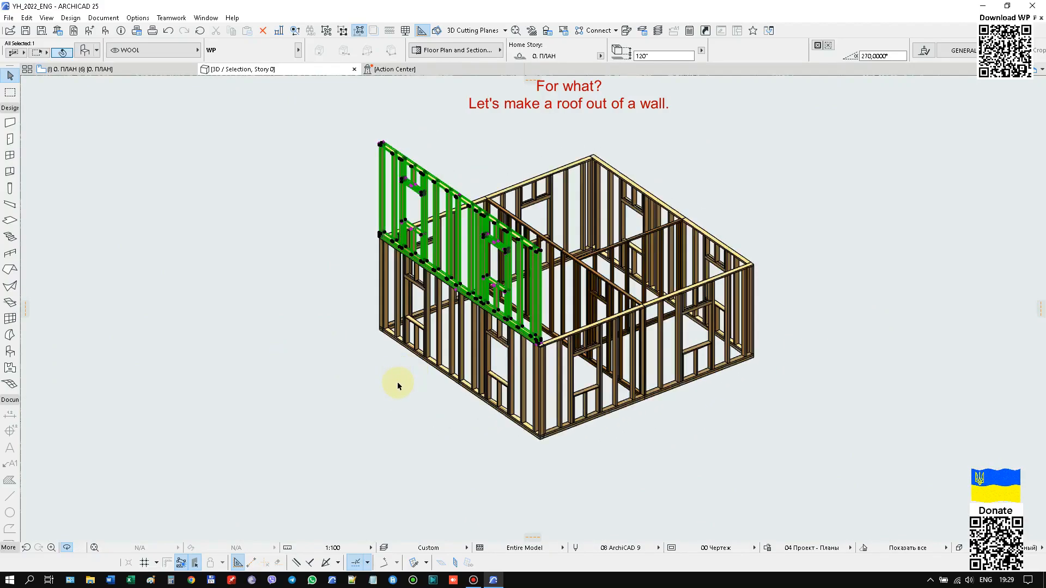
right_click(217, 176)
click(223, 183)
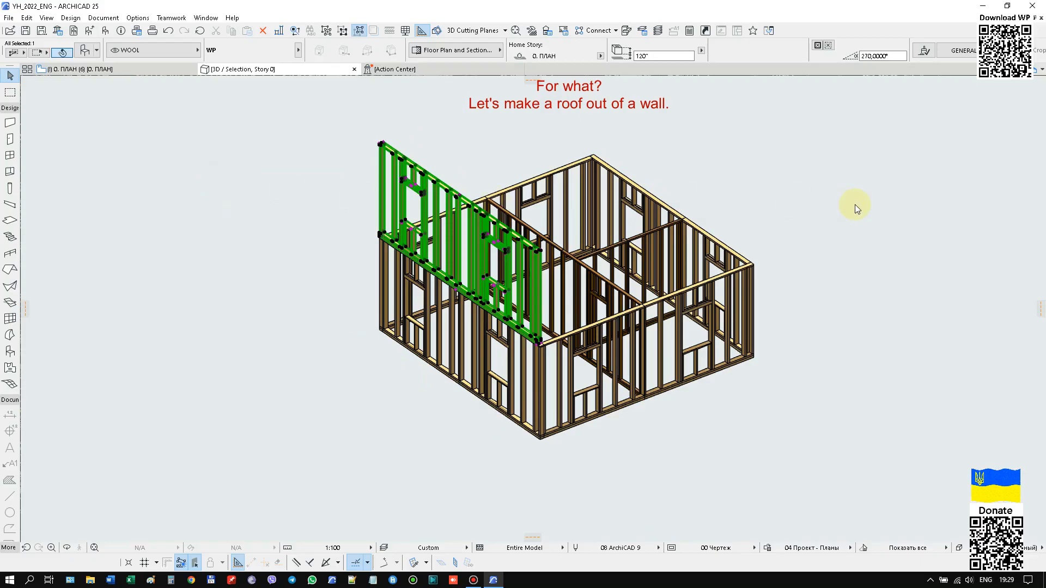
click(619, 244)
click(635, 243)
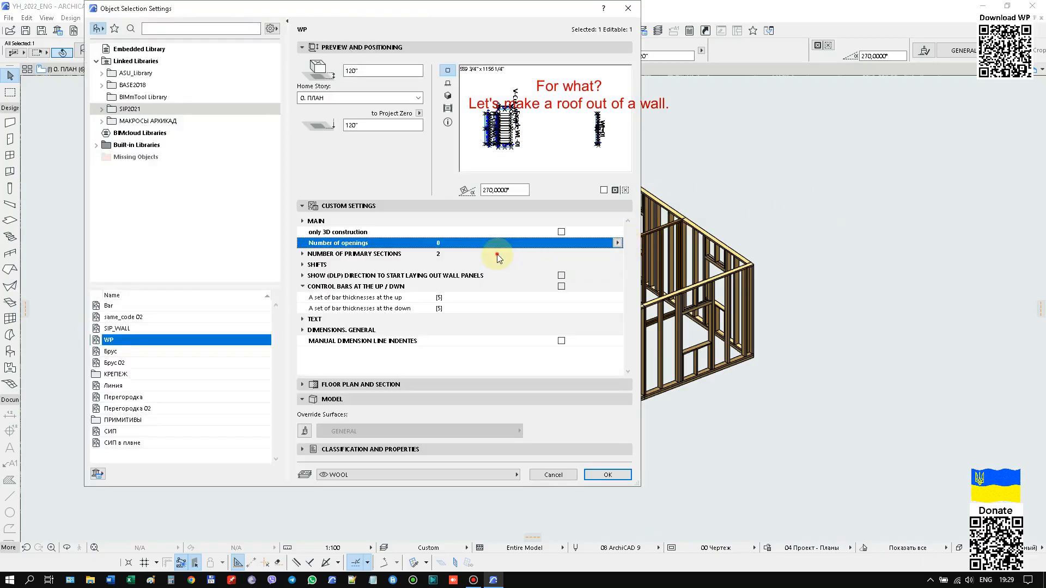
click(617, 254)
click(635, 254)
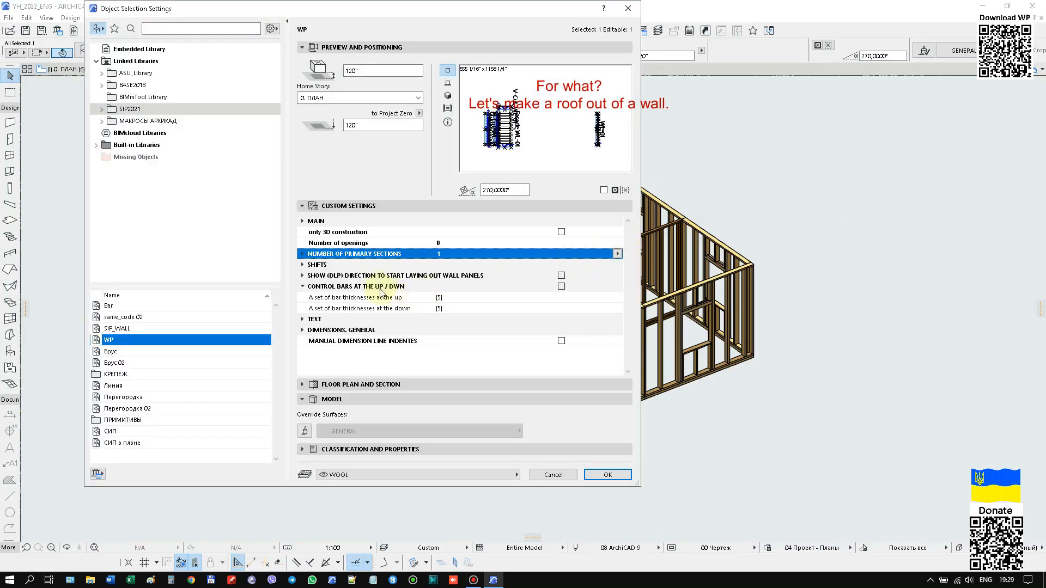
Set the raised copy's angle with the vertical plane to 90° to turn the wall into a roof slab.
click(302, 221)
click(438, 342)
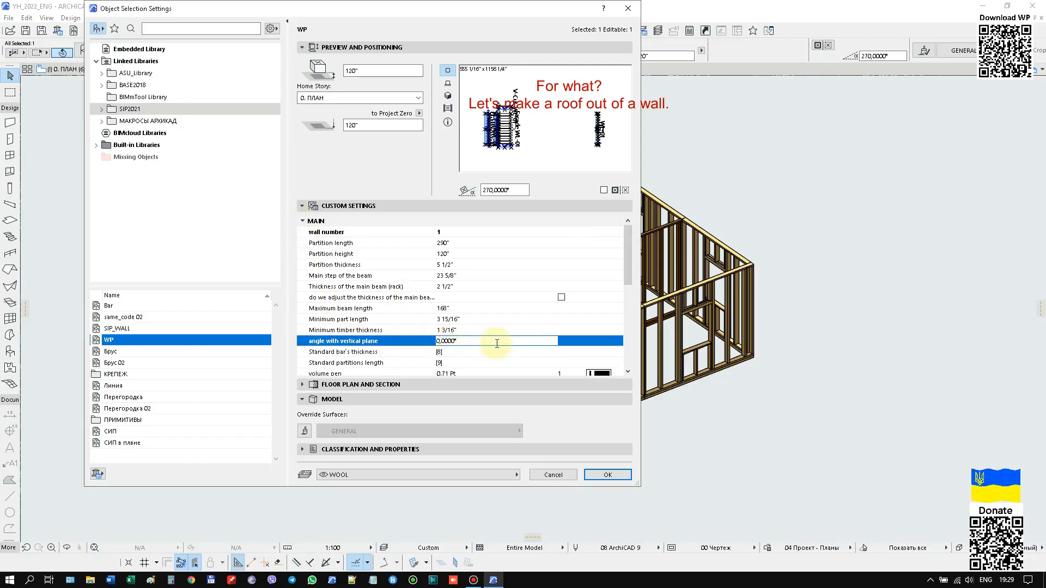
text(90)
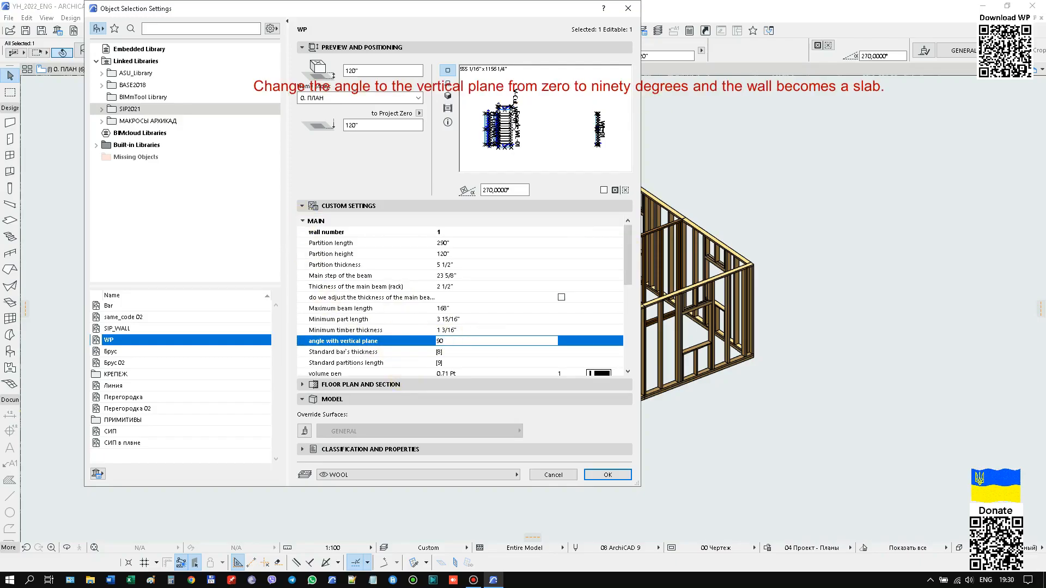
key(Return)
key(Return)
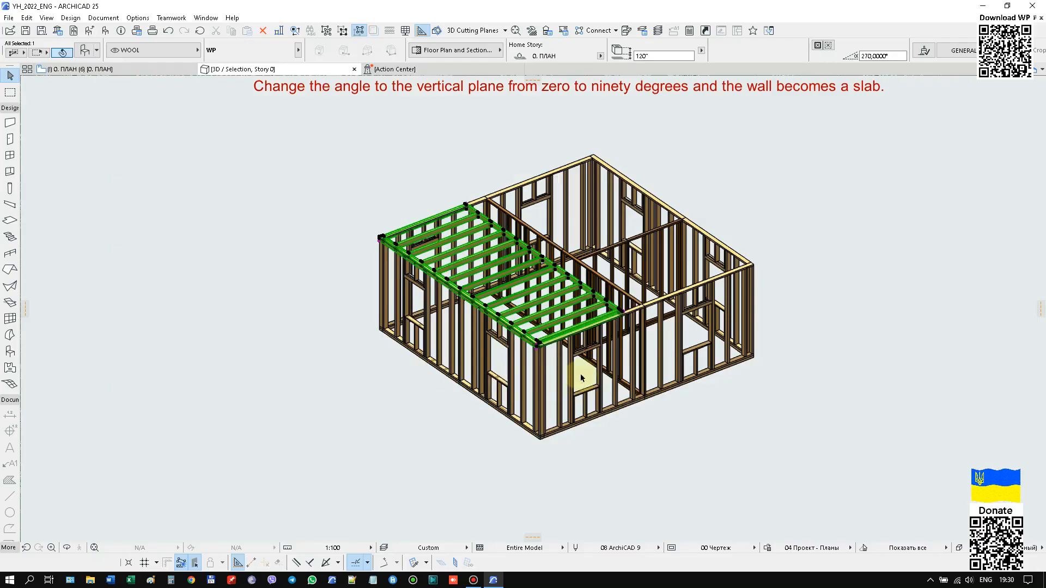
Raise the roof partition by its thickness so it rests on the outer walls at 125 1/2" elevation.
scroll(520, 337, up, 6)
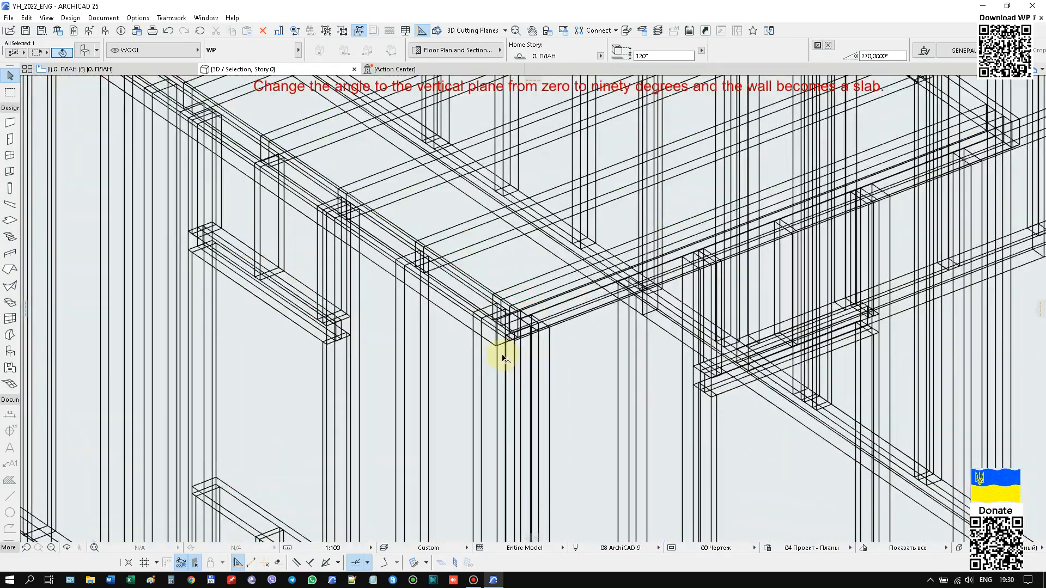
scroll(503, 357, up, 1)
key(ctrl+d)
scroll(495, 353, up, 3)
click(494, 327)
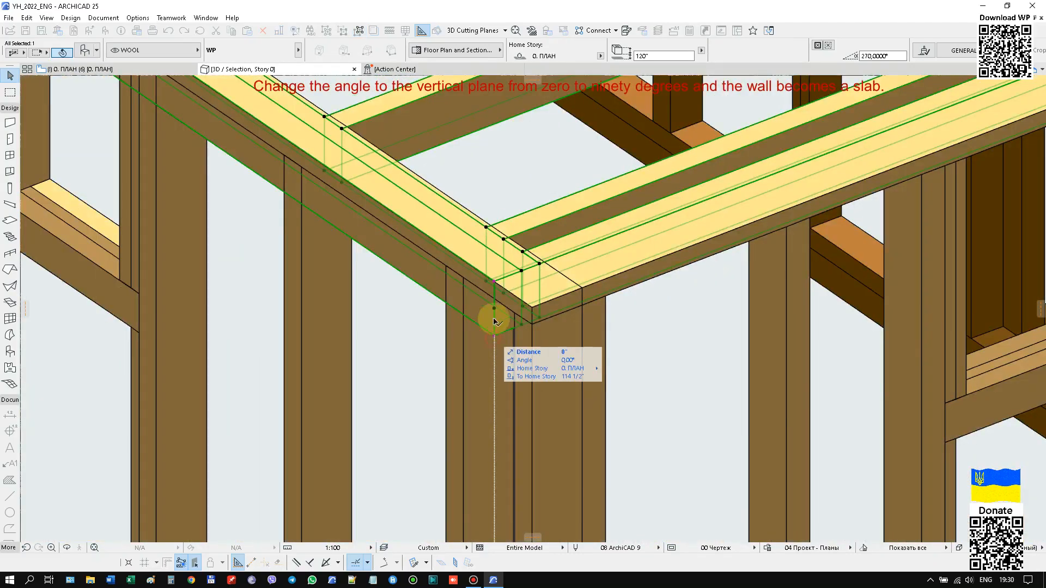
click(494, 305)
scroll(543, 296, down, 5)
scroll(543, 295, down, 3)
scroll(525, 303, up, 5)
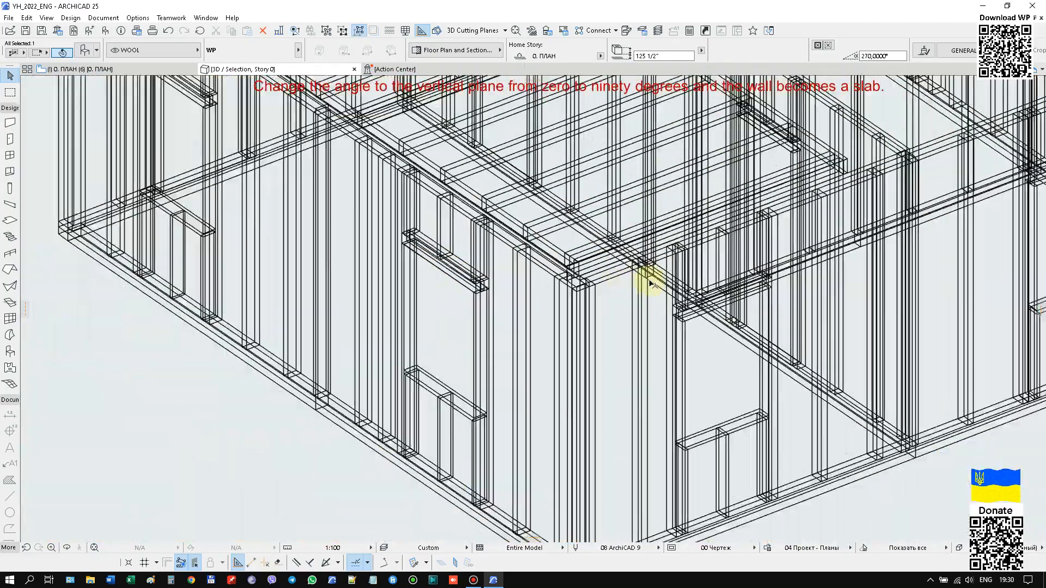
scroll(649, 284, down, 5)
middle_drag(420, 351, 439, 390)
scroll(456, 369, down, 2)
click(406, 364)
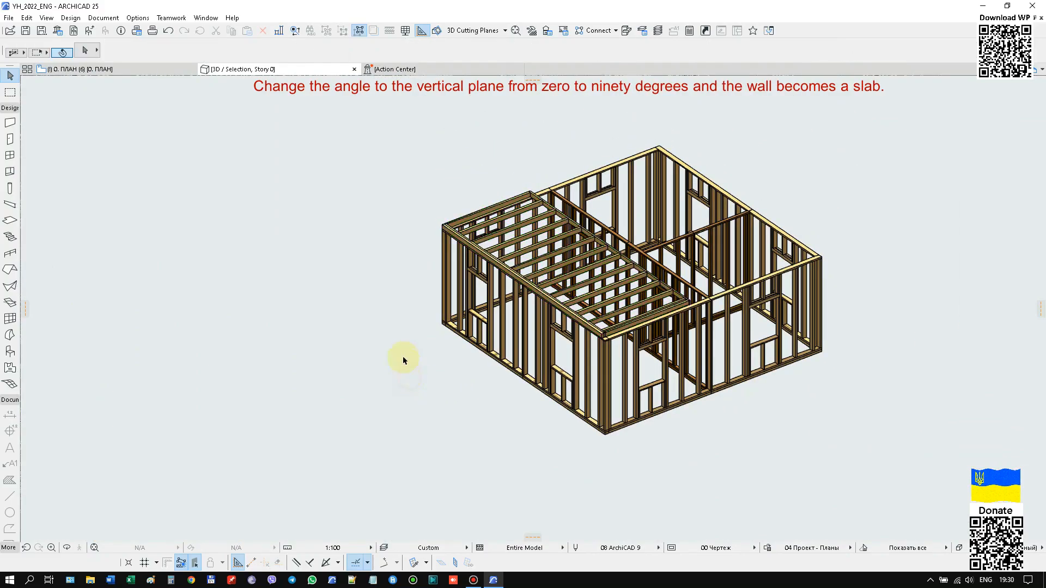
On the floor plan, move the roof partition 5" outward past the side wall and 5" outward past the front wall.
click(116, 70)
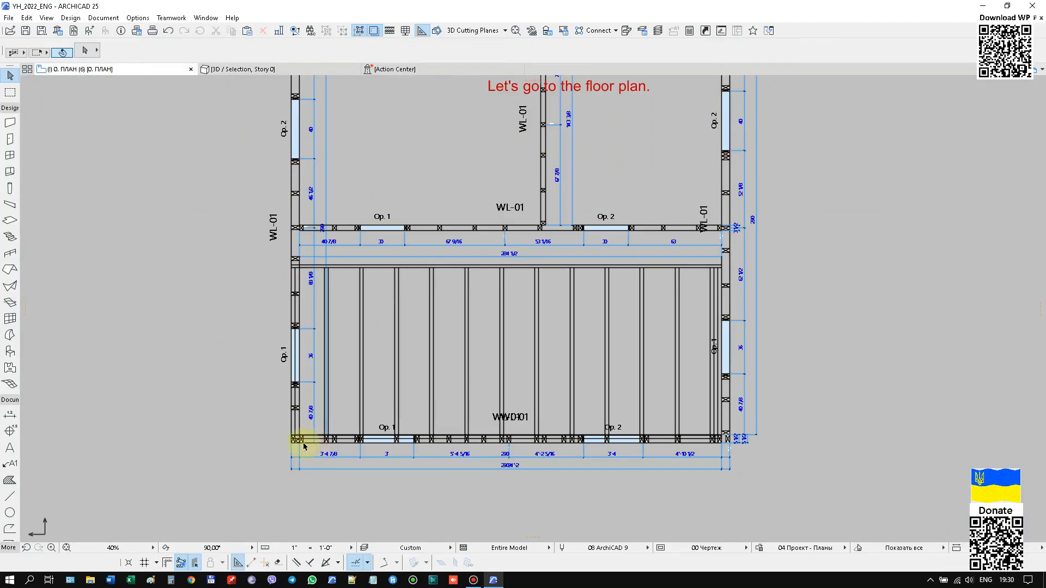
scroll(305, 440, up, 6)
click(379, 462)
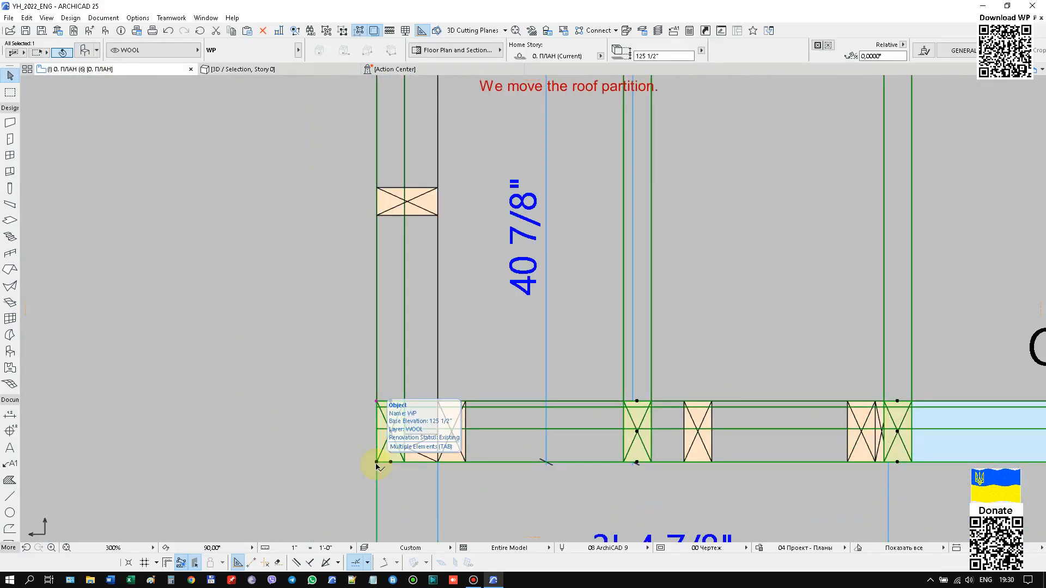
scroll(278, 415, down, 4)
scroll(277, 414, down, 5)
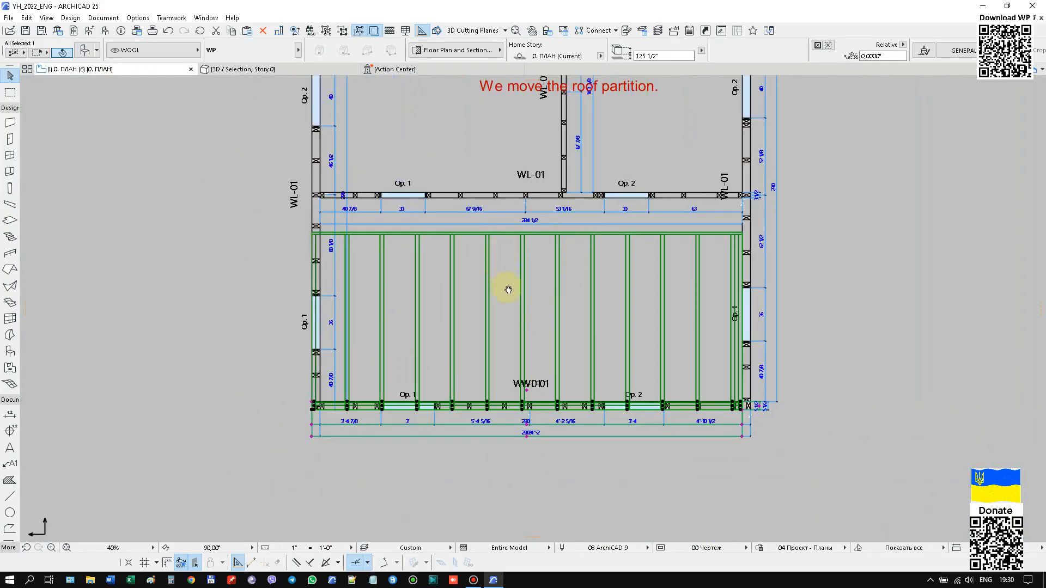
middle_drag(508, 289, 517, 271)
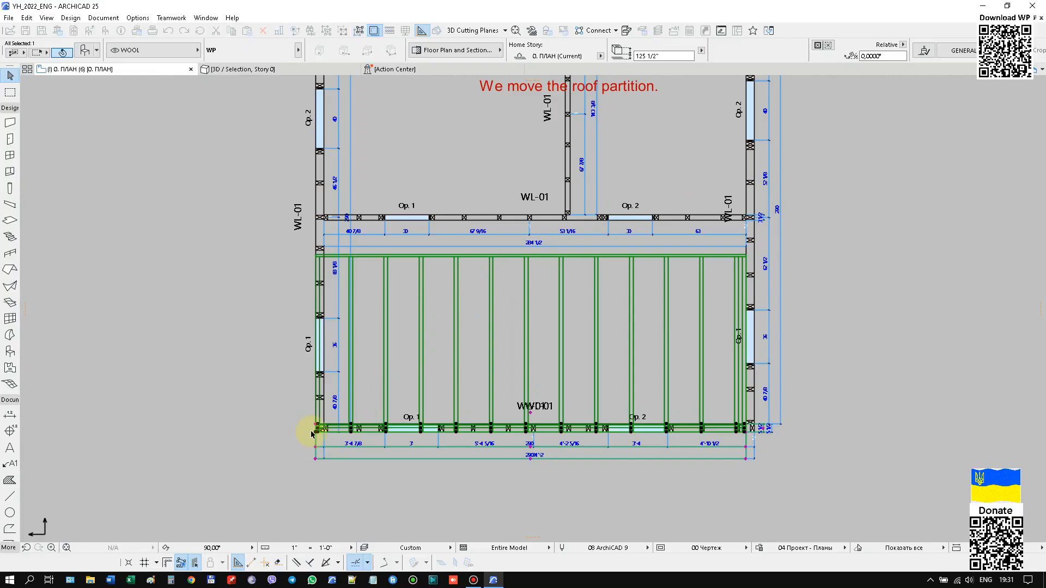
scroll(317, 432, up, 6)
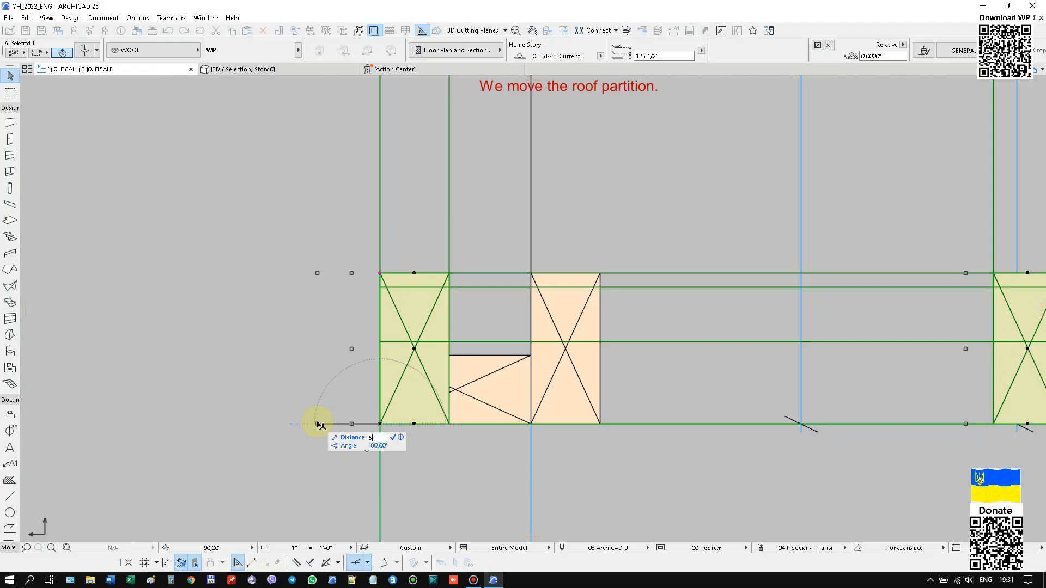
key(Return)
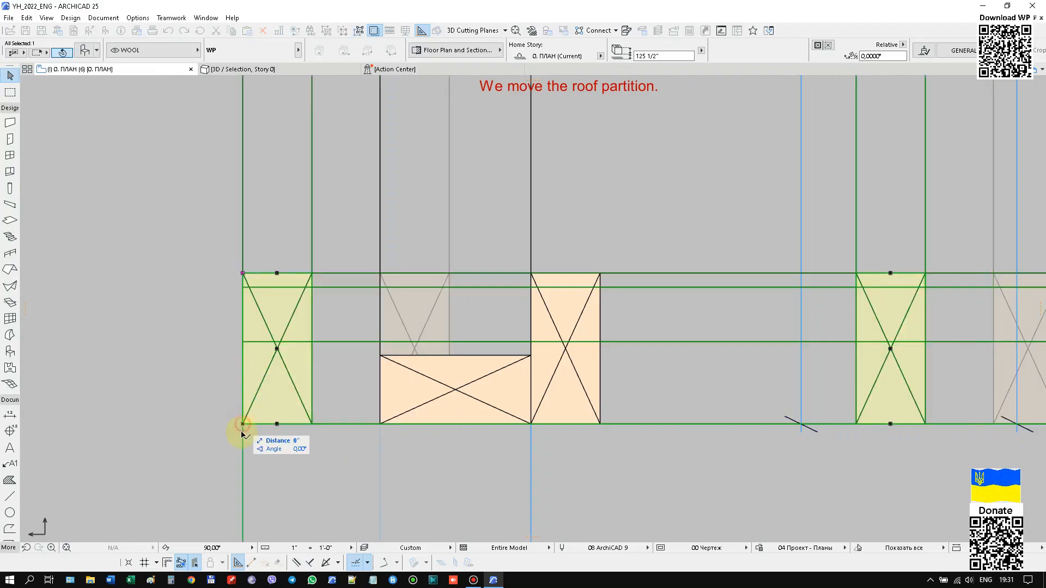
text(5)
key(Return)
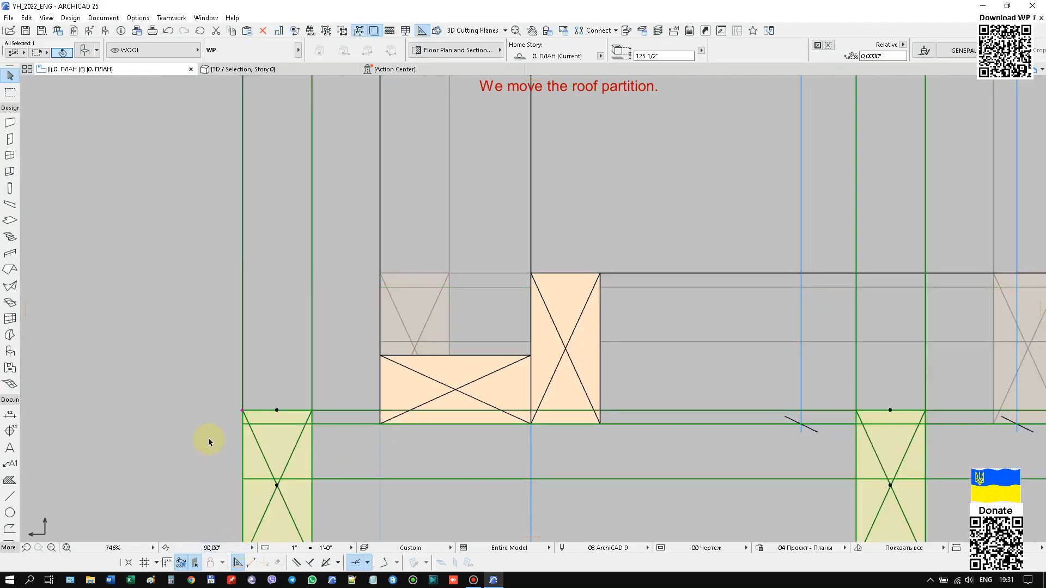
Lengthen the roof partition by stretching its short end to the outer face of the opposite side wall.
scroll(209, 437, down, 8)
scroll(208, 437, down, 2)
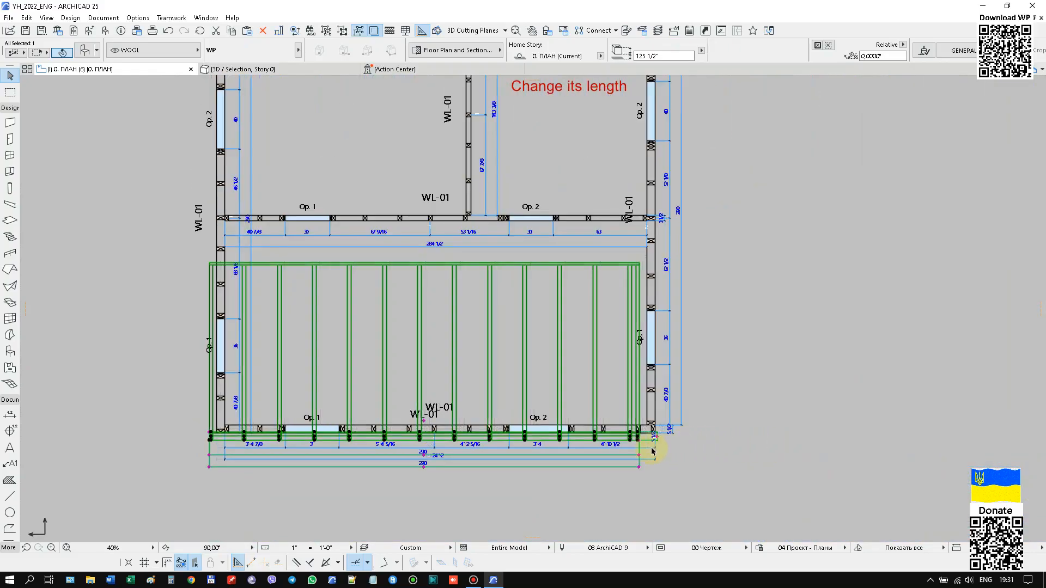
scroll(648, 448, up, 6)
scroll(624, 436, up, 6)
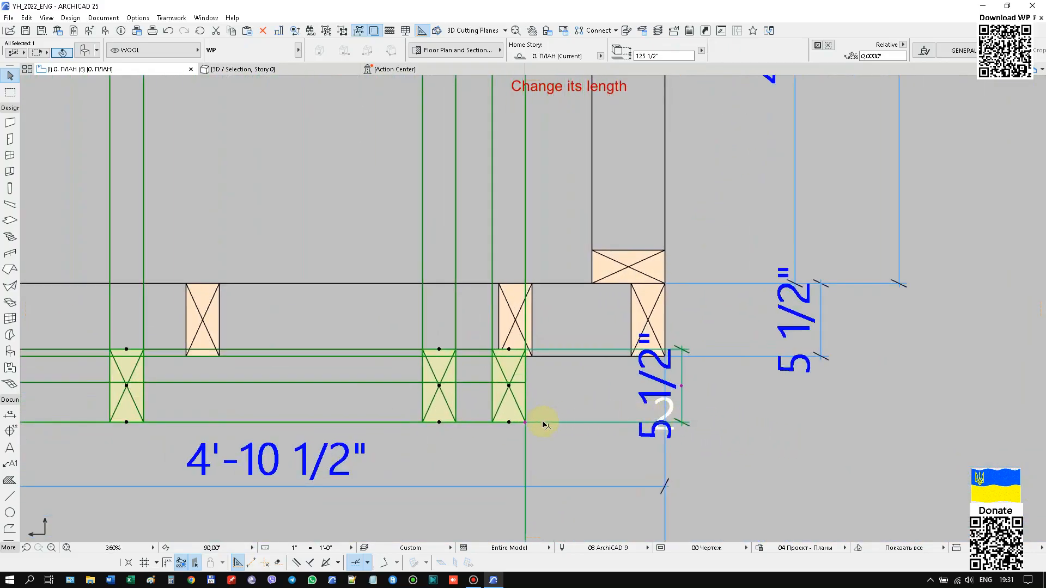
click(524, 423)
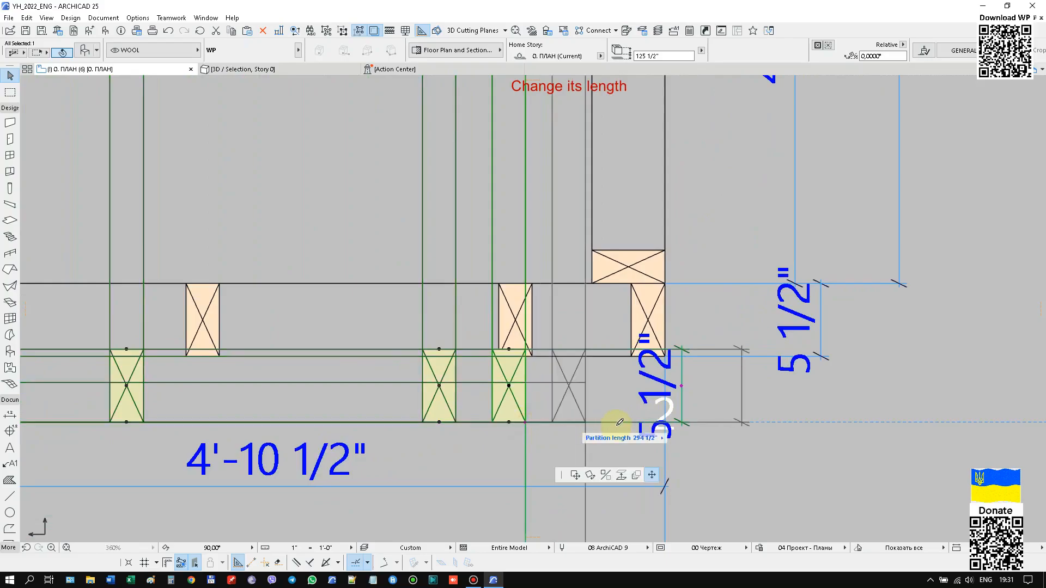
click(666, 311)
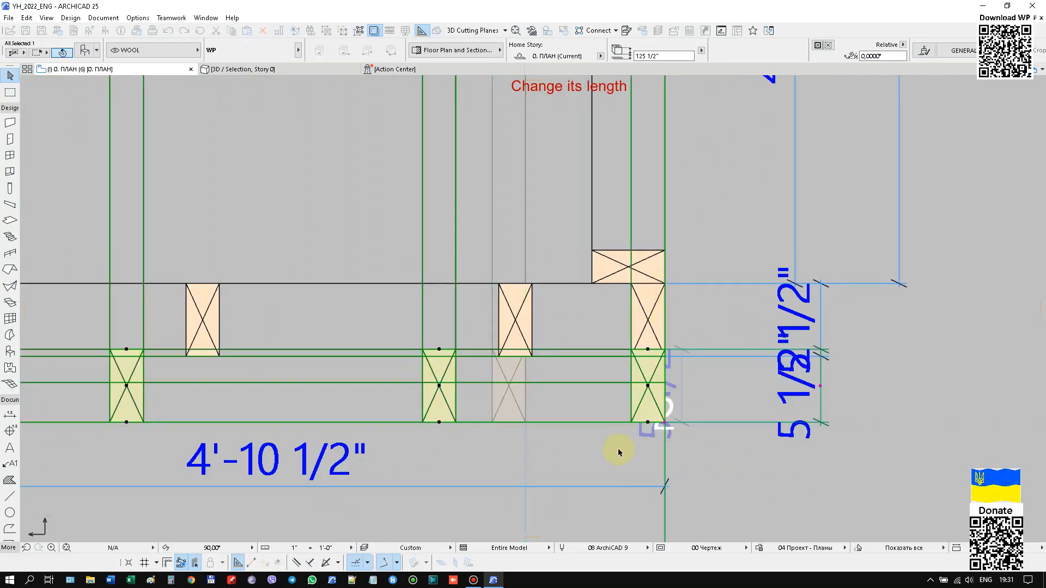
scroll(730, 285, down, 8)
scroll(392, 350, up, 8)
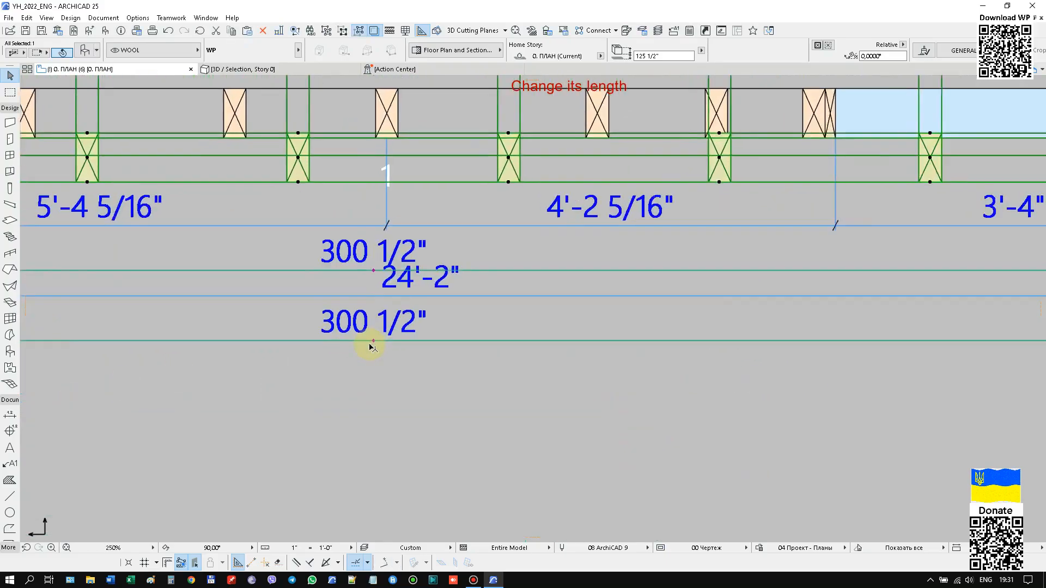
scroll(321, 368, down, 7)
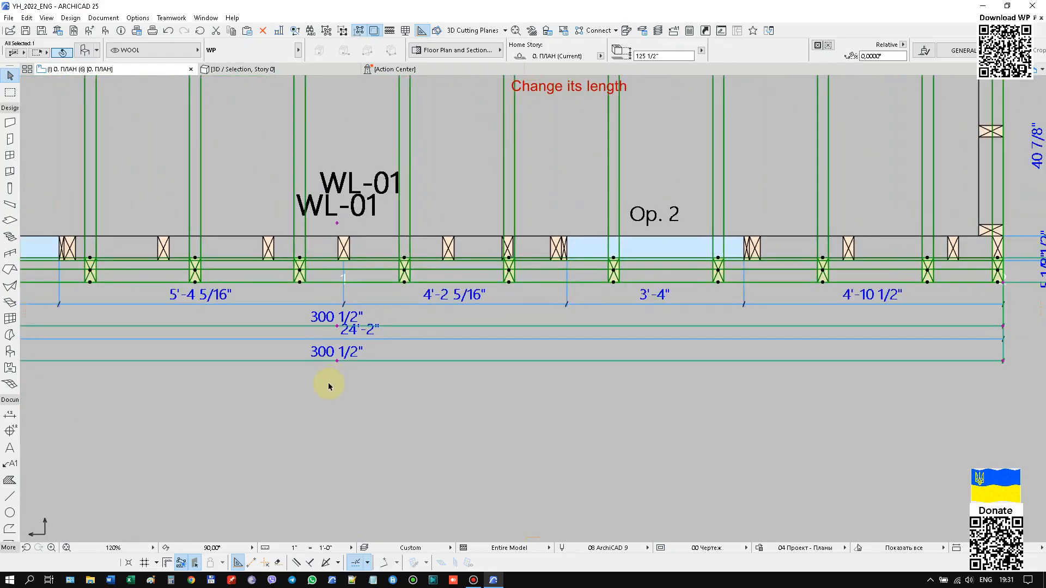
Extend the roof partition's length to 305 1/2" so it also overhangs the opposite side wall by 5".
scroll(675, 322, up, 9)
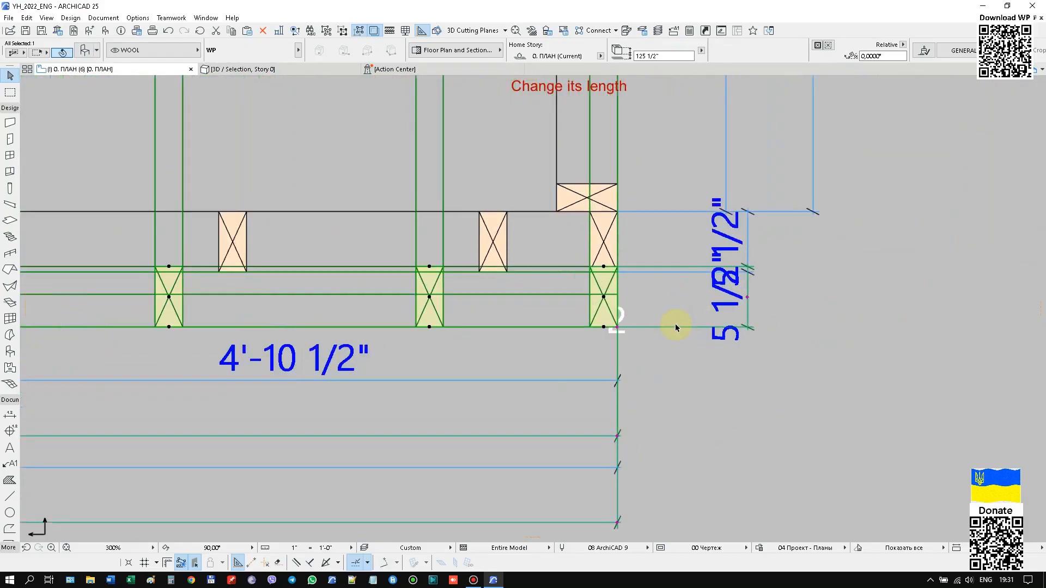
click(595, 330)
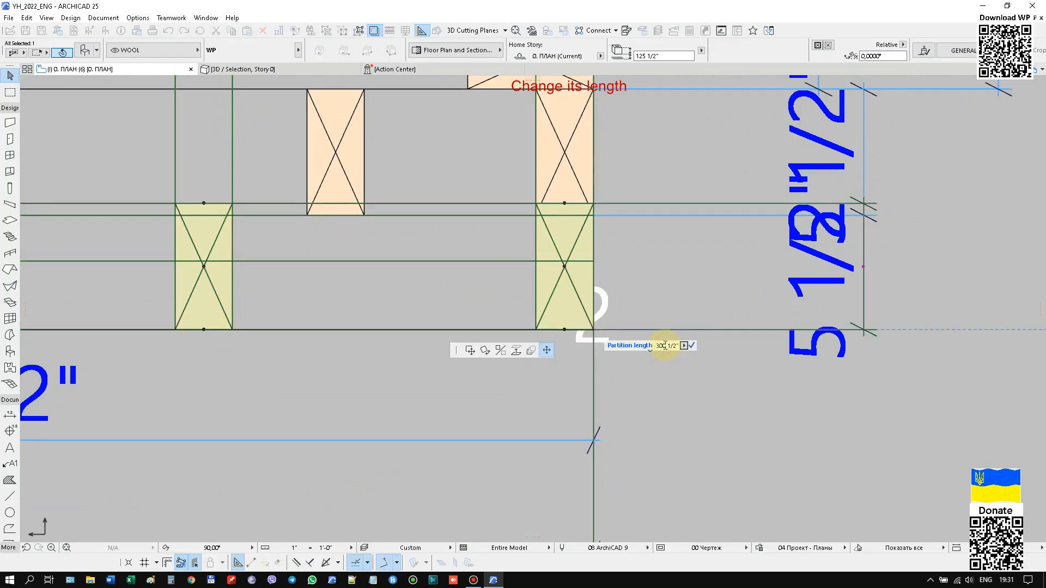
key(Return)
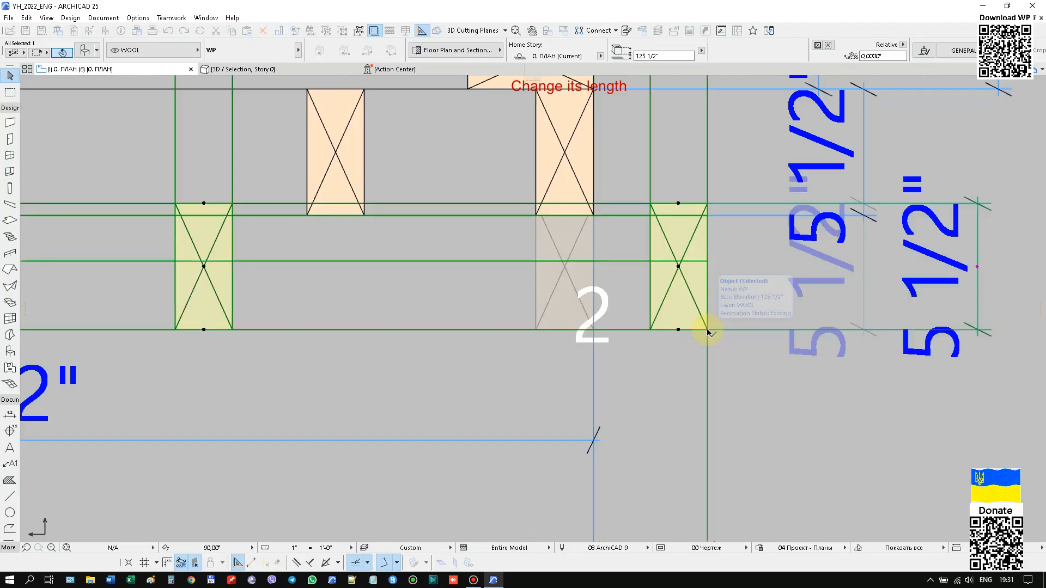
scroll(707, 329, down, 8)
scroll(584, 202, up, 3)
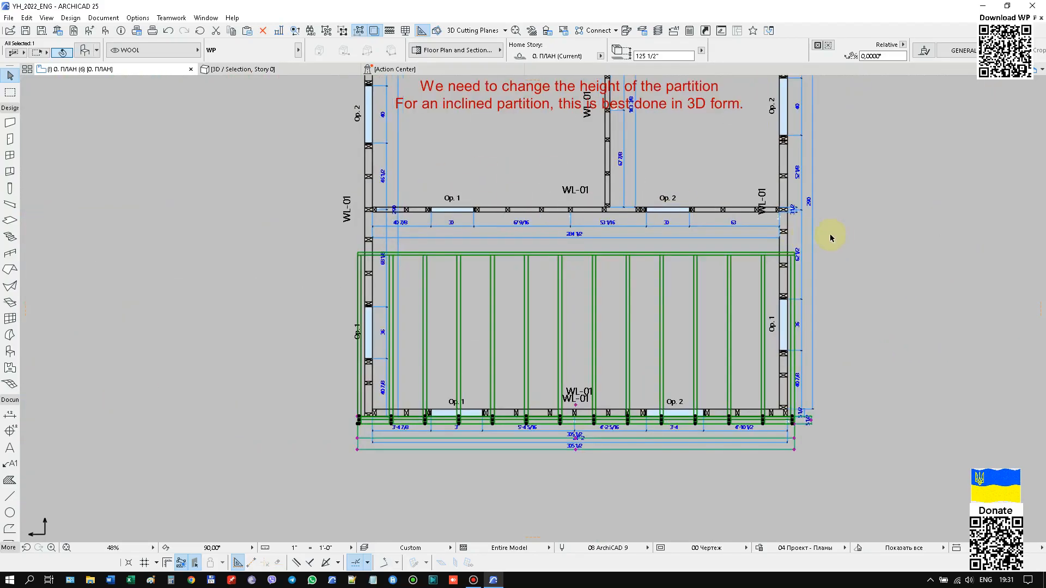
Deselect the roof partition and display the entire frame house in 3D.
scroll(246, 225, down, 4)
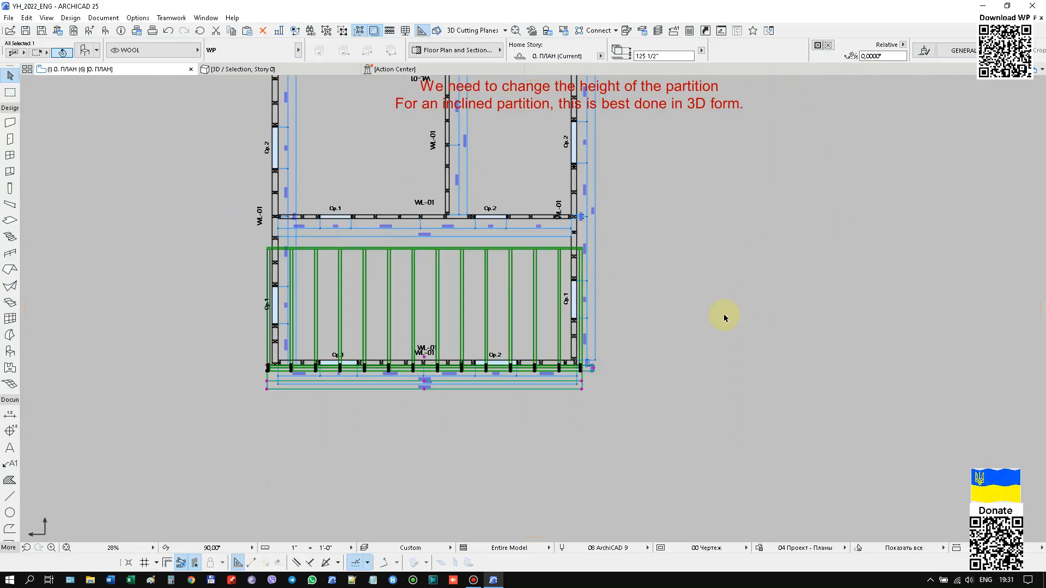
click(722, 313)
scroll(637, 216, down, 4)
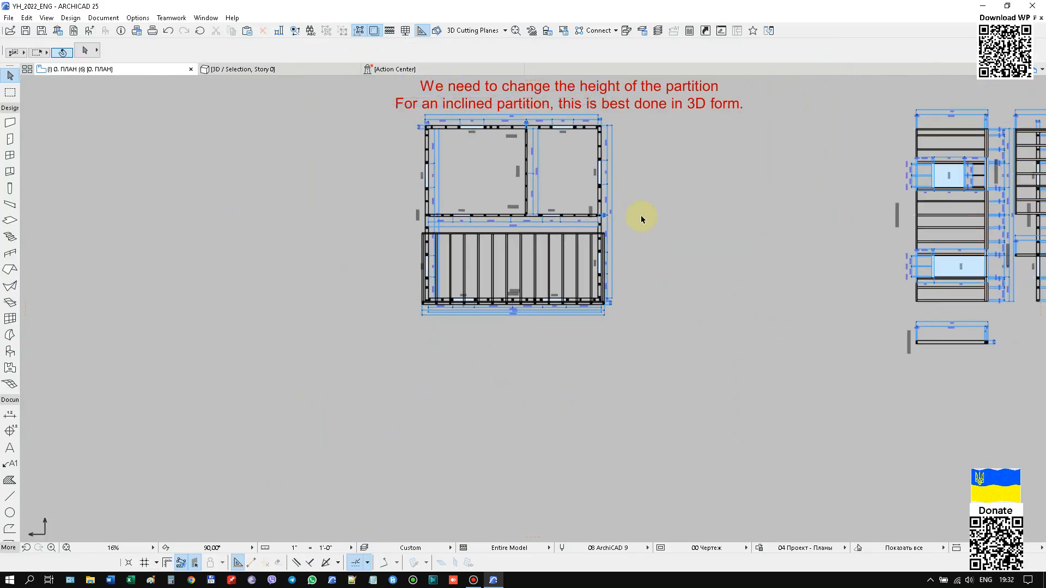
key(F3)
scroll(572, 362, up, 4)
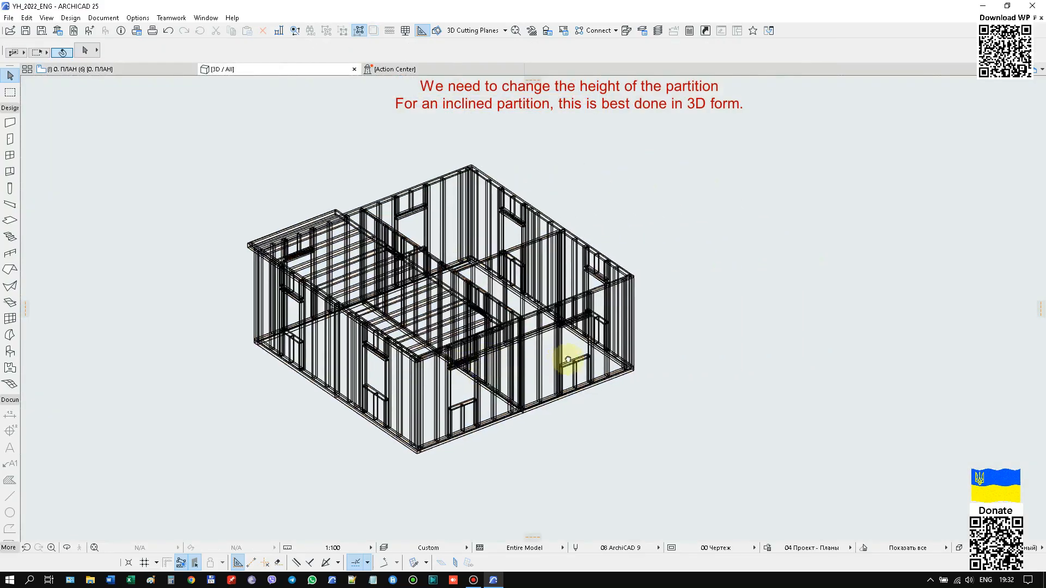
scroll(510, 329, up, 4)
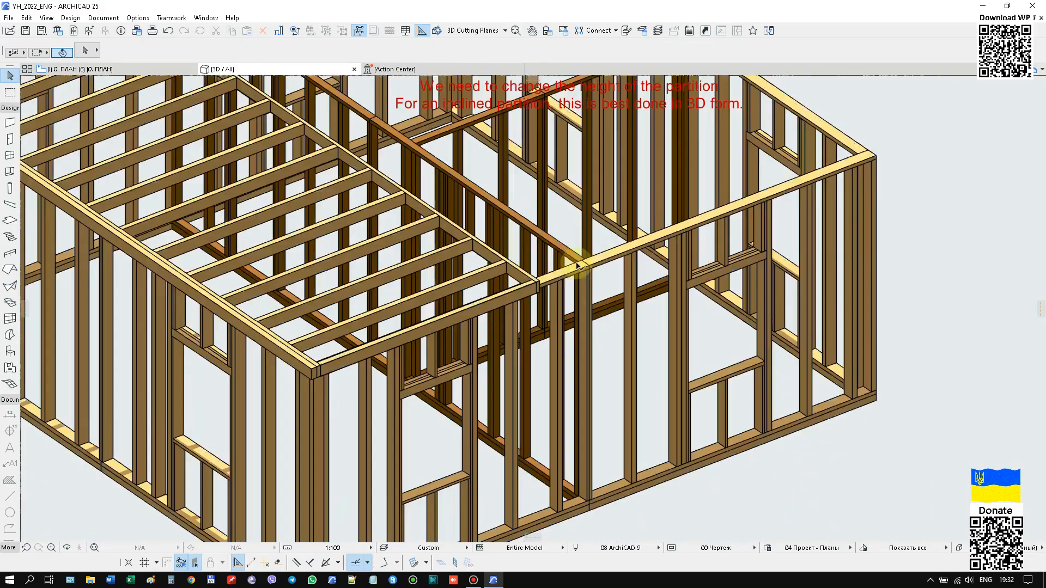
Select the roof partition in 3D and assign it to the ROOF layer.
click(535, 278)
scroll(801, 156, down, 5)
right_click(836, 144)
key(Escape)
key(ctrl+t)
click(451, 475)
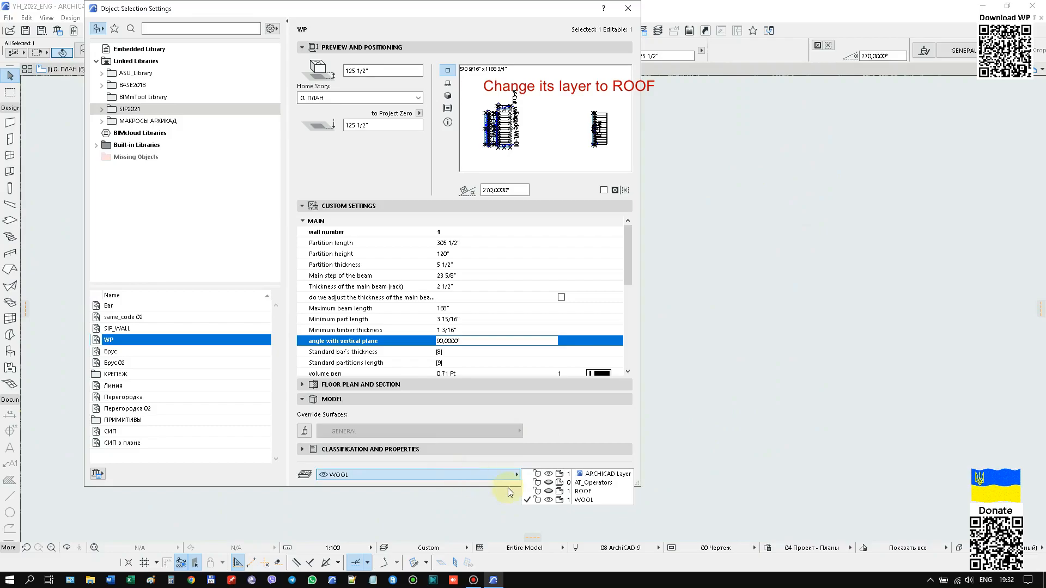
click(549, 492)
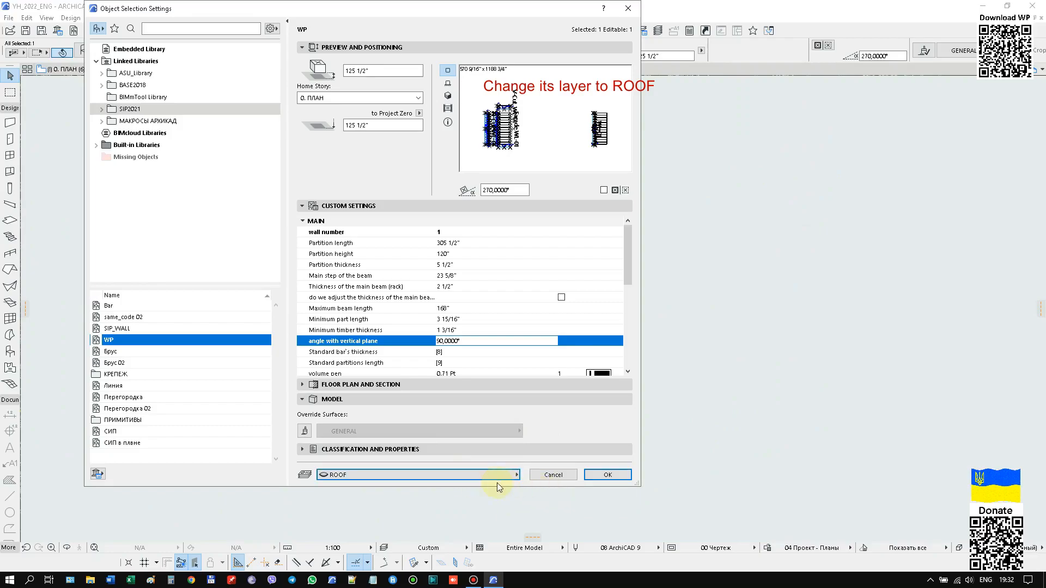
click(590, 477)
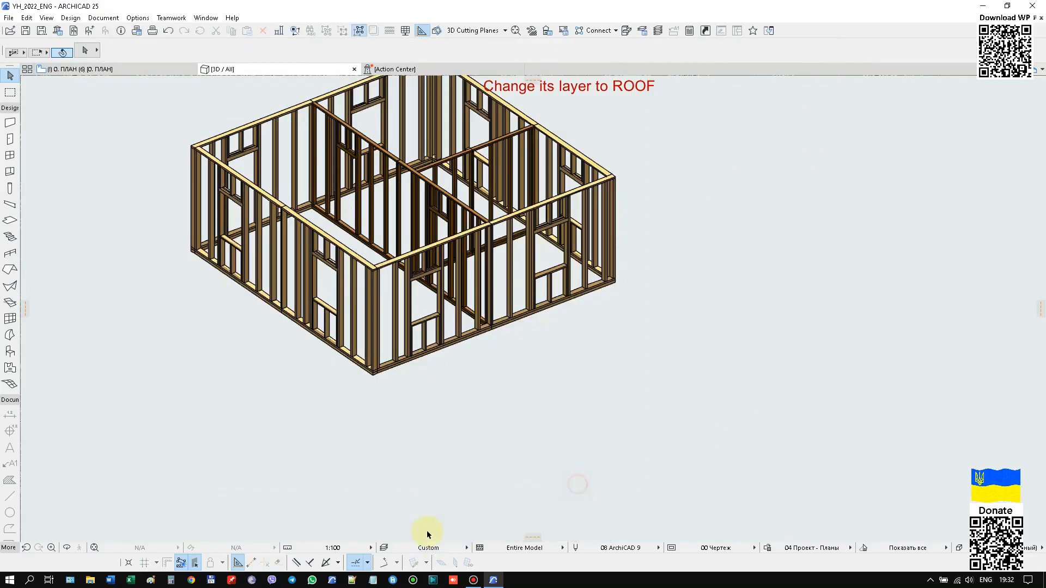
Turn on the visibility of the ROOF layer in the model view layer settings.
click(511, 178)
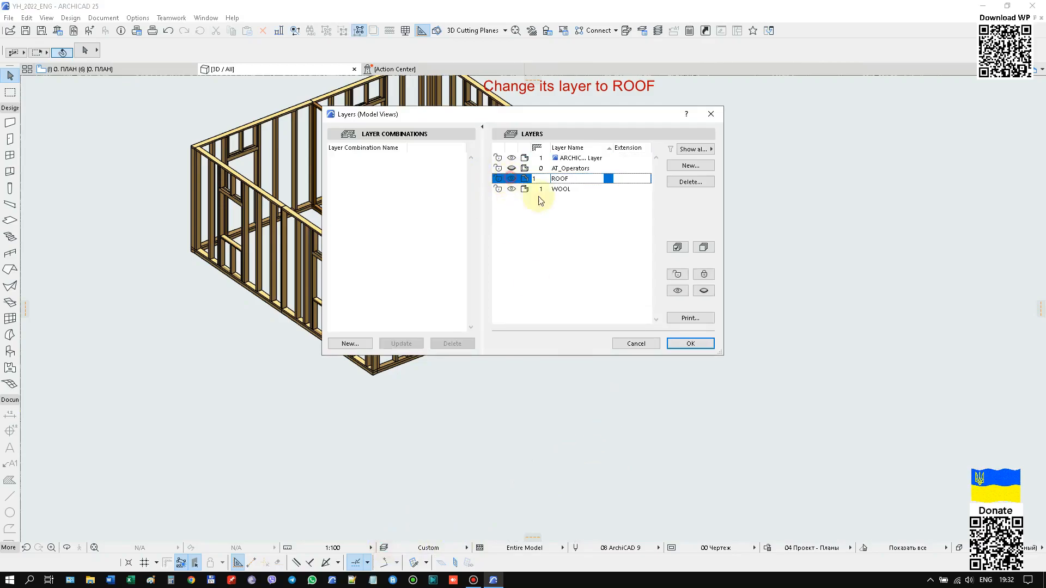
click(693, 344)
middle_drag(539, 379, 544, 403)
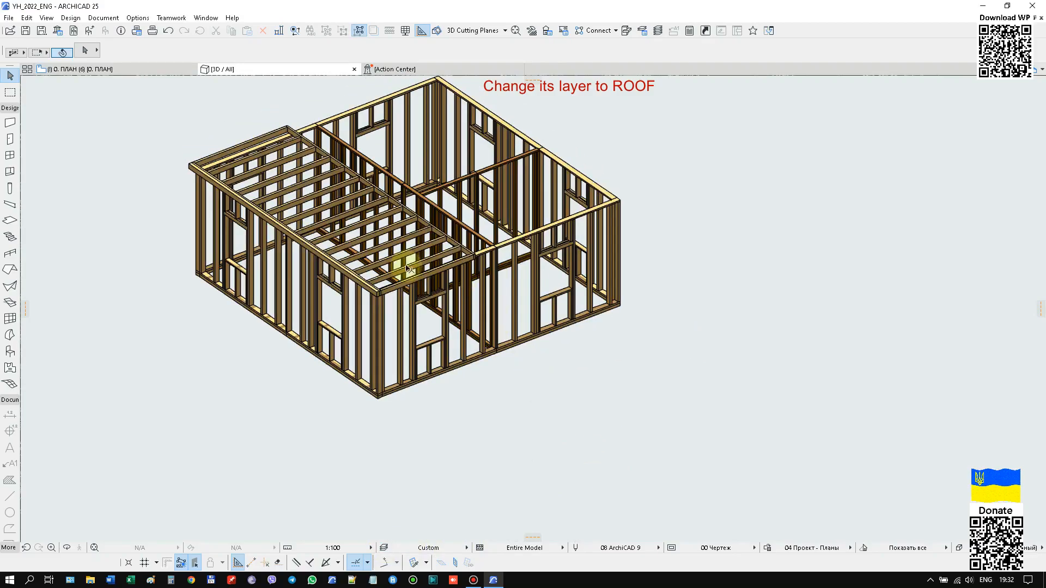
Set the roof partition's thickness to 9 1/4".
click(454, 247)
click(249, 139)
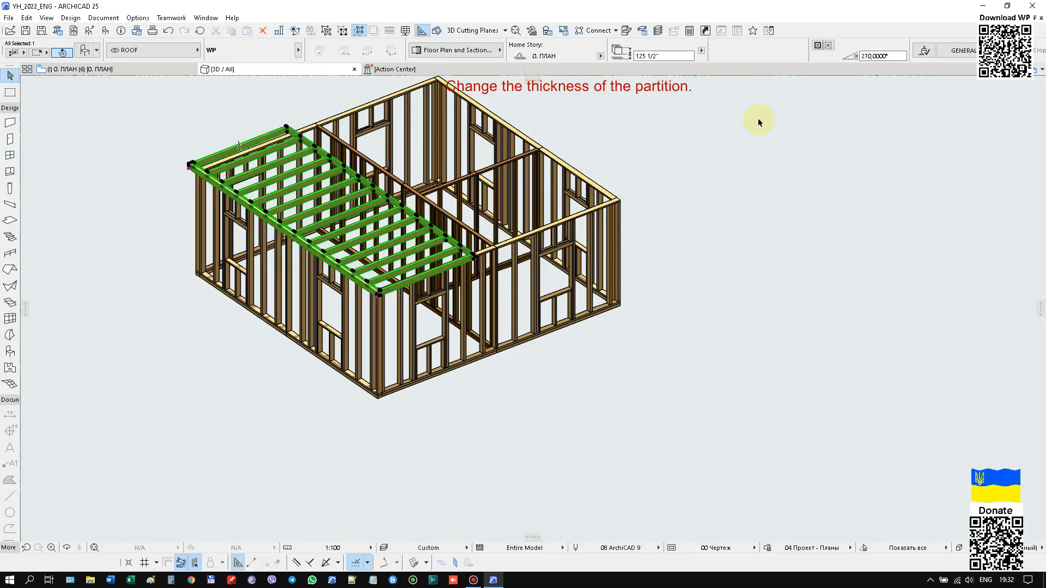
key(ctrl+t)
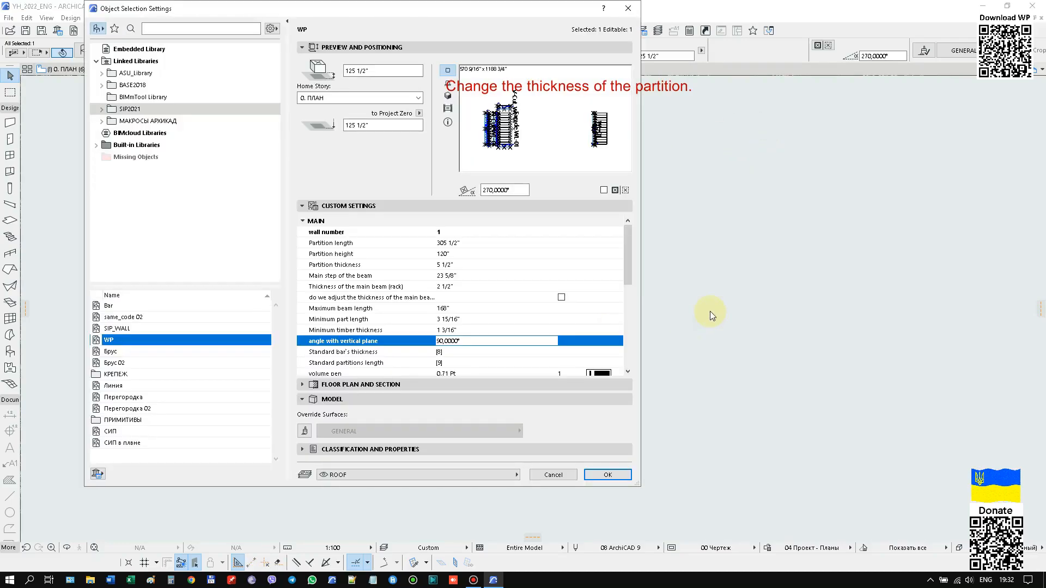
click(458, 266)
click(618, 266)
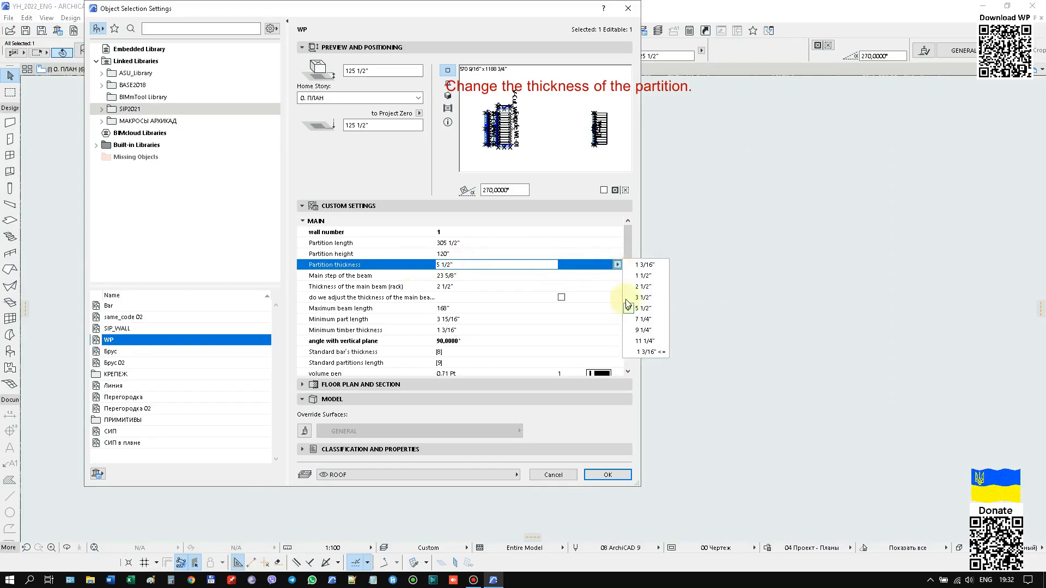
click(640, 330)
click(607, 475)
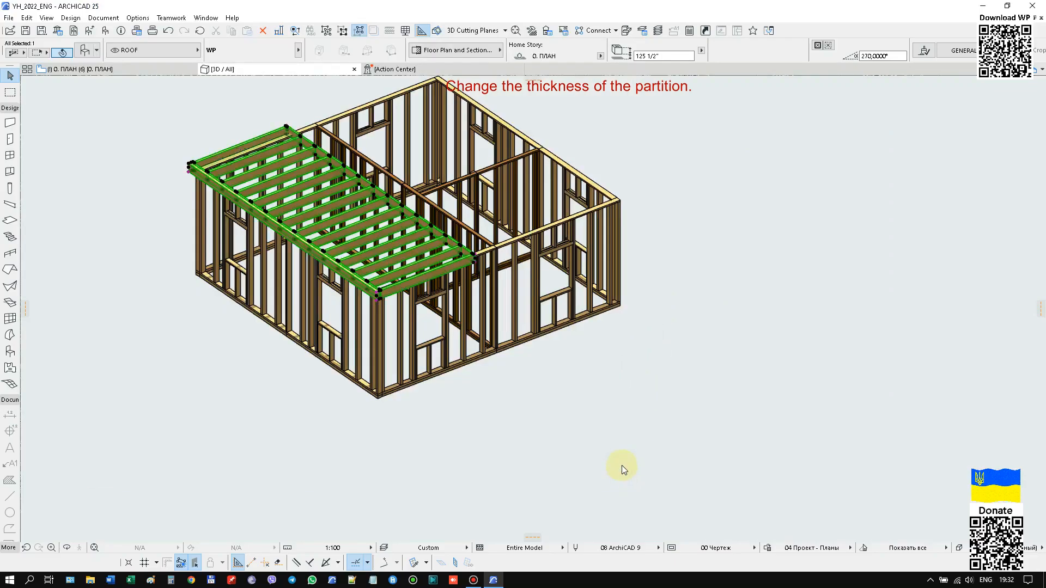
Raise the roof partition vertically by its own thickness, to an elevation of 134 3/4".
scroll(374, 304, up, 5)
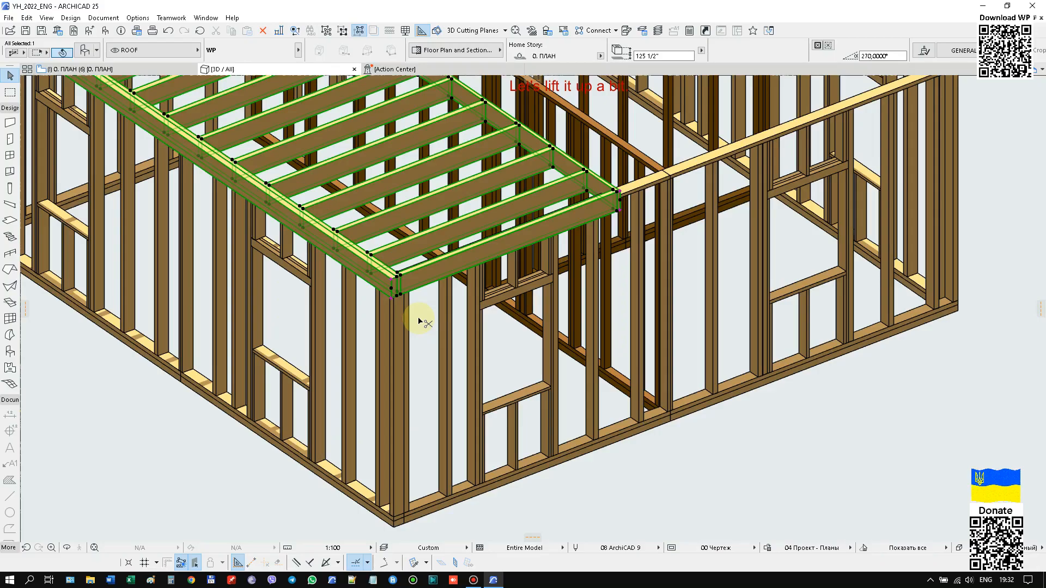
key(ctrl+d)
scroll(393, 301, up, 3)
click(392, 296)
click(393, 268)
scroll(393, 268, down, 8)
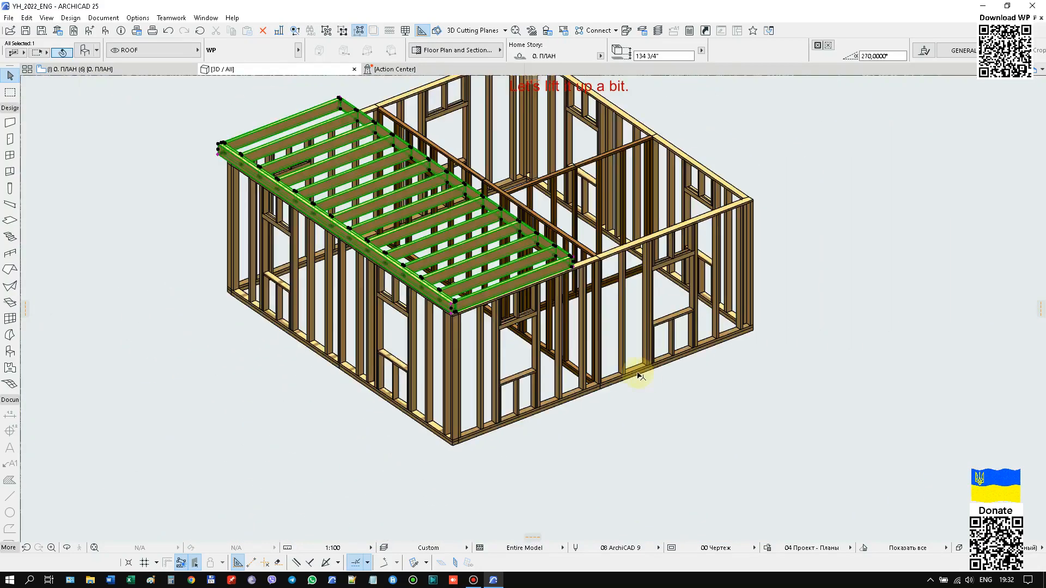
Lower the roof partition by 5 1/2" at its outer corner, to an elevation of 129 1/4".
shift+middle_drag(676, 419, 546, 413)
scroll(281, 265, up, 3)
scroll(338, 233, down, 5)
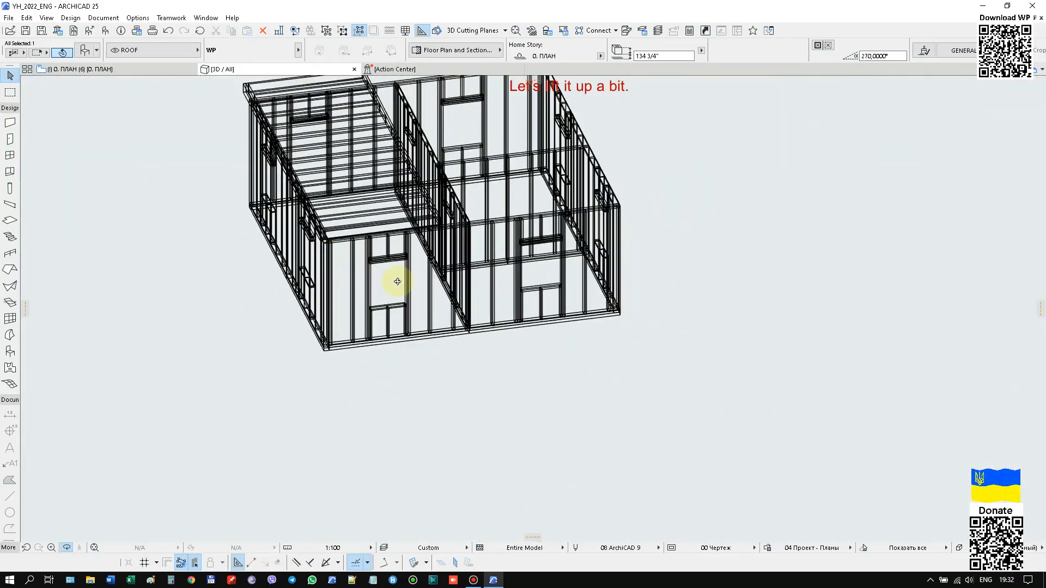
scroll(326, 257, up, 4)
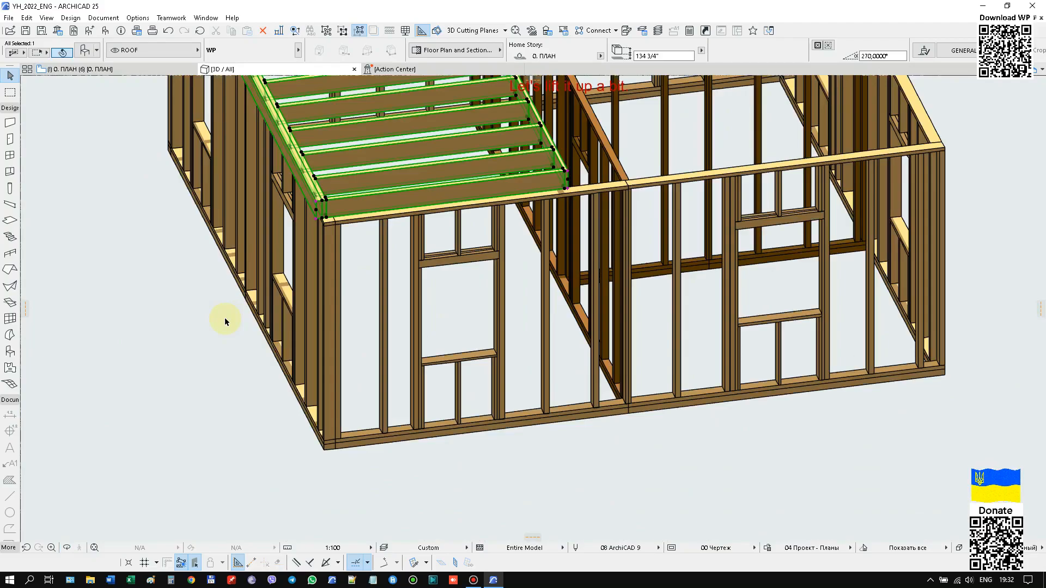
scroll(306, 222, up, 5)
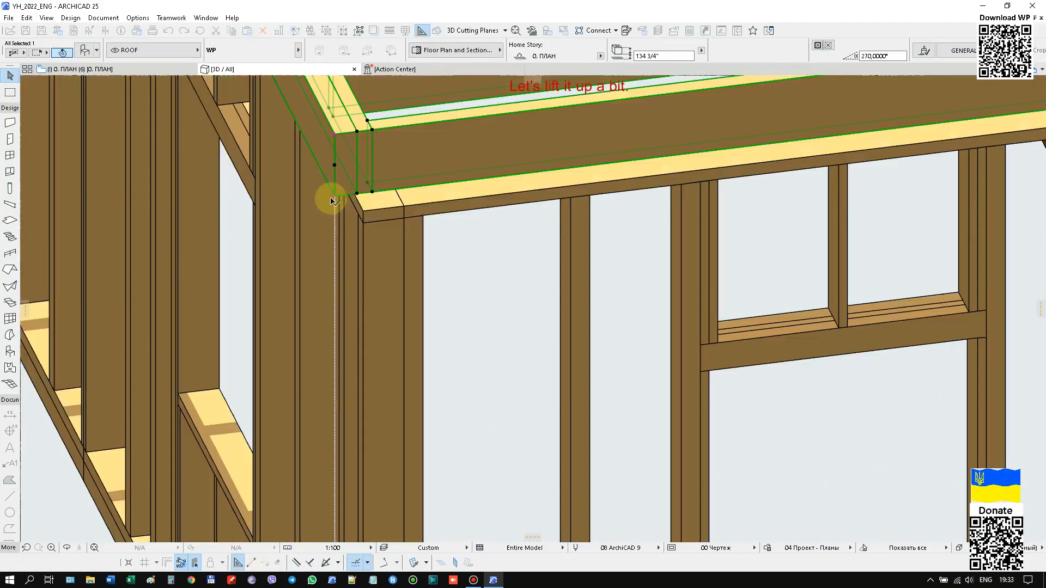
click(336, 200)
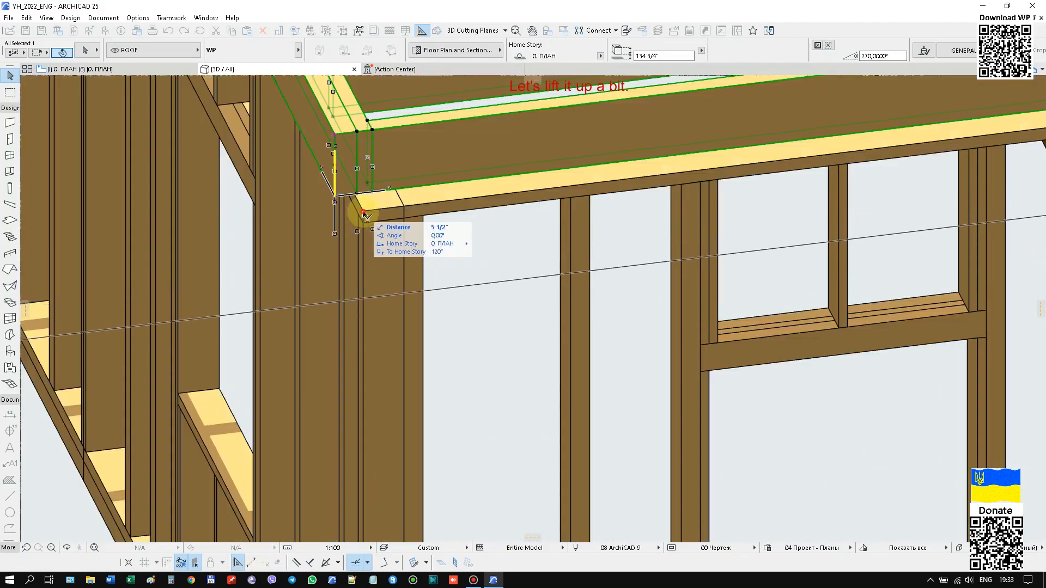
click(323, 232)
scroll(305, 230, down, 6)
middle_drag(889, 381, 791, 414)
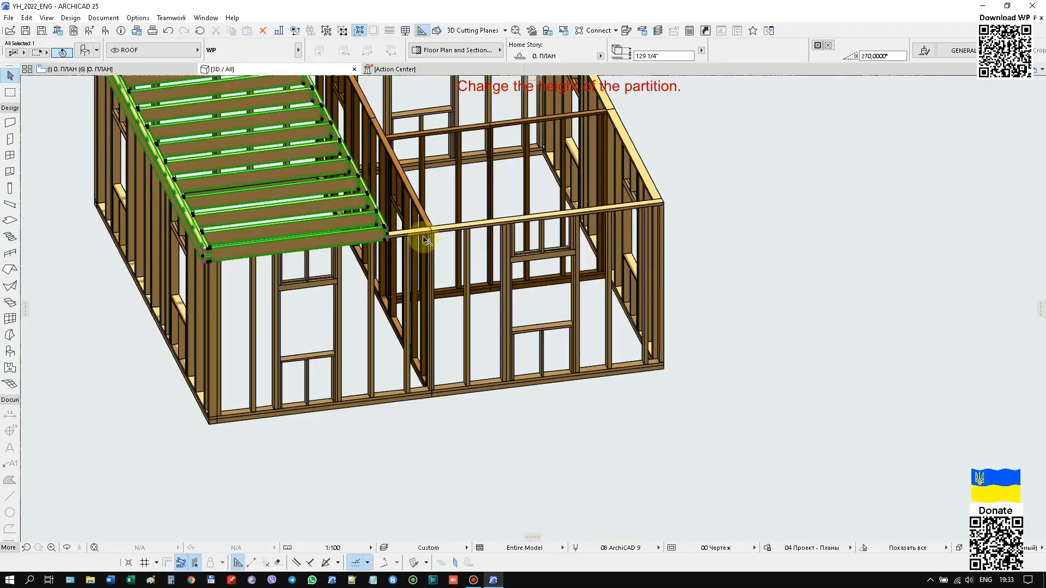
Stretch the roof partition's inner edge to the middle wall, giving a partition height of 149 7/8" at a length of 305 1/2".
scroll(427, 240, up, 5)
click(343, 243)
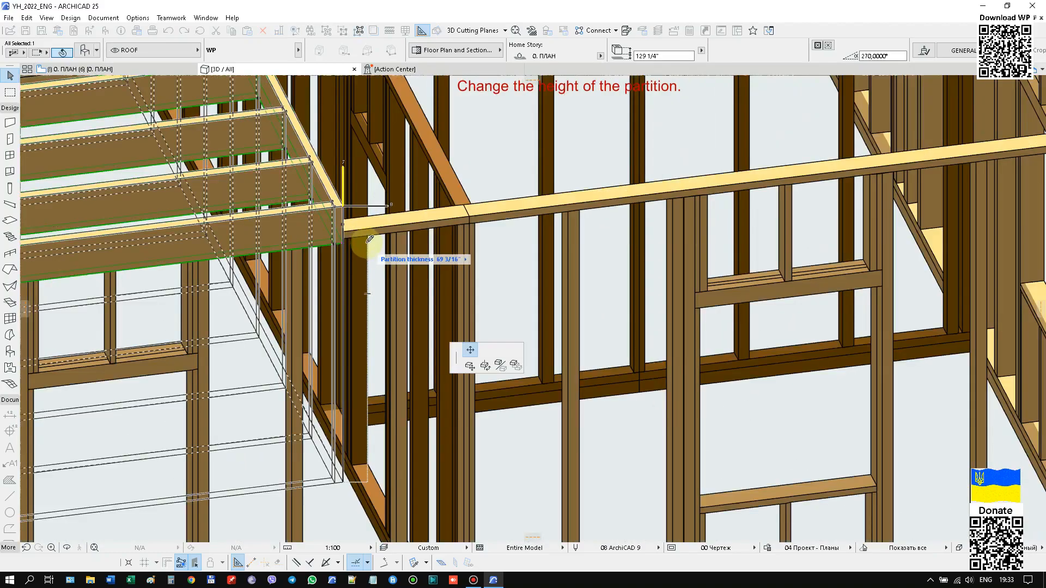
click(412, 233)
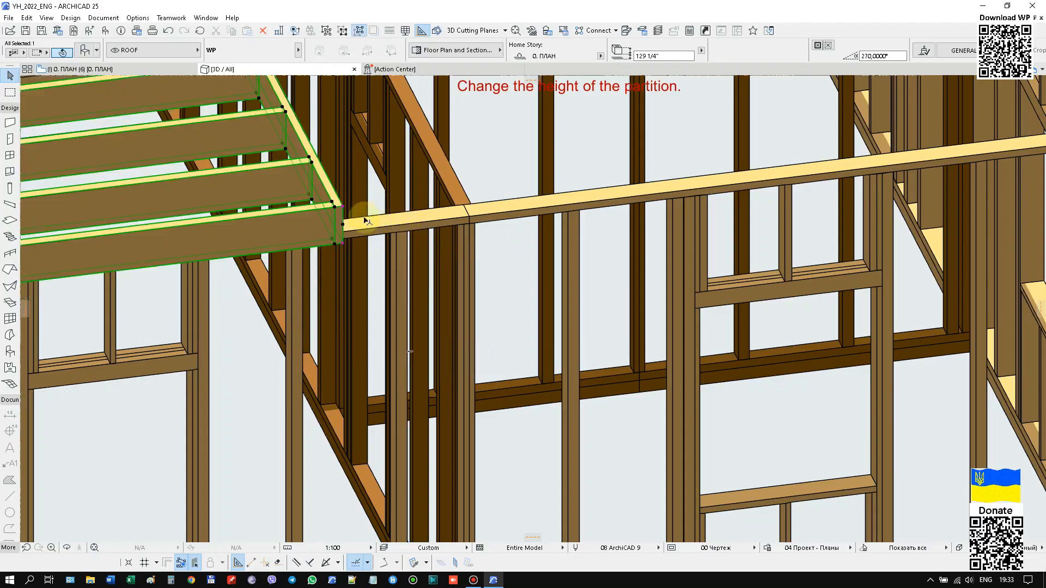
click(343, 207)
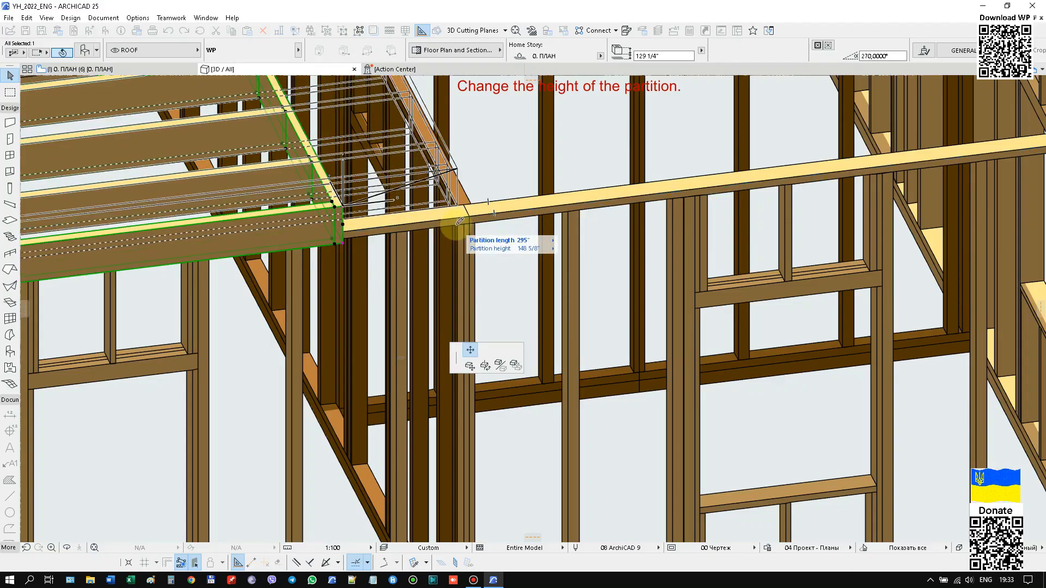
scroll(463, 228, down, 3)
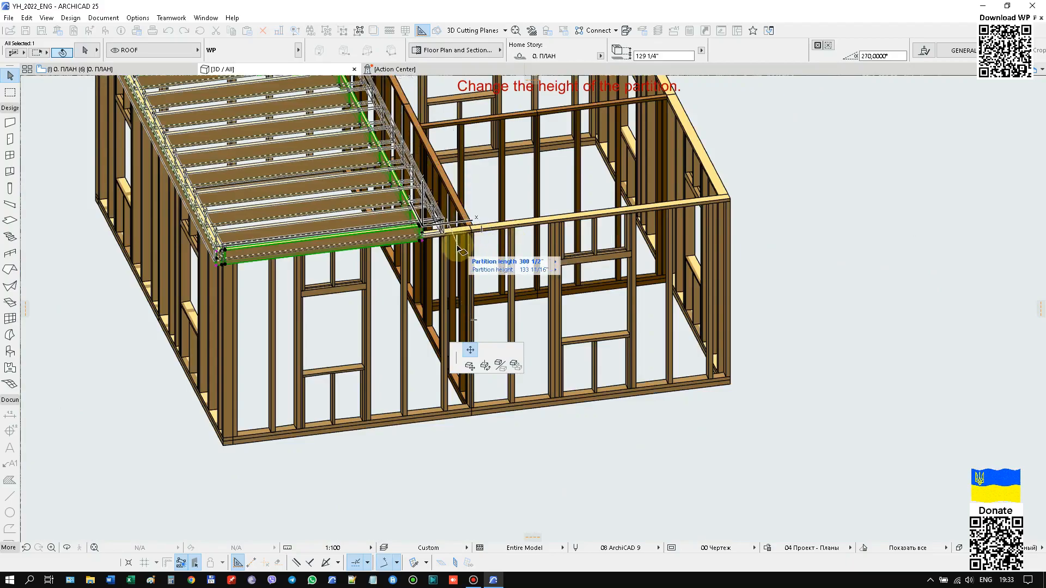
scroll(459, 234, up, 5)
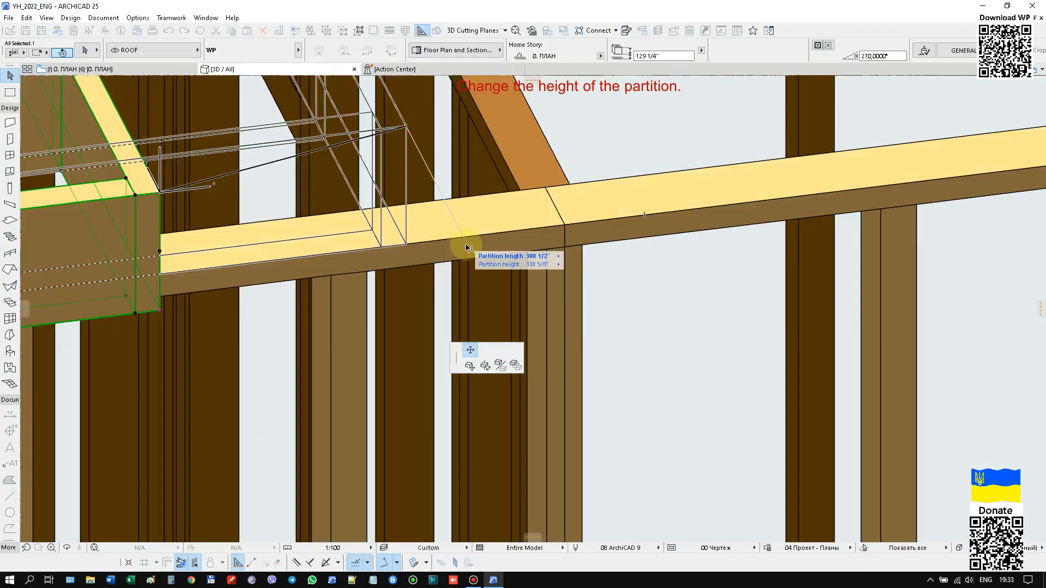
key(shift)
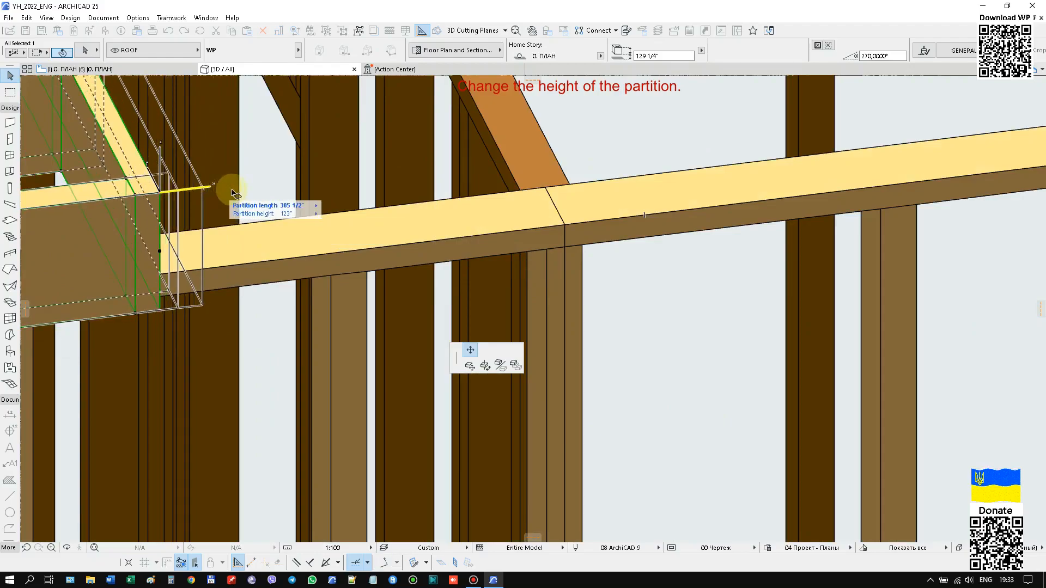
click(566, 226)
scroll(561, 224, down, 10)
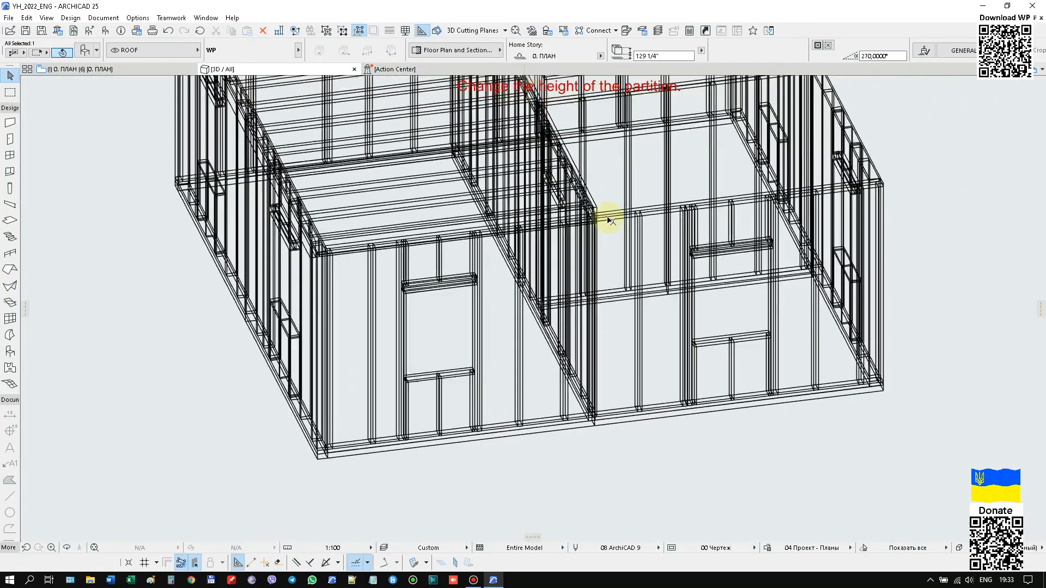
scroll(342, 352, down, 3)
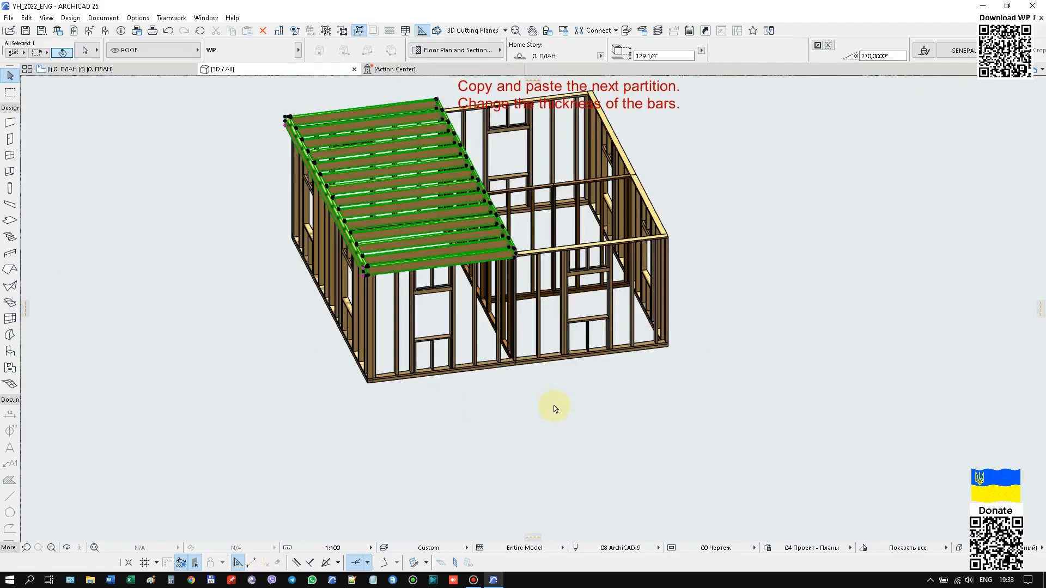
Copy the roof partition across the front wall so the copy adjoins the first one and covers the other half of the house.
scroll(373, 285, up, 10)
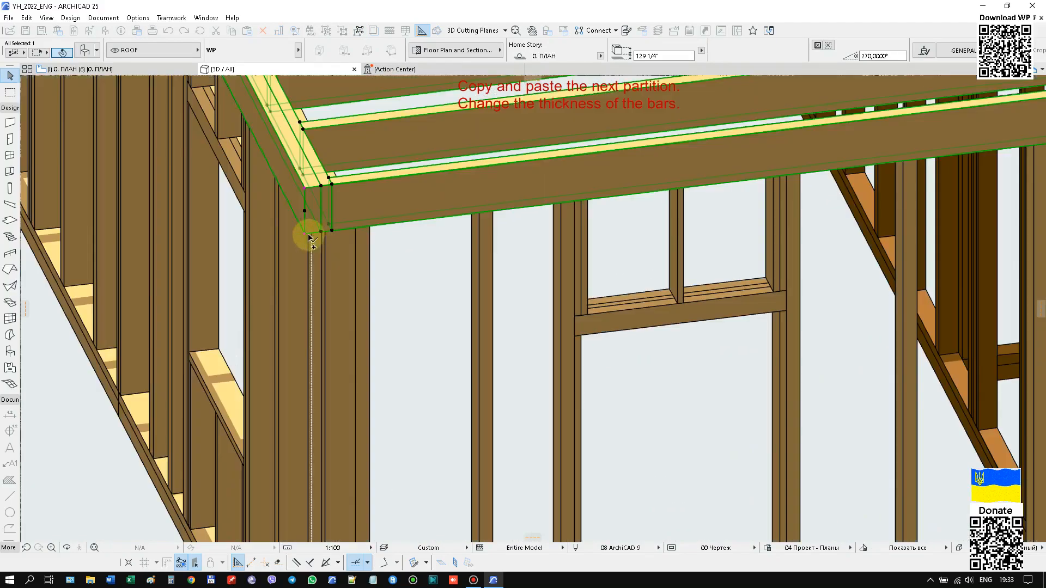
click(308, 238)
scroll(268, 322, down, 5)
scroll(635, 235, up, 8)
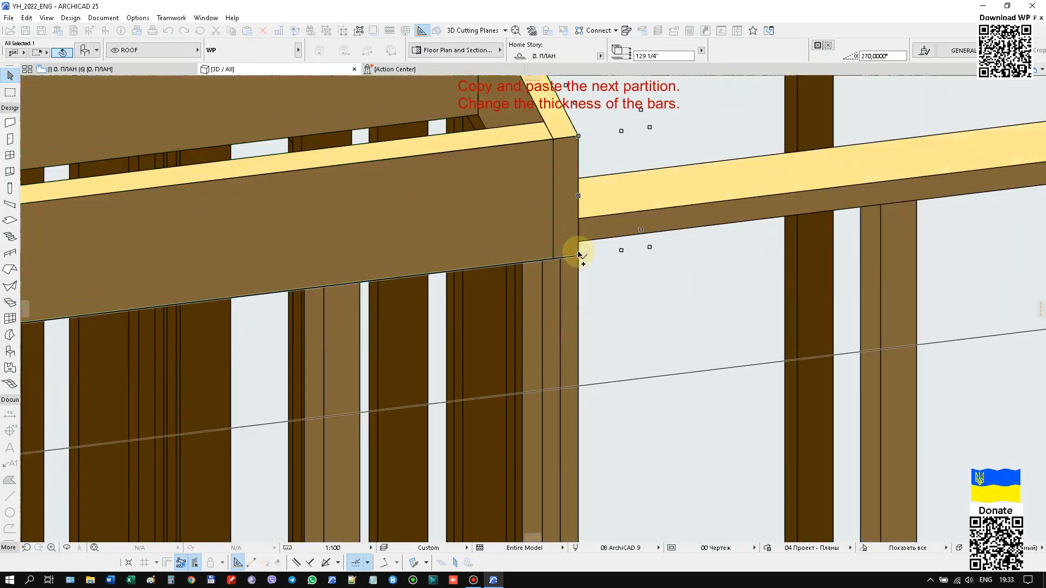
scroll(551, 238, down, 2)
scroll(551, 239, down, 5)
In the copied roof partition's set of bar thicknesses at the down, set the second value to 0.
right_click(810, 125)
click(822, 126)
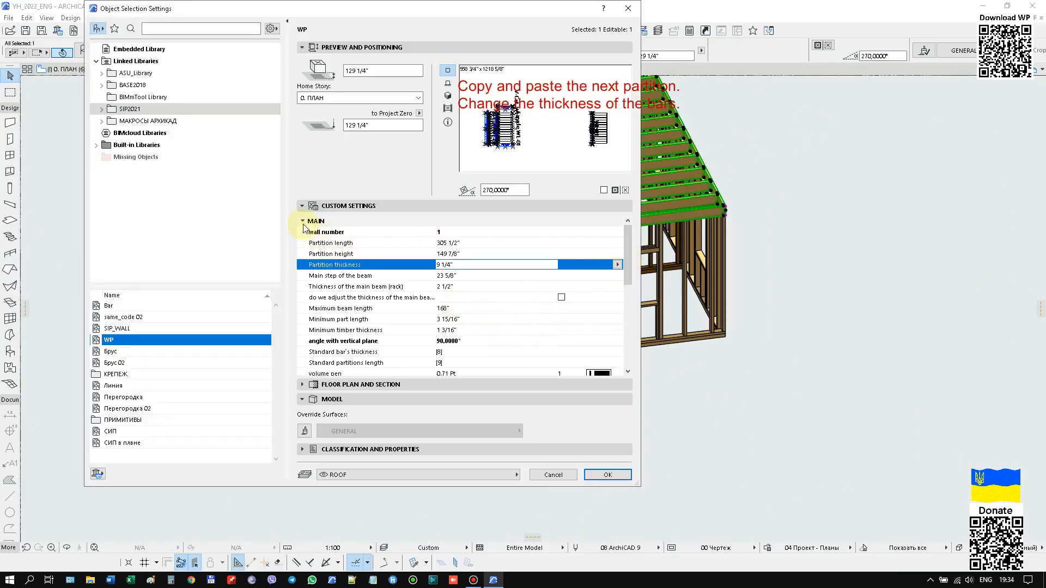
click(303, 222)
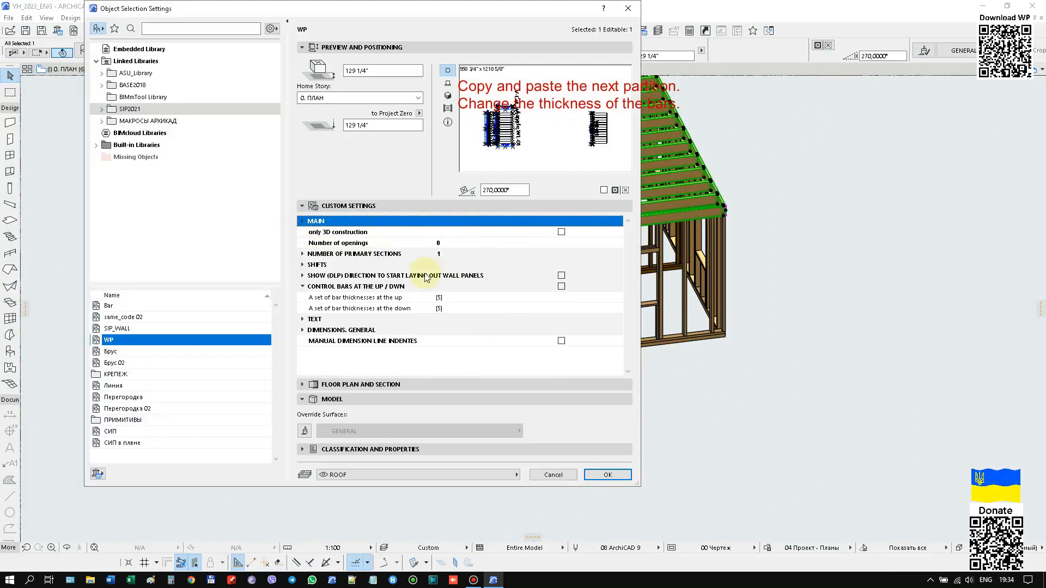
click(426, 307)
click(616, 308)
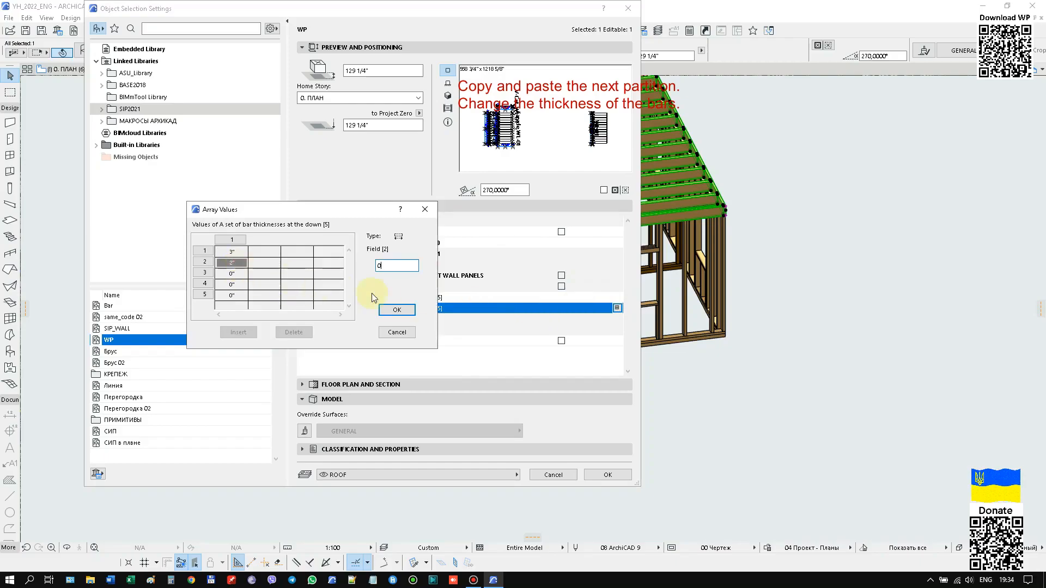
click(396, 309)
click(606, 475)
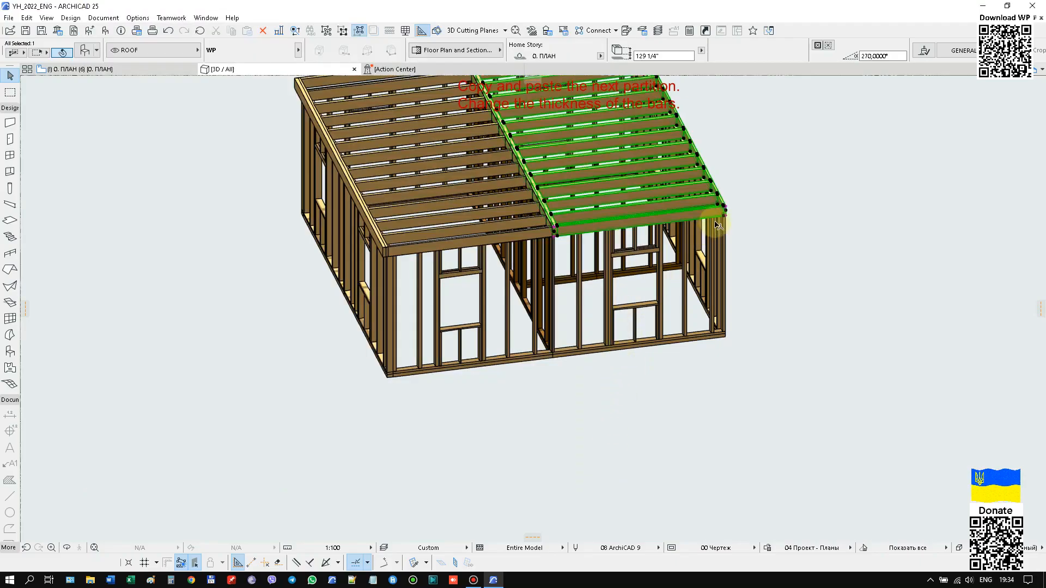
Check the joint between the two roof partitions, deselect the copy and switch to the floor plan.
scroll(498, 226, up, 5)
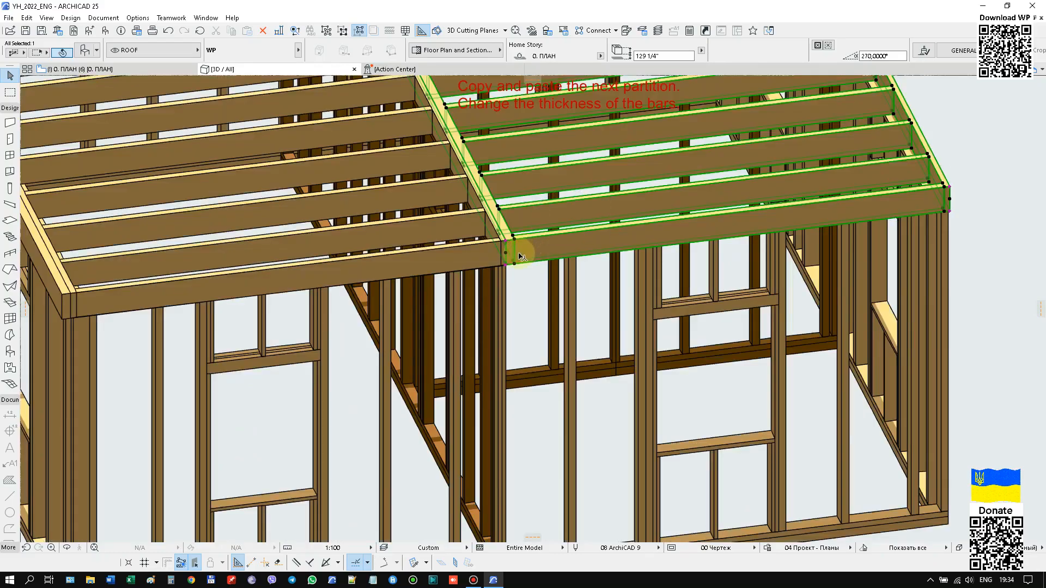
scroll(517, 255, down, 3)
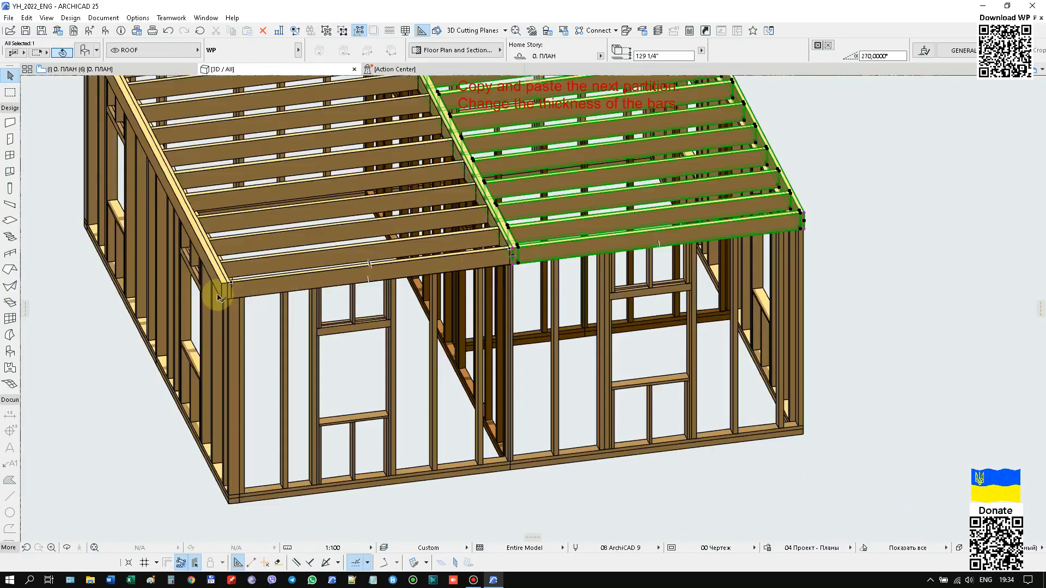
scroll(506, 243, down, 3)
click(763, 201)
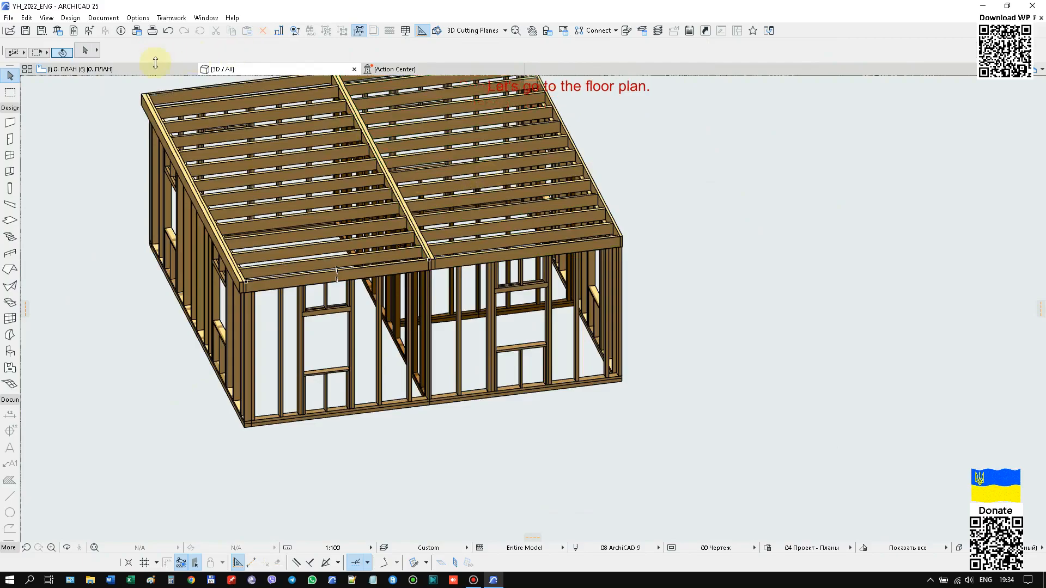
click(156, 70)
scroll(525, 246, down, 3)
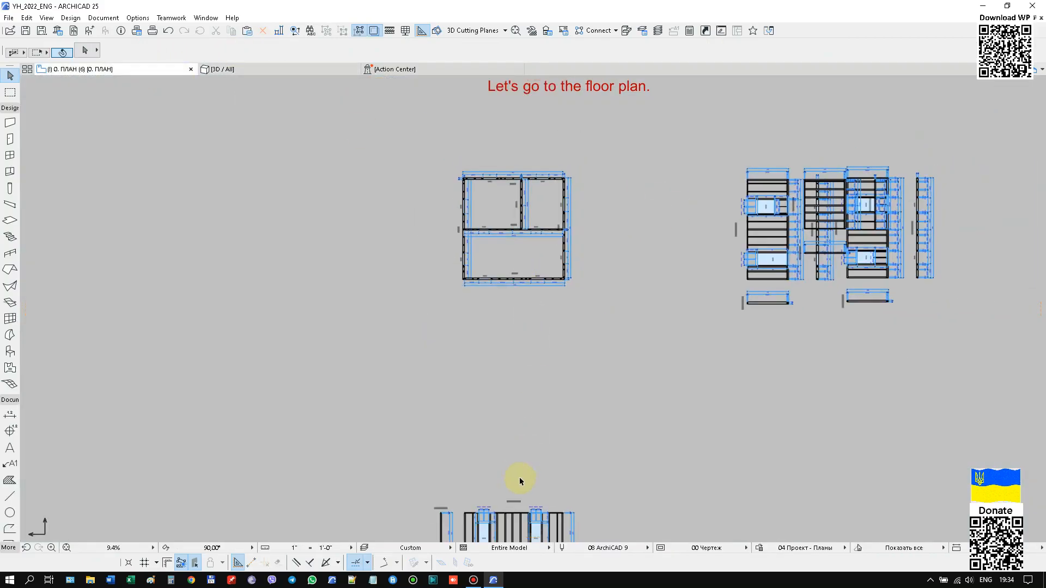
Show the ROOF layer and hide the WOOL layer on the floor plan, leaving the roof partition layouts displayed.
click(366, 549)
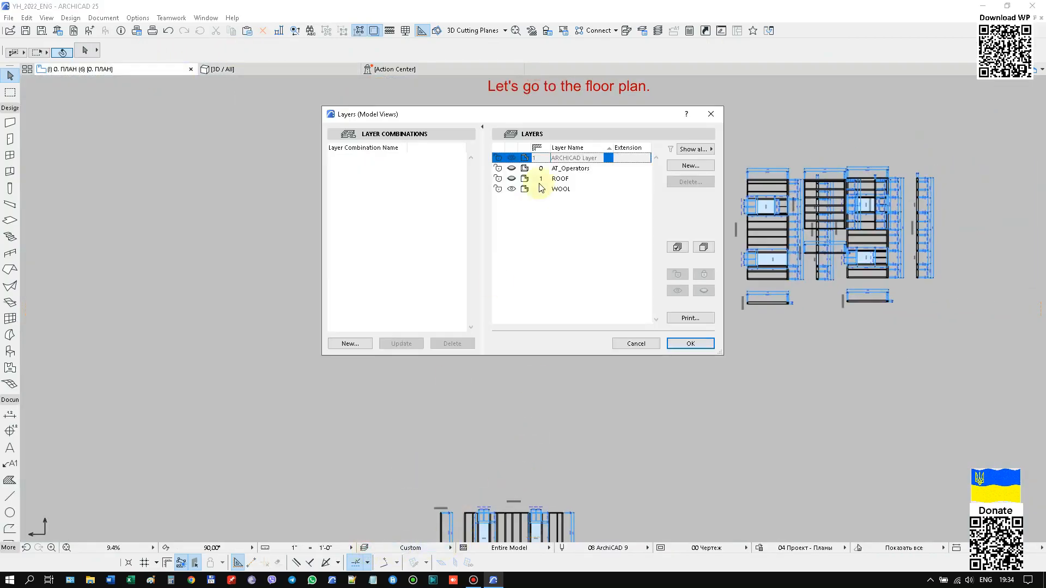
click(512, 189)
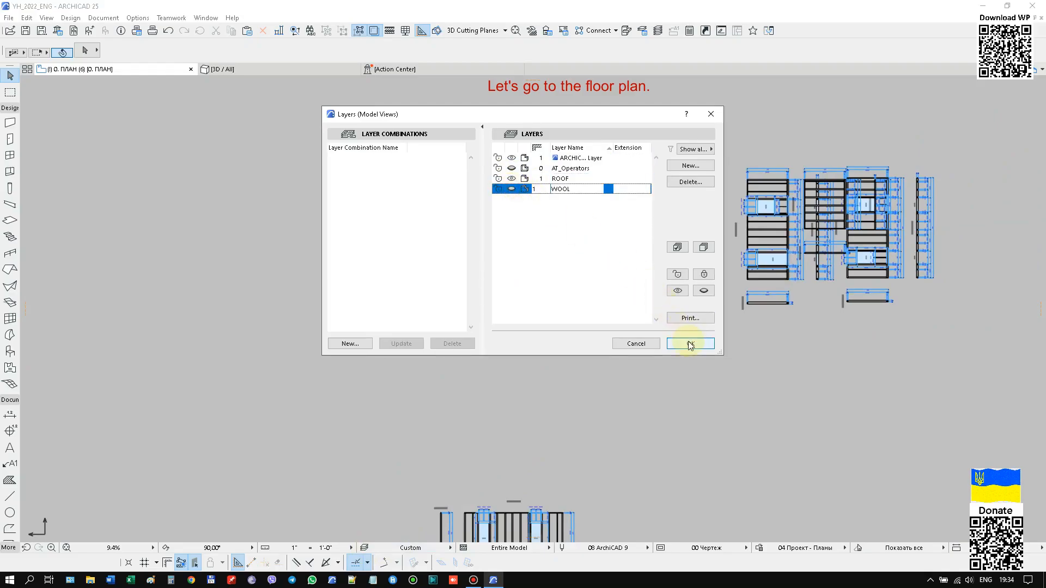
click(689, 343)
scroll(604, 272, up, 10)
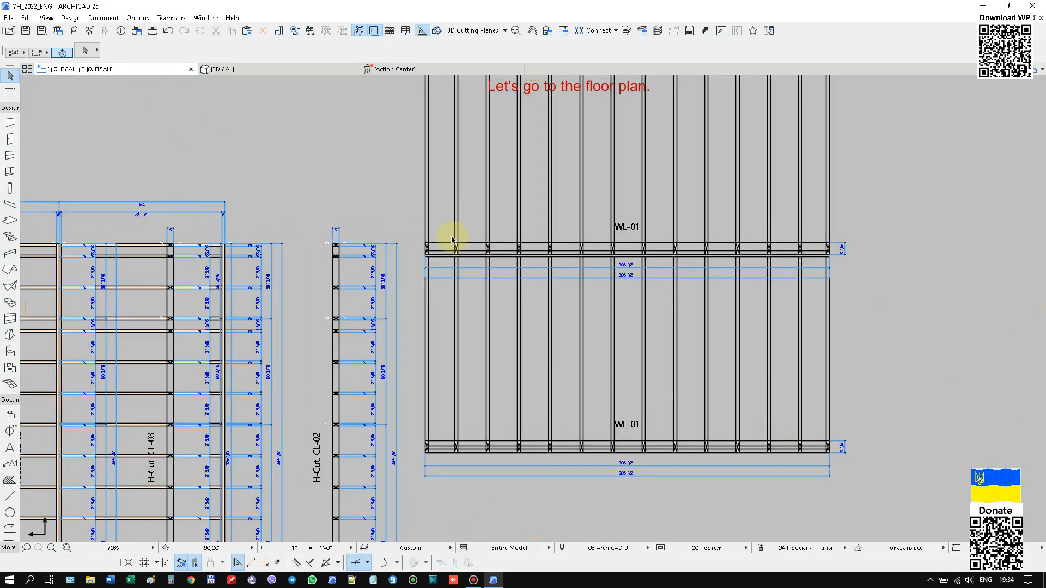
For the roof partition whose layouts sit lower on the floor plan, remove the second bar from the set of bar thicknesses at the down.
click(384, 276)
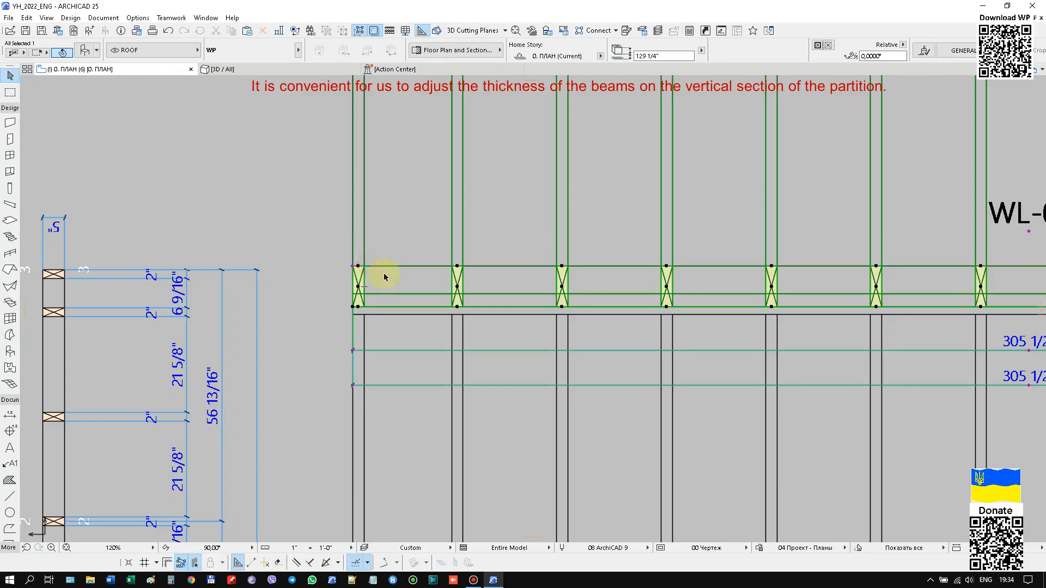
scroll(531, 220, down, 8)
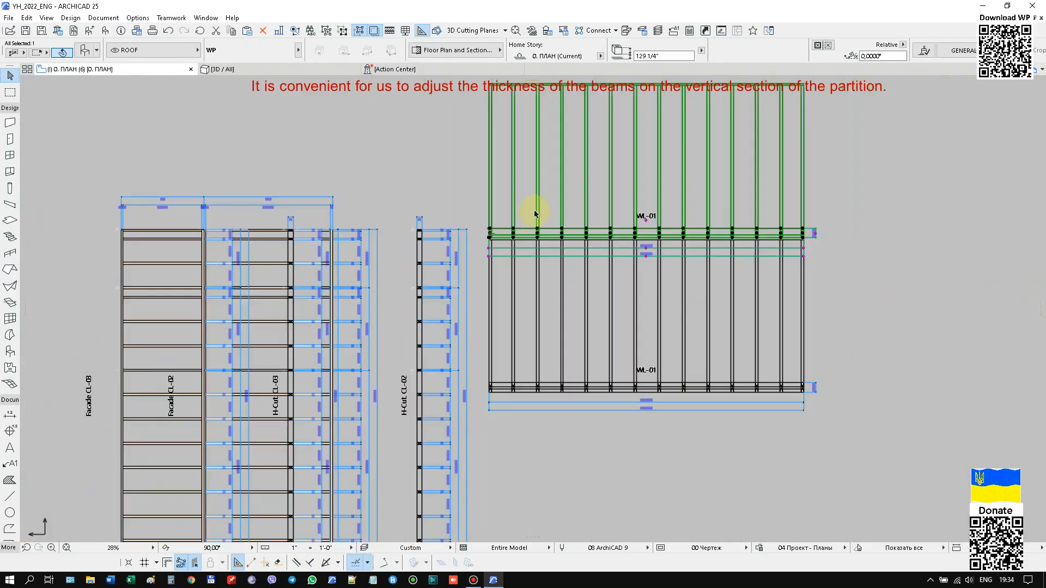
scroll(565, 142, down, 3)
scroll(569, 286, up, 8)
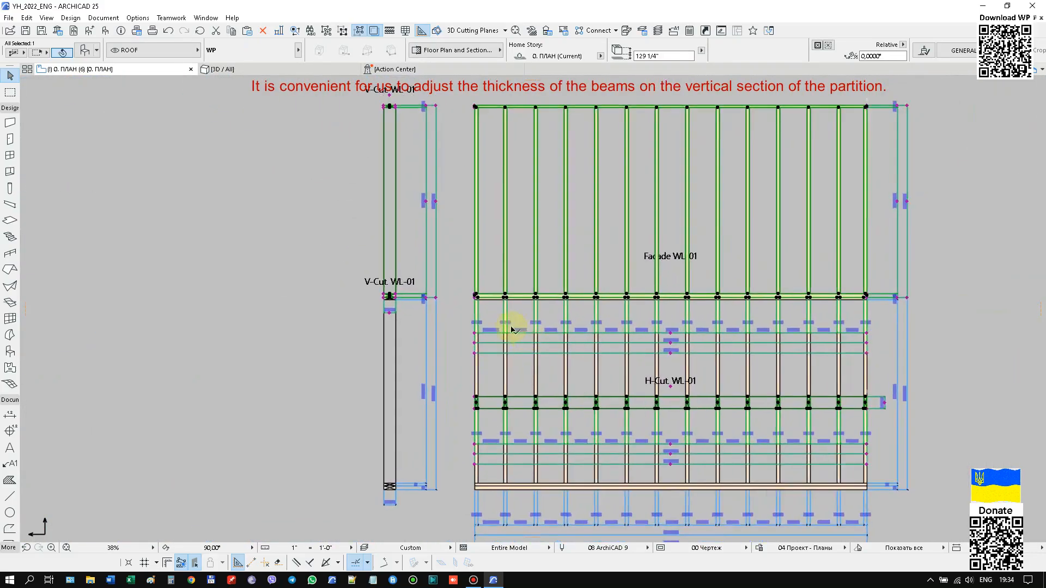
scroll(456, 292, up, 2)
scroll(446, 287, down, 5)
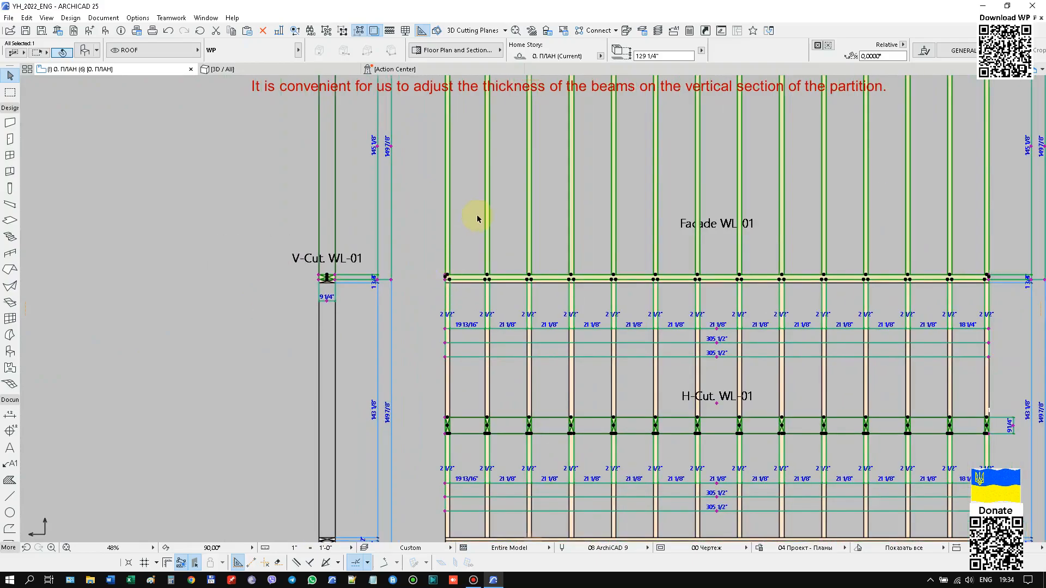
click(774, 417)
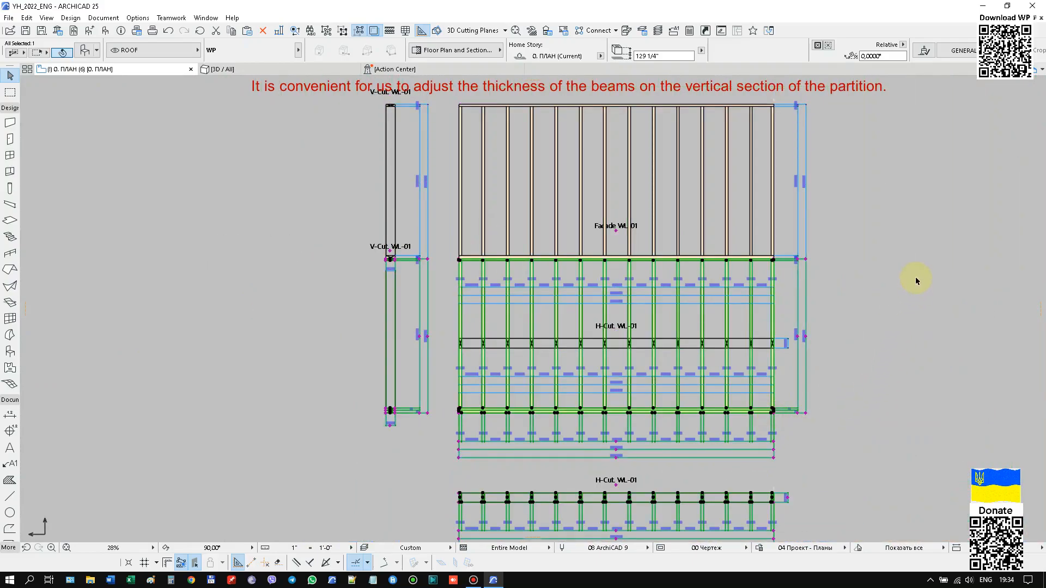
scroll(439, 266, up, 3)
scroll(437, 270, down, 2)
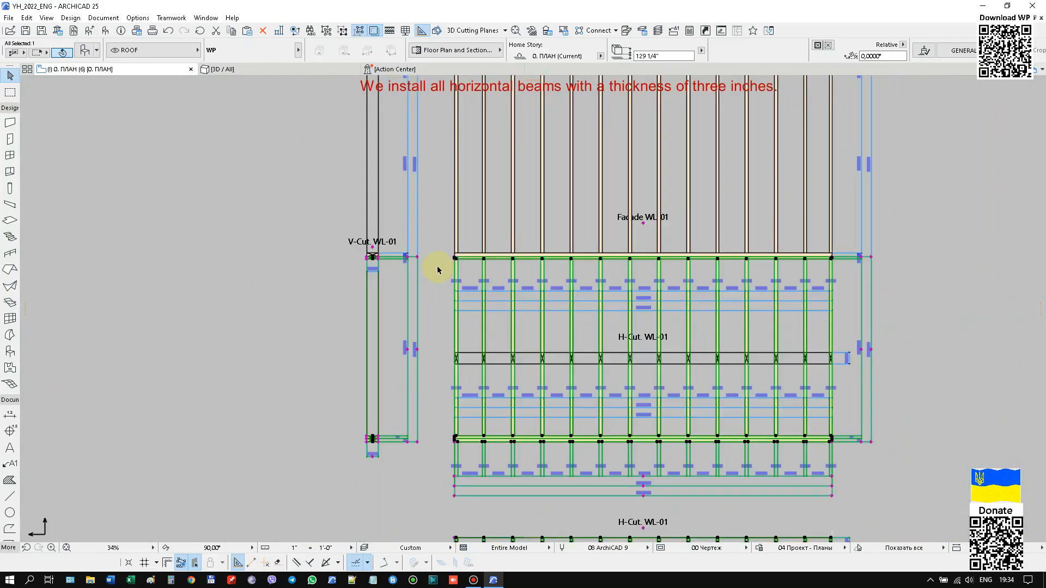
right_click(950, 200)
click(959, 211)
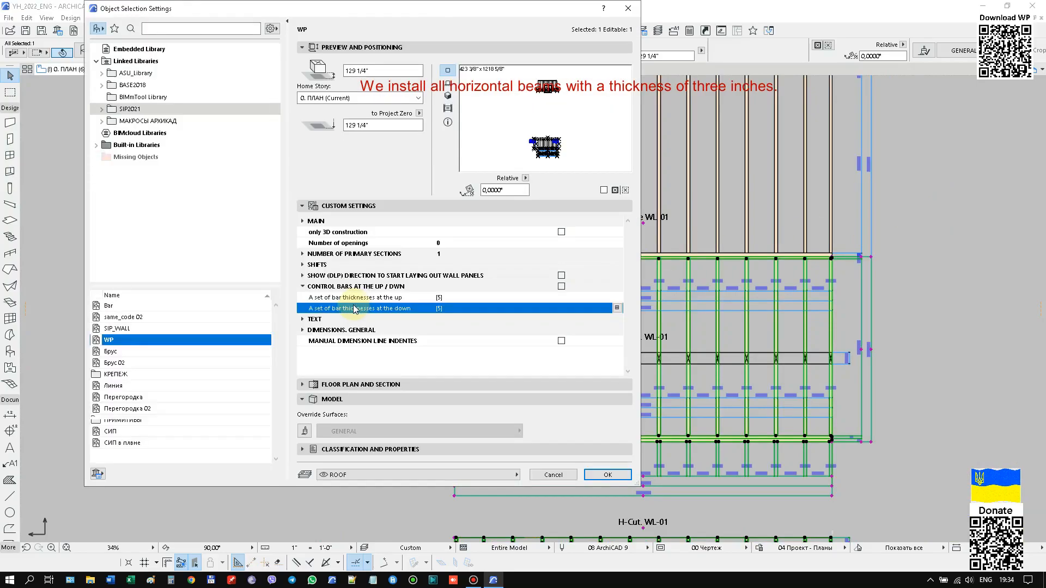
click(617, 308)
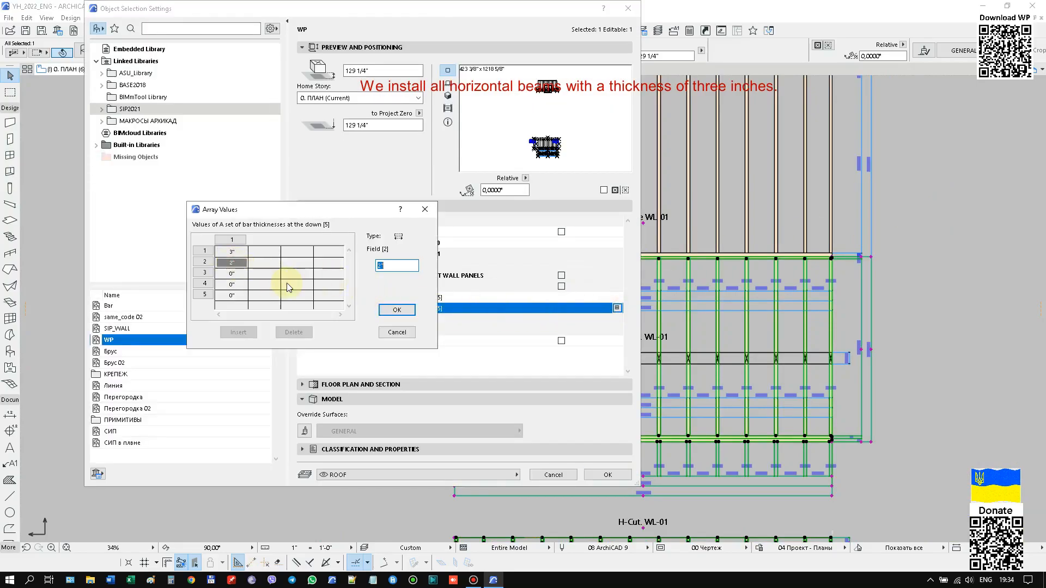
click(397, 310)
click(616, 475)
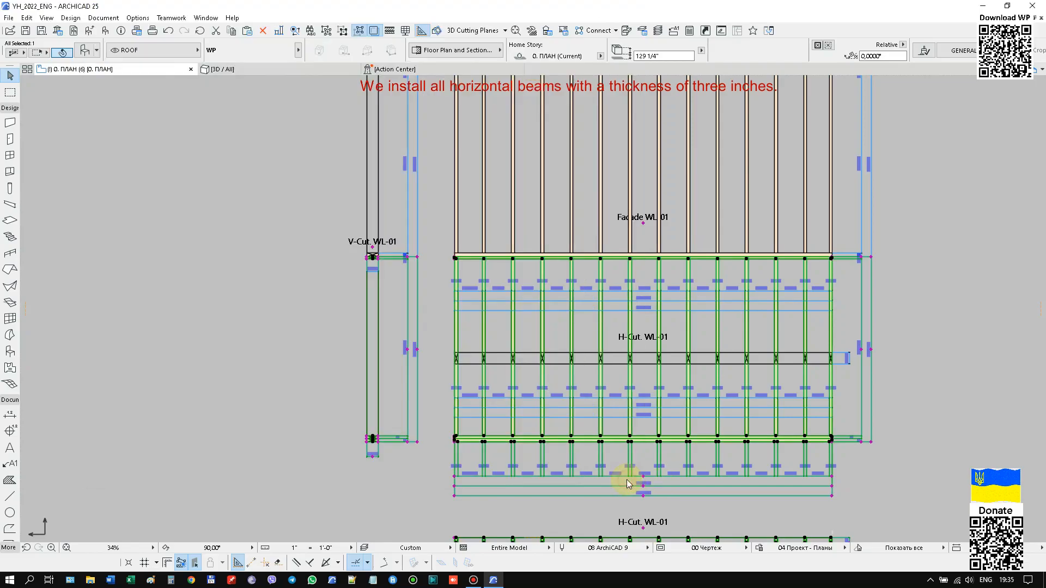
Set the lower roof partition's bar thickness at the up to 2" in its vertical section.
scroll(489, 356, up, 3)
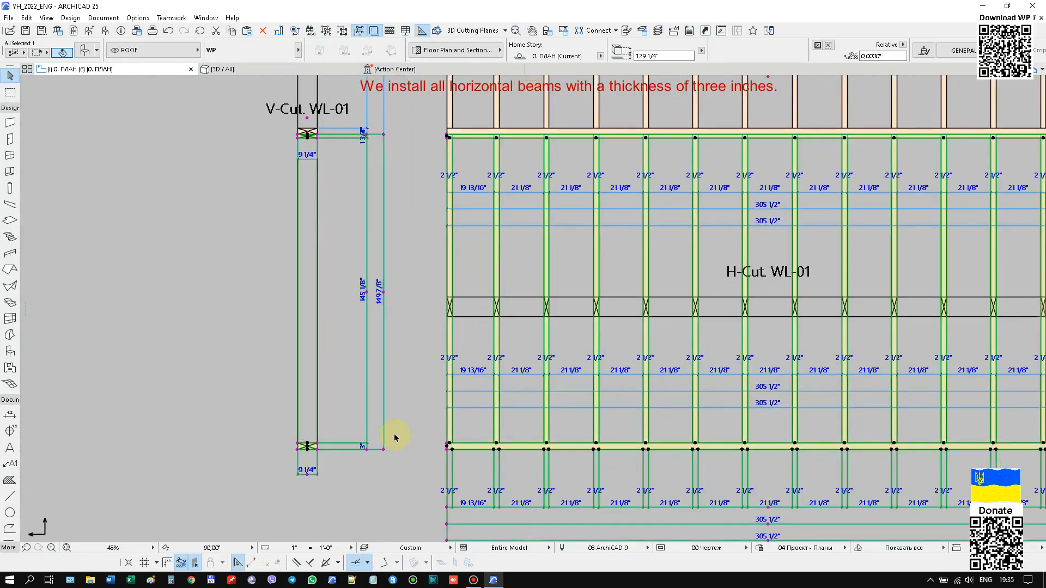
scroll(347, 183, up, 10)
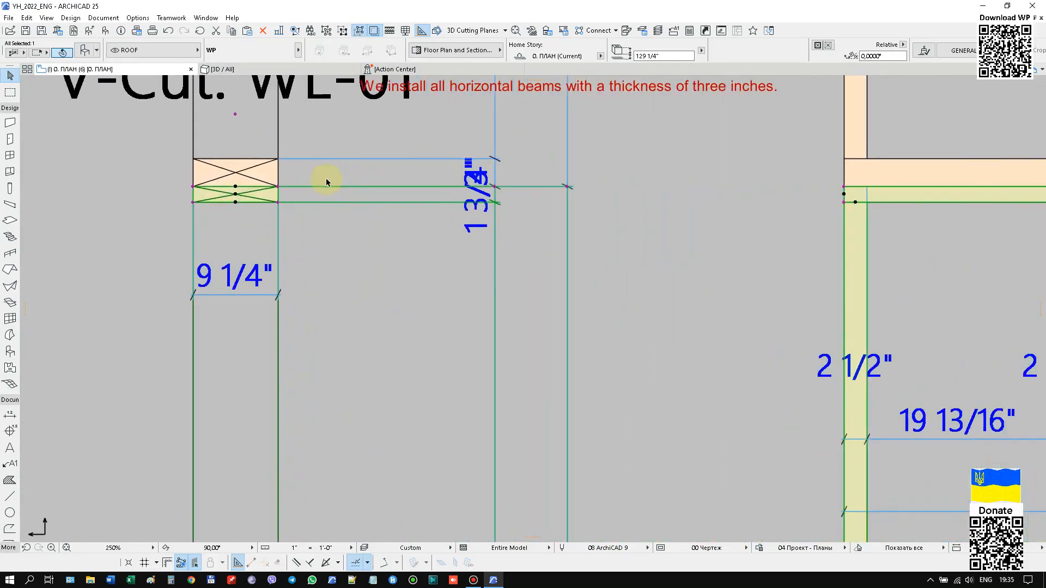
click(278, 202)
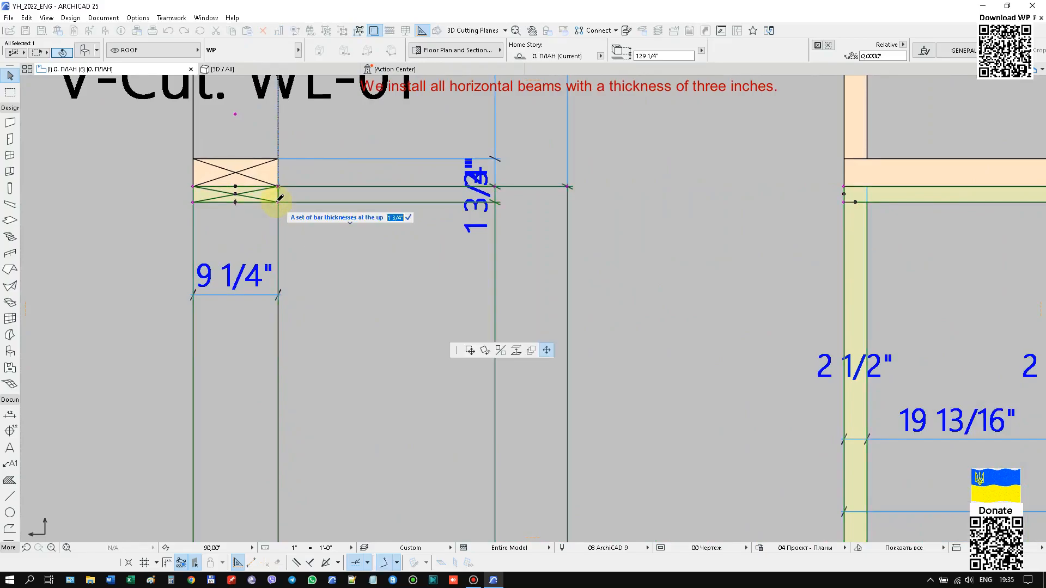
key(Return)
Set the bar thickness at the up to 3" in the vertical section of the lower roof partition.
scroll(381, 170, down, 7)
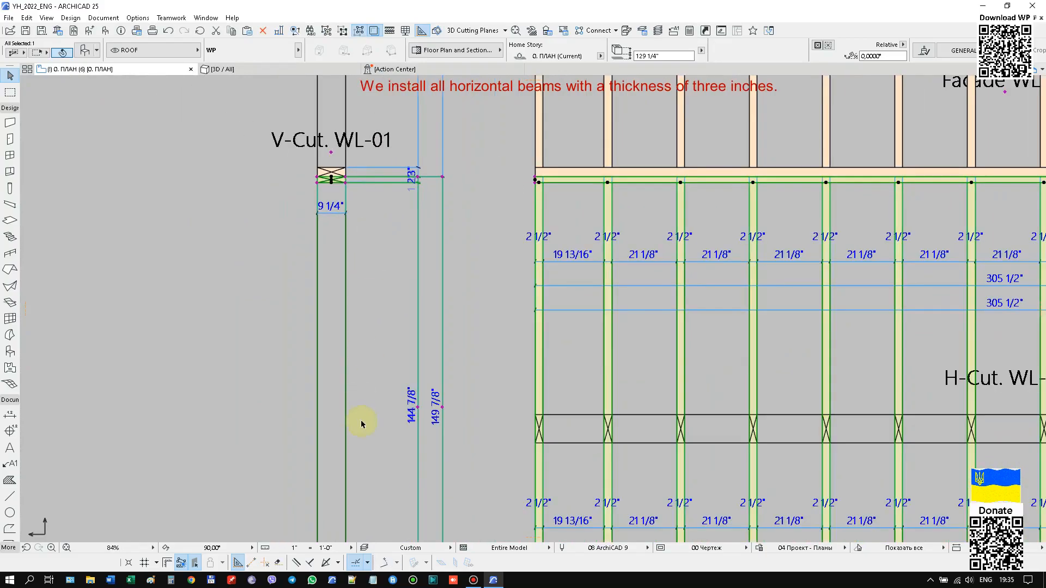
middle_drag(435, 174, 467, 101)
middle_drag(403, 276, 398, 81)
scroll(368, 345, up, 5)
scroll(456, 486, down, 4)
scroll(405, 293, up, 9)
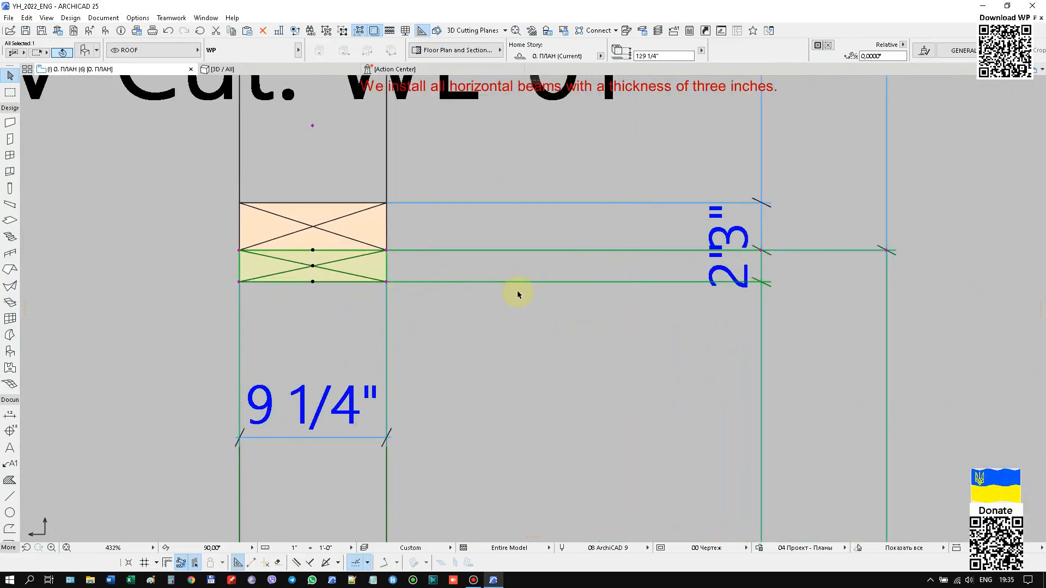
click(387, 281)
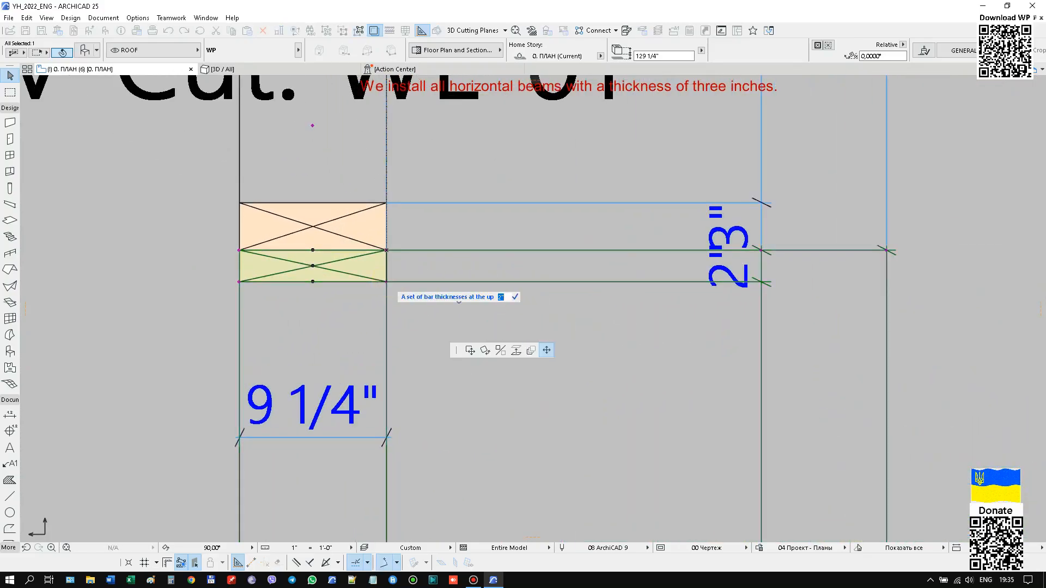
text(3)
key(Return)
Select the other roof partition, set its bar thickness at the up to 3" in the vertical section, and deselect it.
scroll(386, 338, down, 14)
scroll(442, 125, up, 10)
click(315, 213)
click(315, 213)
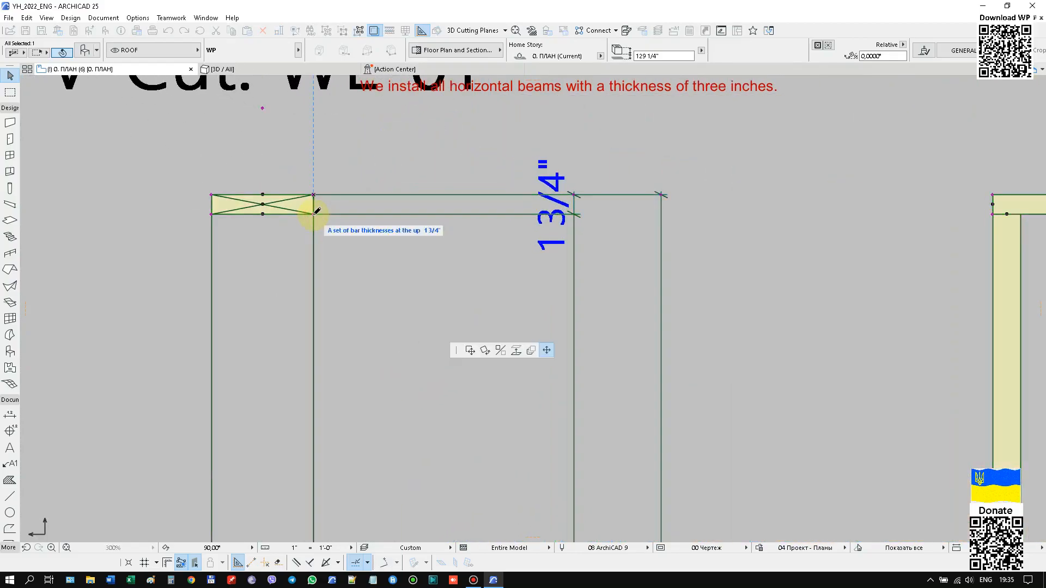
text(3)
key(Return)
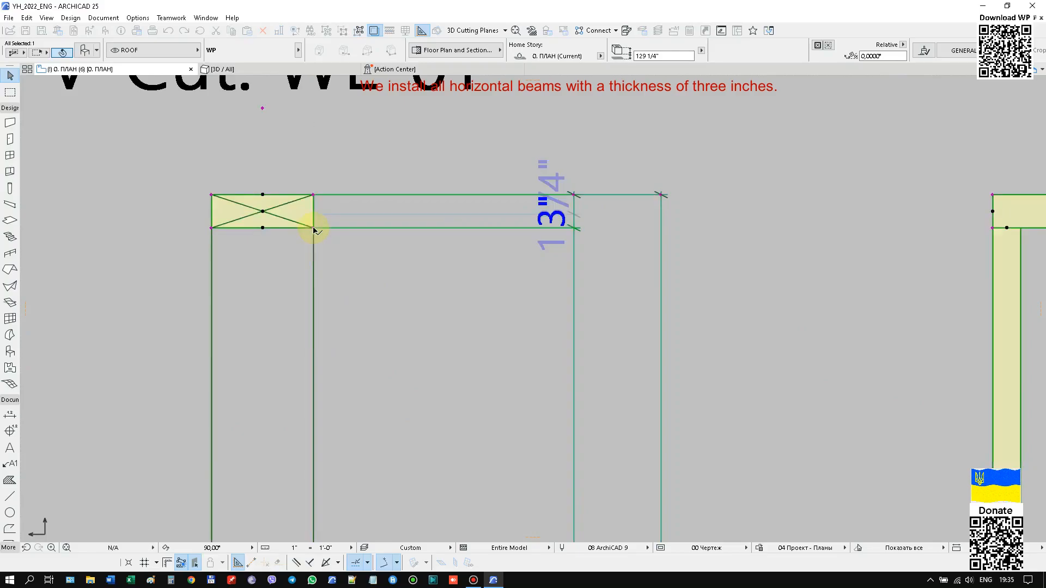
scroll(315, 218, down, 12)
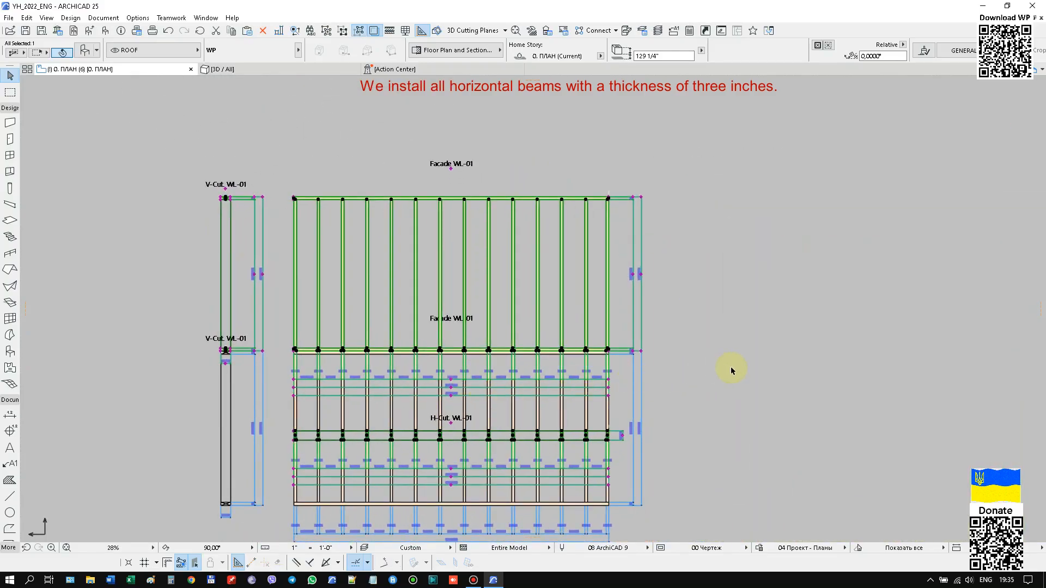
click(730, 366)
Switch to the 3D view and show the WOOL layer so the wall frames are displayed with the roof.
scroll(403, 415, up, 3)
scroll(421, 395, down, 3)
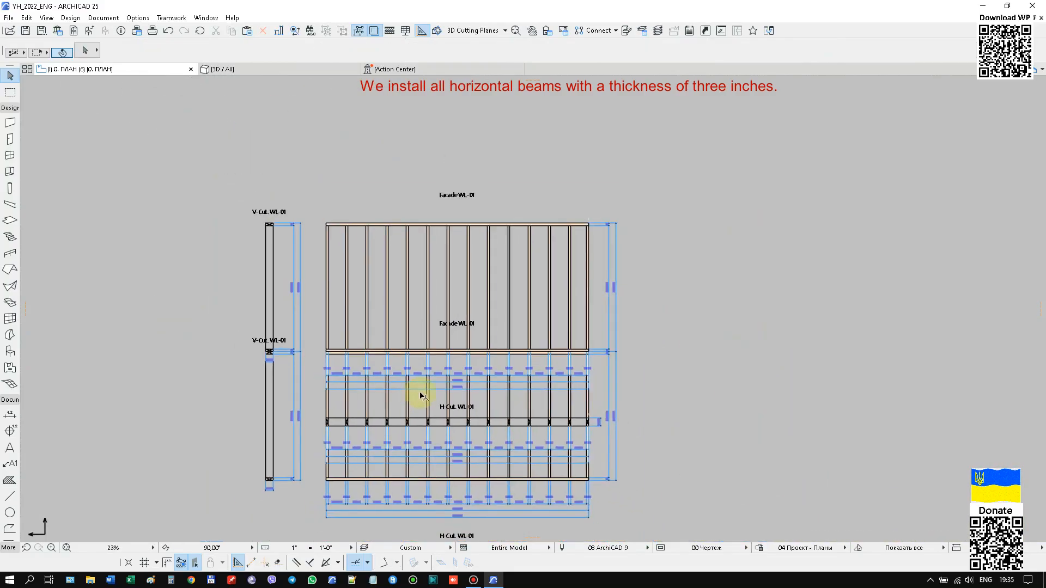
middle_drag(720, 371, 722, 377)
scroll(579, 234, up, 5)
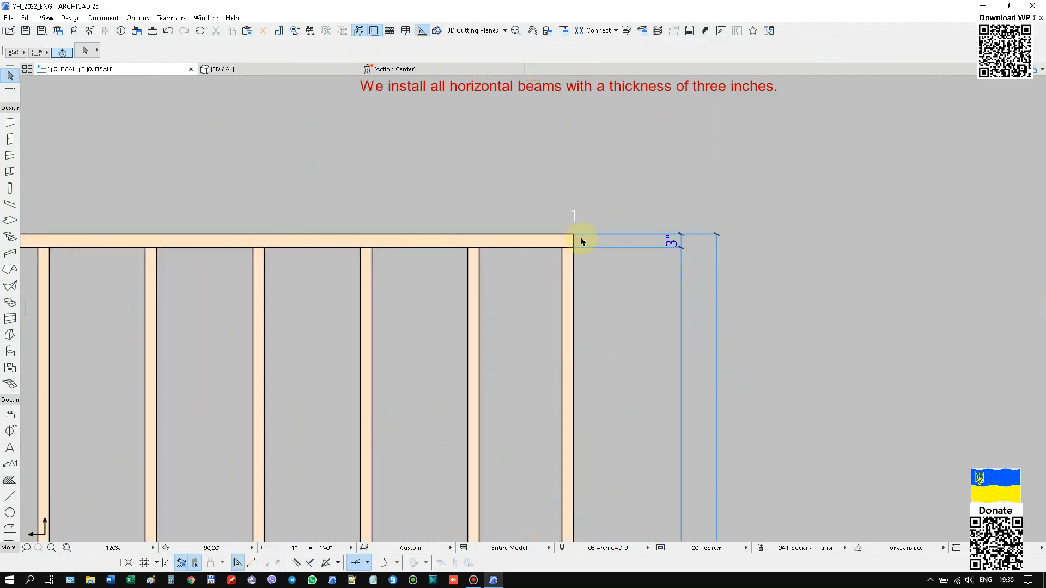
scroll(611, 253, down, 7)
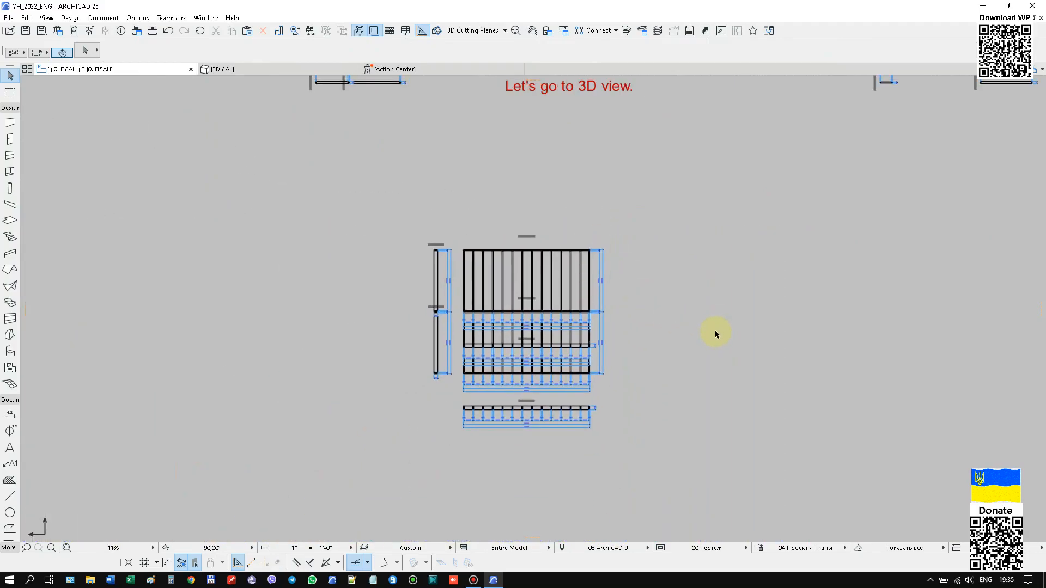
key(F3)
click(384, 547)
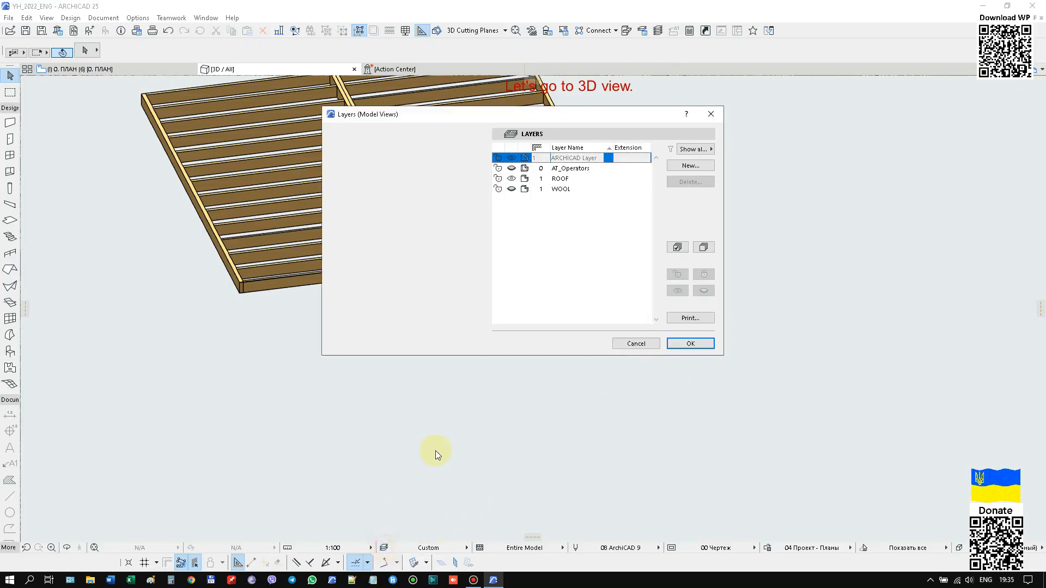
click(689, 343)
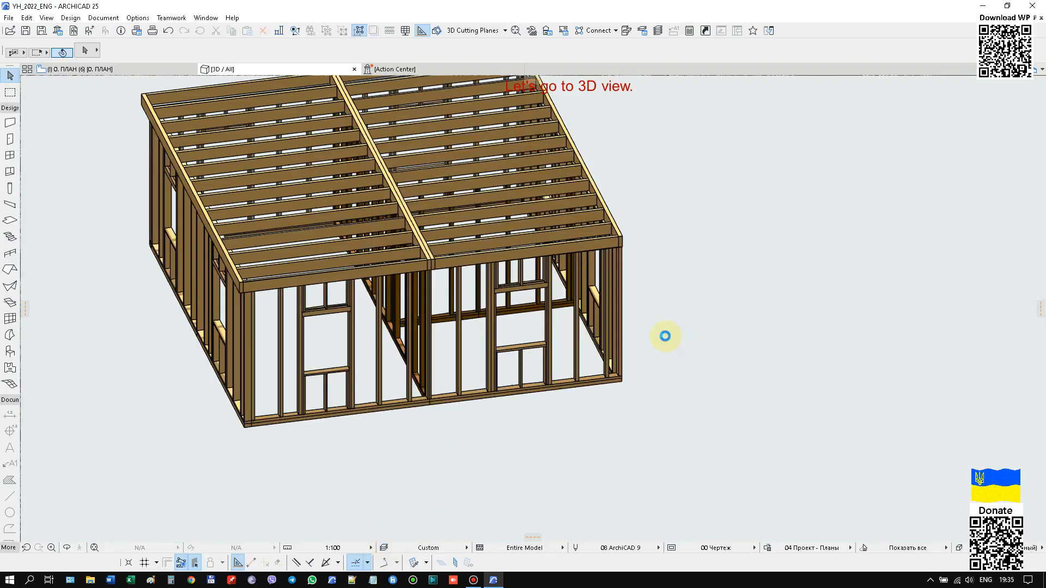
scroll(674, 334, down, 3)
shift+middle_drag(674, 334, 371, 346)
scroll(634, 351, up, 2)
scroll(636, 354, up, 1)
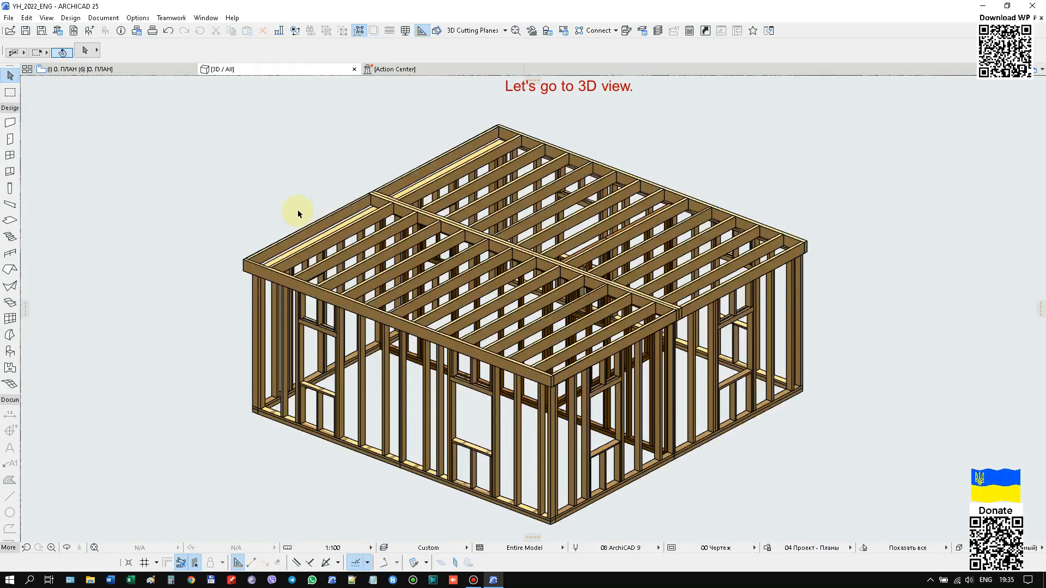
Copy the outer wall with two windows from its lower outer corner onto the roof's upper edge directly above it.
scroll(453, 181, down, 1)
scroll(271, 396, up, 4)
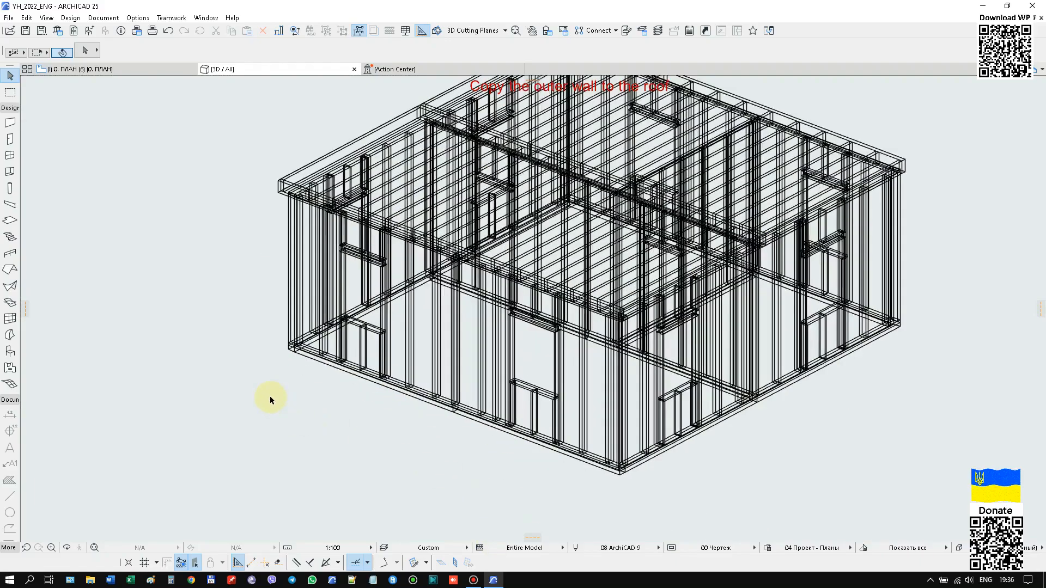
click(298, 332)
click(401, 372)
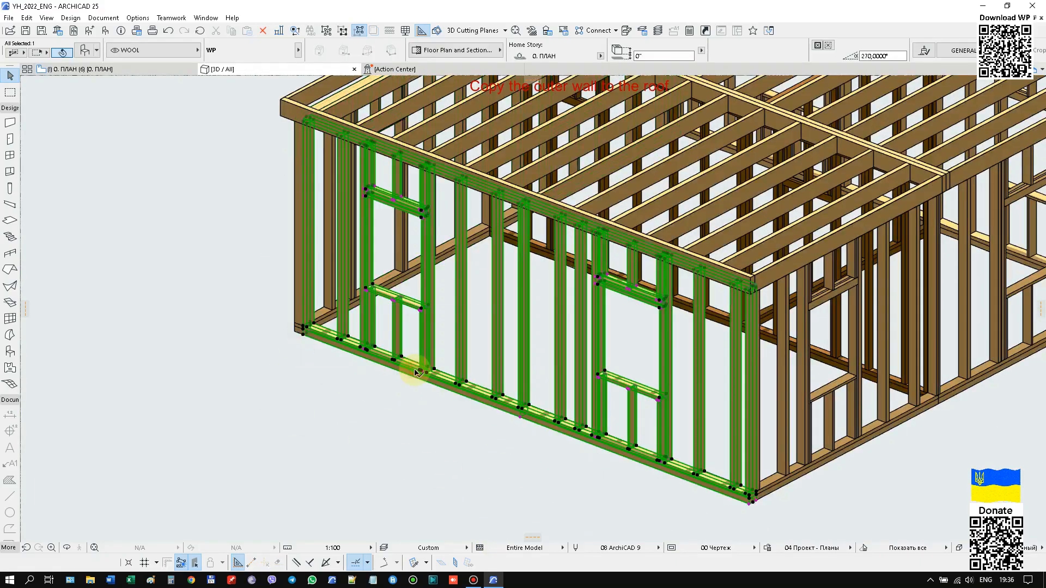
key(ctrl+shift+d)
scroll(303, 352, up, 2)
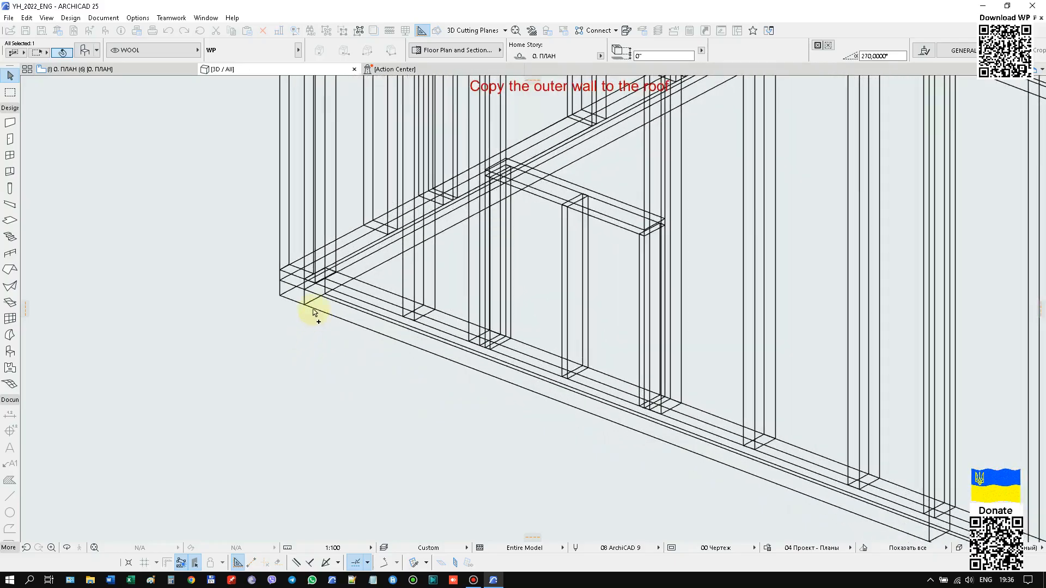
click(303, 302)
scroll(402, 461, down, 1)
scroll(409, 226, down, 2)
scroll(355, 191, up, 4)
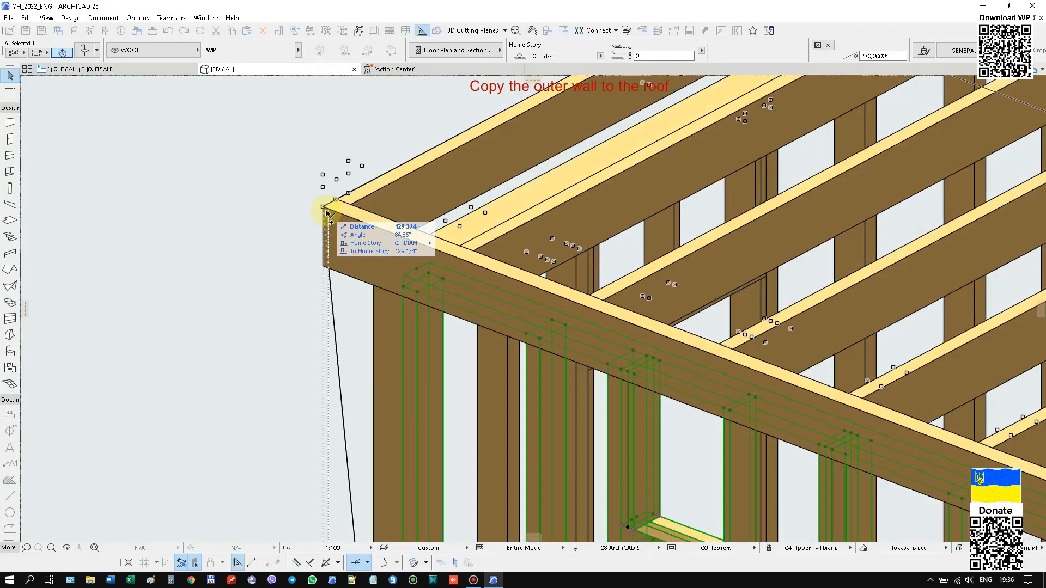
click(325, 209)
scroll(254, 290, down, 4)
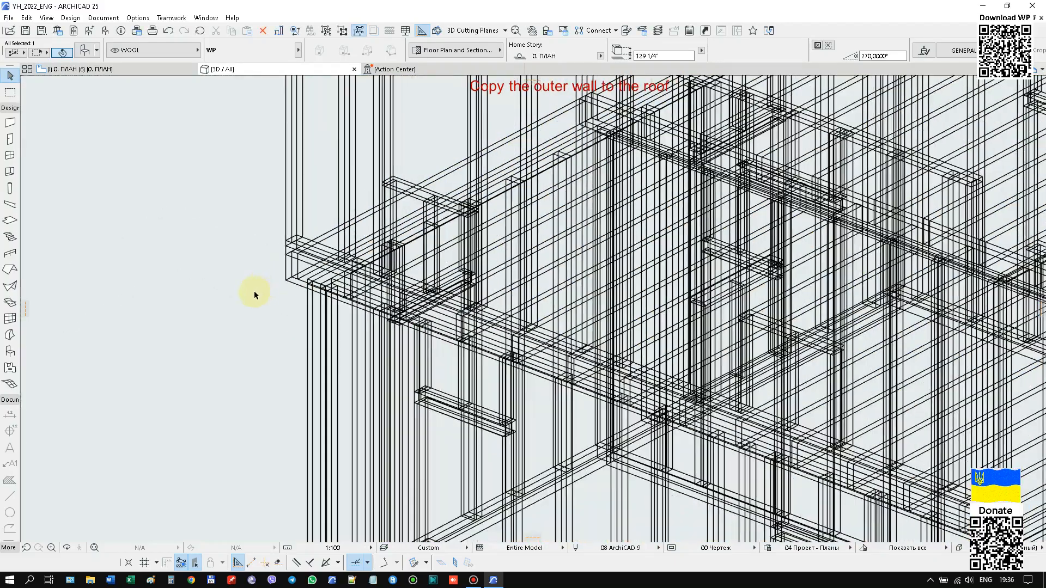
Set the partition height of the wall copy on the roof to 30".
right_click(804, 117)
click(828, 129)
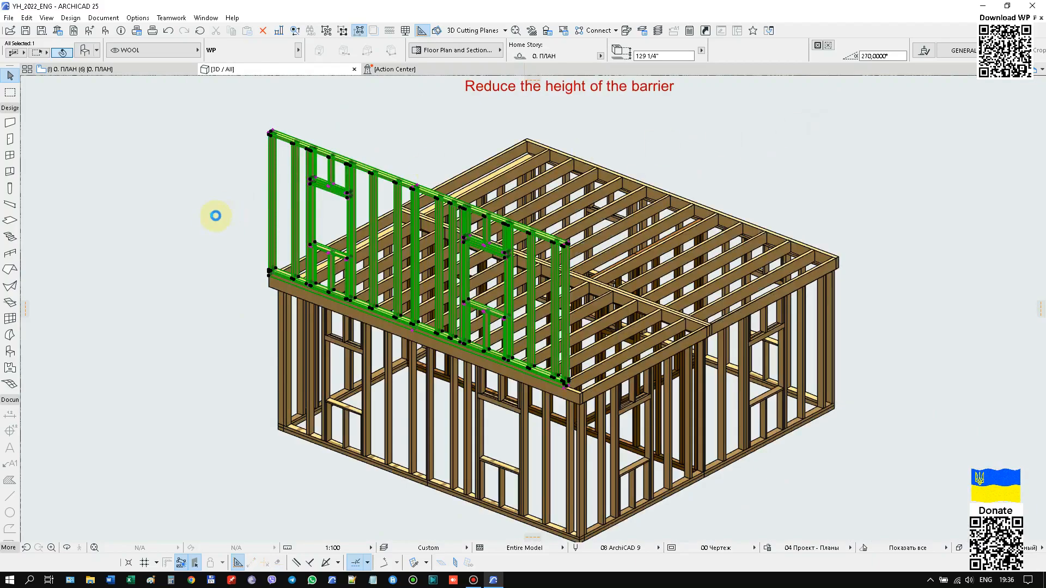
click(305, 222)
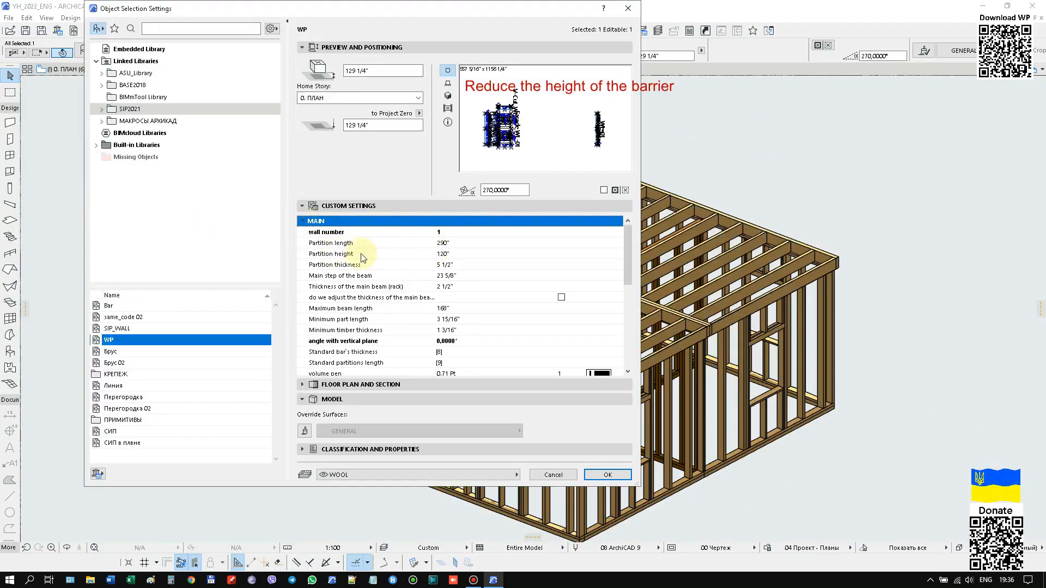
click(463, 255)
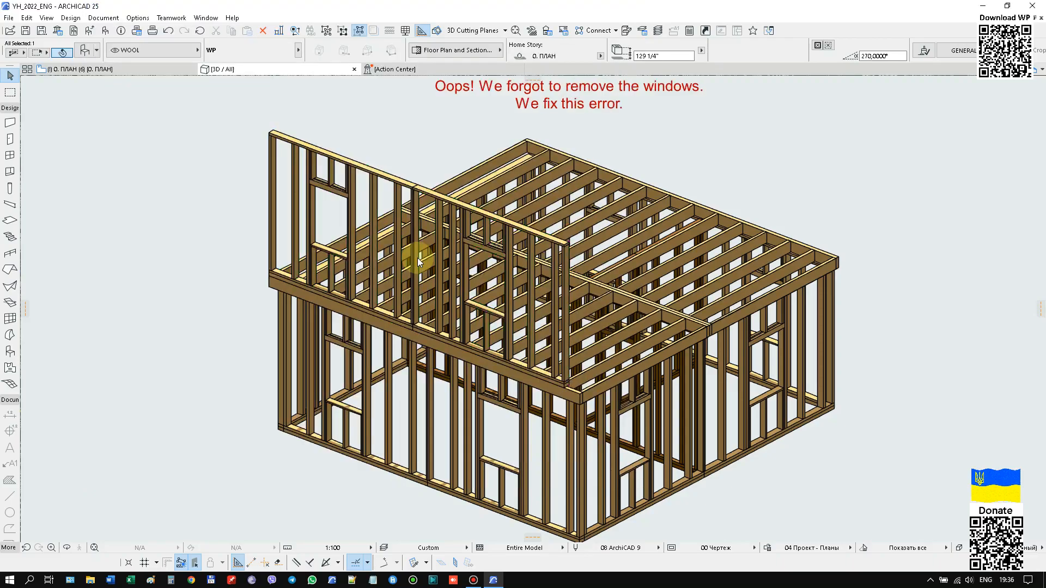
Remove the window openings from the low wall copy on the roof by changing its number of openings.
key(ctrl+t)
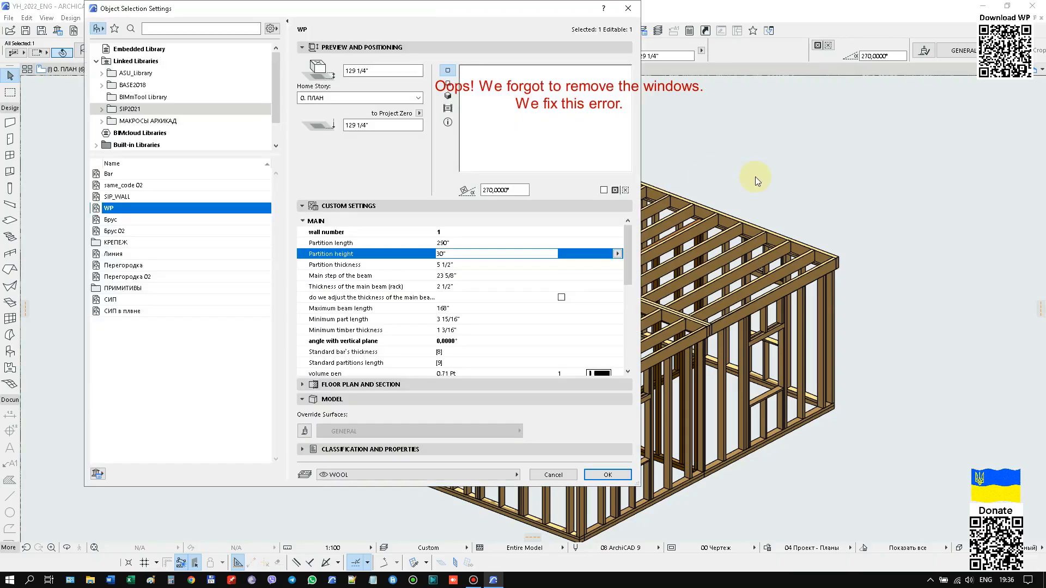
click(303, 244)
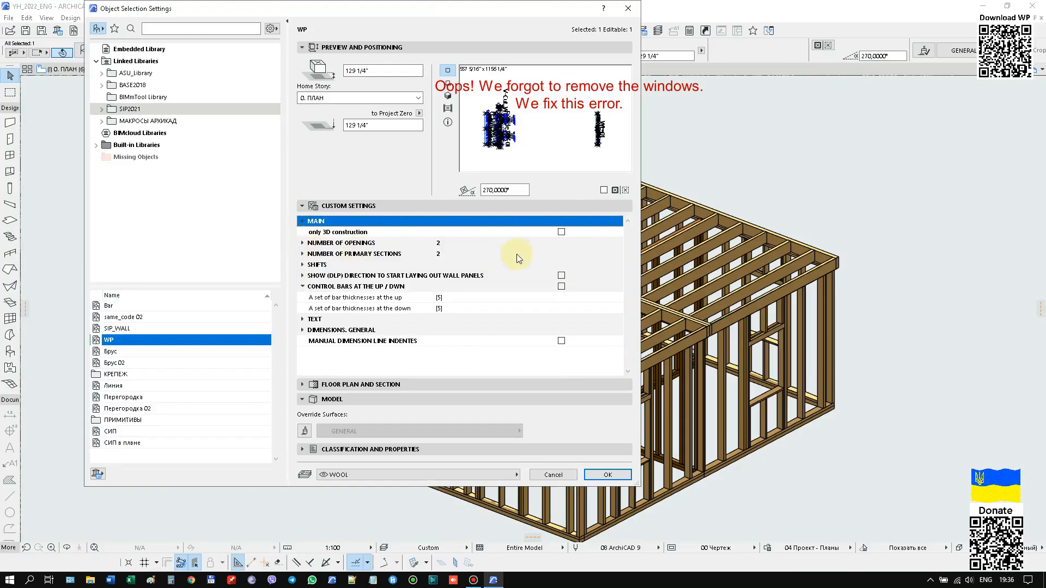
click(603, 243)
click(619, 243)
click(622, 241)
click(609, 474)
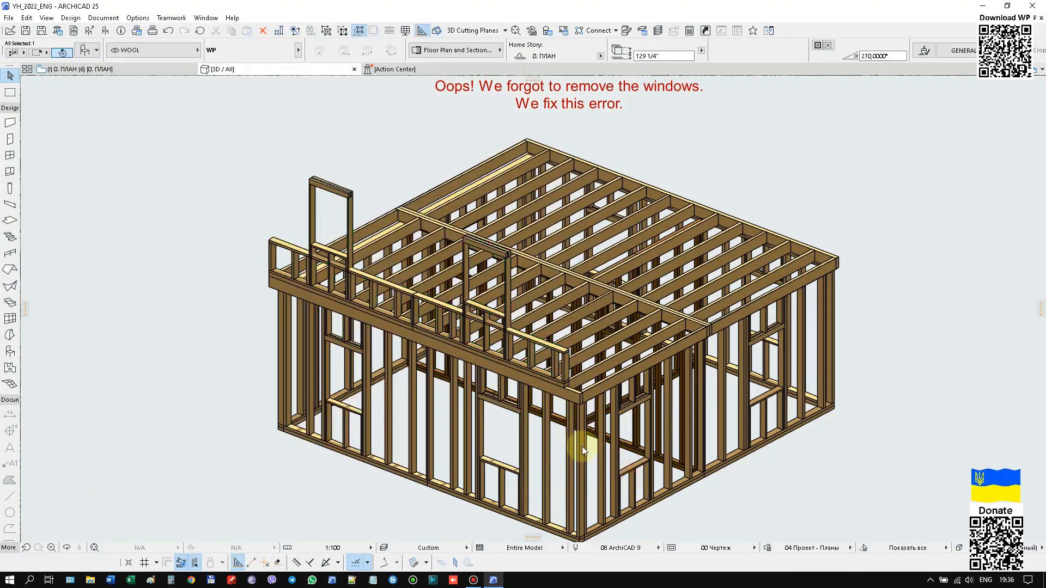
Check the set of bar thicknesses at the up in the low roof barrier's WP settings.
scroll(253, 283, up, 5)
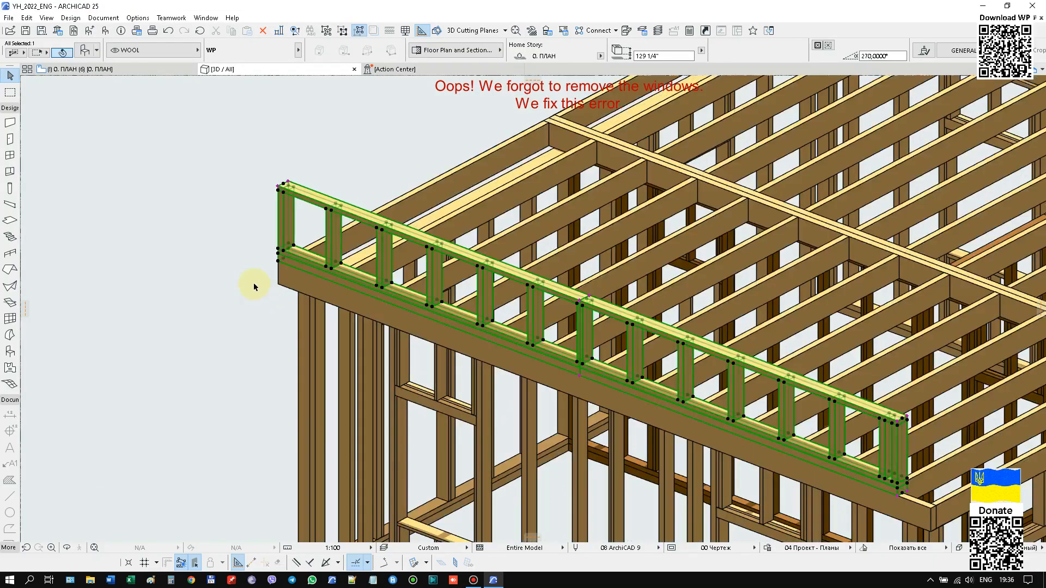
right_click(182, 185)
click(207, 191)
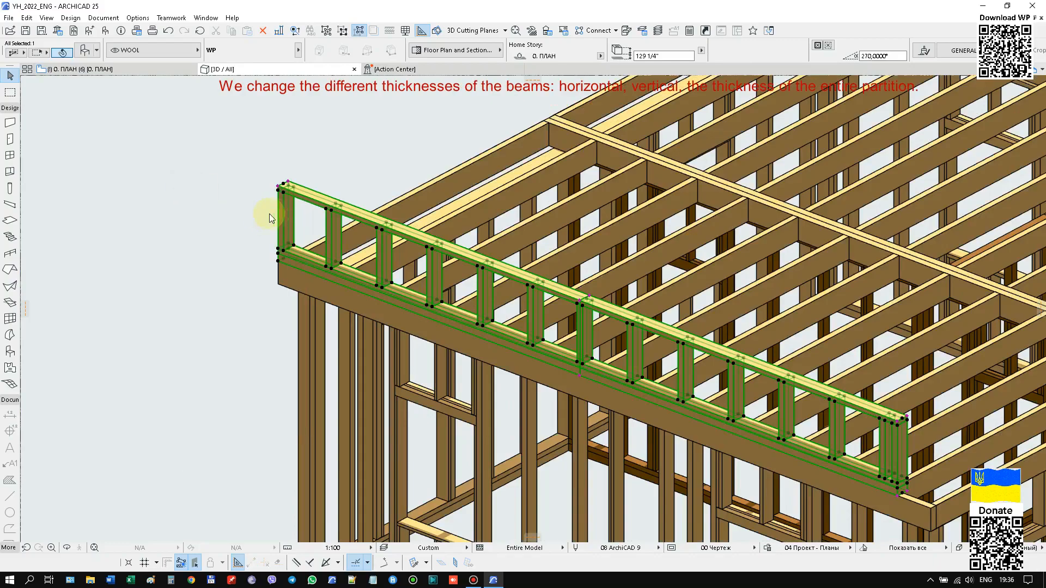
click(472, 308)
click(514, 297)
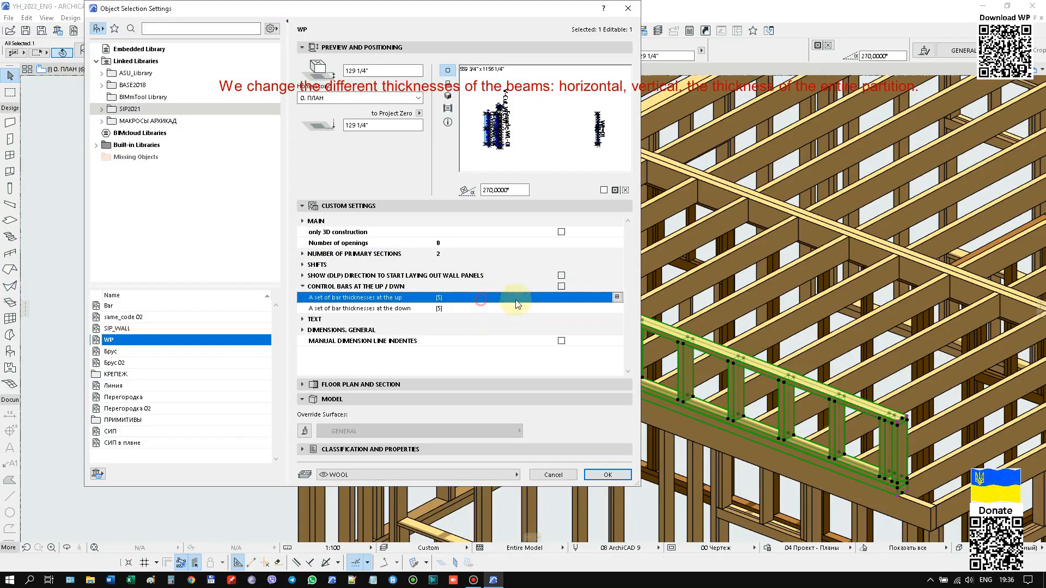
click(617, 297)
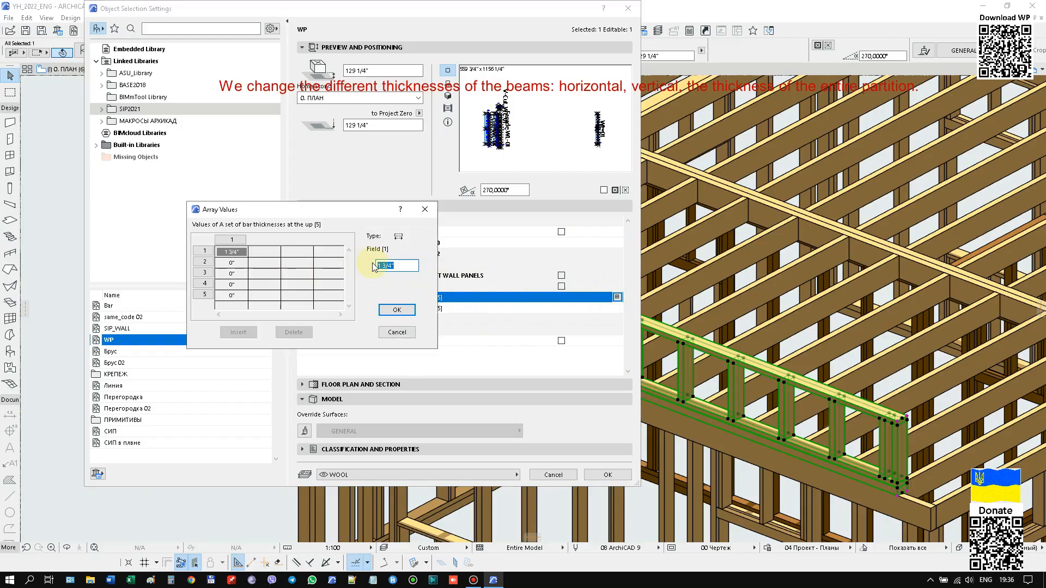
click(397, 309)
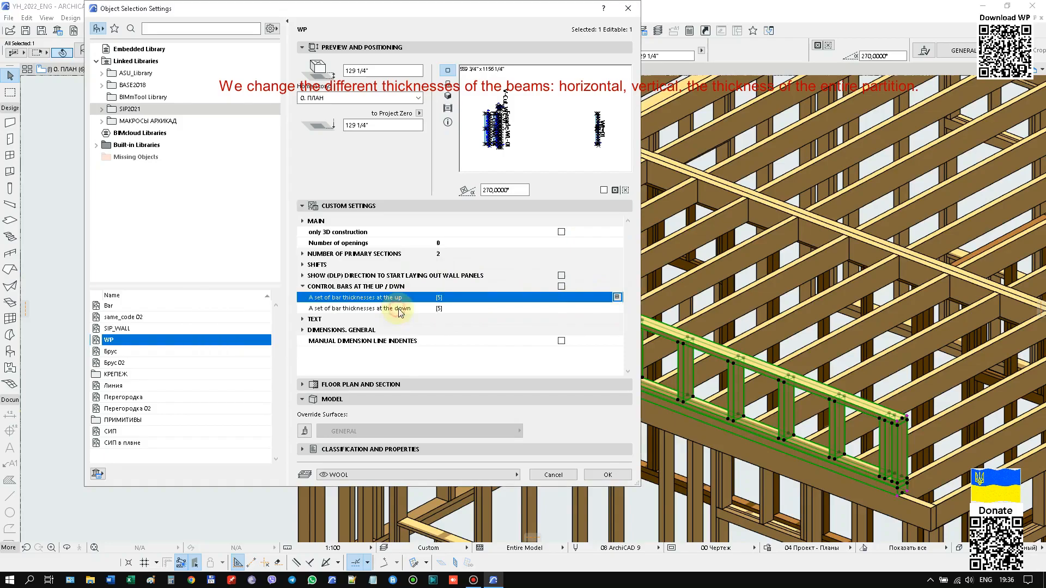
Reduce the barrier's set of bar thicknesses at the down to a single thinner bottom bar.
click(468, 308)
click(617, 308)
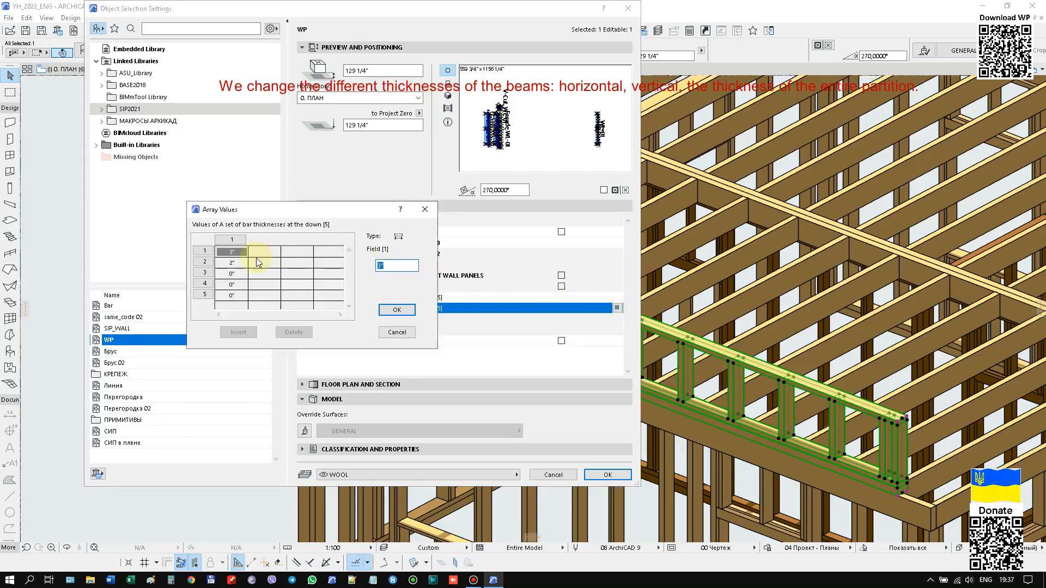
text(1)
click(229, 264)
click(390, 311)
click(608, 474)
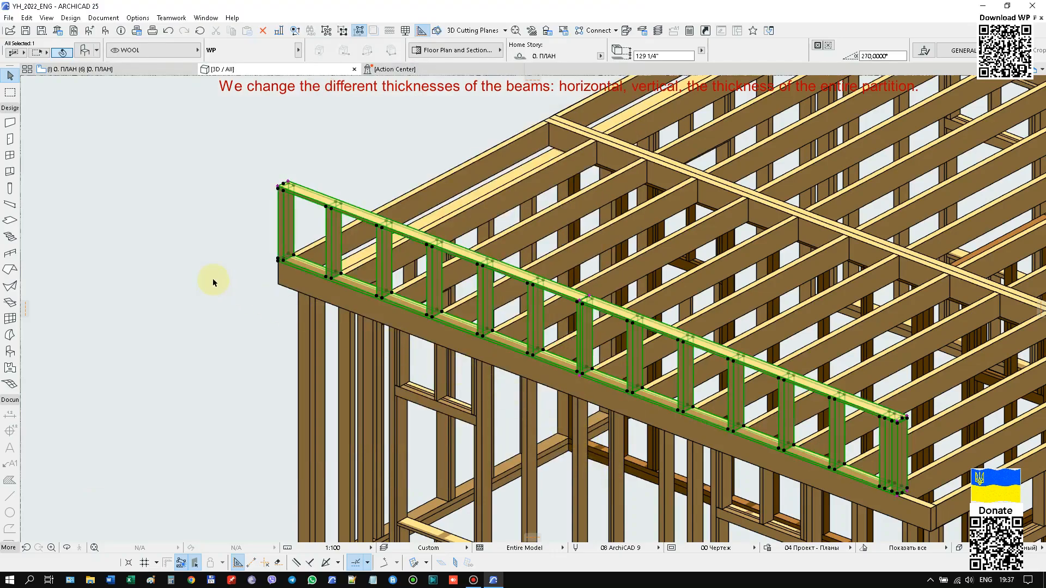
Reduce the barrier's main beam (rack) thickness and its overall partition thickness.
right_click(123, 164)
click(136, 165)
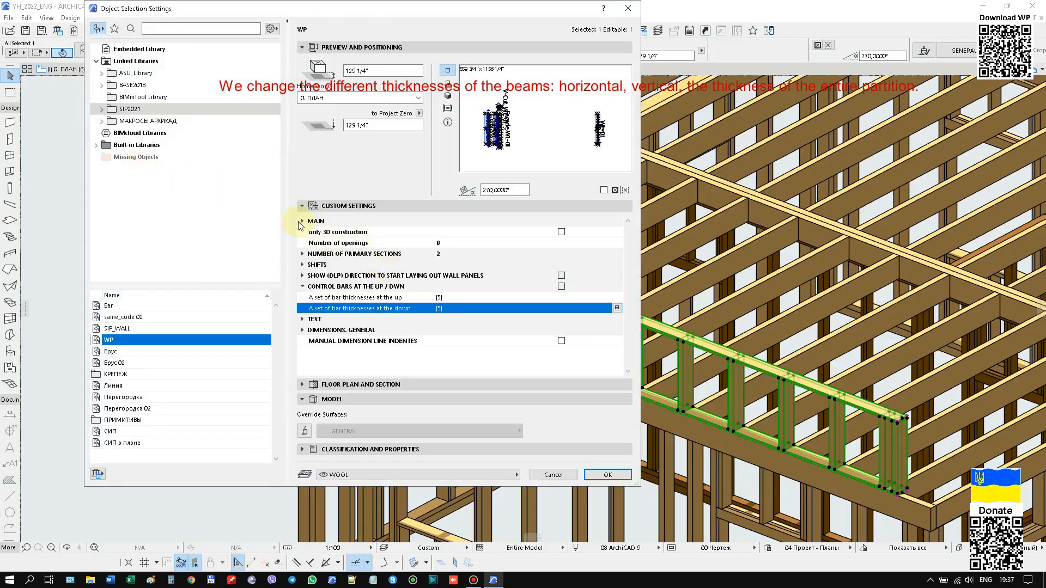
click(299, 223)
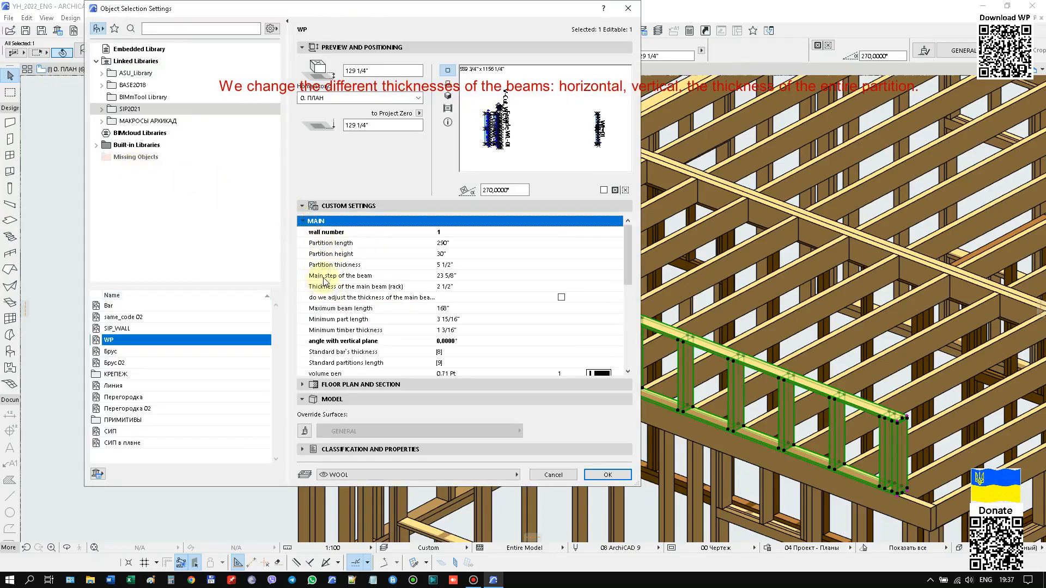
click(467, 266)
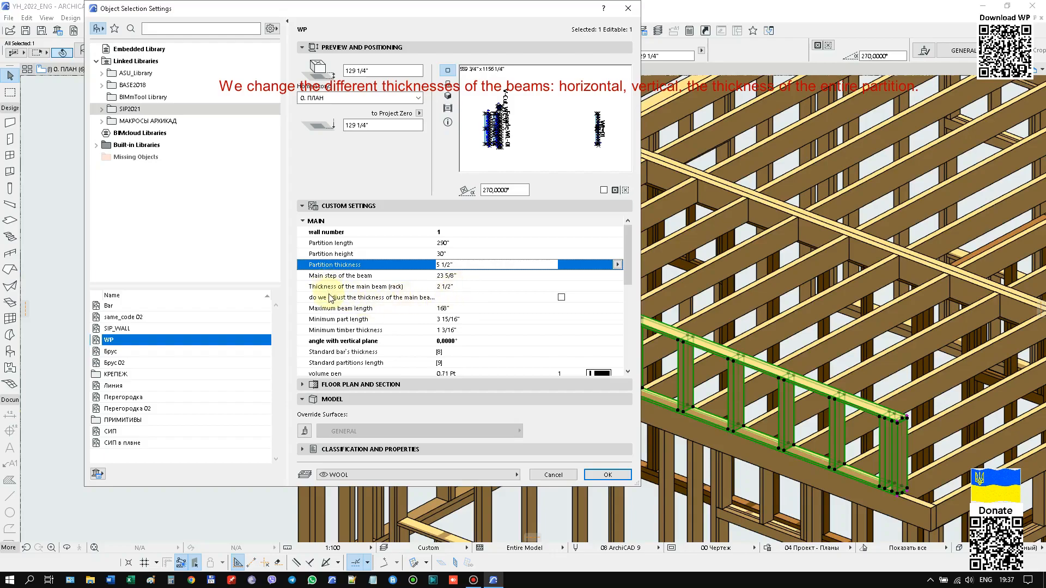
click(448, 287)
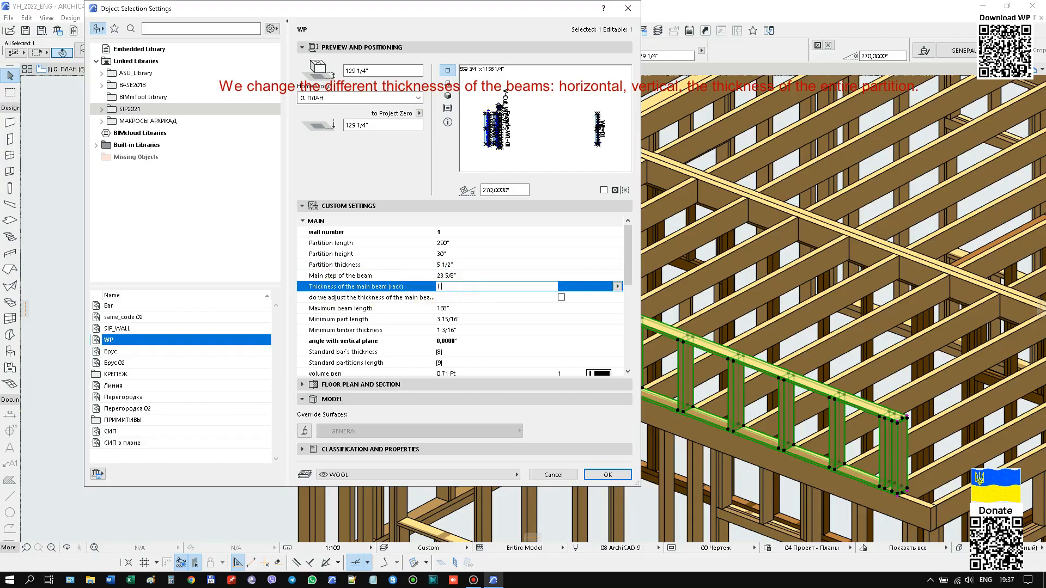
key(Return)
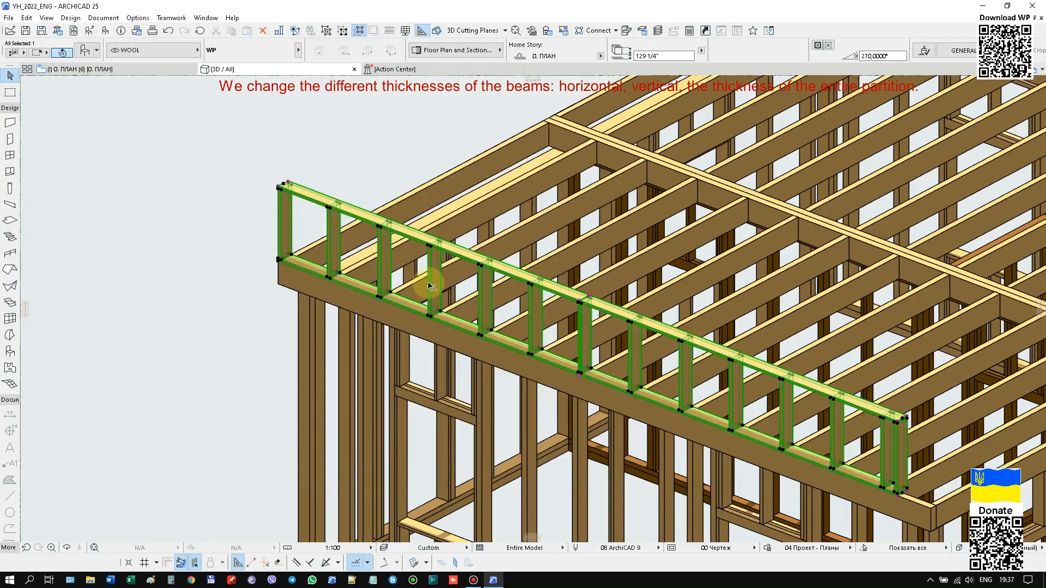
key(ctrl+t)
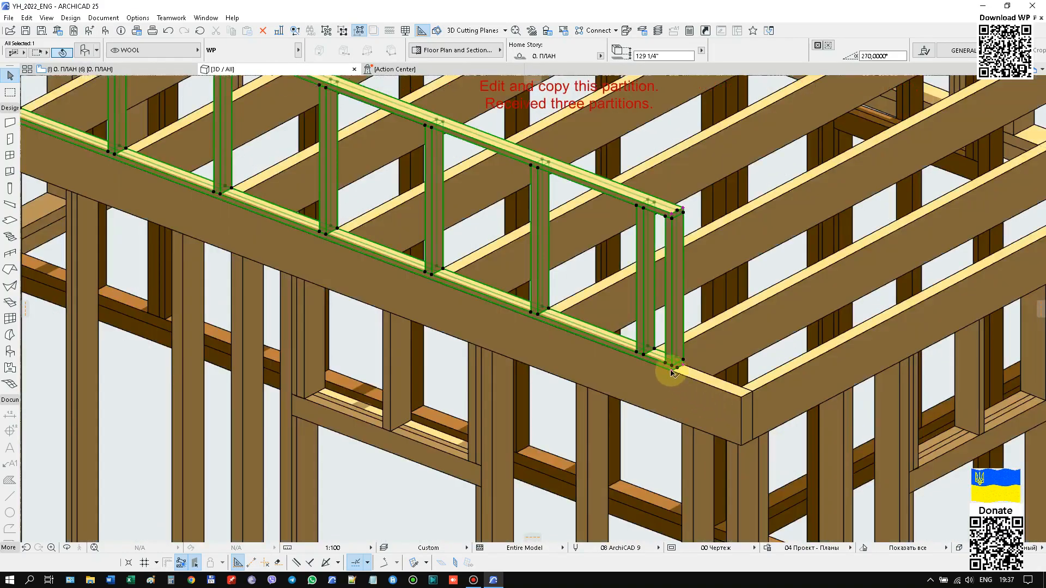
Stretch the low barrier's partition length at its end to reach the roof's front corner.
click(713, 378)
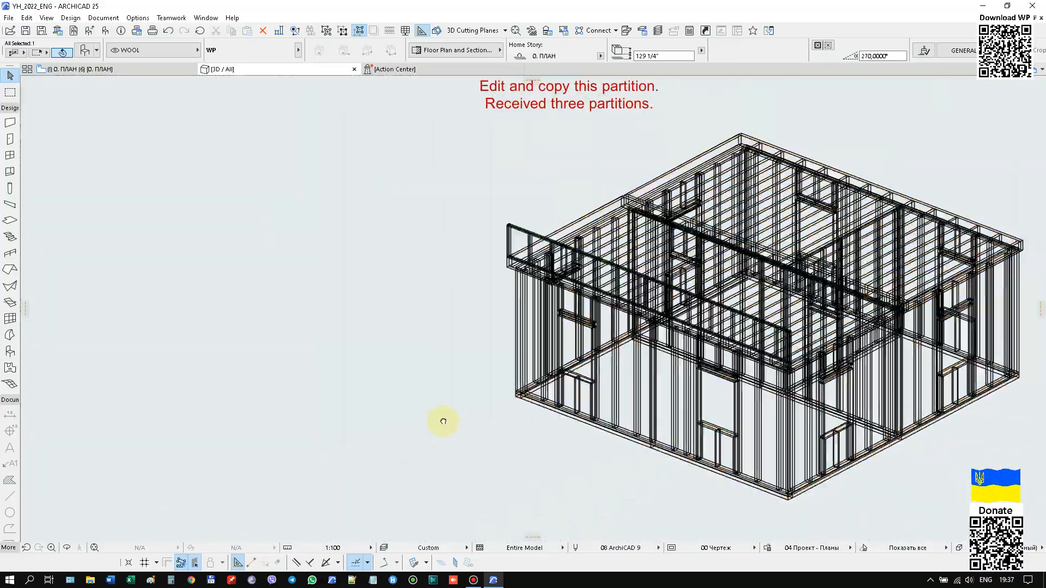
middle_drag(444, 421, 425, 424)
scroll(730, 356, up, 6)
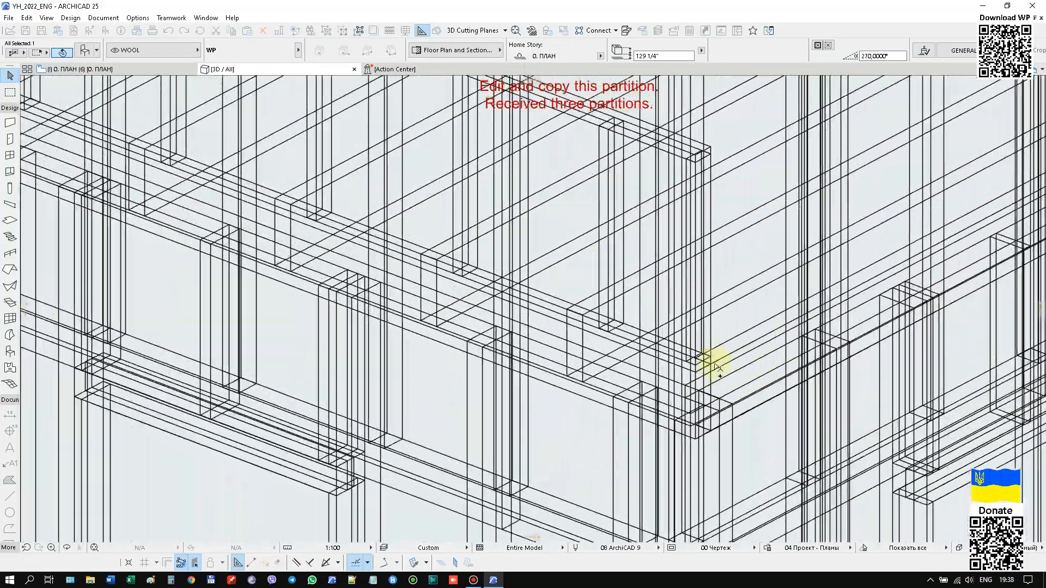
Copy the low barrier from the roof's front corner to the matching corner on the opposite roof edge.
click(713, 366)
scroll(358, 375, down, 5)
scroll(755, 205, up, 2)
scroll(733, 224, up, 3)
scroll(806, 202, down, 5)
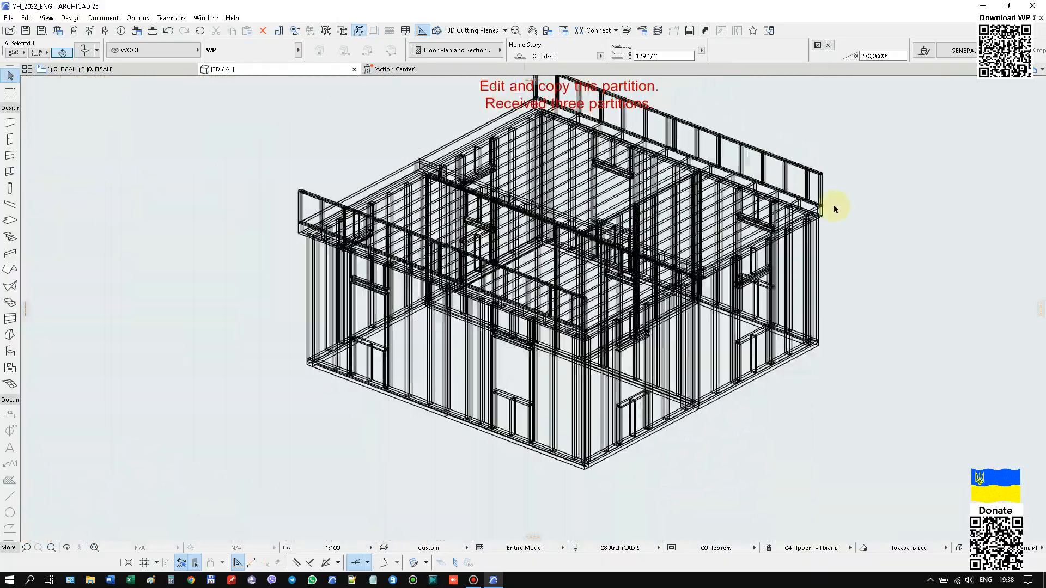
Place a rotated copy of the front barrier along the adjoining side edge of the roof, between the two parallel barriers.
click(223, 167)
click(289, 203)
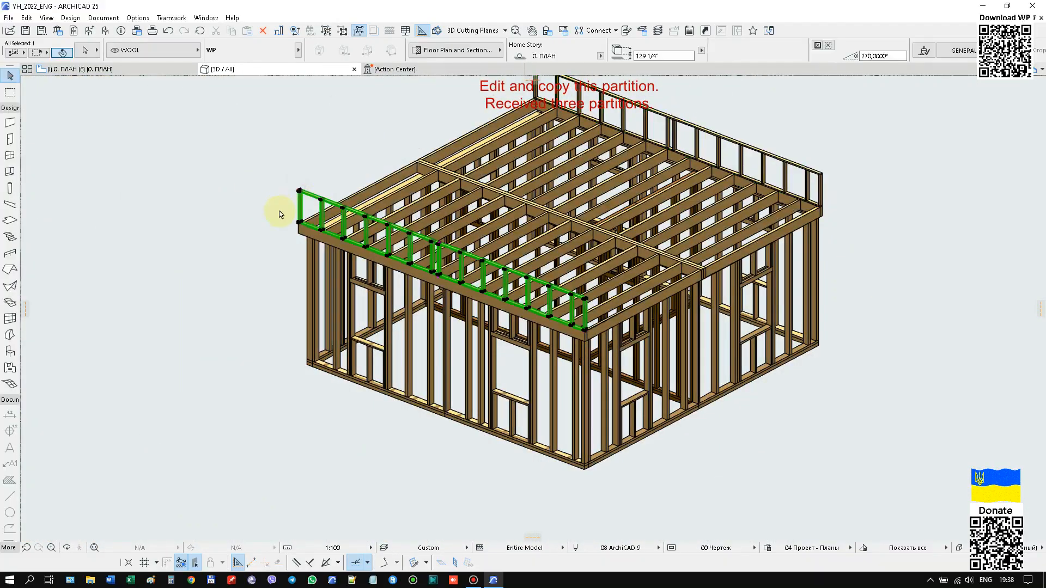
scroll(305, 205, up, 5)
scroll(197, 232, down, 4)
scroll(196, 231, up, 5)
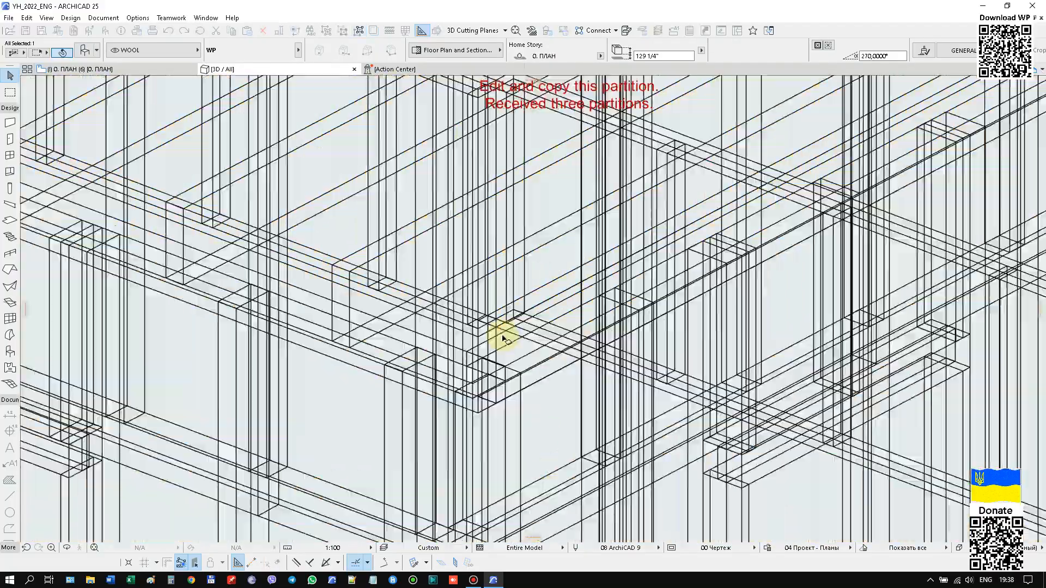
scroll(493, 327, up, 2)
scroll(511, 325, down, 5)
scroll(619, 198, up, 5)
click(621, 194)
key(Escape)
click(655, 207)
click(546, 264)
scroll(760, 195, down, 3)
scroll(761, 198, down, 3)
scroll(532, 326, up, 6)
scroll(528, 331, up, 4)
middle_drag(521, 344, 514, 250)
scroll(514, 250, down, 4)
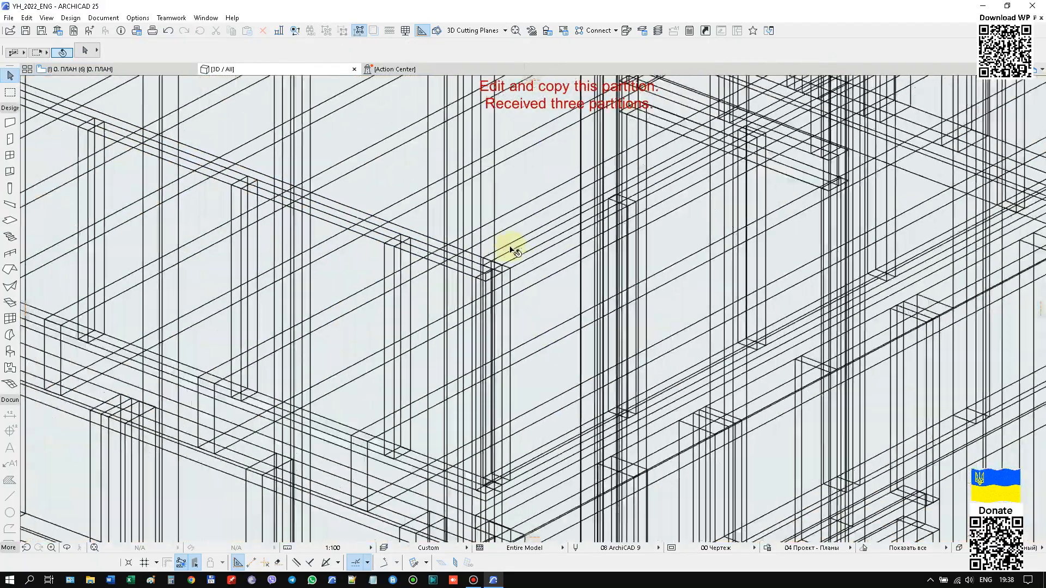
Set the bar covering of all three roof barriers to Дерево - Орех Горизонтальный.
click(516, 258)
shift+click(480, 250)
scroll(703, 152, down, 3)
shift+click(706, 149)
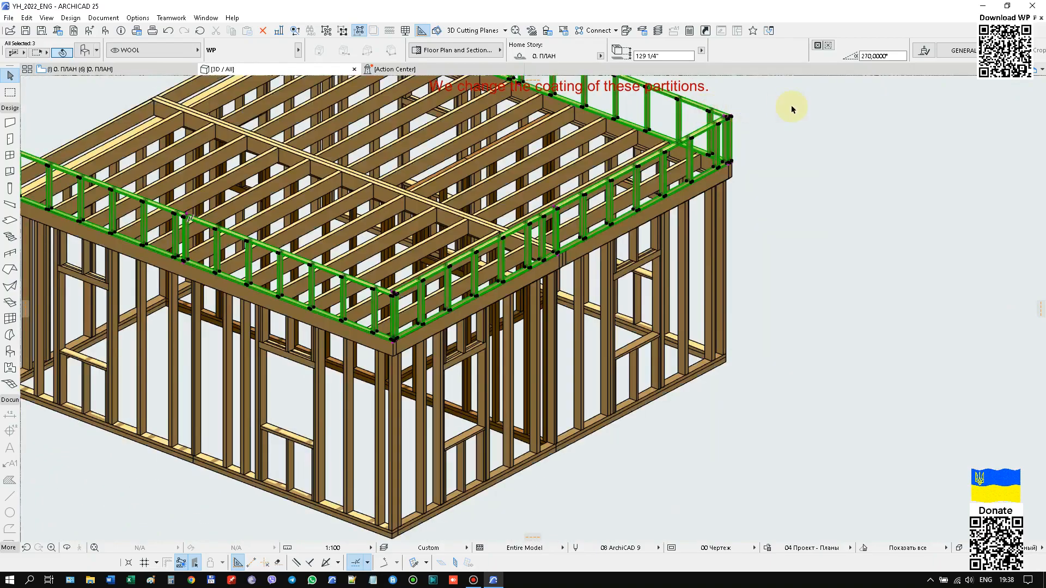
key(ctrl+t)
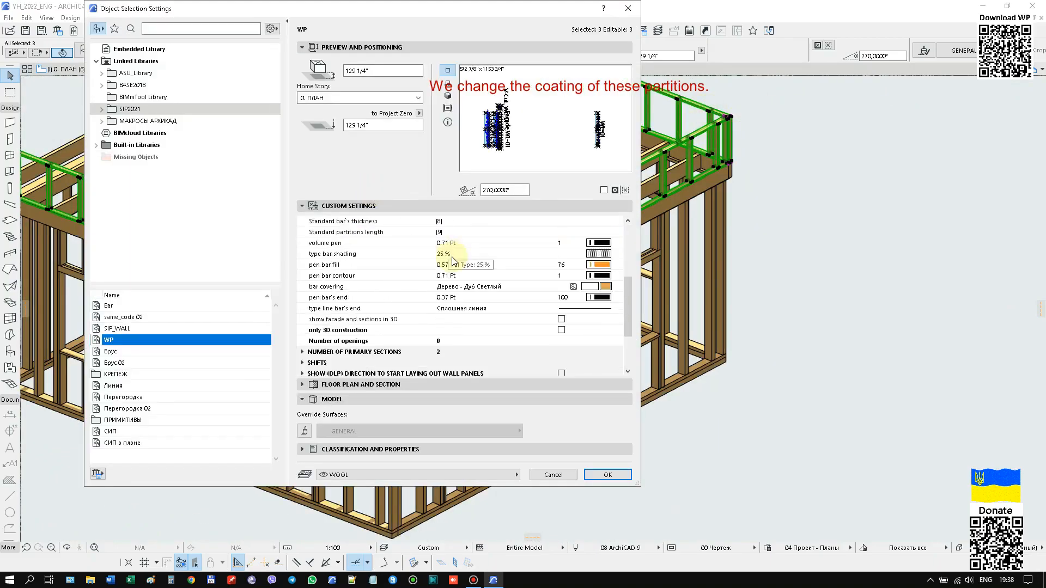
click(605, 287)
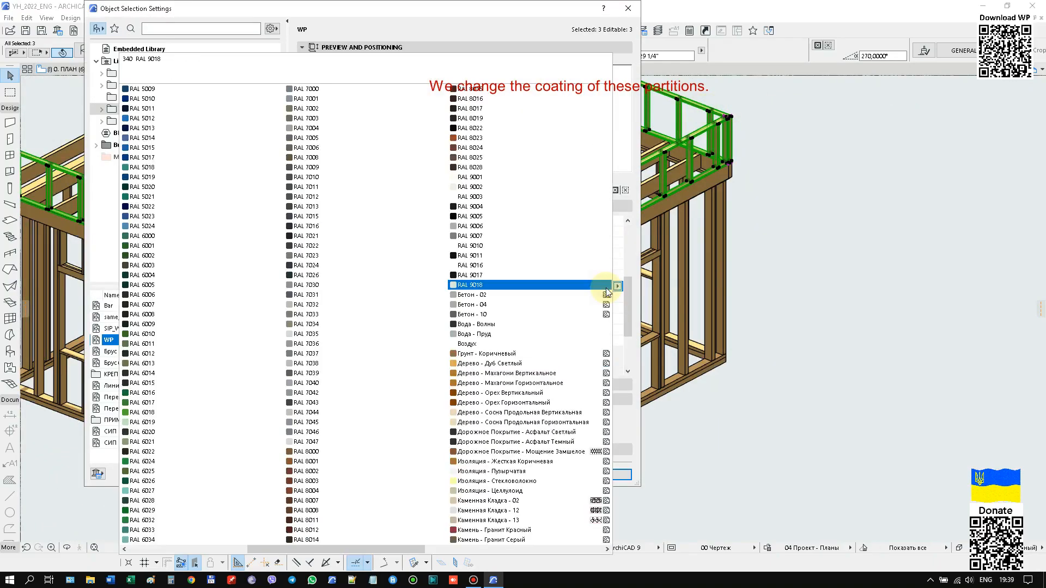
click(549, 404)
click(597, 477)
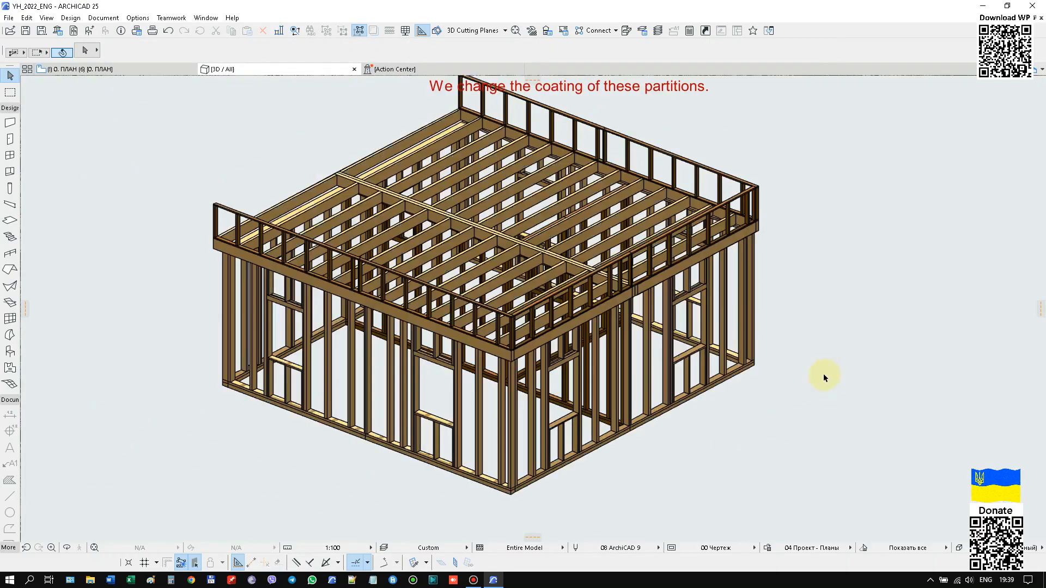
Move the three low barrier partitions to the ROOF layer.
click(220, 213)
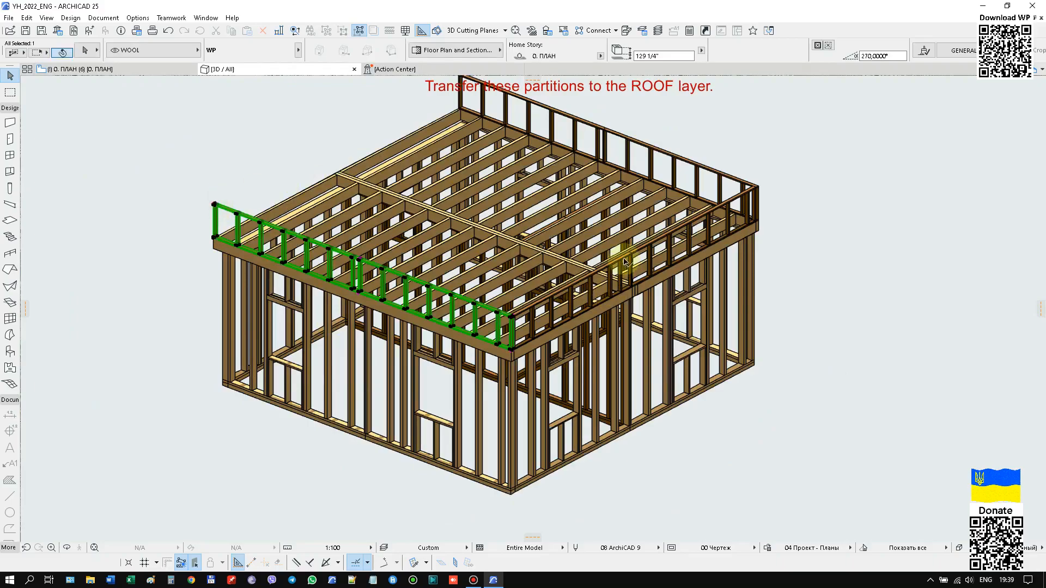
shift+click(747, 199)
shift+click(723, 182)
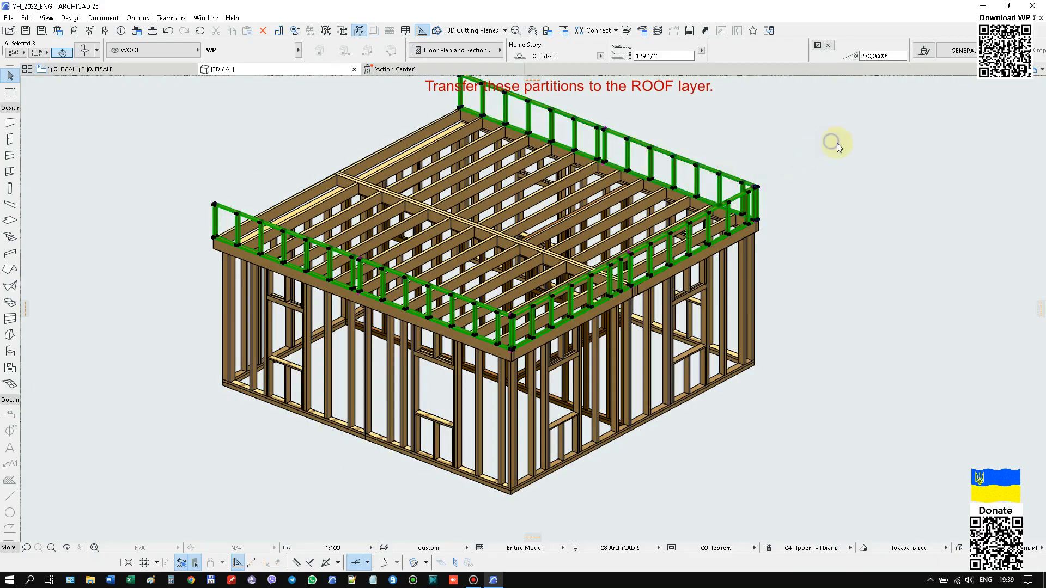
key(ctrl+t)
click(486, 475)
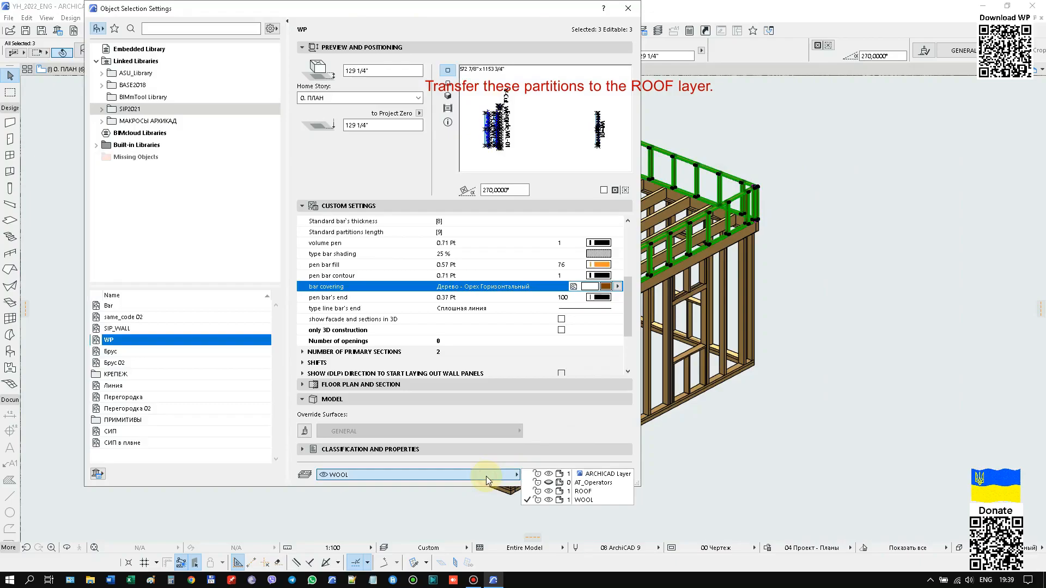
click(582, 491)
click(595, 477)
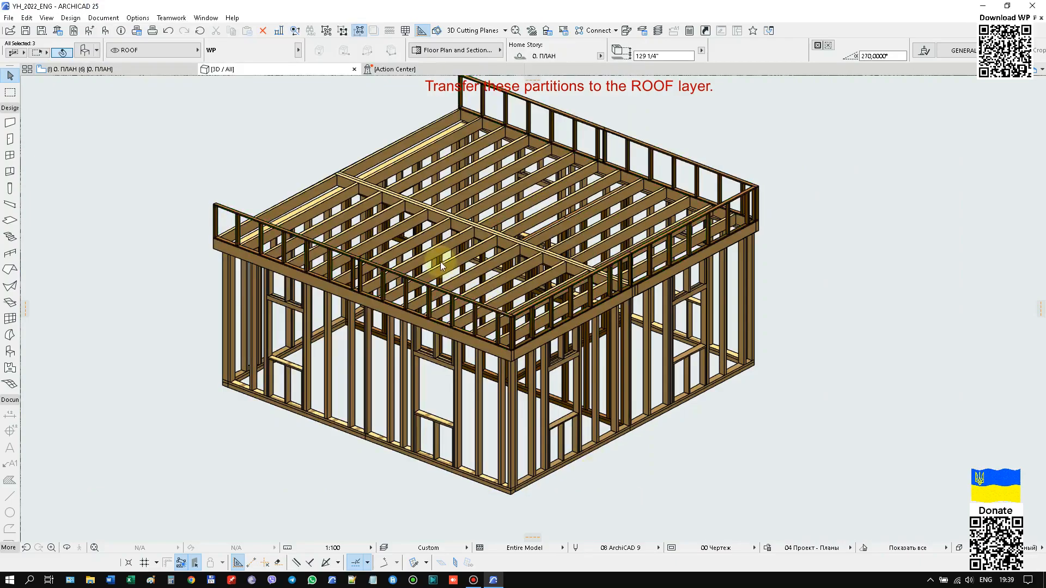
Check the layer assignment of the two main roof partitions in their object settings.
click(526, 225)
shift+click(495, 265)
key(ctrl+t)
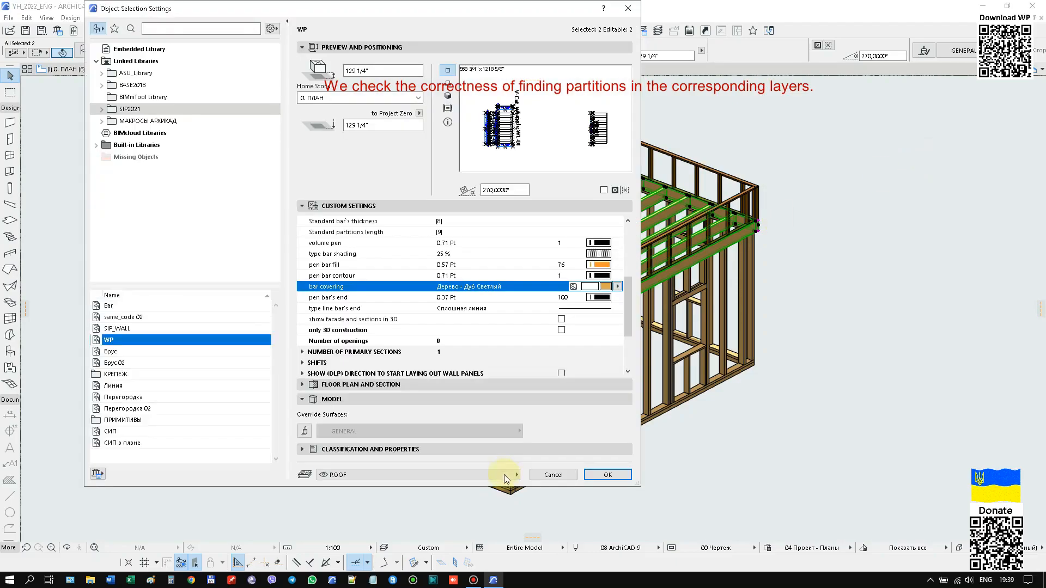
click(589, 475)
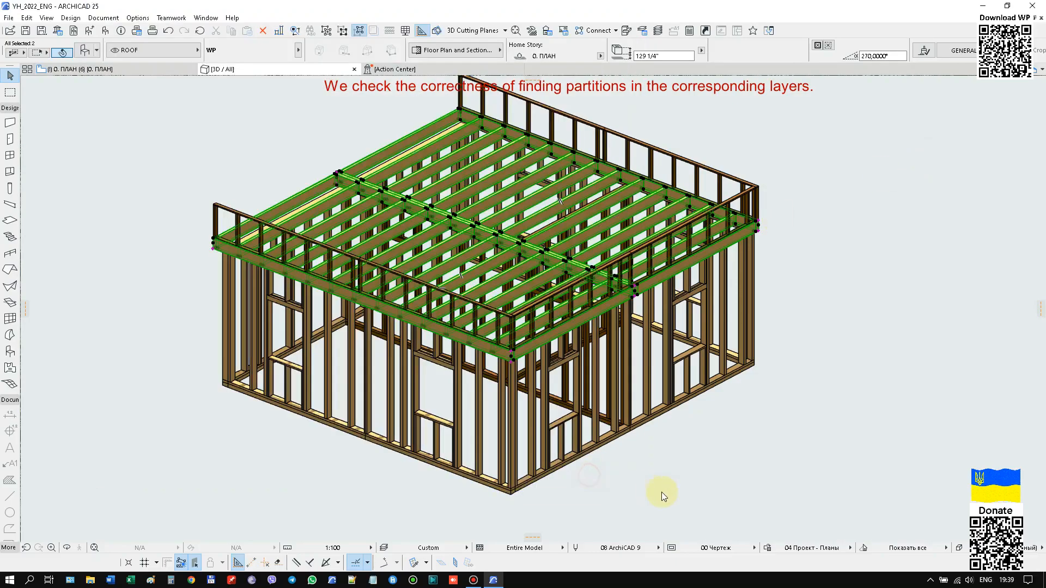
key(Escape)
Hide the ROOF layer in the 3D view so only the wall partitions are displayed.
middle_drag(429, 431, 370, 404)
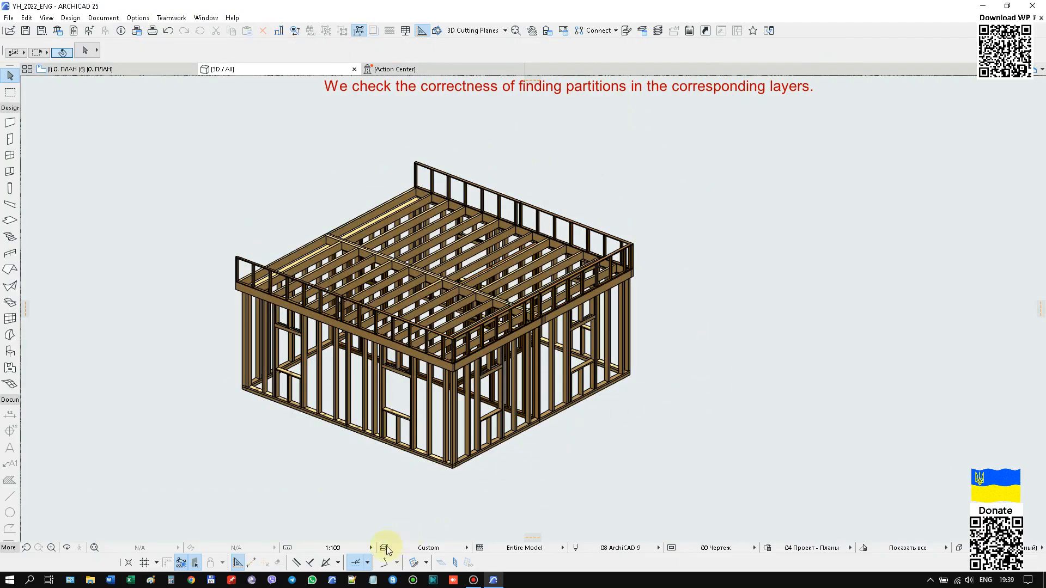
click(388, 547)
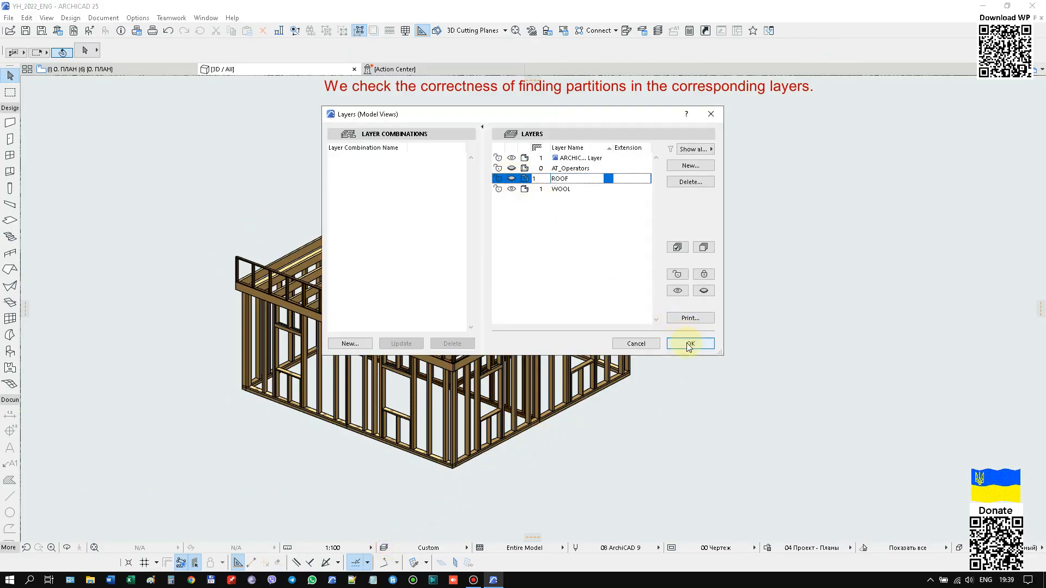
click(689, 344)
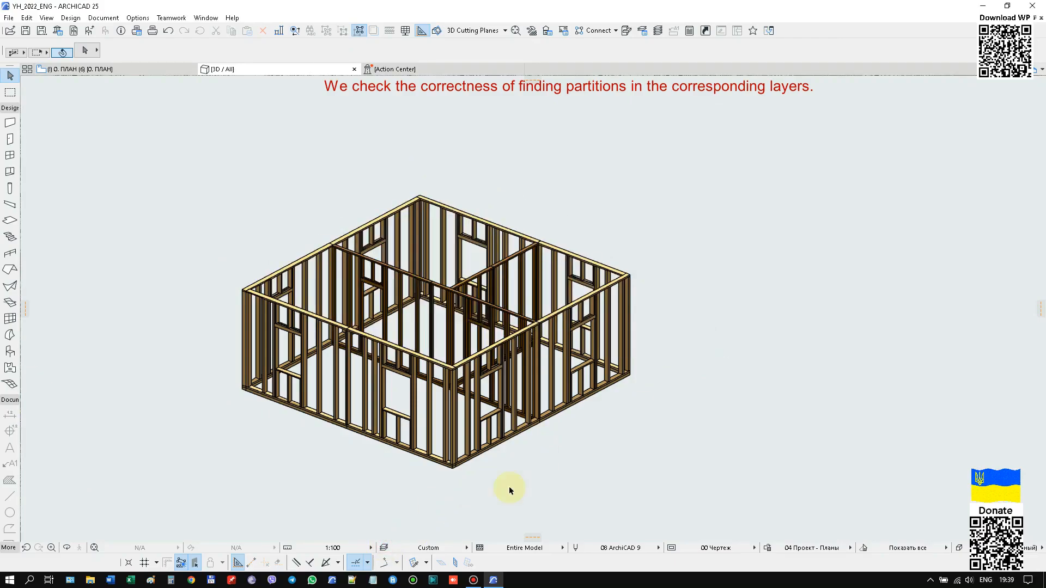
Switch to the floor plan and examine the partition drawings laid out there.
click(158, 70)
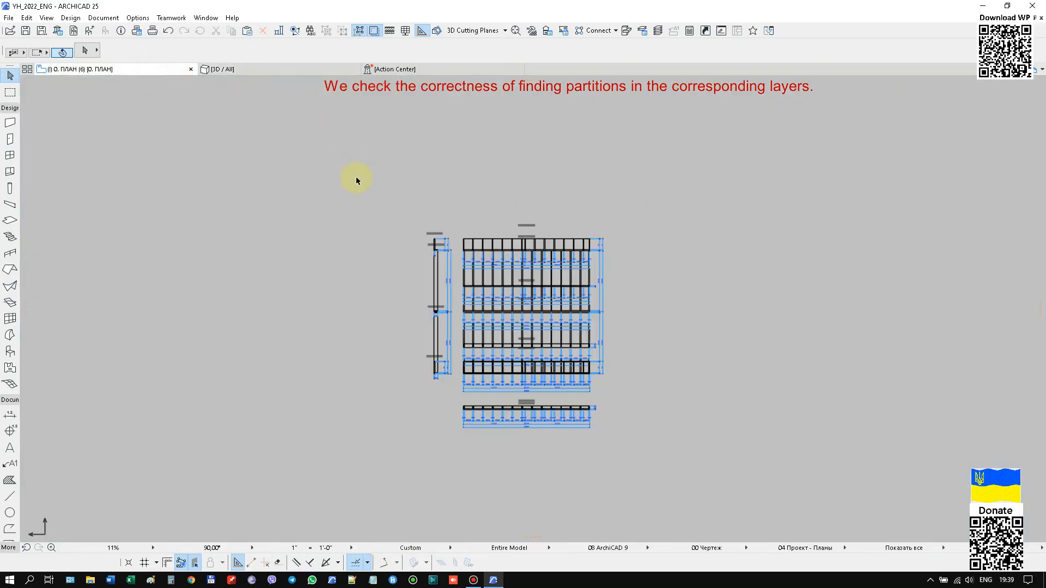
scroll(406, 267, down, 4)
scroll(472, 234, down, 2)
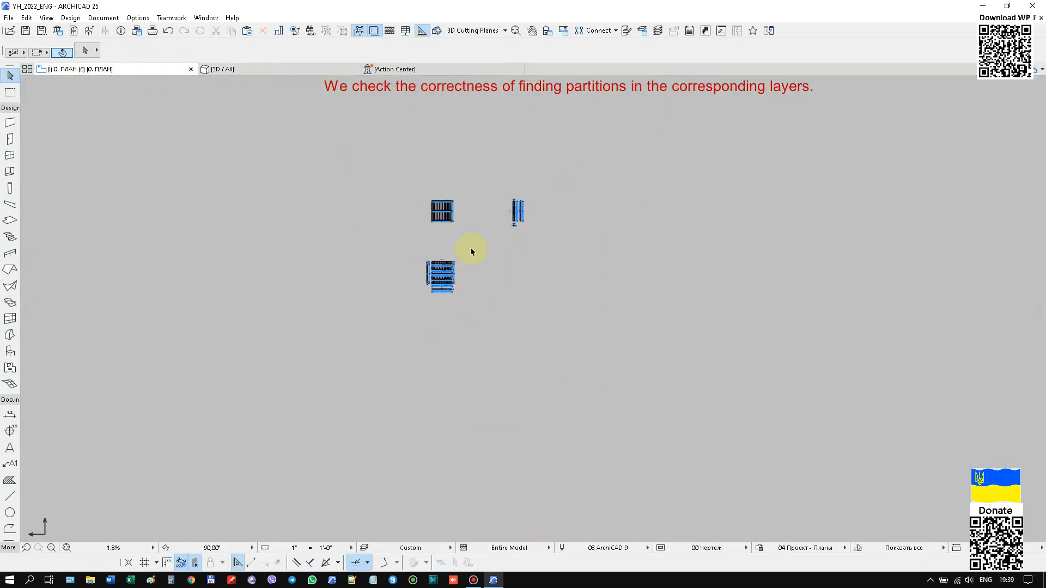
scroll(435, 234, up, 2)
scroll(434, 234, up, 5)
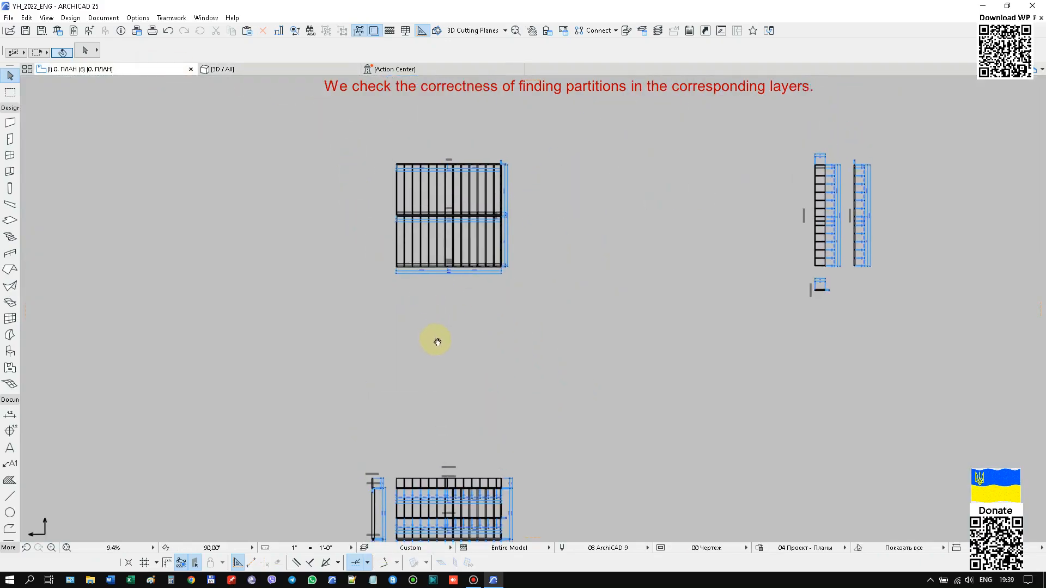
Hide the ROOF layer and show the WOOL layer in the floor plan.
scroll(434, 219, down, 2)
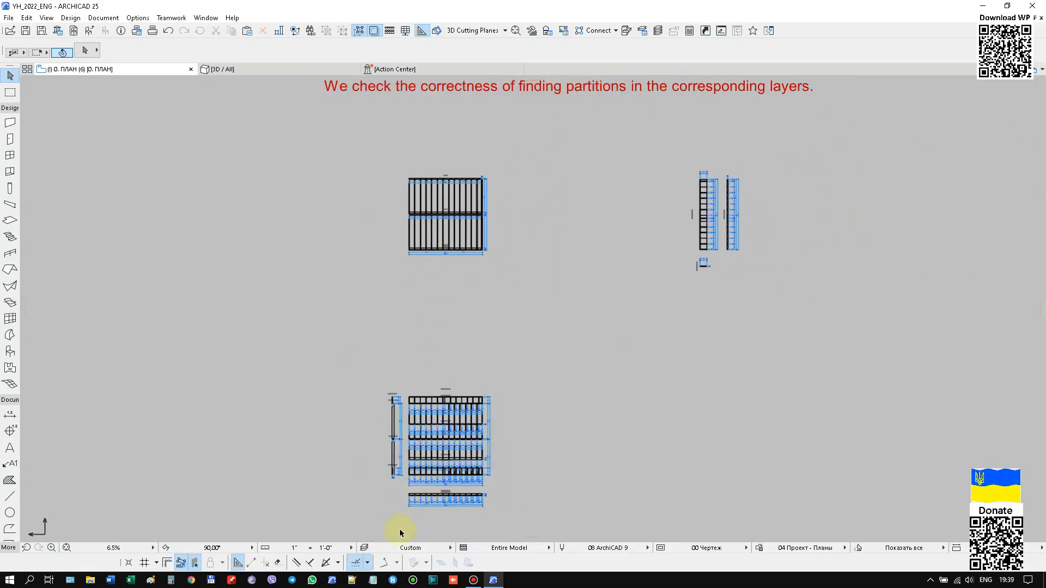
click(364, 548)
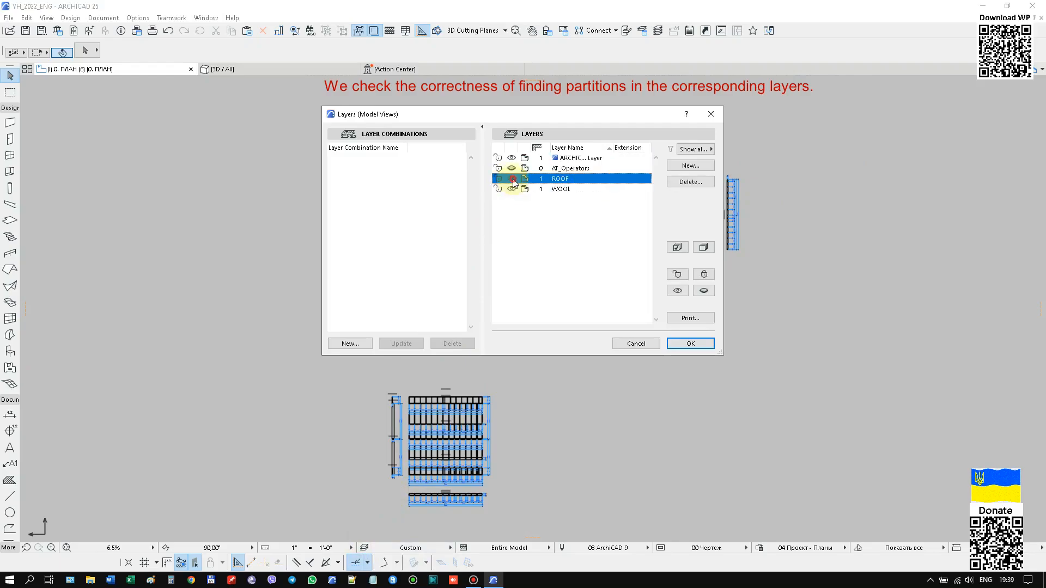
click(680, 344)
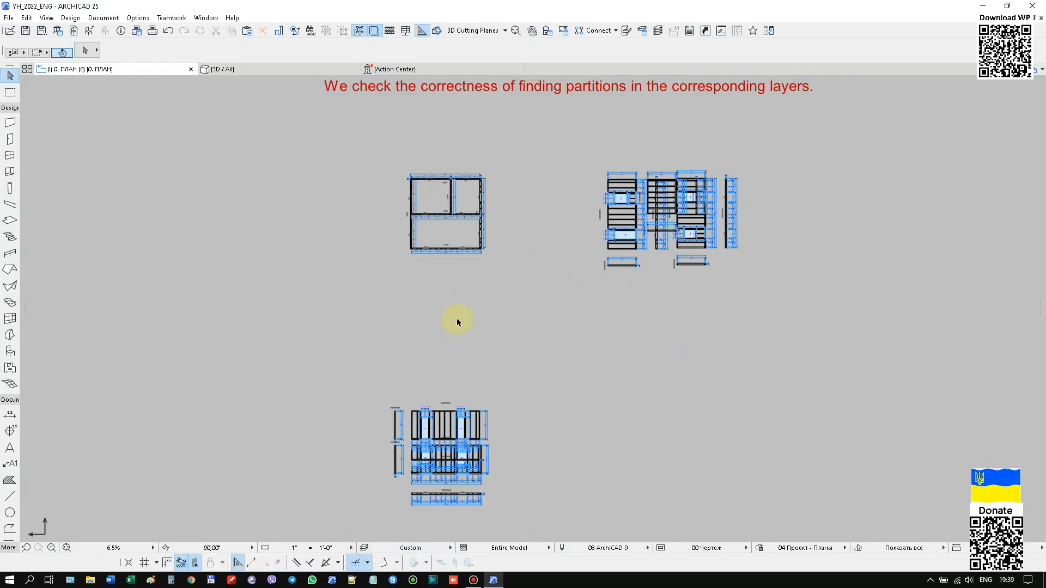
Move the internal partition's facade and section projections up into the space between the house plan and the front wall's projections.
scroll(509, 411, up, 5)
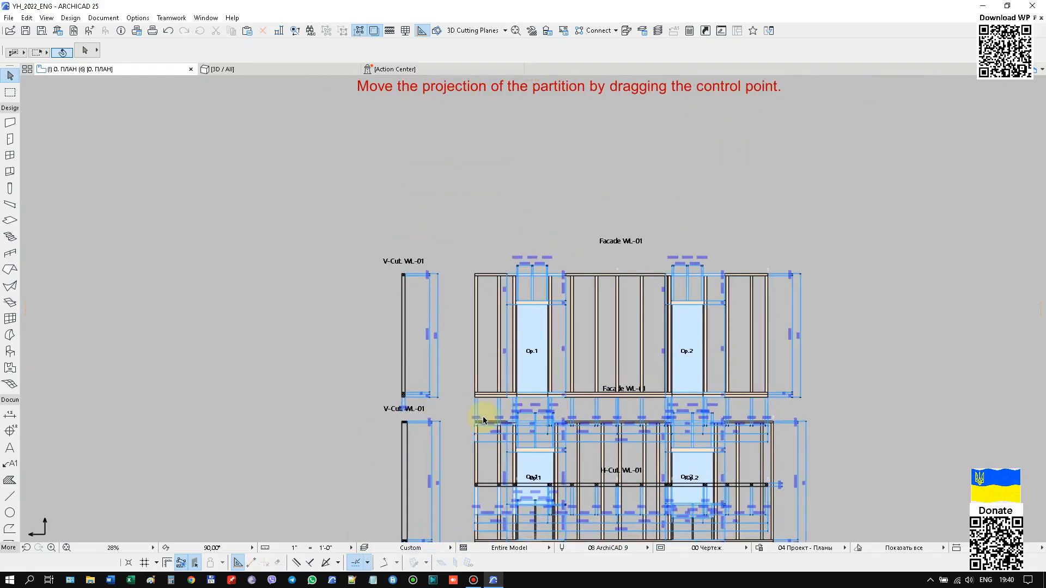
click(475, 397)
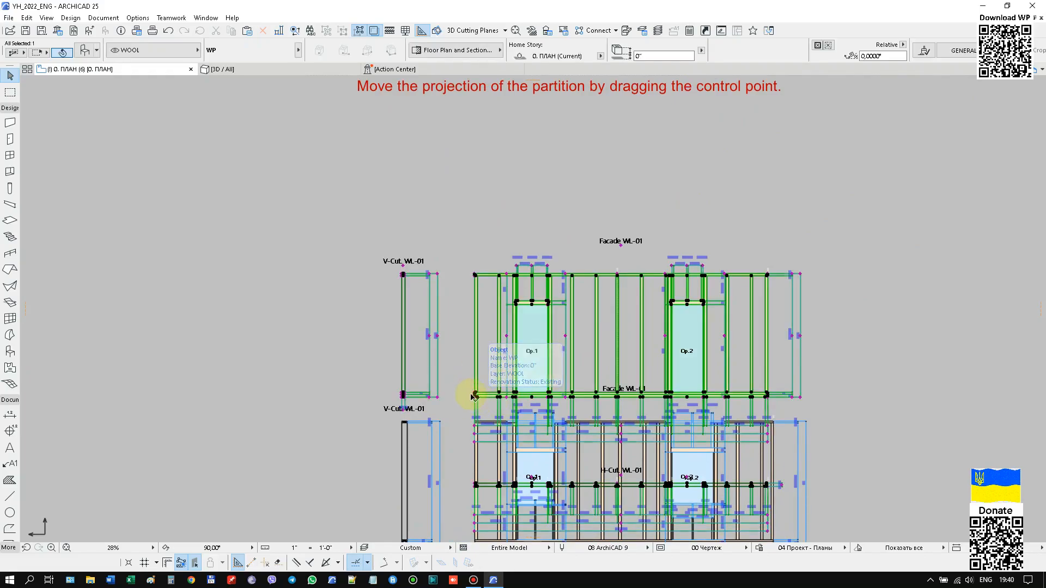
scroll(463, 393, up, 4)
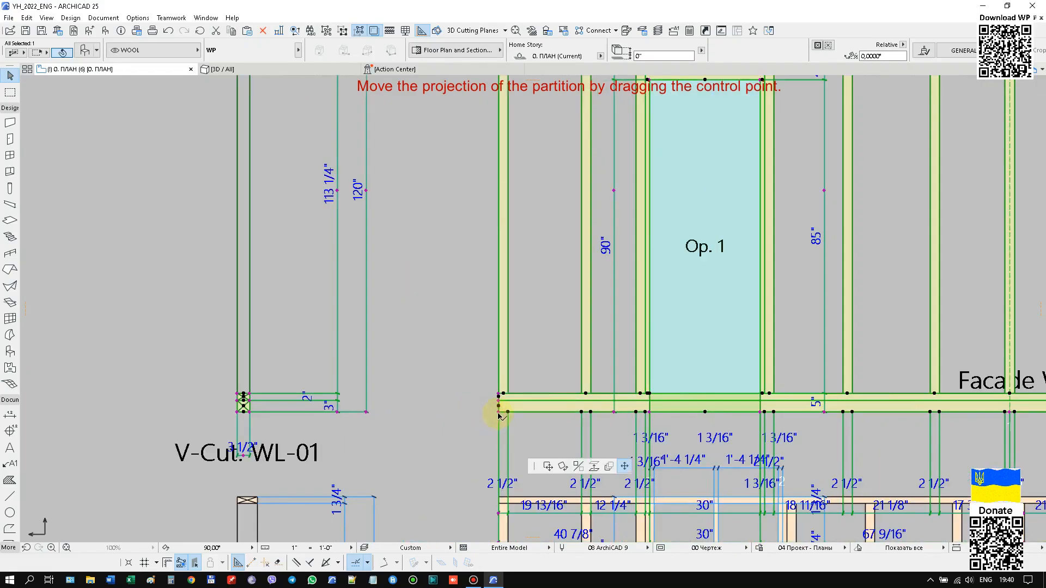
scroll(493, 425, down, 6)
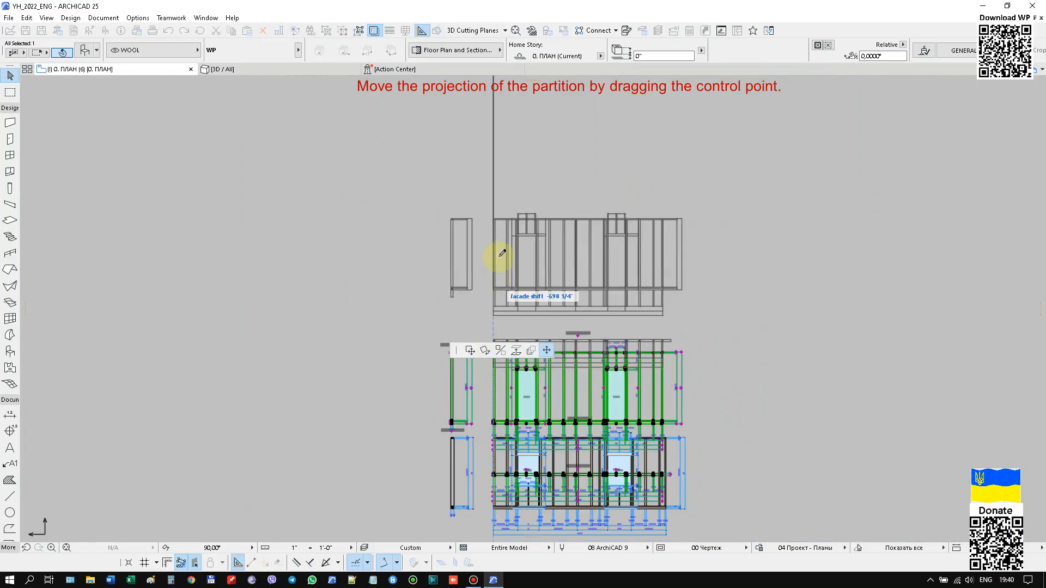
middle_drag(501, 255, 467, 427)
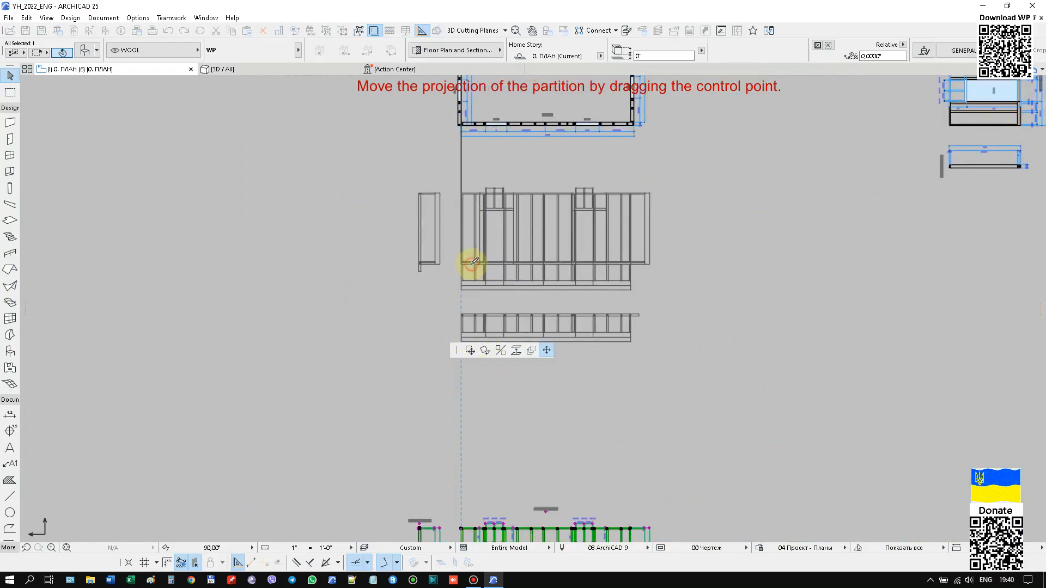
click(473, 262)
scroll(390, 284, down, 3)
scroll(426, 478, up, 3)
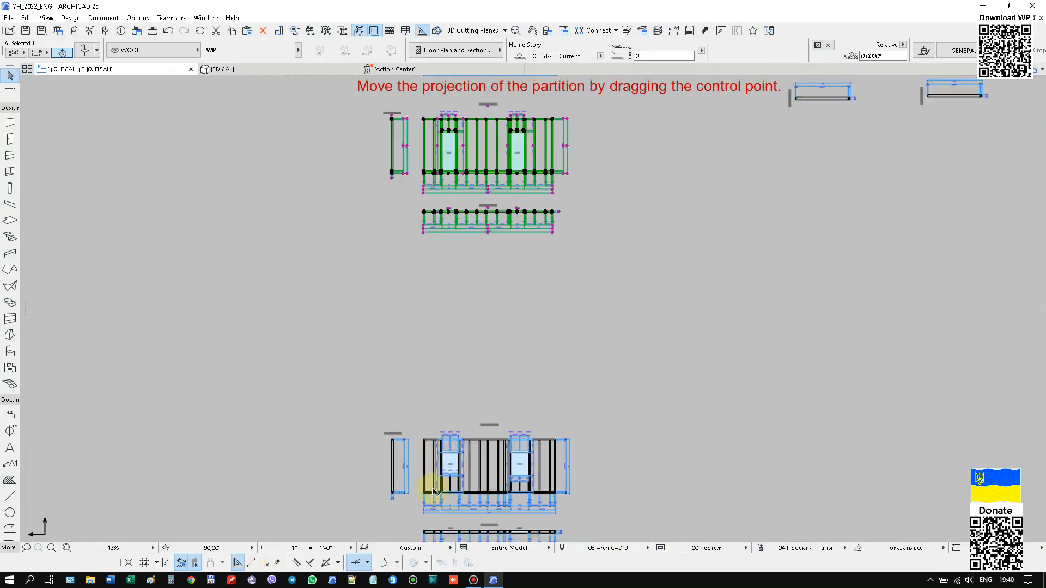
Select the front exterior partition and the internal partition in turn to check which projections belong to each wall.
click(423, 498)
scroll(423, 500, down, 3)
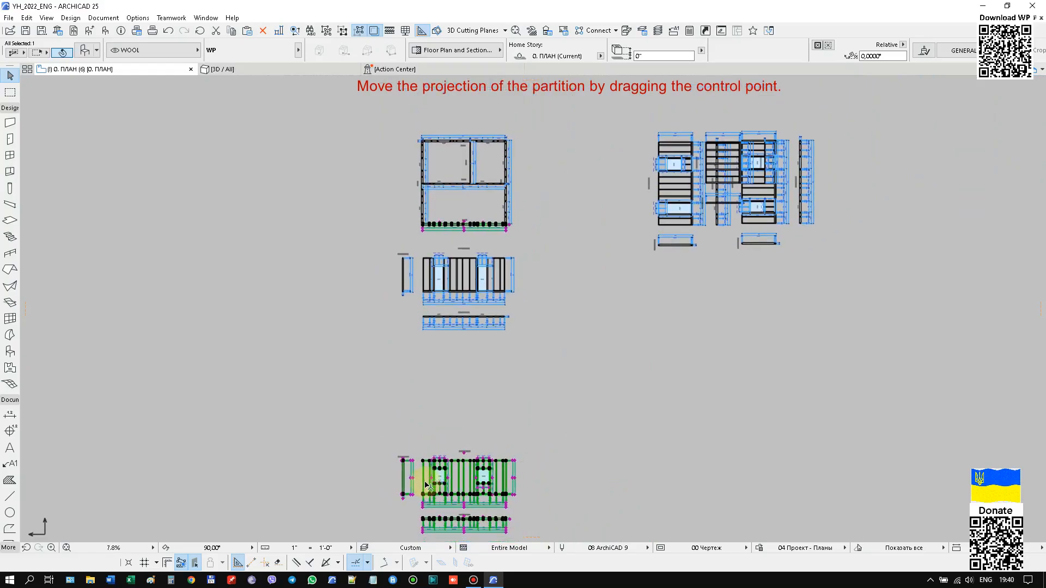
click(486, 320)
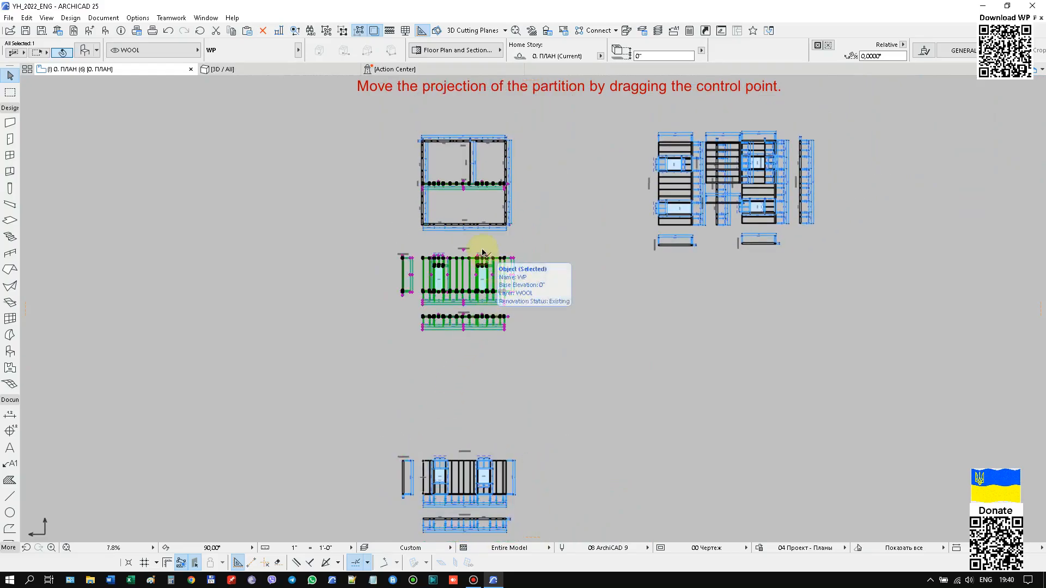
scroll(484, 256, up, 5)
scroll(463, 243, down, 3)
scroll(292, 236, up, 5)
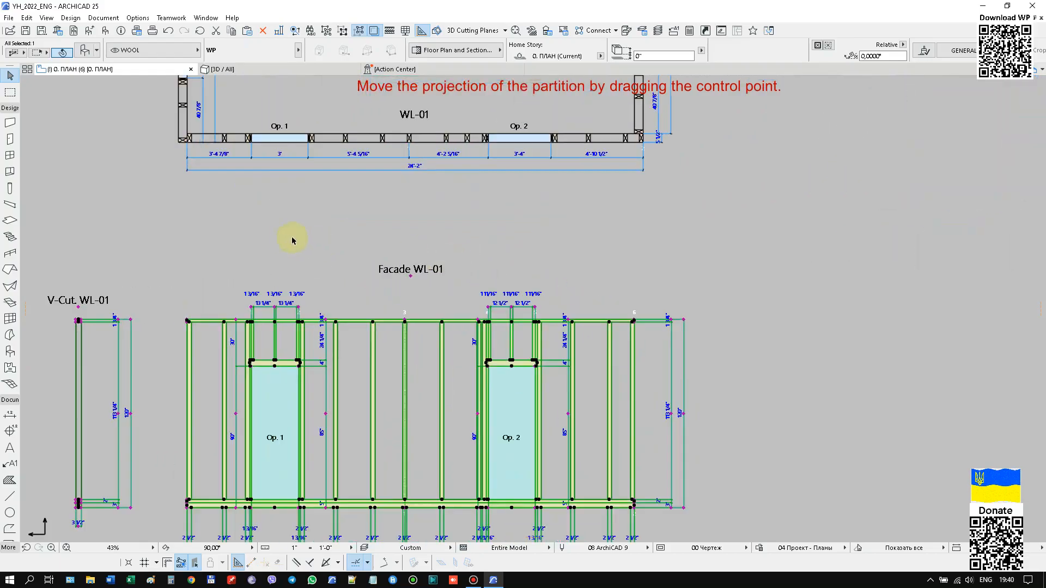
Open the selected internal partition's object settings and open the general wall name prefix among the text parameters for editing.
scroll(344, 247, down, 3)
right_click(444, 245)
click(468, 252)
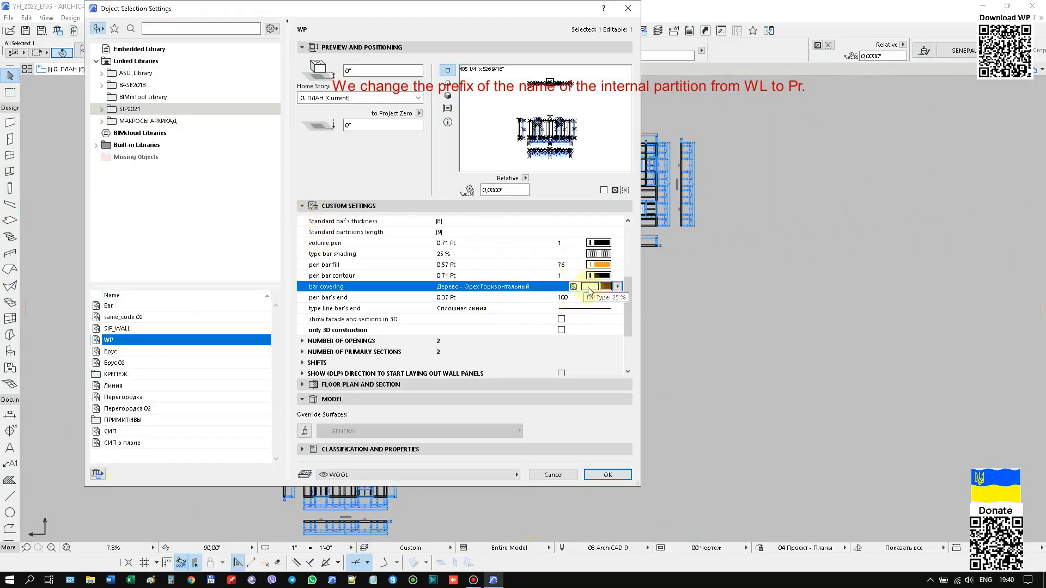
scroll(632, 323, up, 5)
click(303, 221)
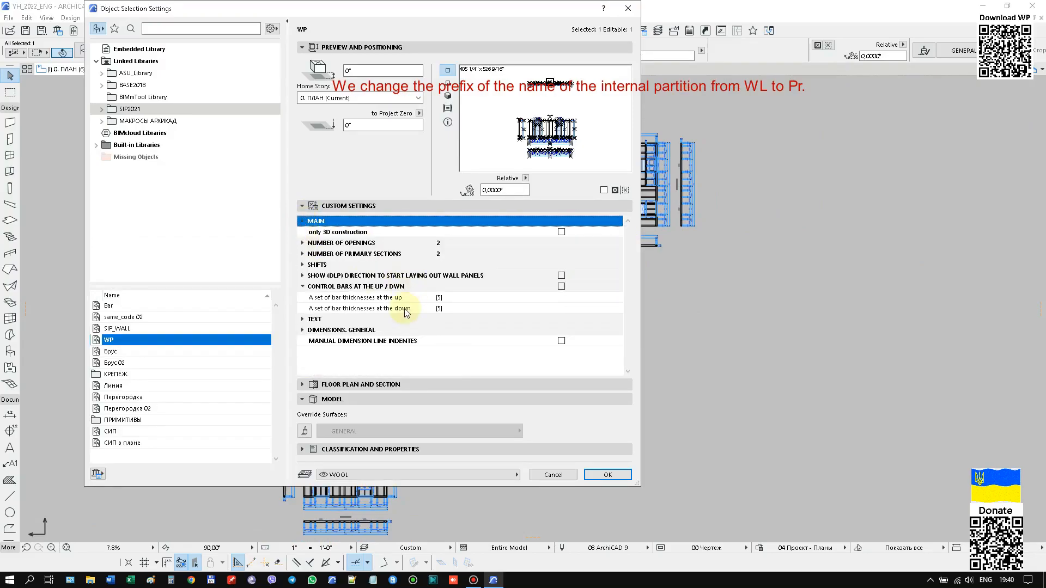
click(303, 319)
scroll(439, 299, down, 3)
click(441, 331)
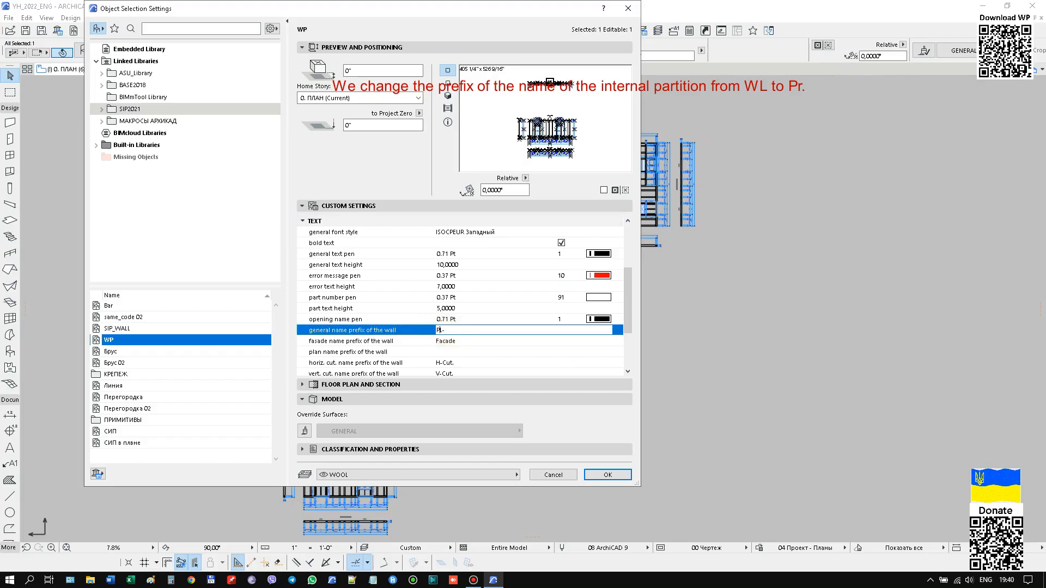
Set the selected internal partition's general wall name prefix to "Pr-" and apply the object settings.
click(445, 330)
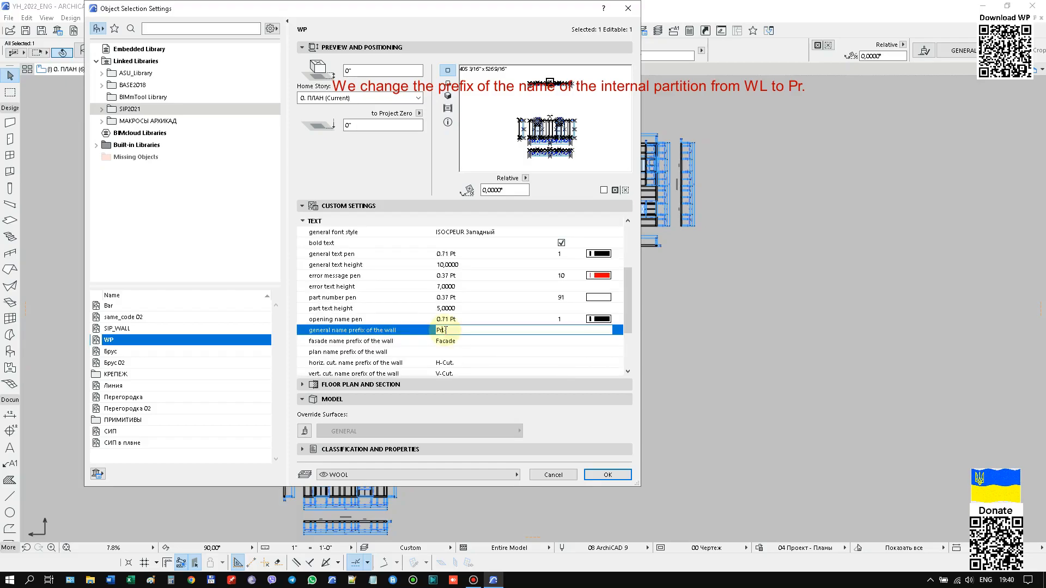
click(607, 475)
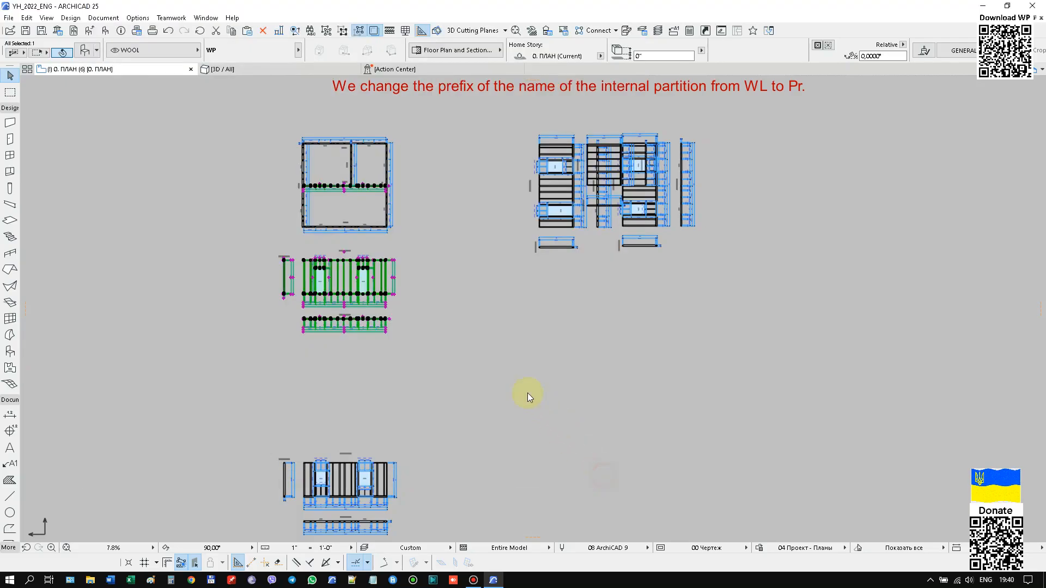
scroll(357, 243, up, 10)
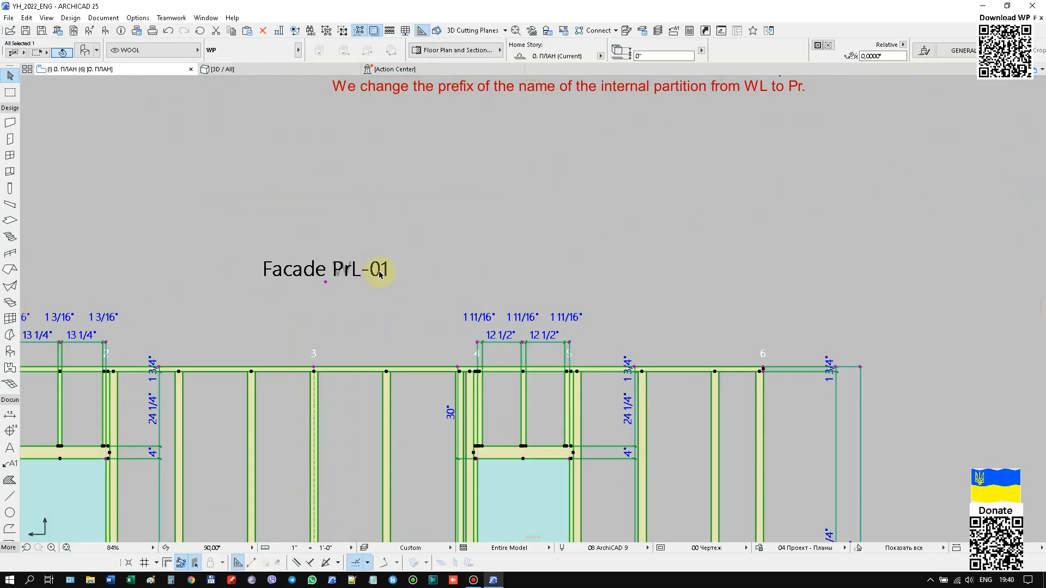
right_click(368, 193)
click(398, 194)
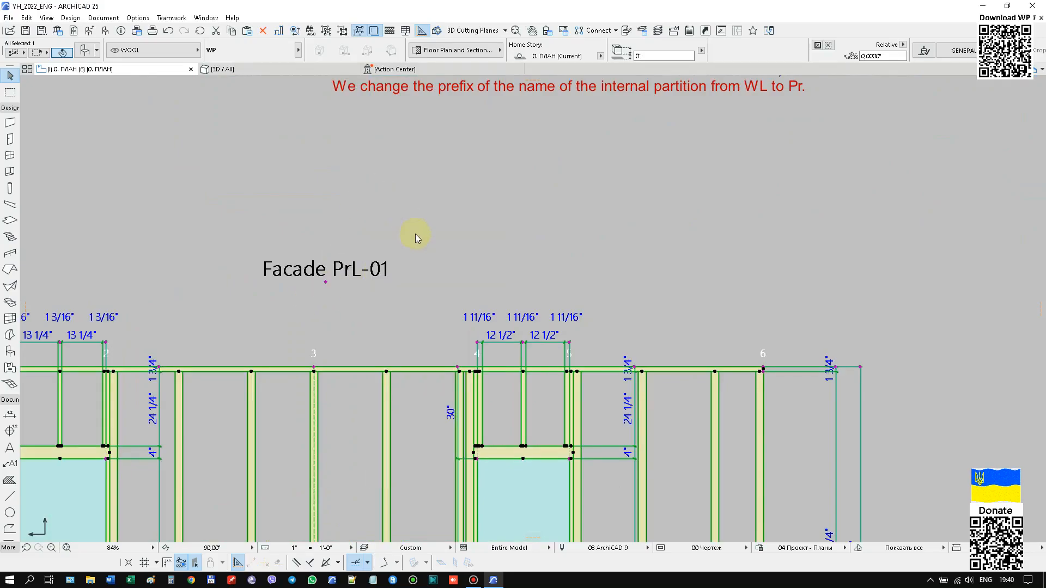
click(458, 330)
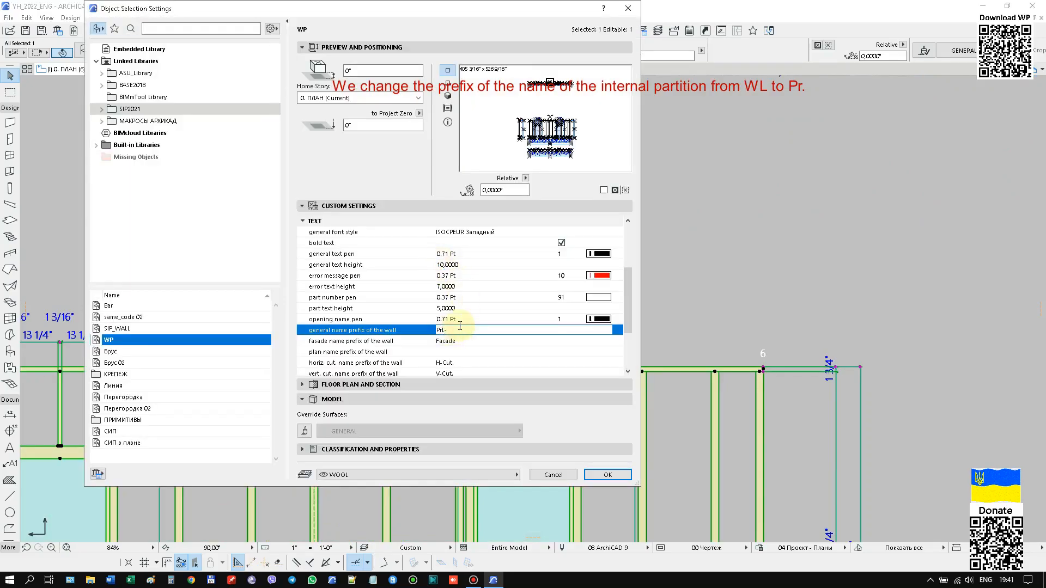
click(607, 474)
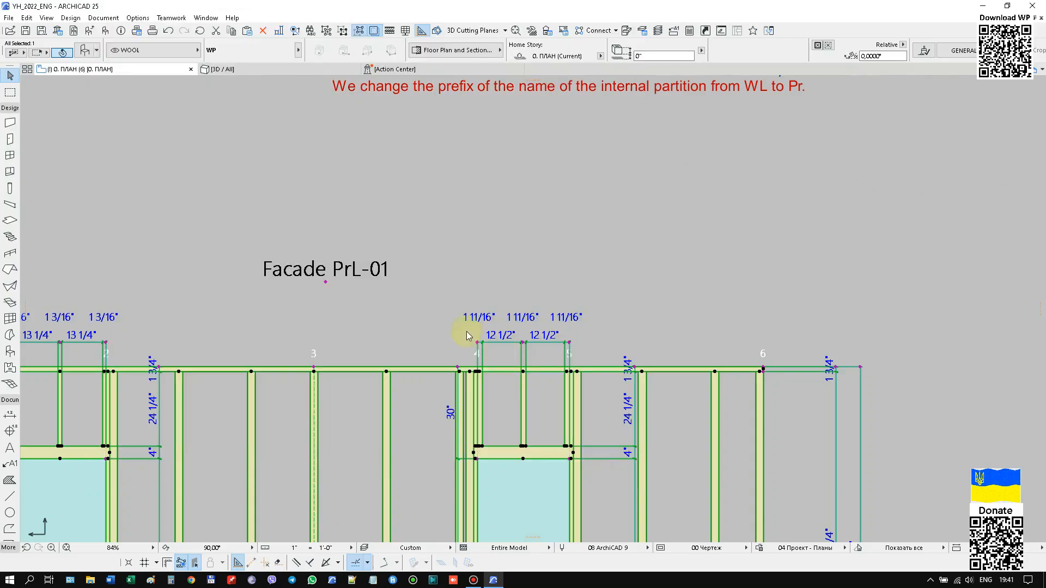
Select the second, shorter inner partition in the plan and set its general wall name prefix to "Pr-".
scroll(380, 298, down, 10)
click(371, 204)
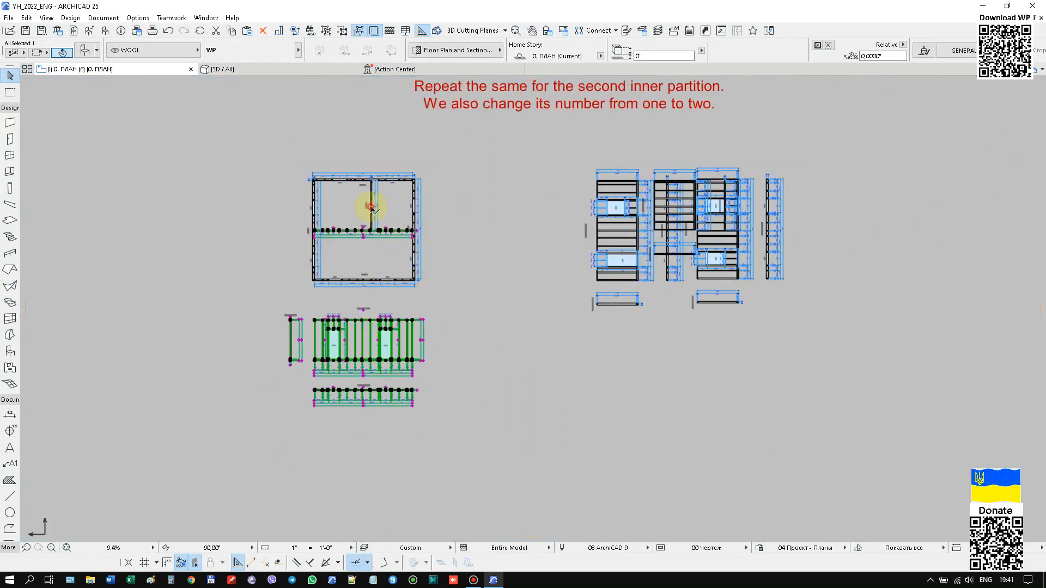
right_click(472, 167)
click(476, 166)
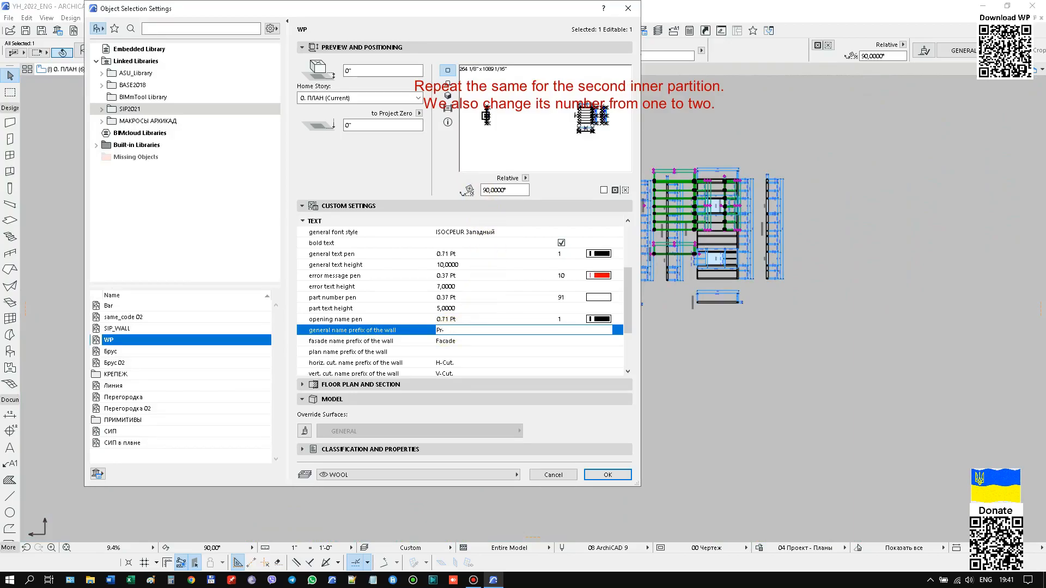
Set the second inner partition's wall number to 2 in the main parameters and apply the settings.
drag(634, 332, 637, 277)
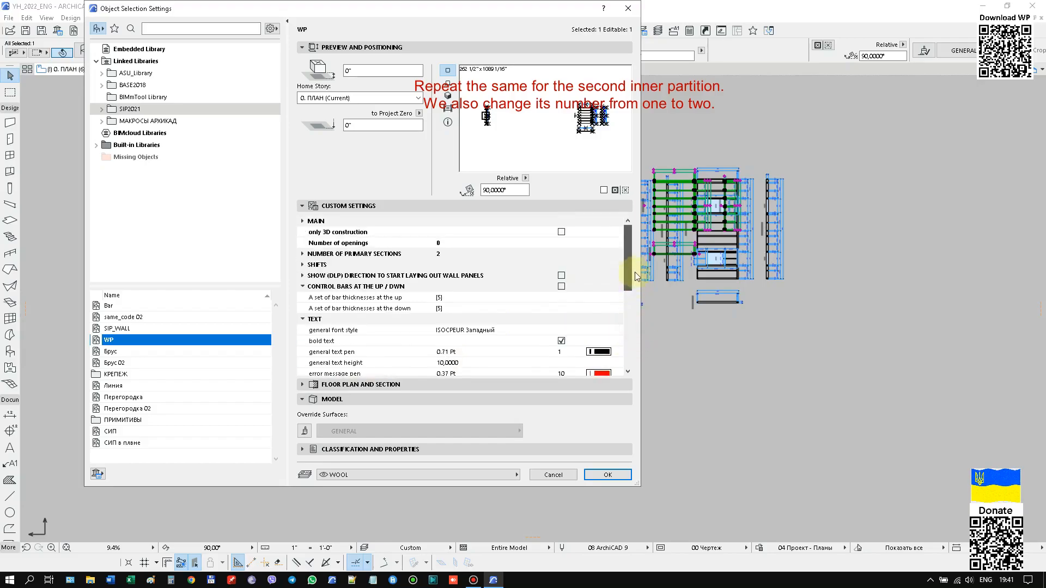
click(302, 221)
click(614, 232)
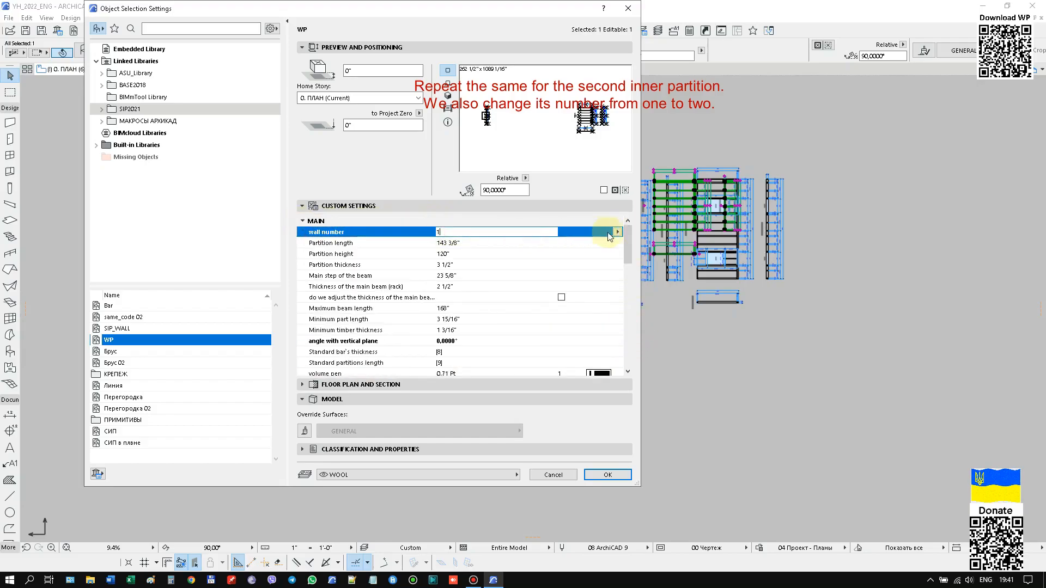
click(617, 232)
click(639, 21)
click(616, 472)
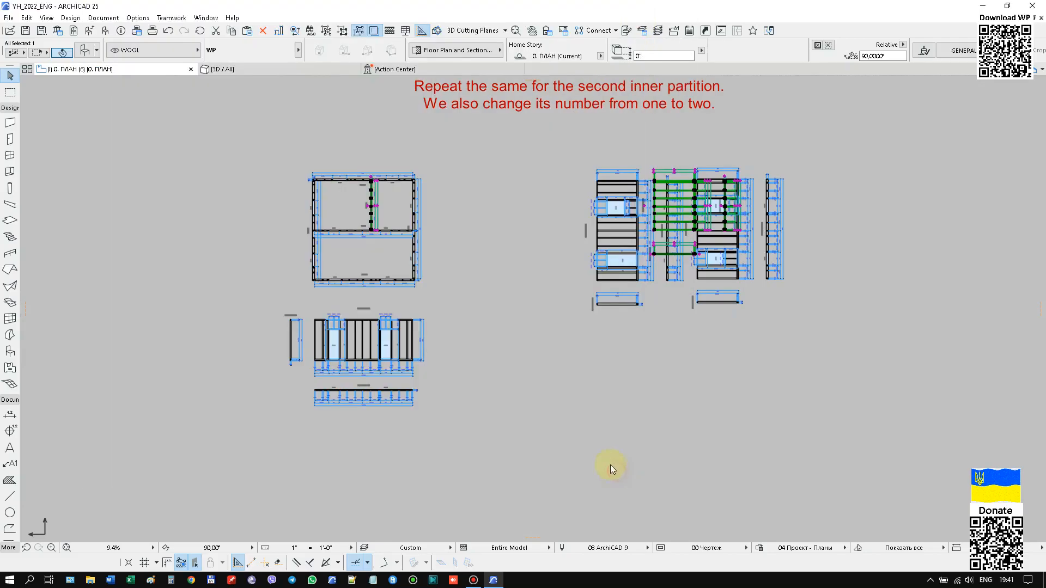
Move the front exterior partition's facade and section projections up to just below the first internal partition's projections.
scroll(523, 222, down, 2)
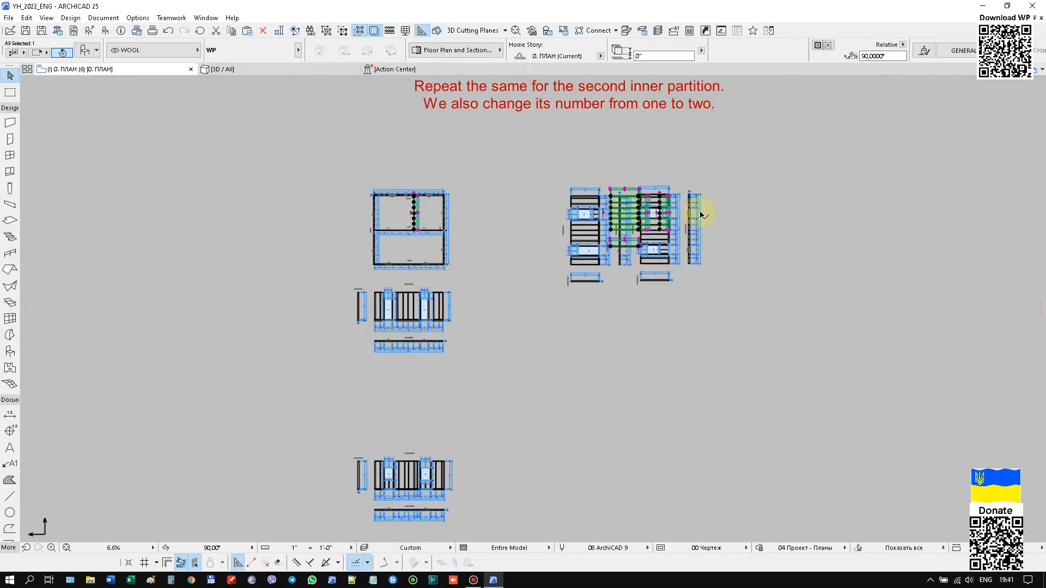
scroll(701, 213, up, 3)
scroll(642, 217, up, 3)
scroll(689, 194, down, 3)
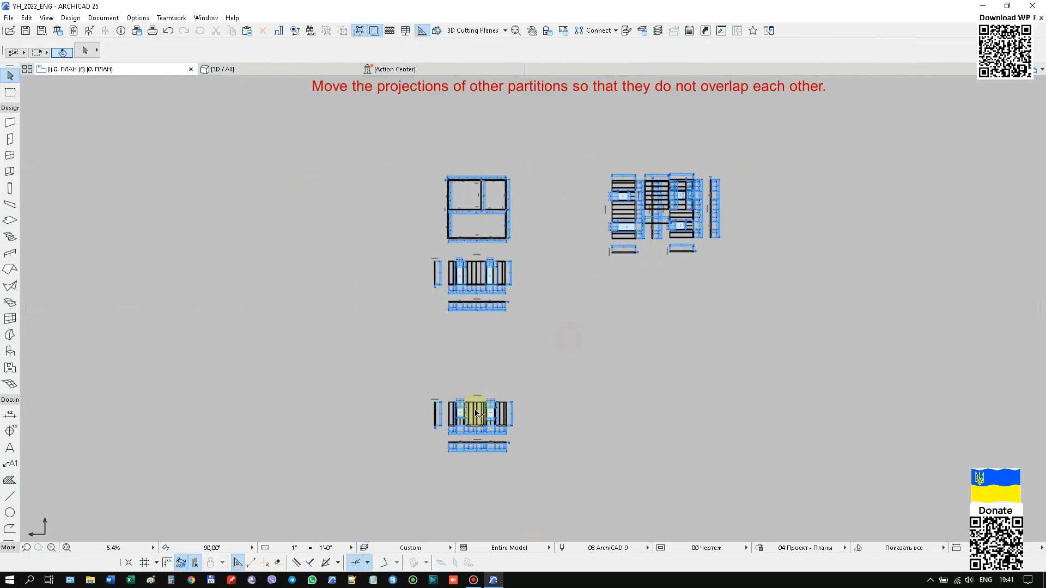
scroll(445, 431, up, 3)
click(445, 432)
scroll(450, 419, up, 6)
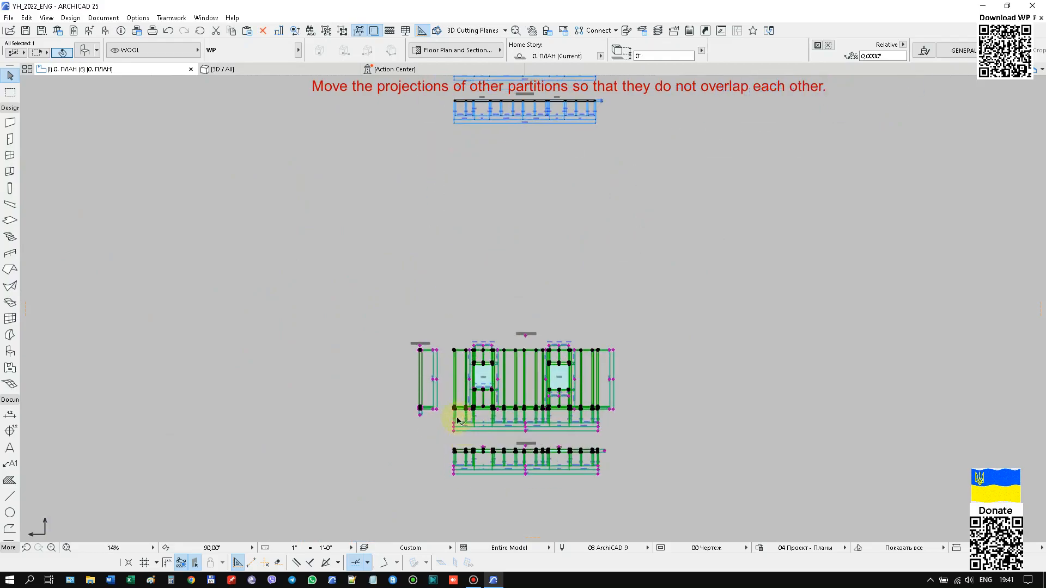
scroll(447, 412, down, 4)
middle_drag(464, 271, 434, 473)
click(429, 332)
scroll(532, 227, up, 5)
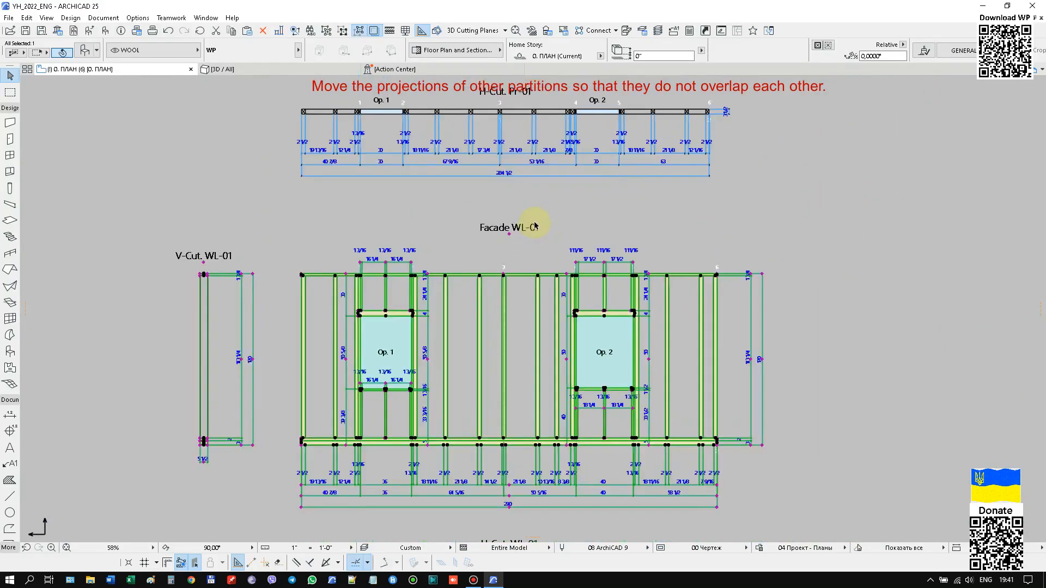
scroll(291, 238, down, 3)
scroll(538, 337, down, 4)
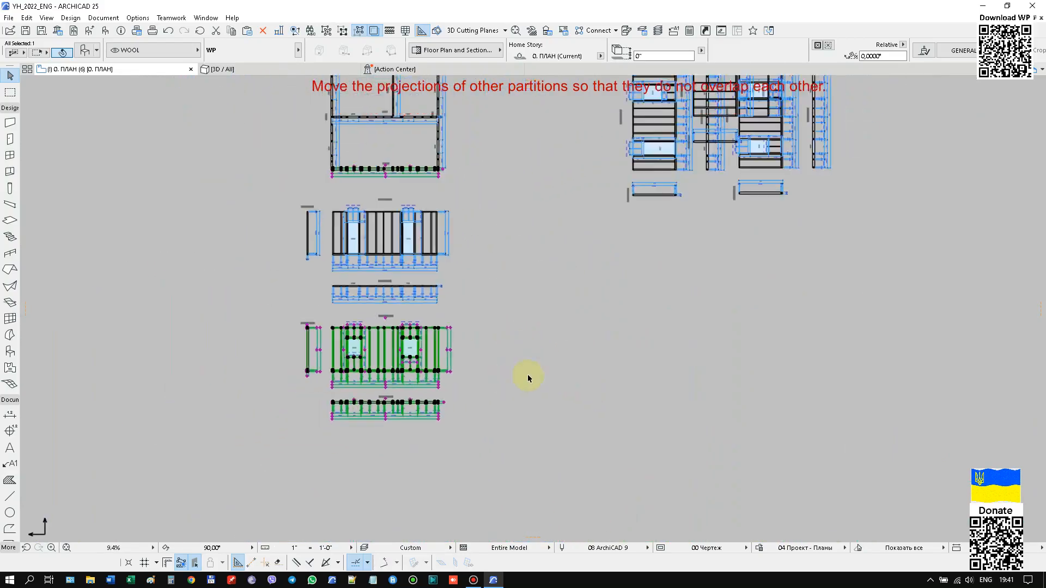
Set the floor plan view orientation to 0° and select the right exterior partition to check which projections belong to it.
click(390, 443)
click(260, 530)
scroll(283, 498, down, 2)
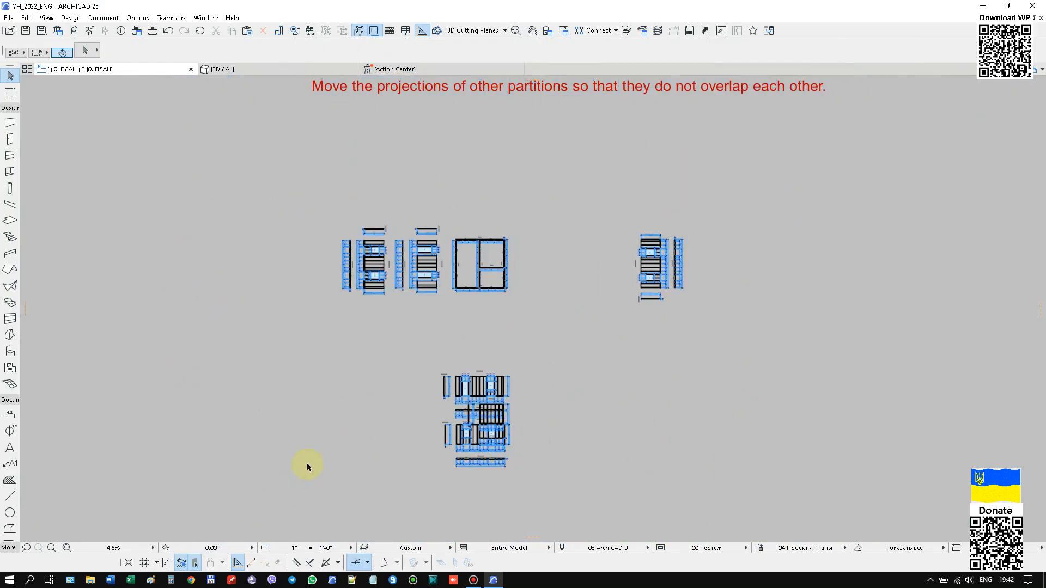
click(656, 274)
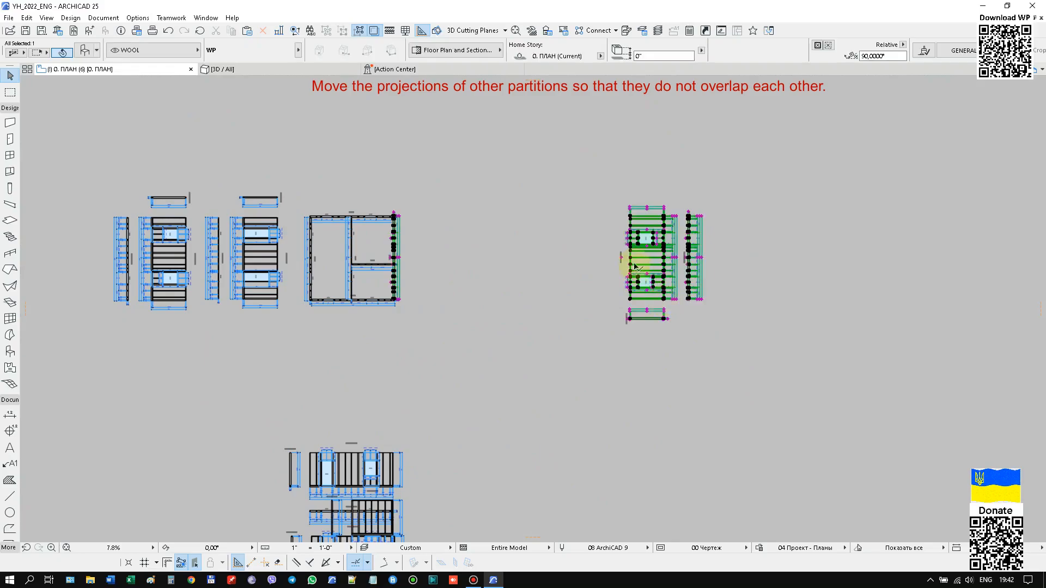
scroll(632, 245, up, 5)
scroll(776, 254, down, 3)
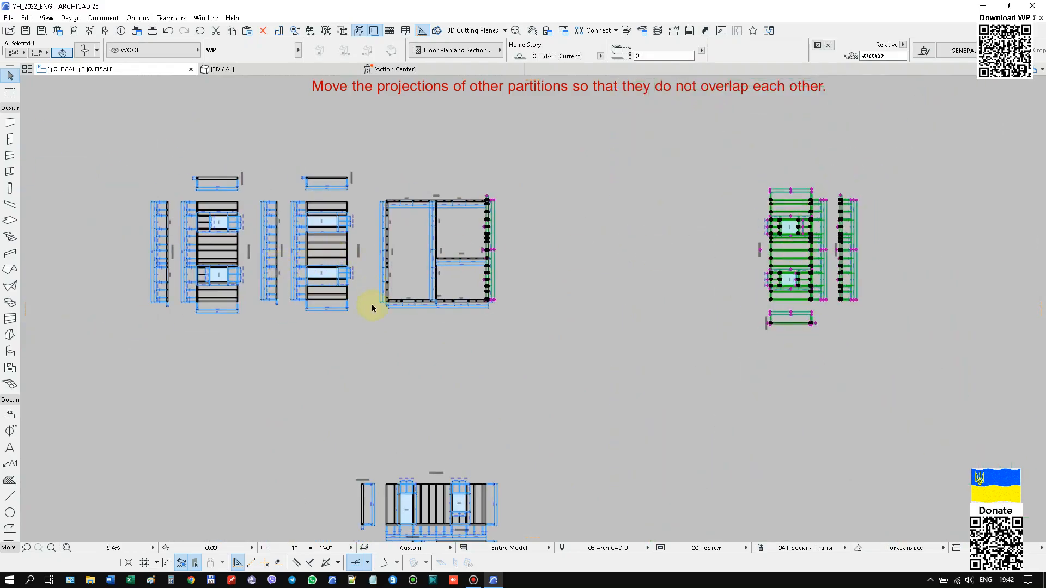
Move the facade and section projections of the exterior partition with a door and a window up beneath the house plan.
middle_drag(386, 534, 428, 429)
click(429, 418)
scroll(430, 419, up, 7)
scroll(420, 402, down, 8)
middle_drag(369, 224, 365, 369)
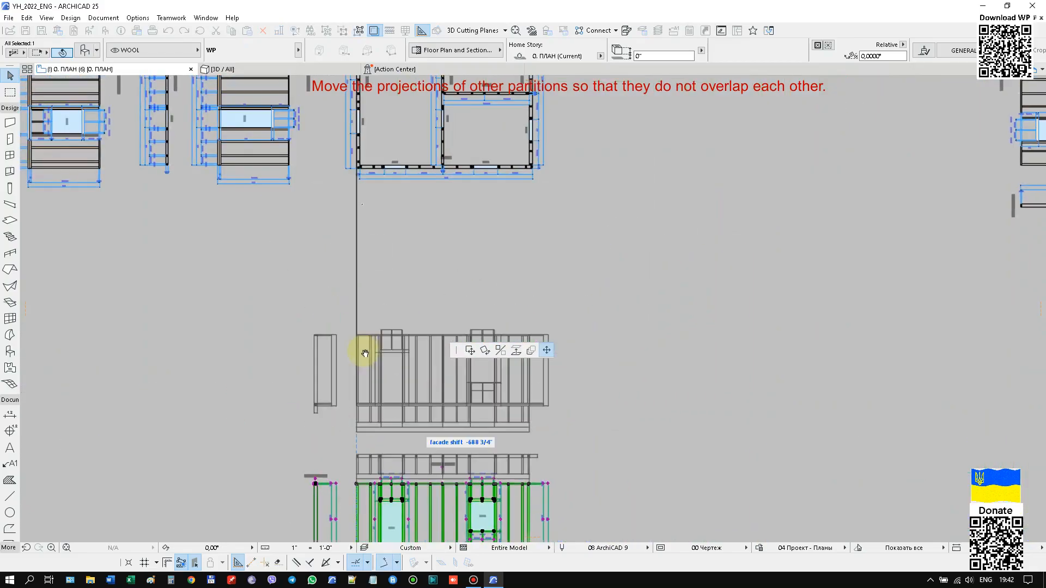
click(361, 320)
scroll(448, 354, up, 3)
scroll(443, 360, down, 3)
scroll(436, 217, up, 2)
scroll(445, 215, down, 4)
scroll(430, 424, up, 1)
Move the second inner partition's facade and section projections down, clear of the overlapping exterior wall projections.
click(425, 386)
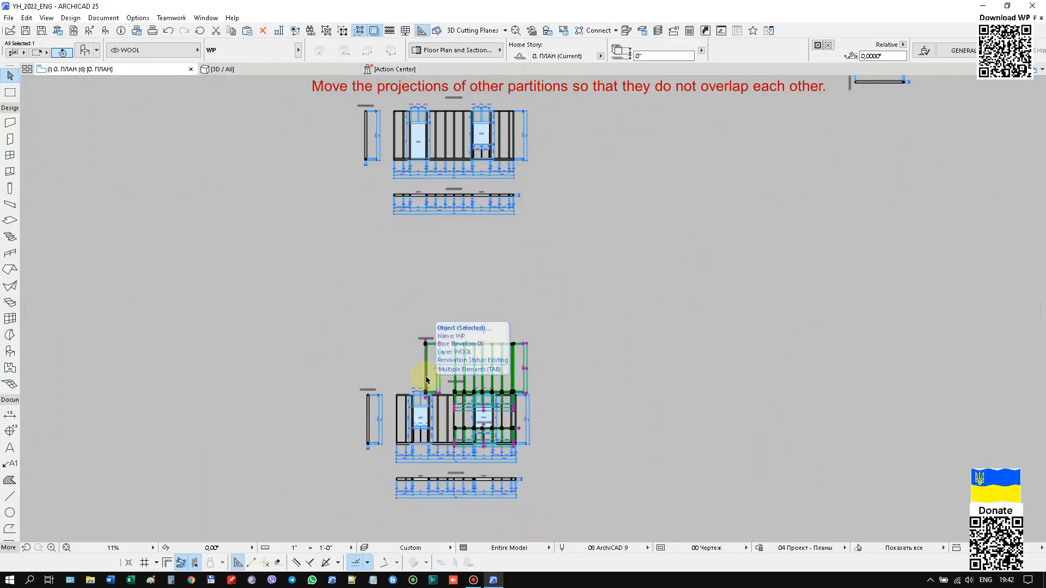
scroll(420, 376, up, 5)
scroll(436, 365, down, 3)
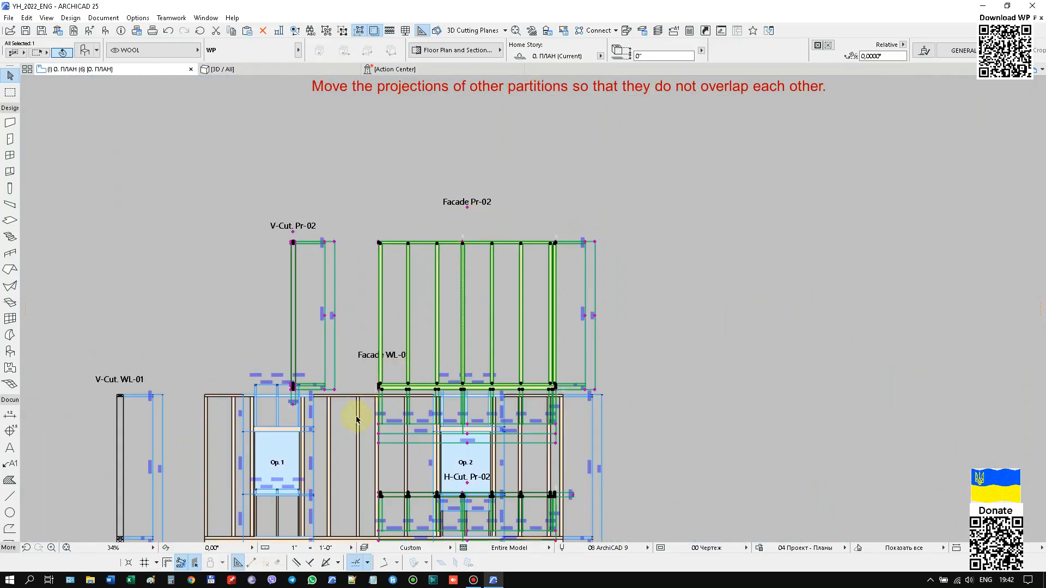
scroll(361, 407, up, 5)
click(350, 402)
scroll(375, 308, down, 6)
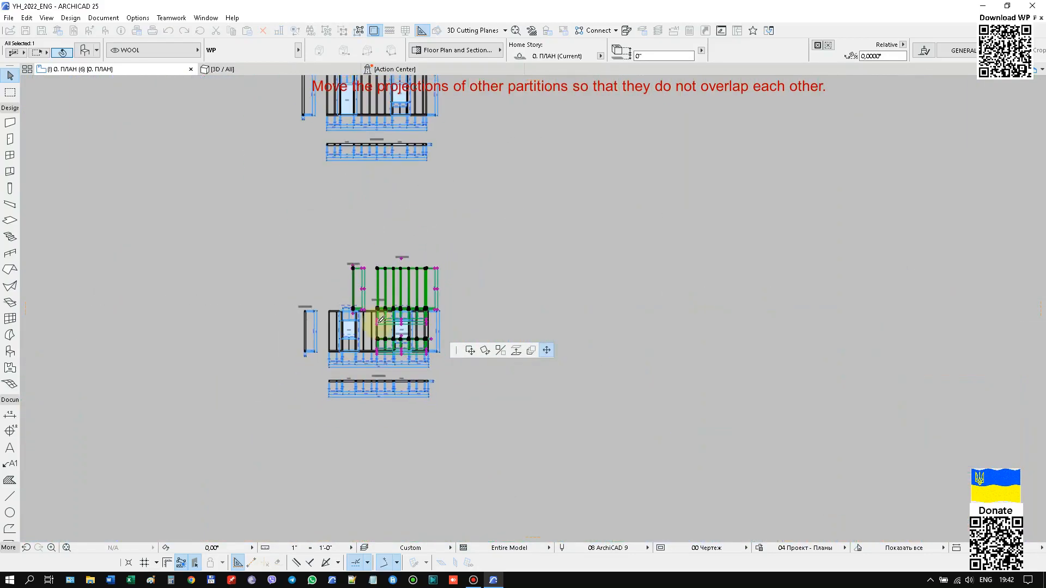
click(378, 484)
Move the two-window lower exterior partition's projections up to just below the projections of the wall with a door.
scroll(321, 417, up, 4)
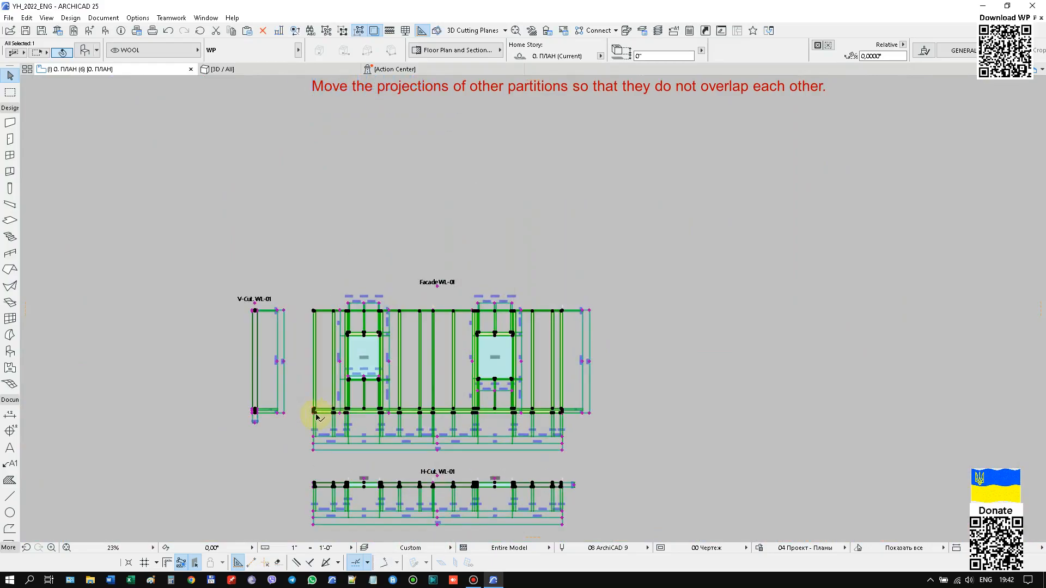
scroll(321, 417, up, 8)
scroll(313, 422, down, 7)
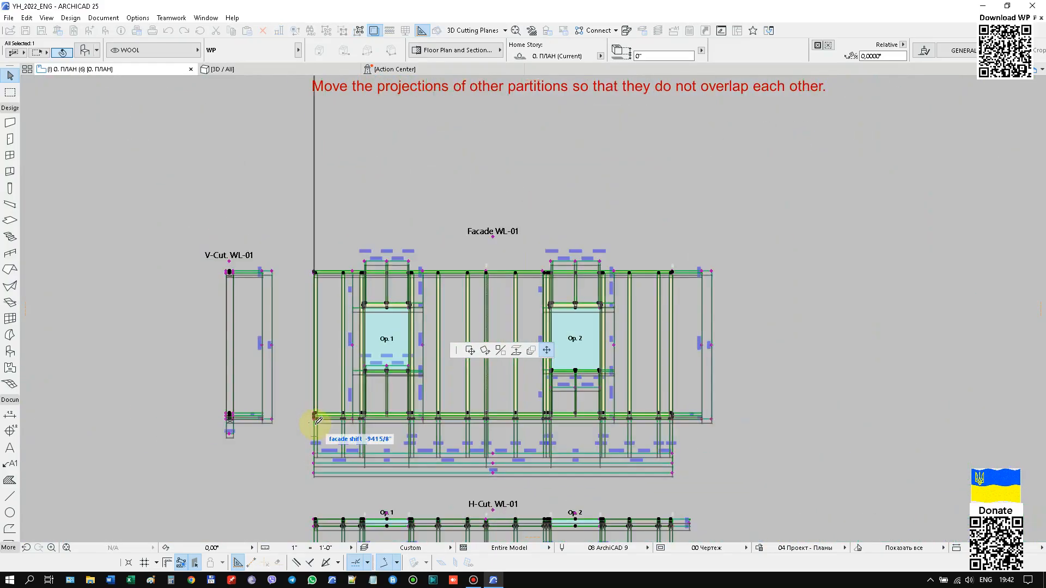
middle_drag(334, 245, 329, 398)
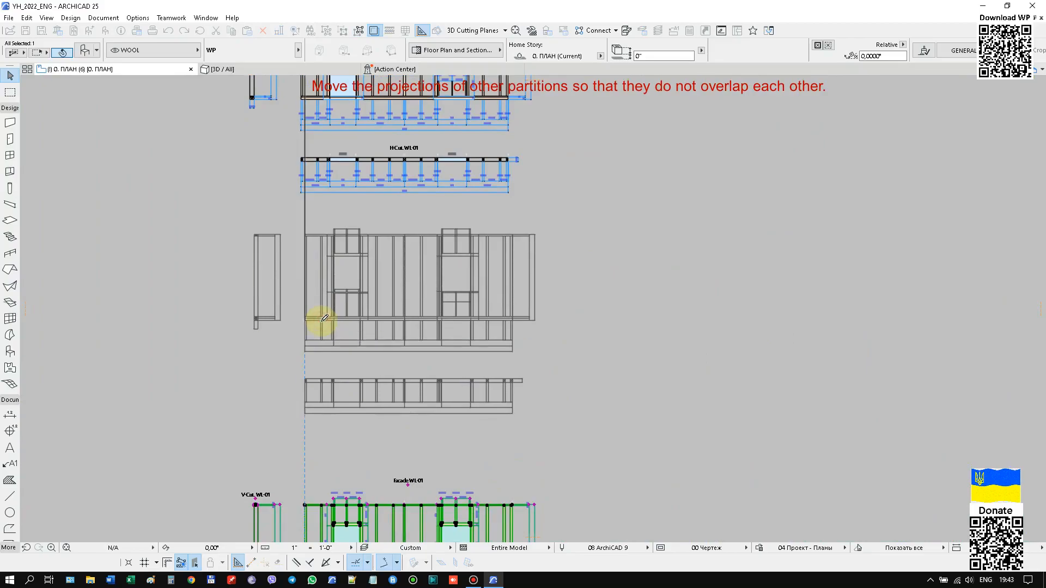
scroll(320, 325, down, 3)
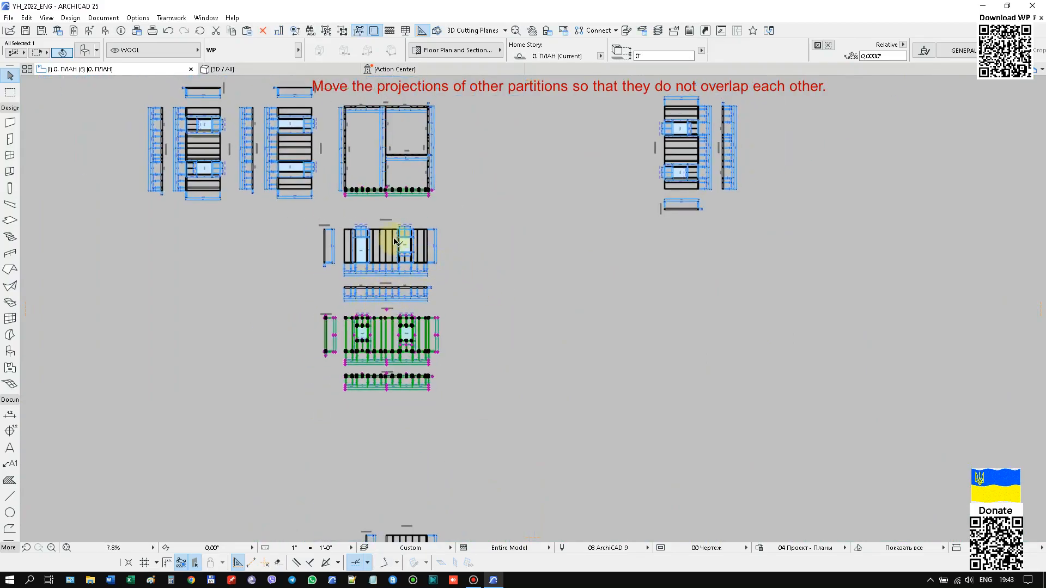
scroll(388, 224, up, 6)
scroll(371, 237, down, 6)
Set the wall number of the exterior partition on the plan's right side to 2.
click(429, 215)
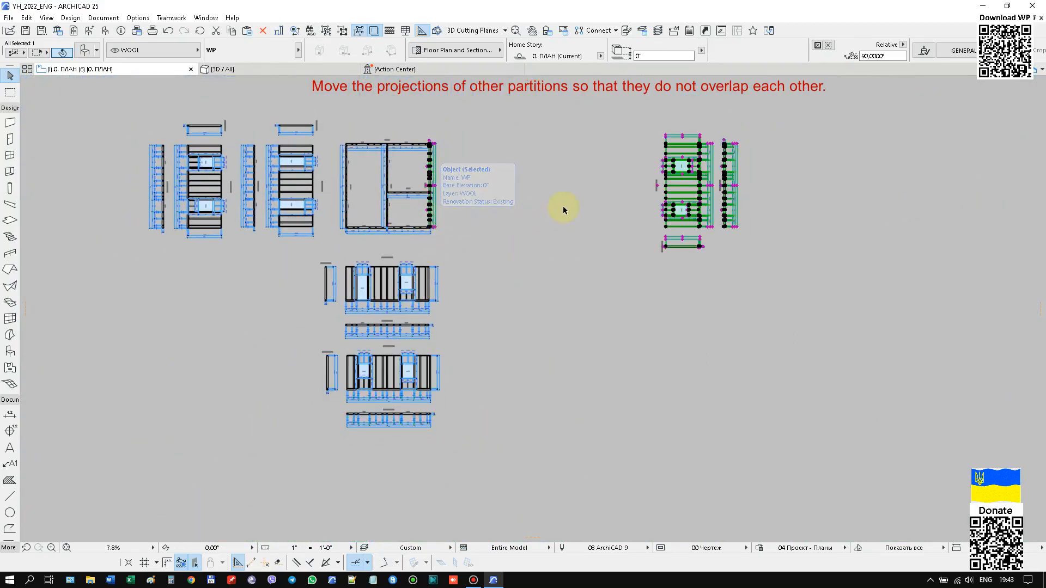
key(ctrl+t)
click(617, 232)
click(653, 22)
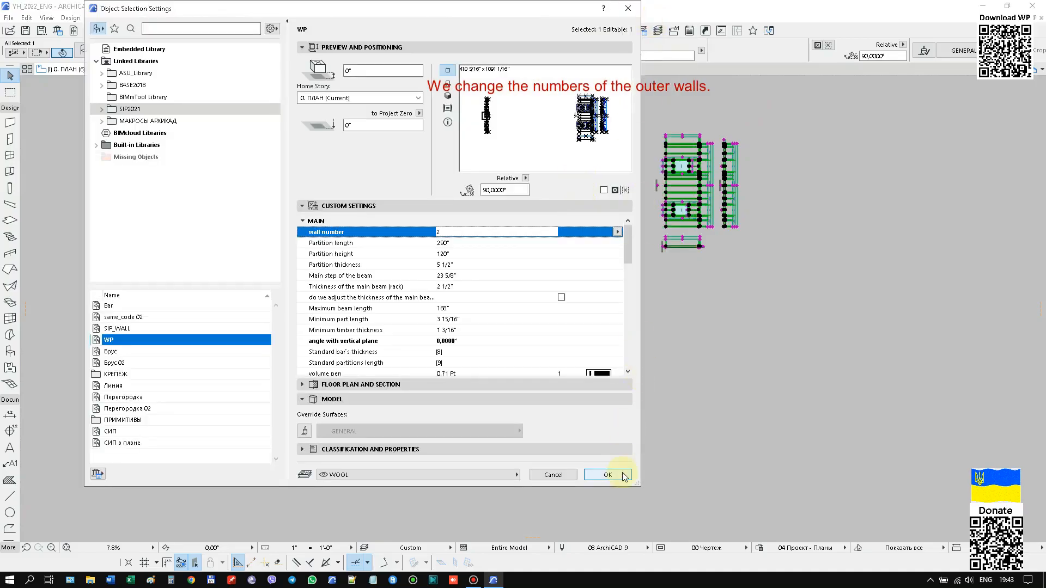
click(621, 472)
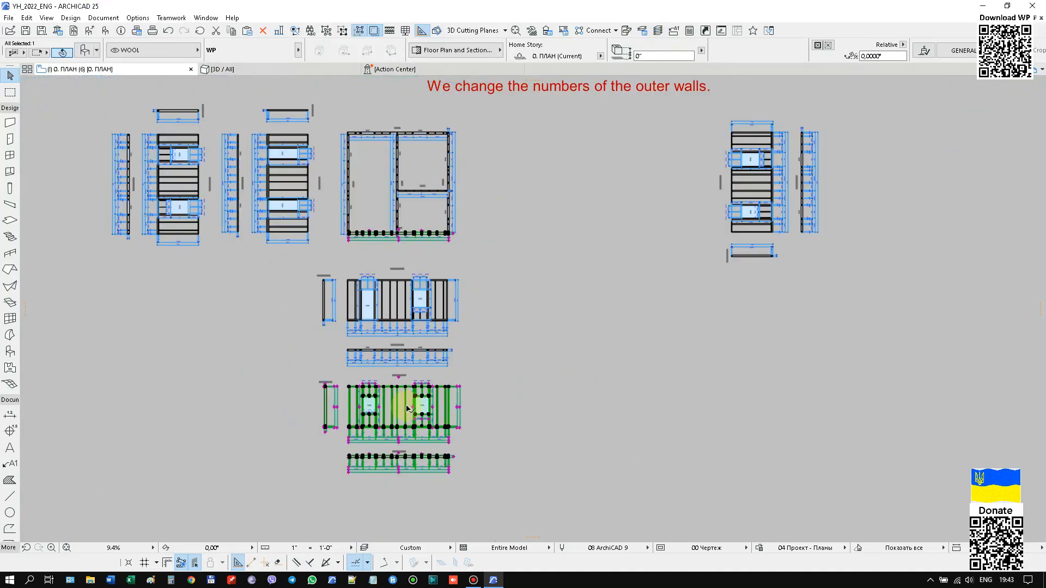
Move the right exterior partition's facade and section projections closer to the right side of the house plan.
click(451, 322)
click(728, 227)
scroll(728, 227, up, 10)
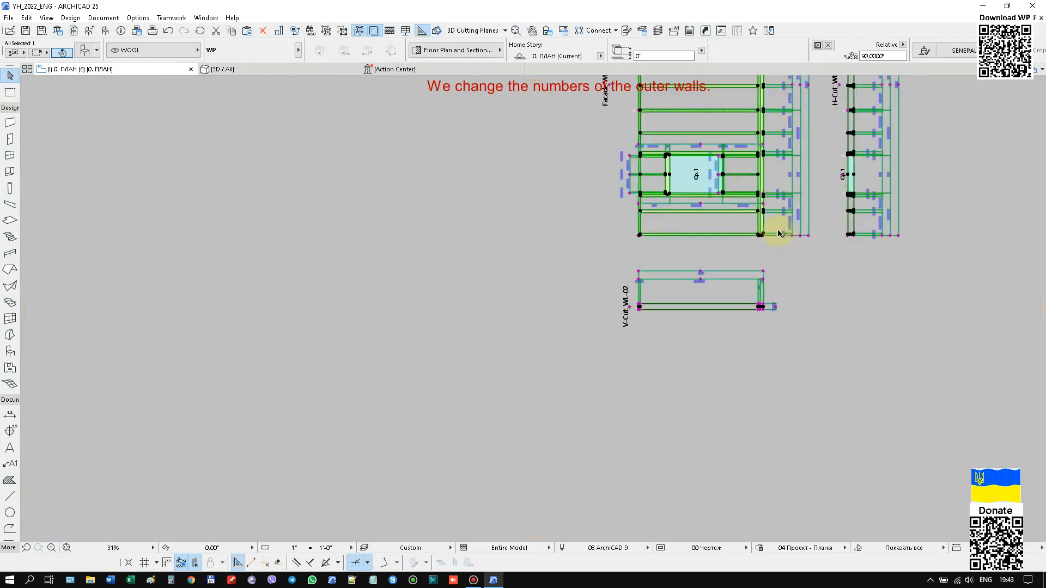
scroll(721, 244, down, 11)
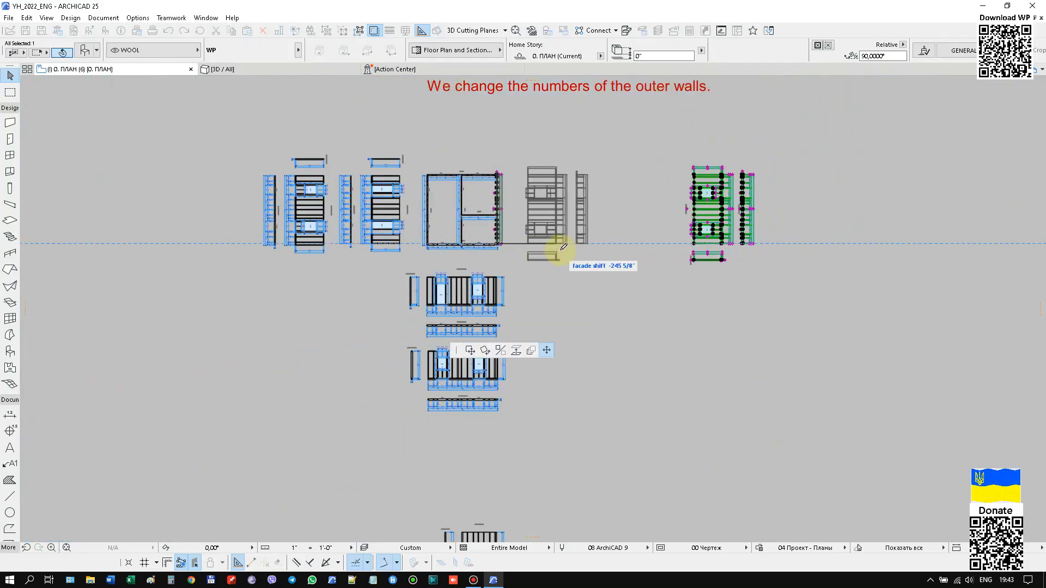
click(560, 251)
Set the wall number of the two-window exterior partition along the plan's lower edge to 3.
click(495, 356)
scroll(469, 346, up, 8)
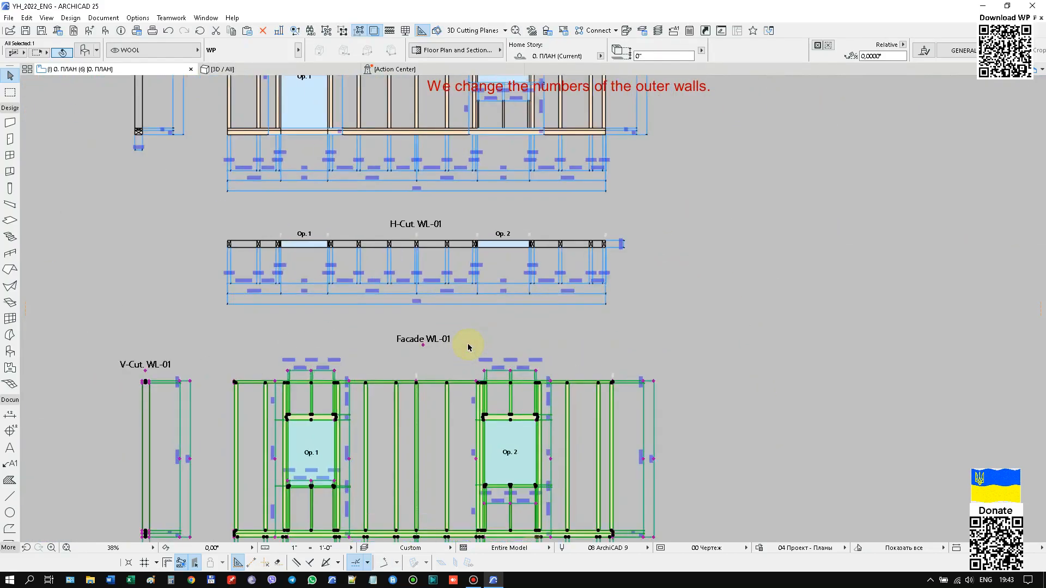
scroll(469, 346, down, 3)
right_click(665, 243)
click(692, 250)
click(619, 233)
click(643, 31)
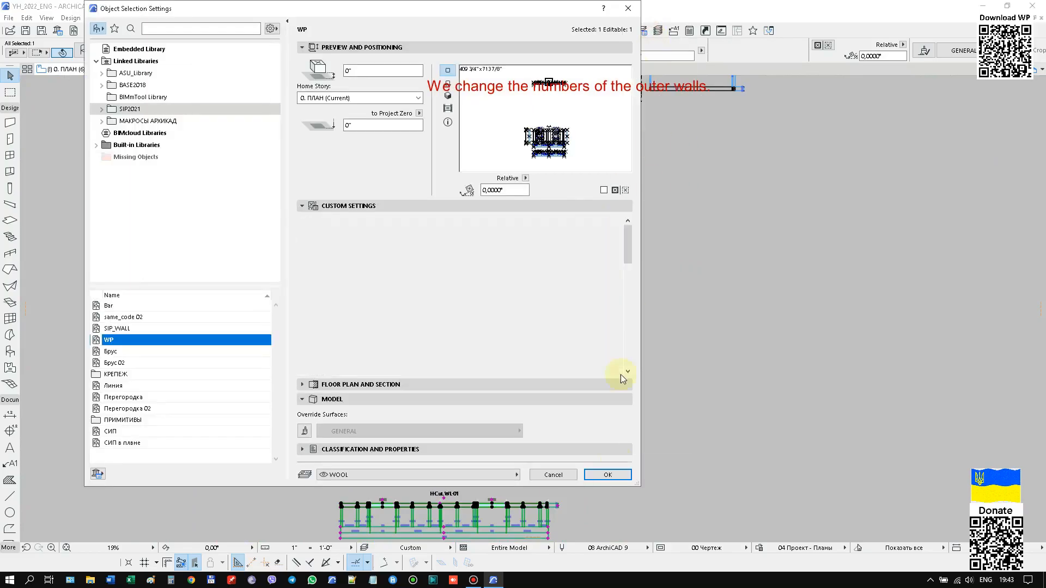
click(610, 475)
Set the wall number of the exterior partition on the plan's left side to 4.
scroll(705, 436, down, 7)
scroll(632, 372, up, 4)
click(599, 344)
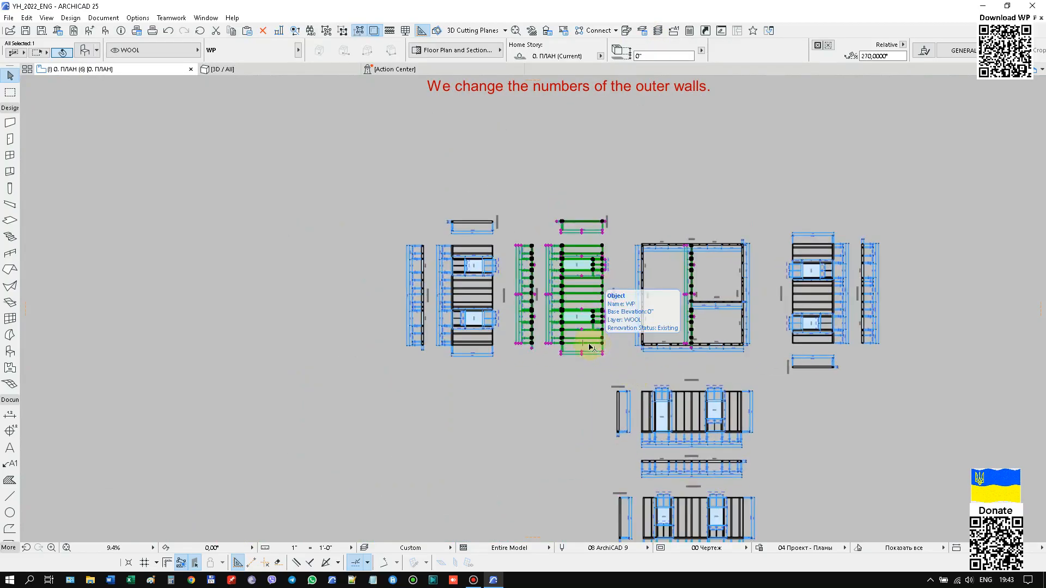
click(492, 344)
right_click(333, 198)
click(339, 205)
click(618, 233)
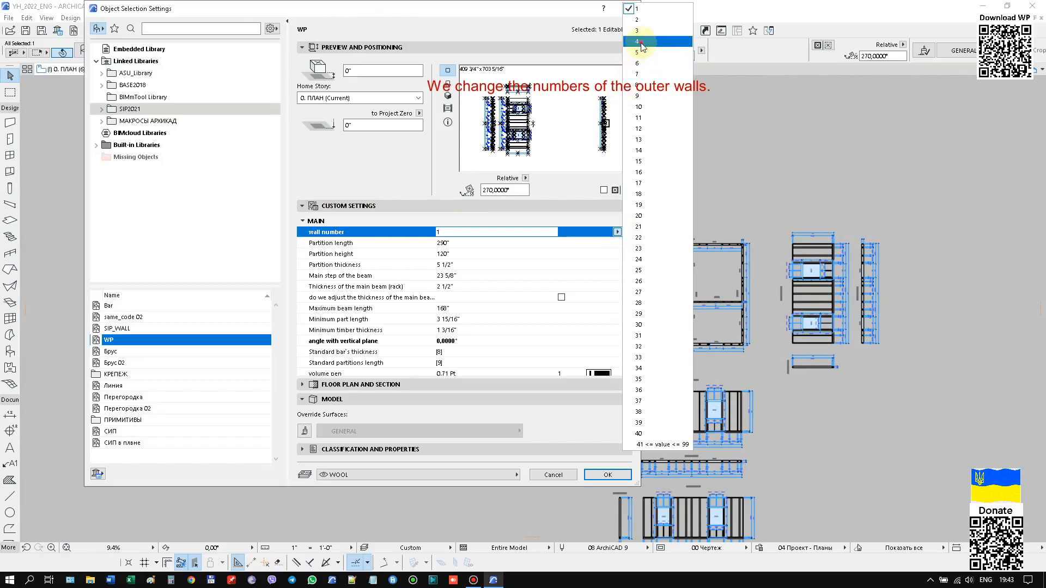
click(641, 43)
click(600, 475)
Clear the selection and turn on the ROOF layer so the roof partitions show on the floor plan.
click(390, 394)
scroll(387, 392, down, 2)
click(728, 423)
middle_drag(799, 433, 648, 413)
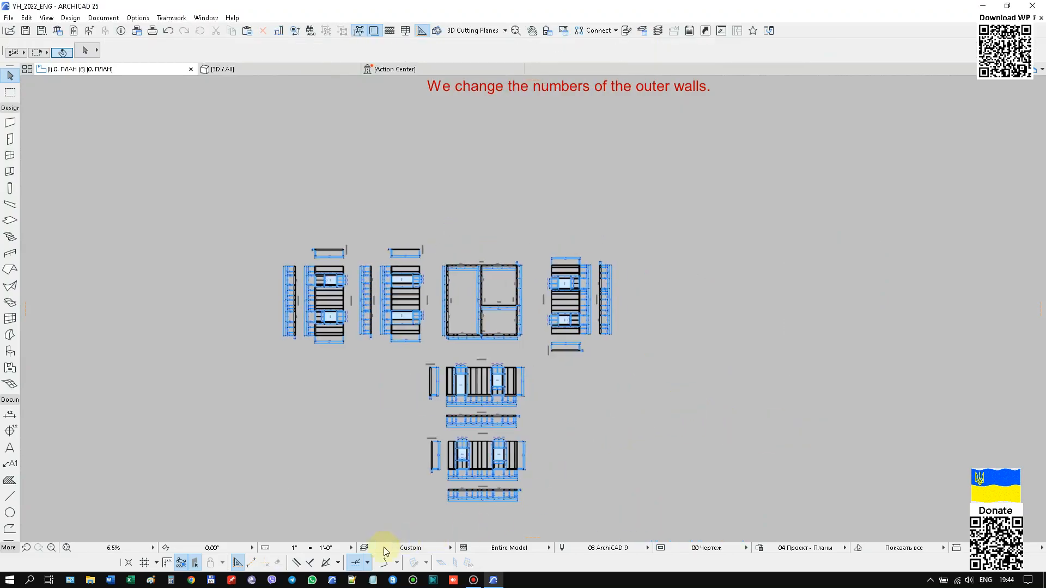
click(393, 548)
click(511, 179)
click(692, 343)
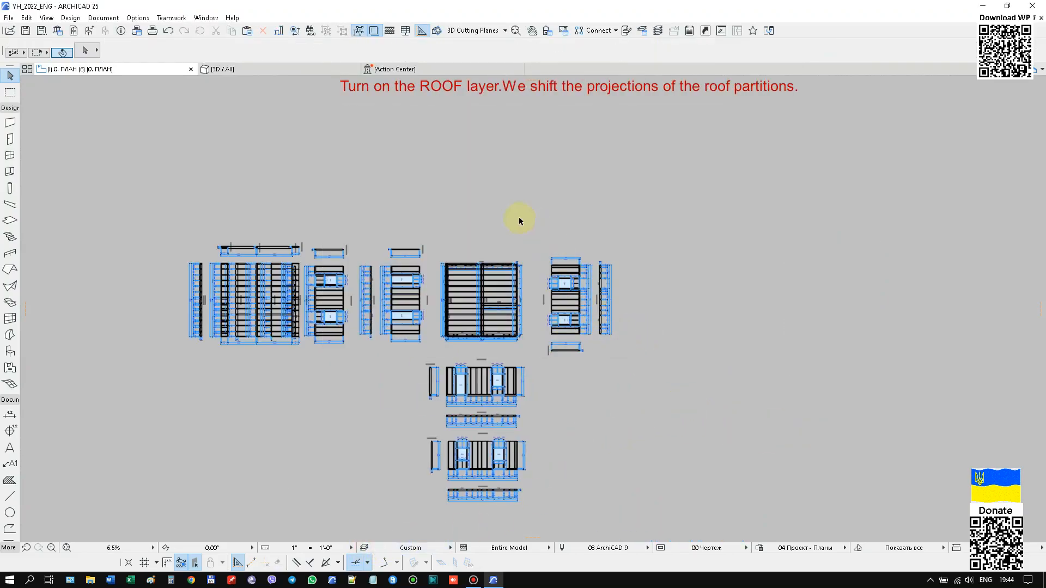
Select the small roof partition along the plan's left edge and set the view orientation to 90°.
scroll(468, 412, up, 8)
scroll(801, 421, down, 8)
scroll(629, 398, up, 1)
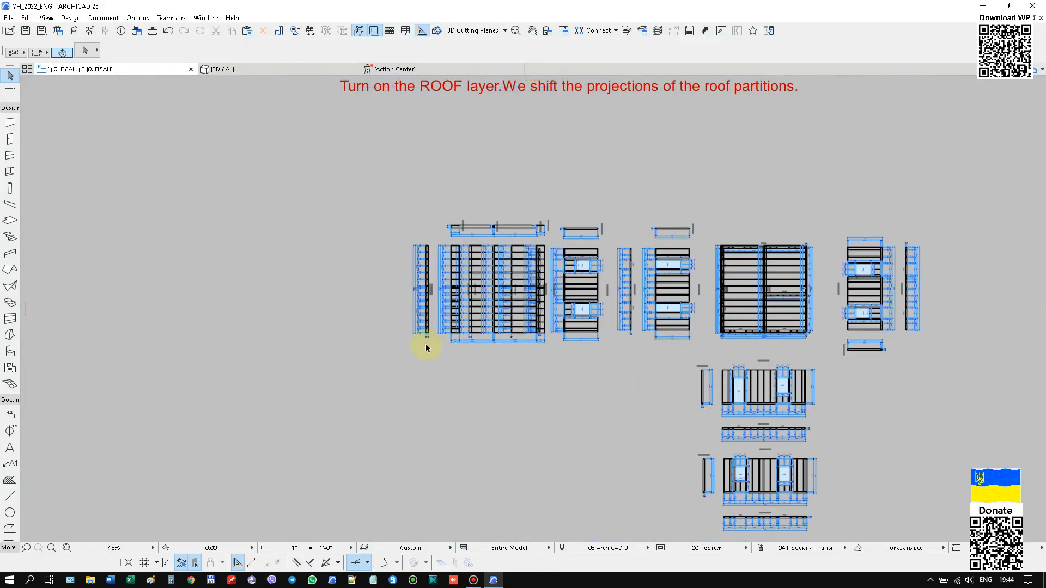
click(426, 331)
click(232, 548)
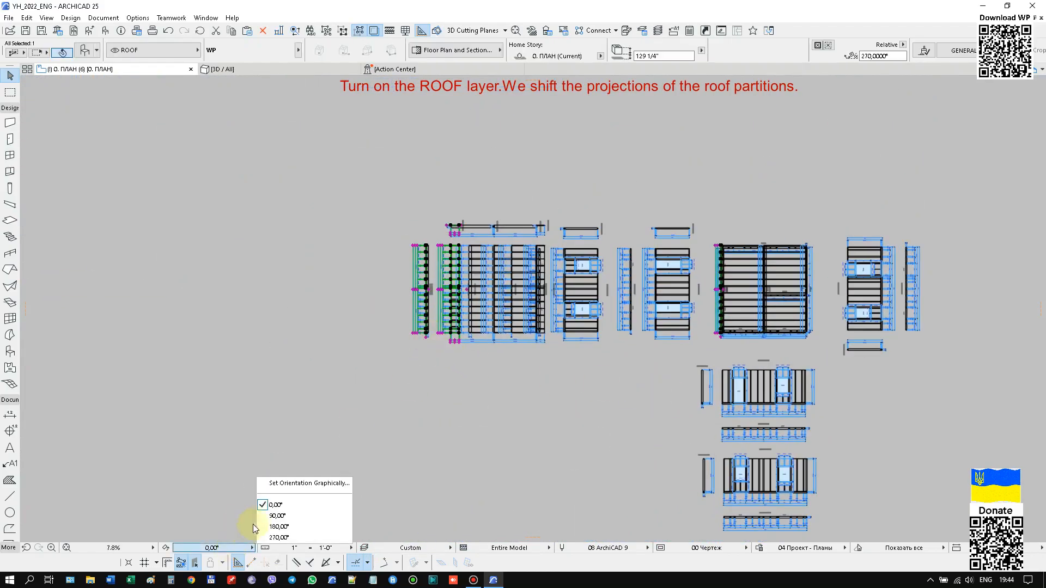
click(272, 516)
Move the selected small roof partition's facade and section projections down, clear of the overlapping roof projections.
scroll(591, 378, up, 8)
scroll(466, 287, up, 4)
click(450, 295)
scroll(452, 321, down, 3)
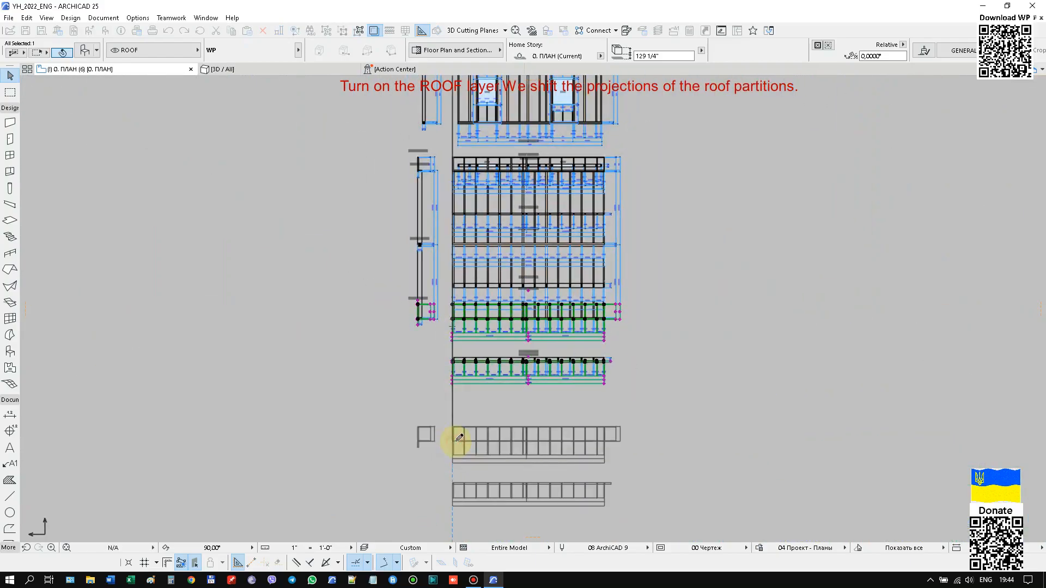
click(458, 436)
scroll(537, 414, up, 4)
scroll(393, 397, down, 4)
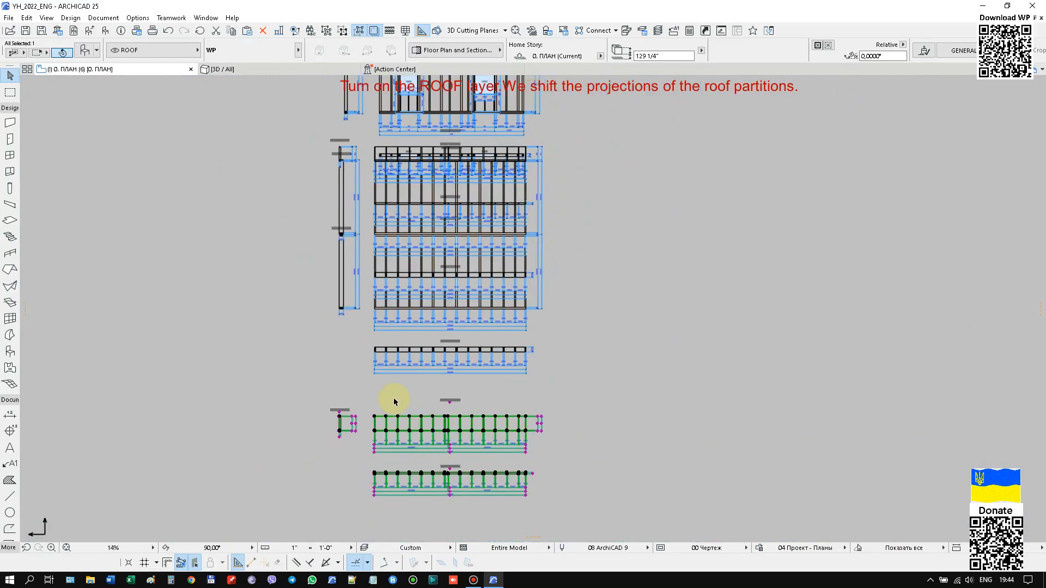
Move the lower large roof partition's facade and section projections down below the small roof partition's projections.
scroll(570, 356, down, 1)
click(408, 352)
scroll(479, 310, up, 8)
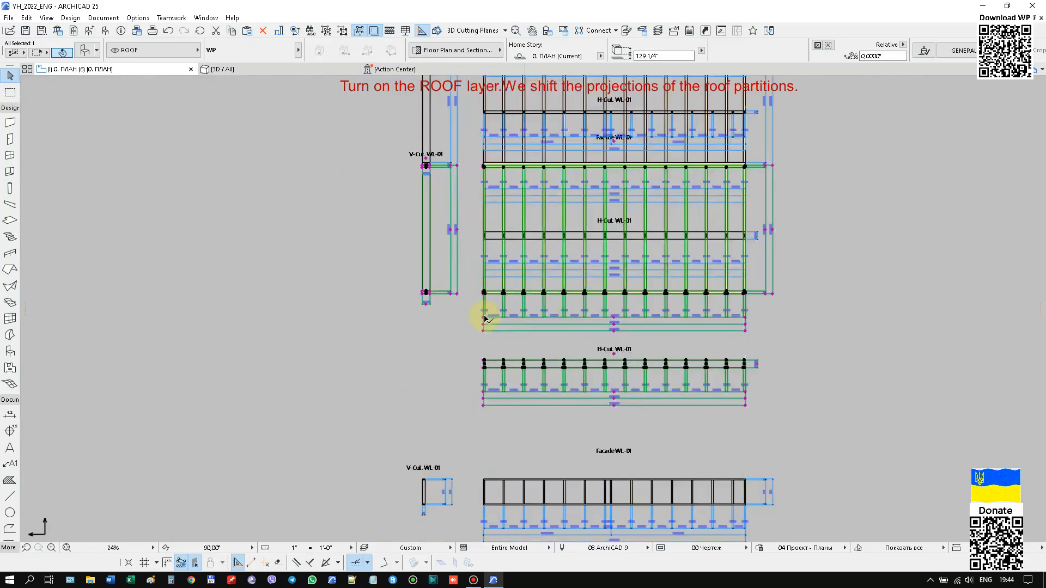
click(461, 236)
scroll(478, 262, down, 8)
scroll(479, 262, down, 1)
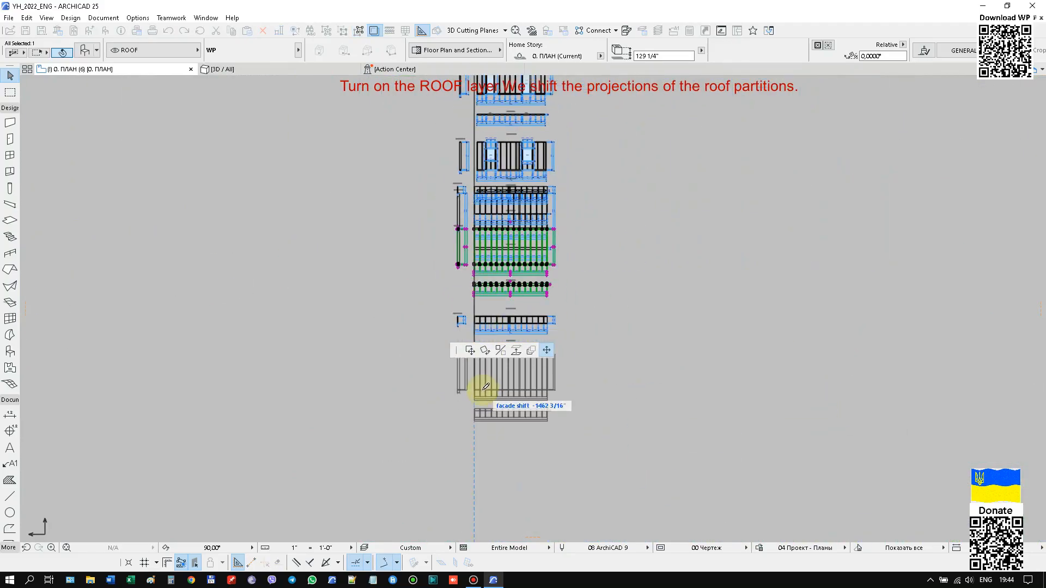
click(484, 393)
Move the second large roof partition's projections down below those of the first large roof partition.
scroll(490, 233, up, 8)
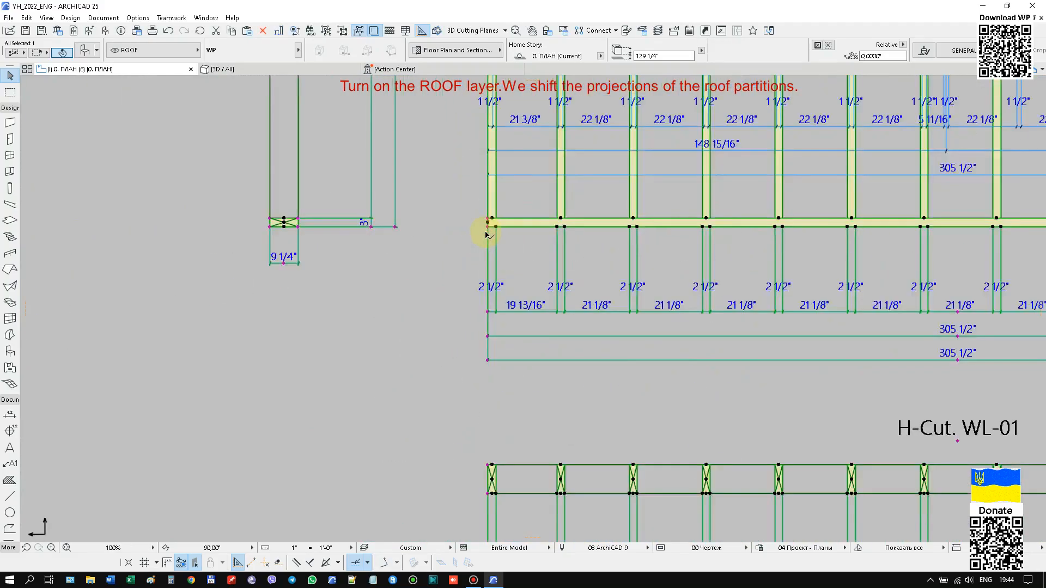
click(488, 235)
scroll(461, 235, down, 8)
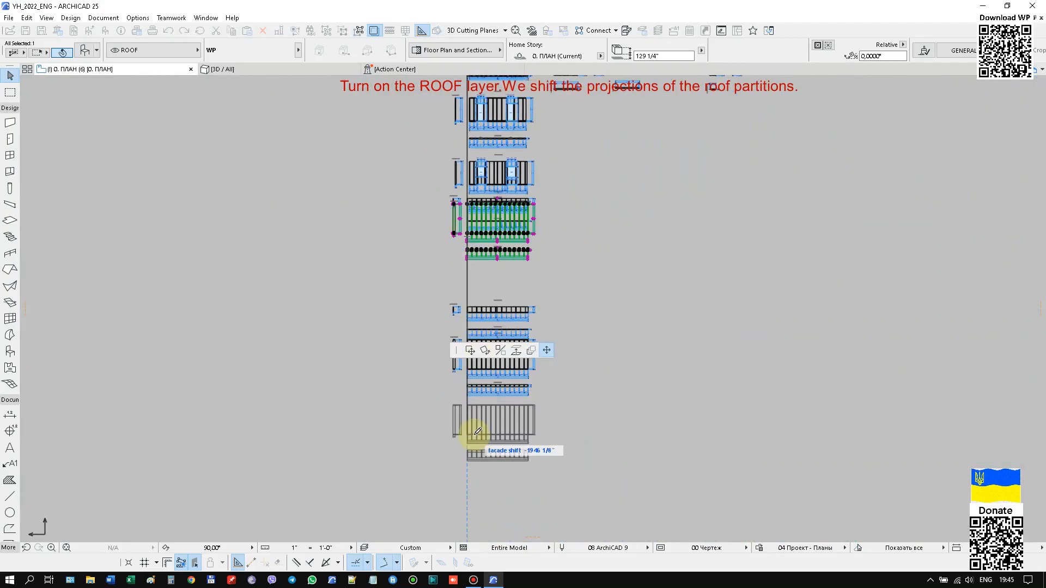
click(478, 436)
Move the first small roof partition's projections up, leaving a gap above the large roof partitions' projections.
scroll(467, 403, up, 5)
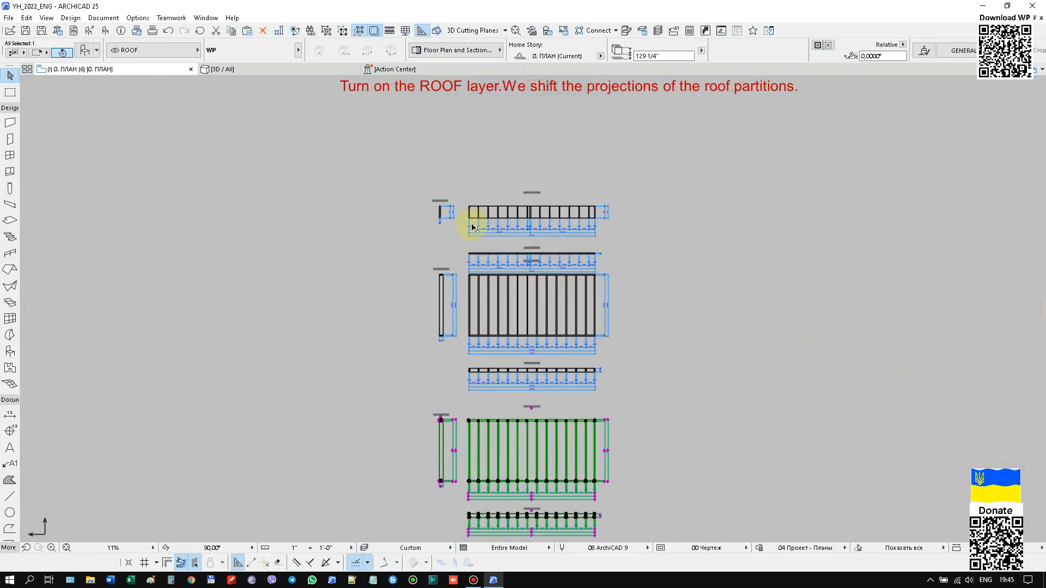
scroll(471, 211, up, 6)
click(445, 337)
click(446, 242)
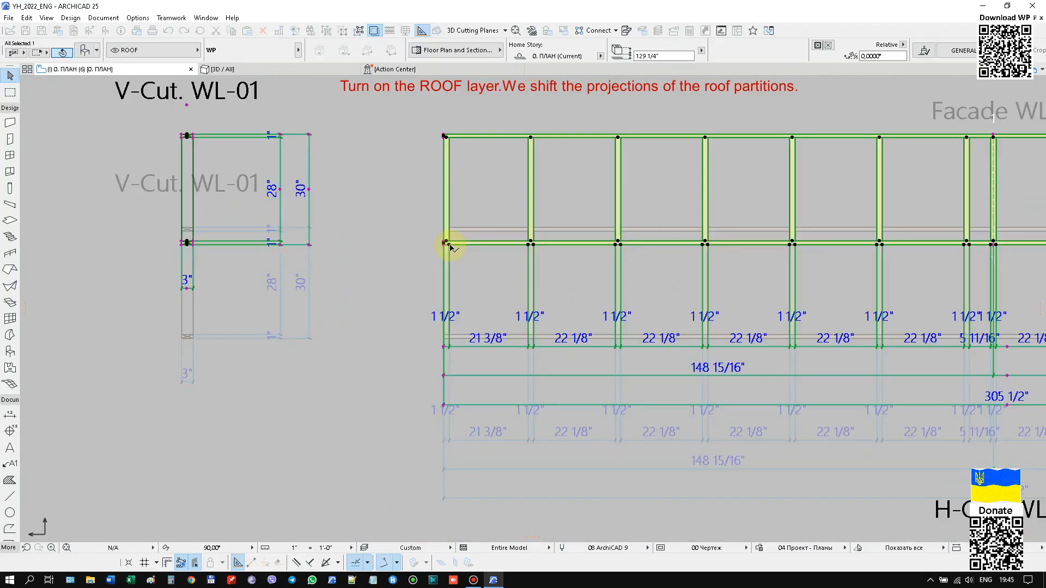
scroll(469, 243, down, 6)
scroll(464, 245, up, 8)
click(439, 228)
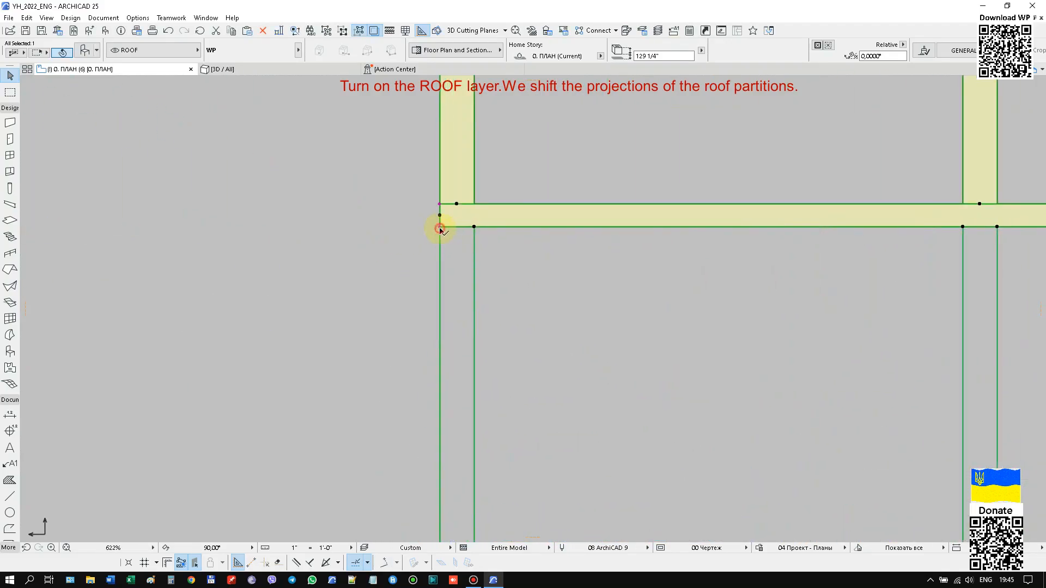
scroll(450, 299, down, 5)
scroll(453, 298, down, 4)
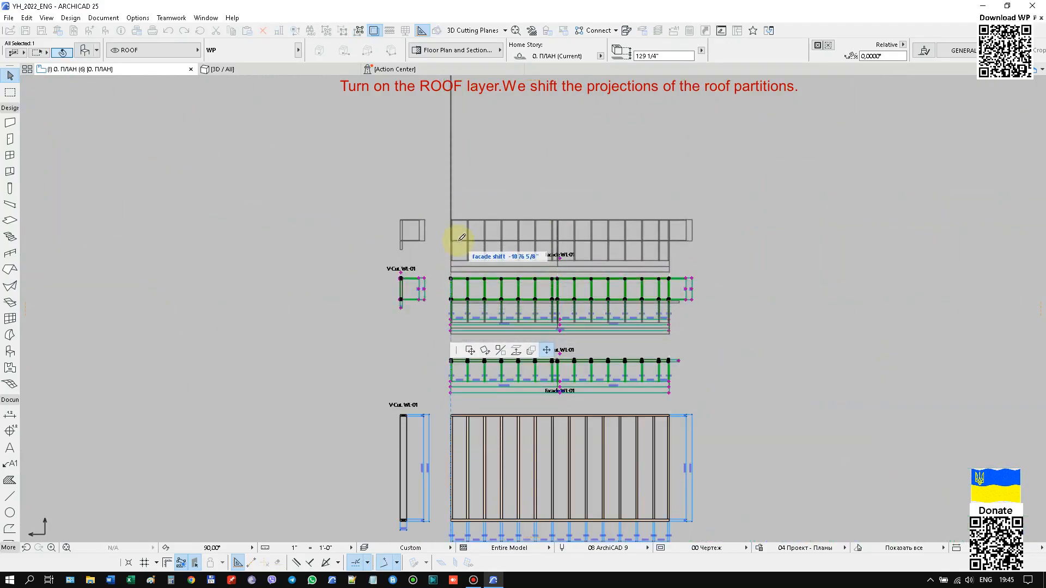
click(459, 232)
Move the second small roof partition's projections down between the two-window partition's and the first small roof partition's projections.
scroll(526, 225, down, 4)
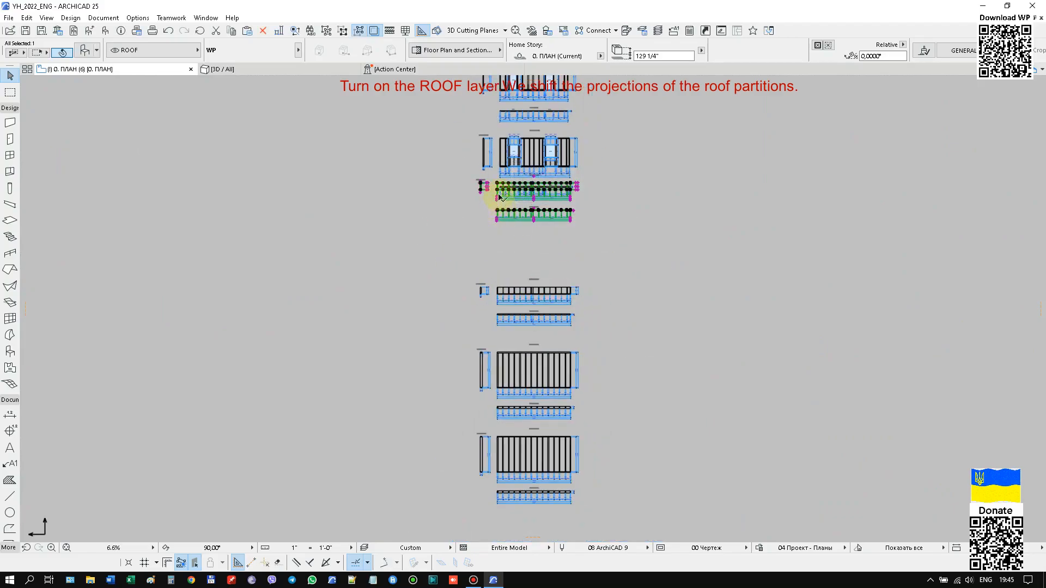
scroll(503, 217, up, 10)
scroll(485, 184, down, 5)
scroll(493, 343, down, 3)
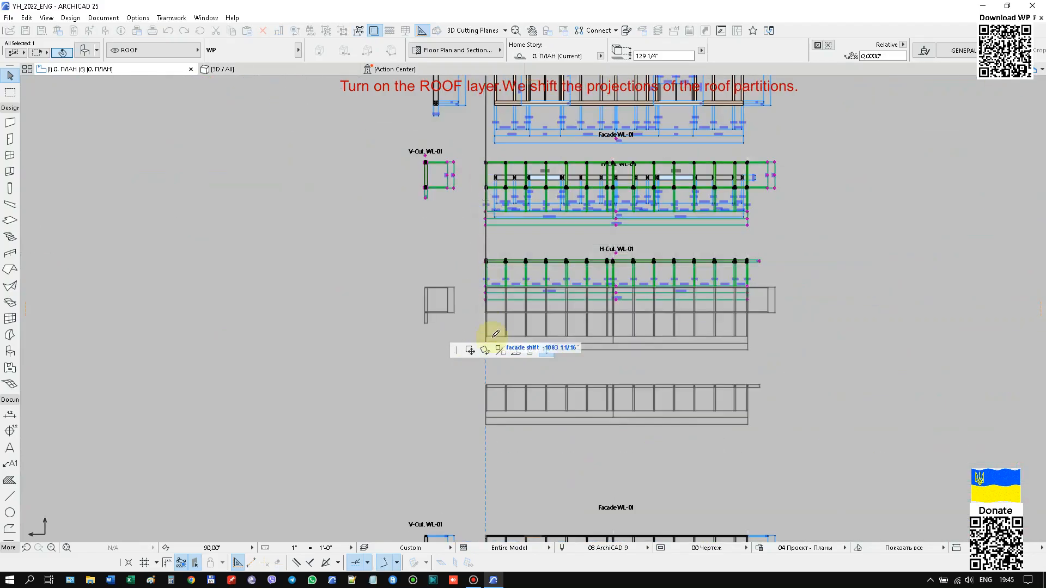
scroll(489, 200, up, 8)
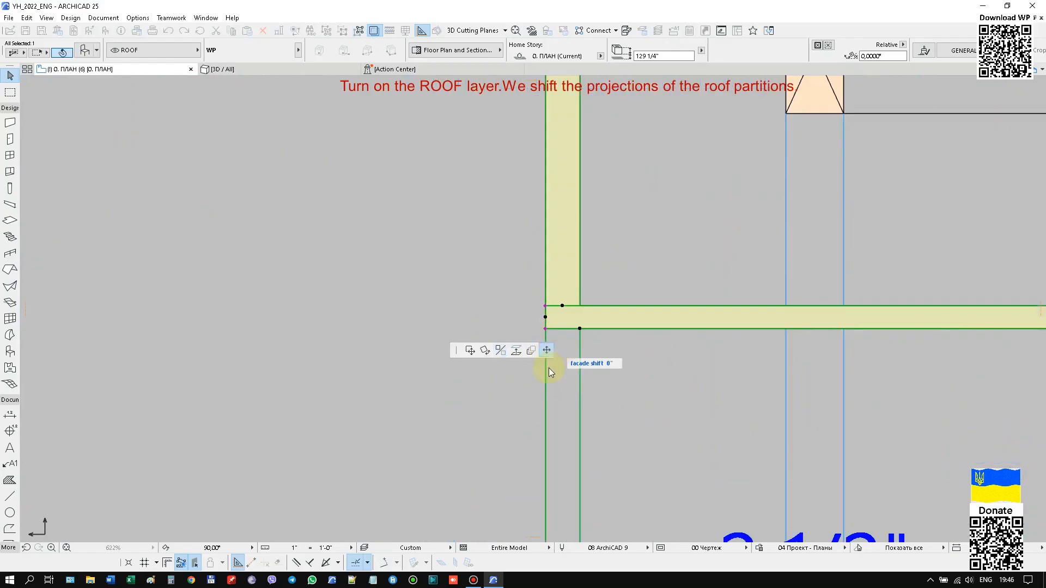
scroll(565, 194, down, 12)
click(568, 294)
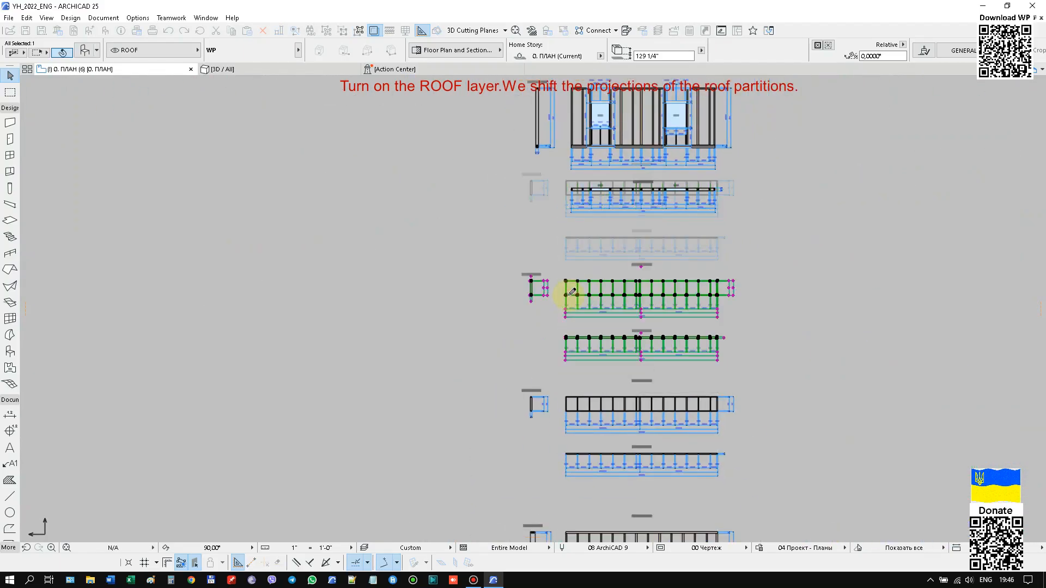
scroll(558, 255, down, 4)
click(606, 420)
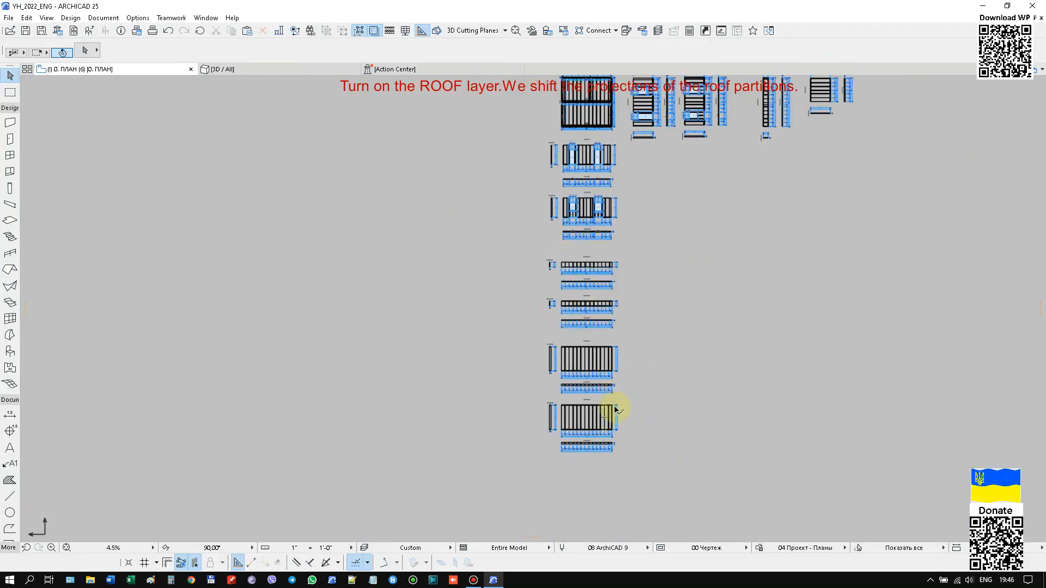
click(647, 344)
Select all roof partitions and set their general wall name prefix to "Rf-".
scroll(576, 367, down, 1)
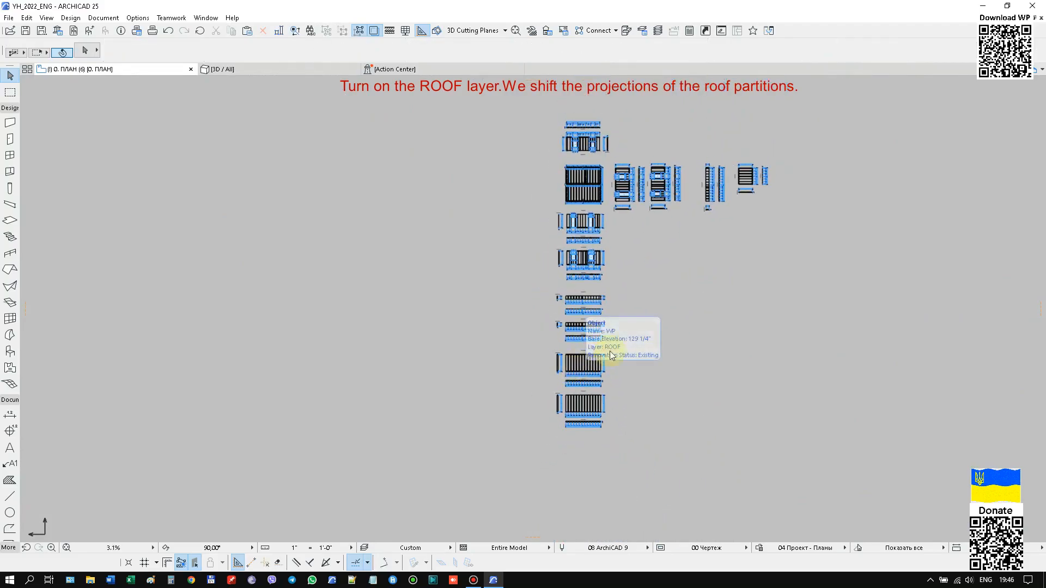
drag(610, 331, 550, 450)
right_click(694, 257)
click(711, 266)
scroll(413, 349, down, 5)
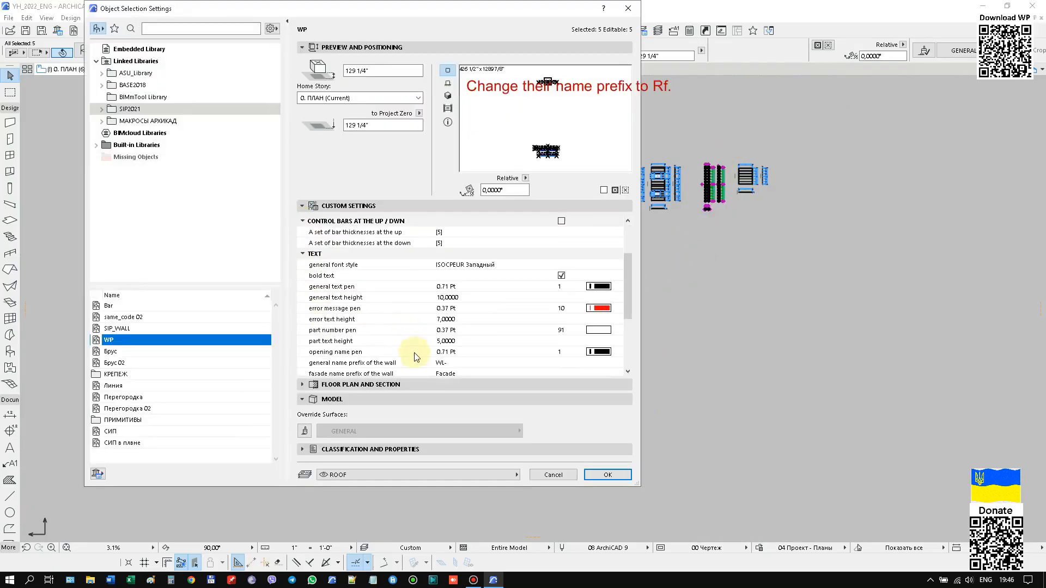
key(super+space)
text(Rf-)
click(607, 474)
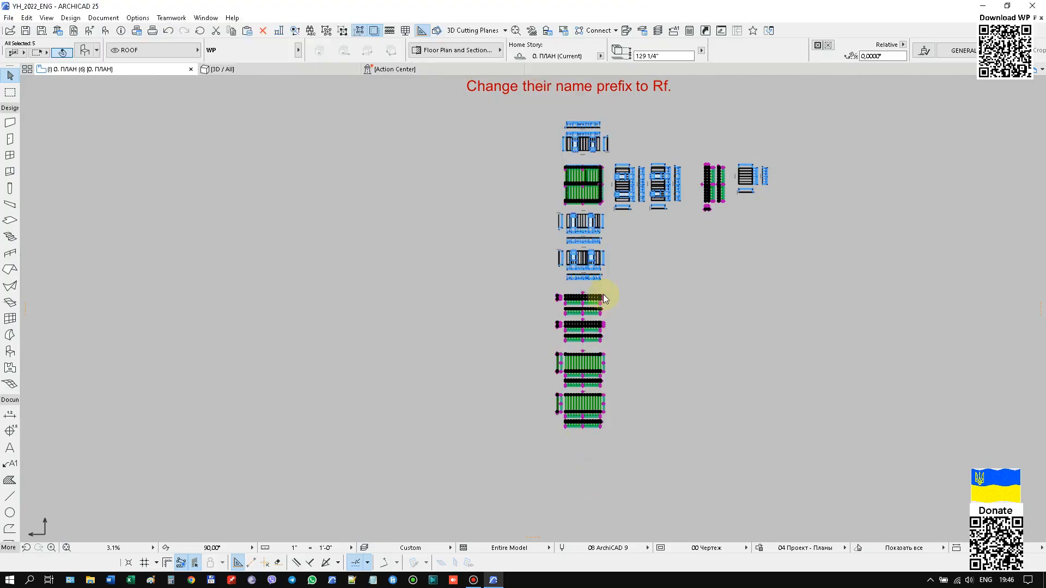
Set the wall number of the large roof partition whose projections lie just below the small ones to 2.
scroll(600, 295, up, 8)
scroll(501, 247, down, 6)
click(616, 396)
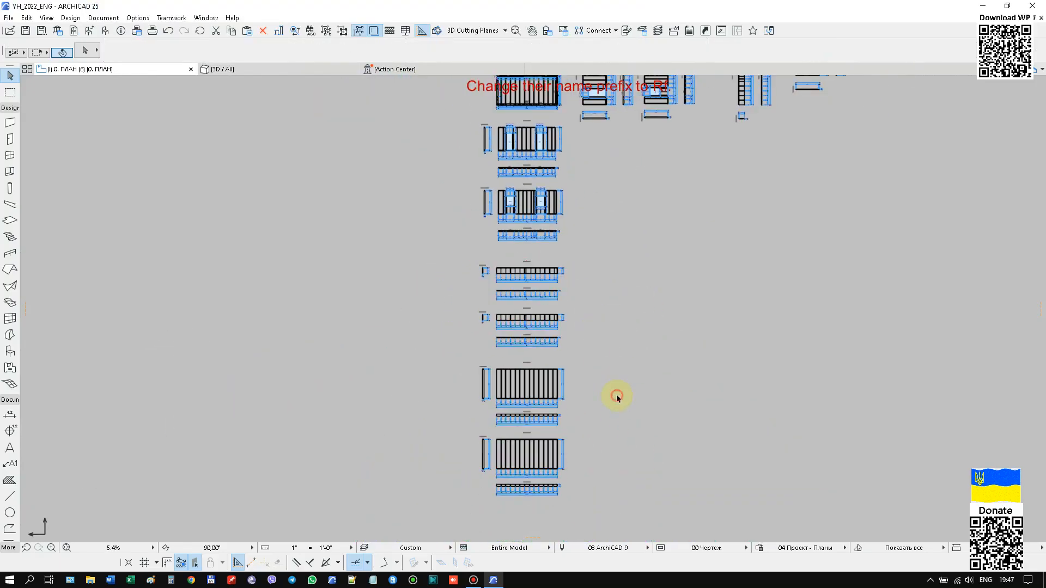
scroll(527, 438, up, 7)
scroll(506, 484, down, 1)
middle_drag(505, 483, 484, 236)
click(526, 237)
right_click(613, 134)
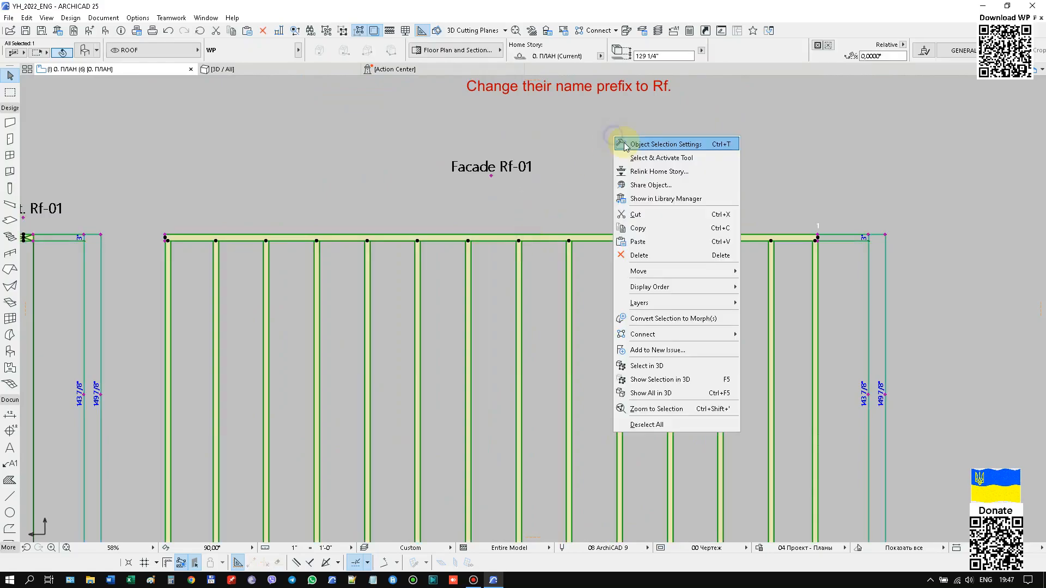
click(619, 143)
drag(626, 284, 626, 250)
click(302, 221)
click(619, 232)
click(642, 22)
click(620, 474)
Change the wall number of the lower of the two small roof partitions stacked below the wall projections.
scroll(556, 191, down, 8)
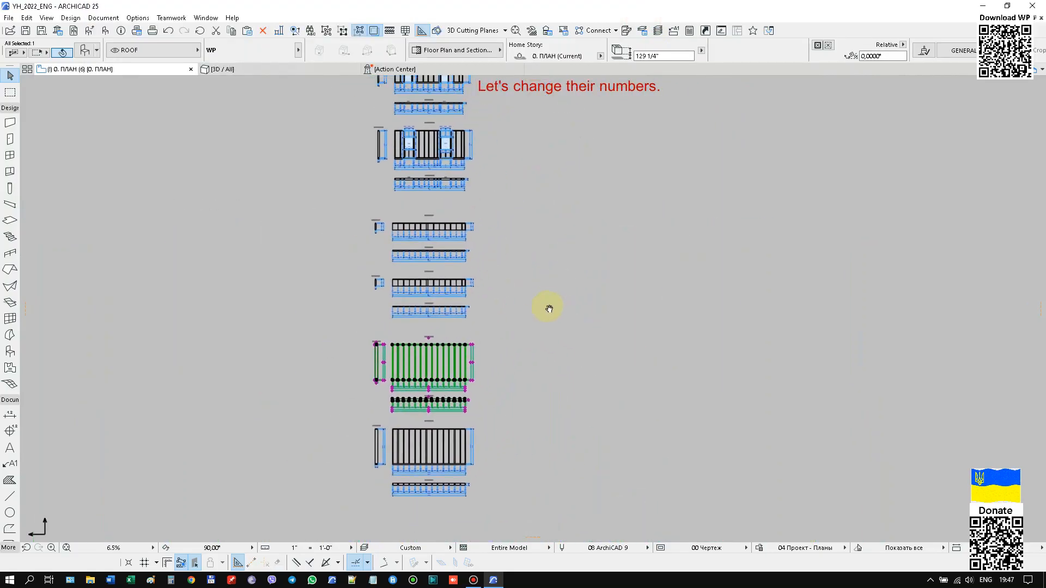
scroll(442, 419, up, 8)
scroll(443, 353, down, 3)
middle_drag(443, 316, 444, 169)
scroll(444, 168, down, 3)
scroll(443, 437, up, 5)
scroll(443, 438, down, 10)
key(ctrl+a)
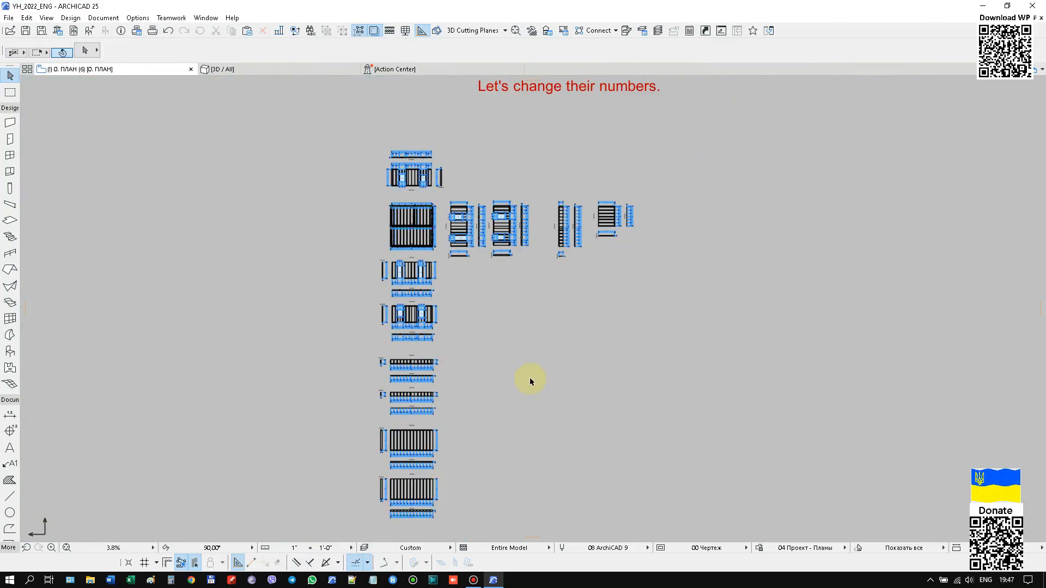
scroll(409, 396, up, 7)
click(416, 397)
key(ctrl+t)
click(616, 231)
click(646, 41)
click(607, 474)
Change the wall number of the other small roof partition in the stack below the wall projections.
click(614, 240)
key(ctrl+t)
click(619, 166)
click(648, 41)
click(607, 473)
Set the wall number of the small roof partition projected to the right of the exterior walls to 5.
scroll(406, 368, down, 8)
right_click(597, 295)
click(607, 283)
click(617, 232)
click(652, 72)
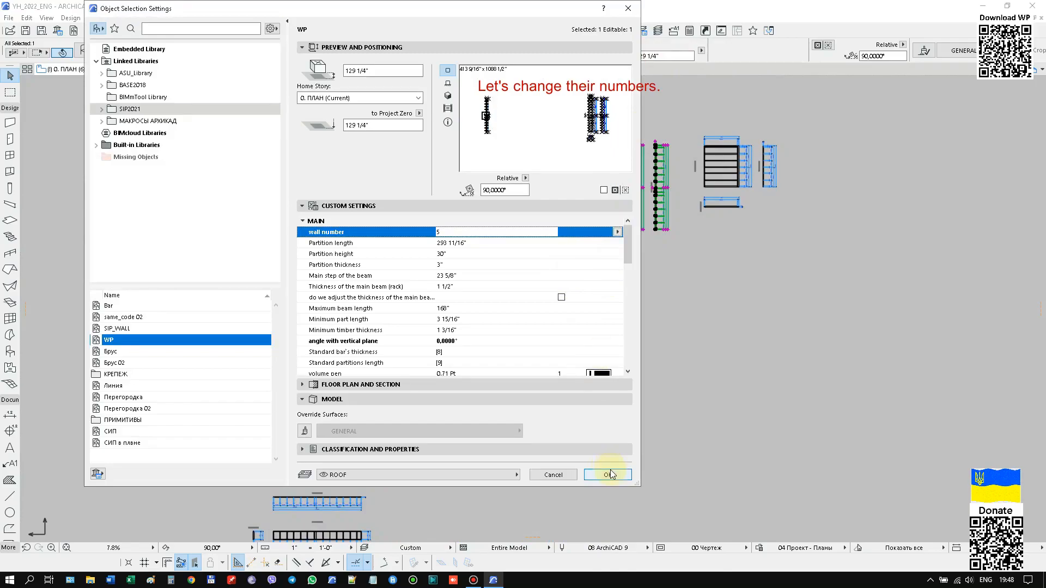
click(609, 475)
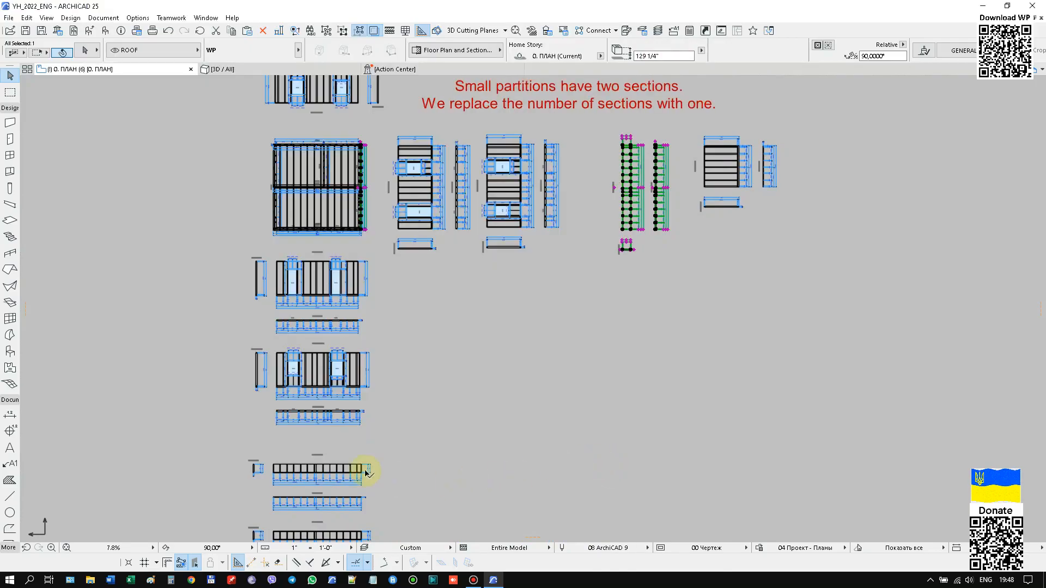
Select the three small roof partitions and set their number of sections to one.
scroll(361, 474, down, 3)
right_click(527, 311)
click(575, 34)
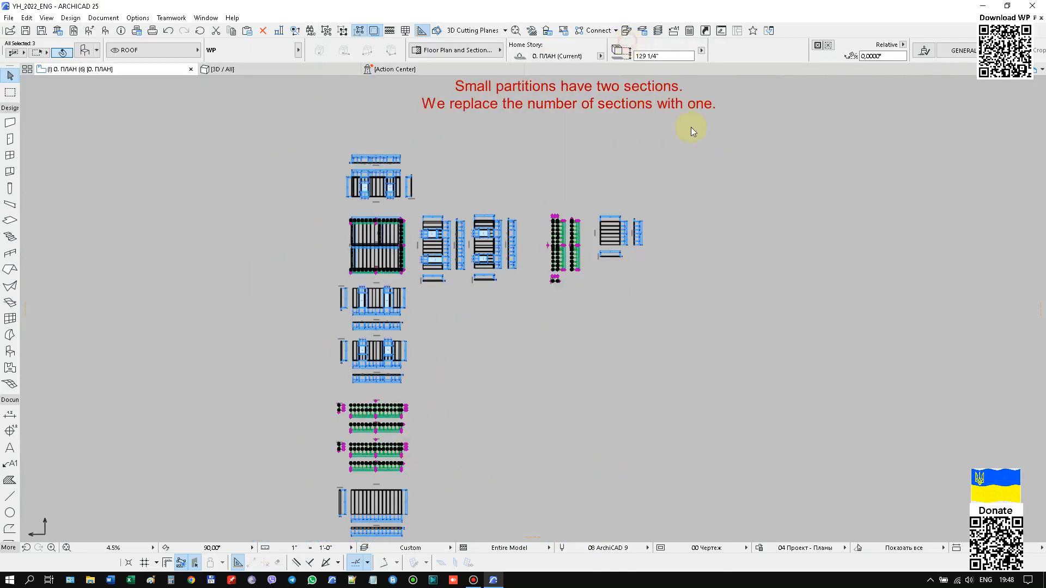
click(302, 221)
click(327, 253)
click(607, 474)
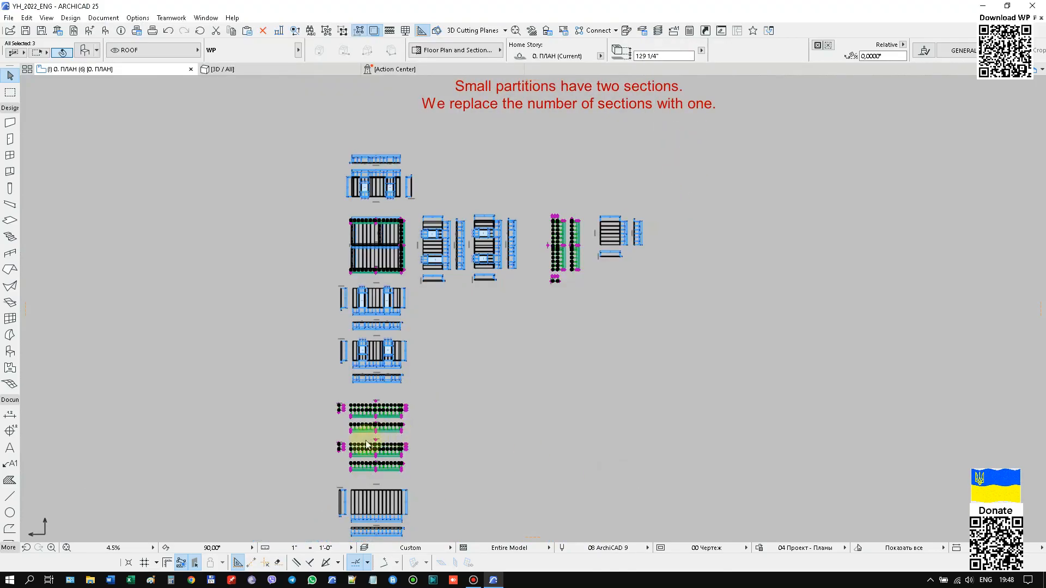
Select all partitions on the floor plan and generate their Basic component list.
scroll(346, 248, up, 3)
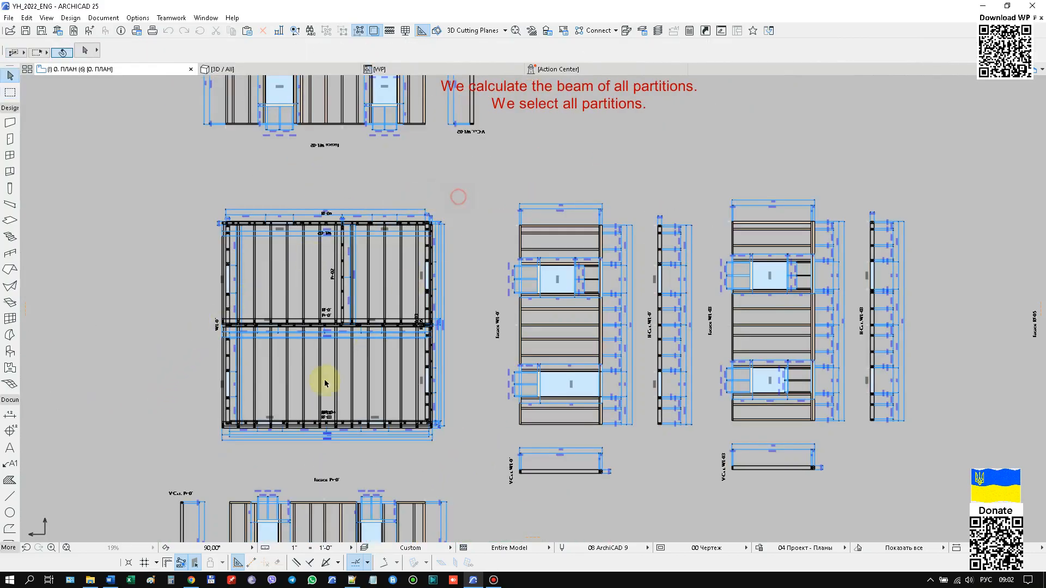
drag(458, 196, 195, 452)
key(ctrl+a)
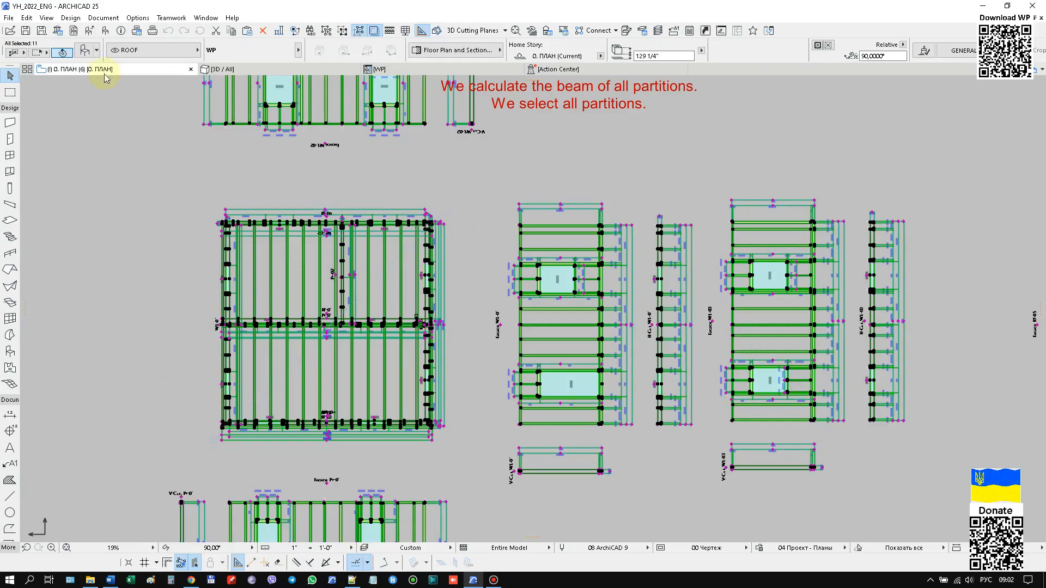
click(103, 18)
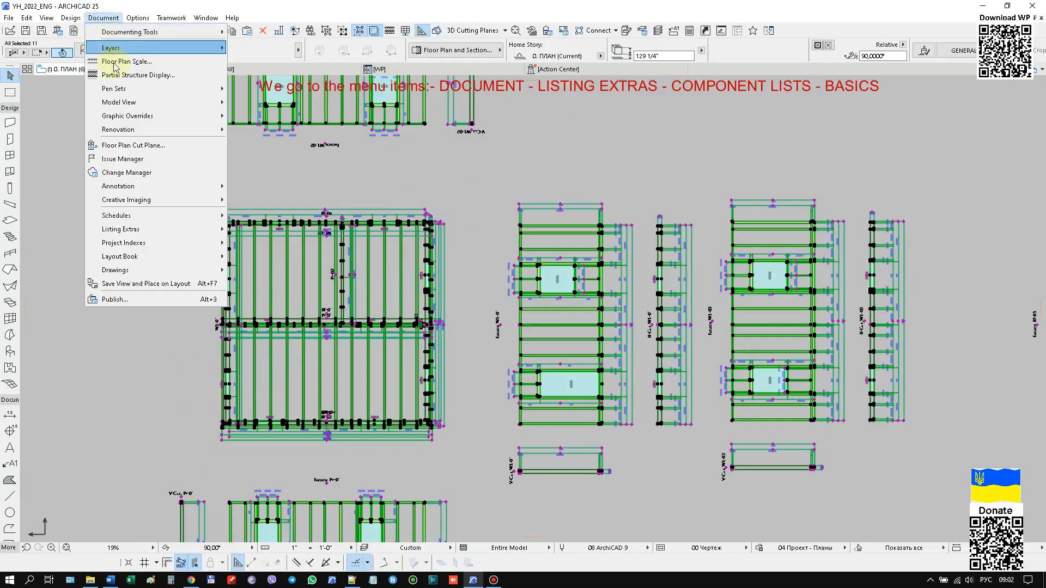
mouse_move(137, 230)
mouse_move(258, 245)
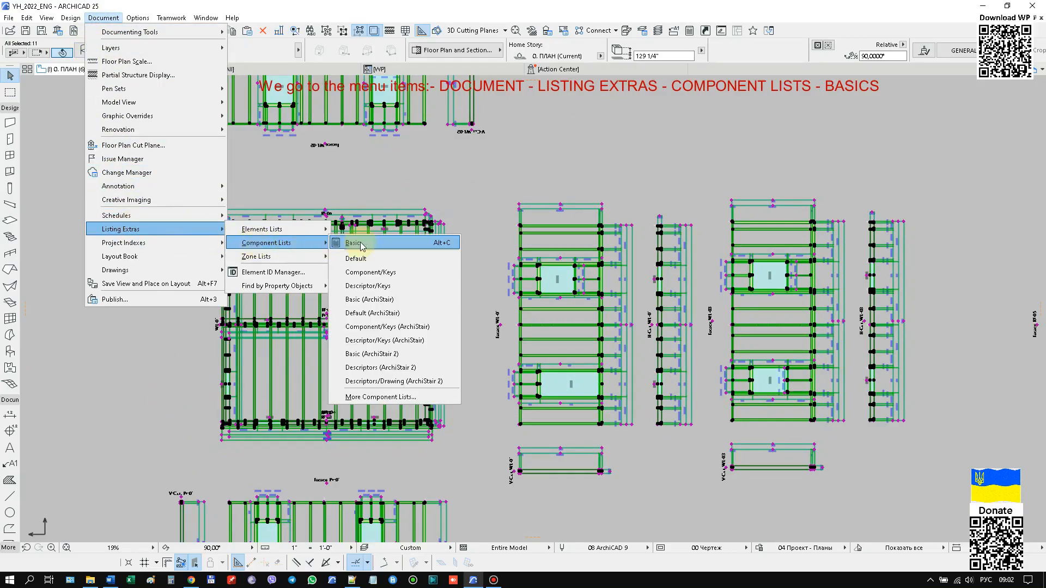
click(361, 246)
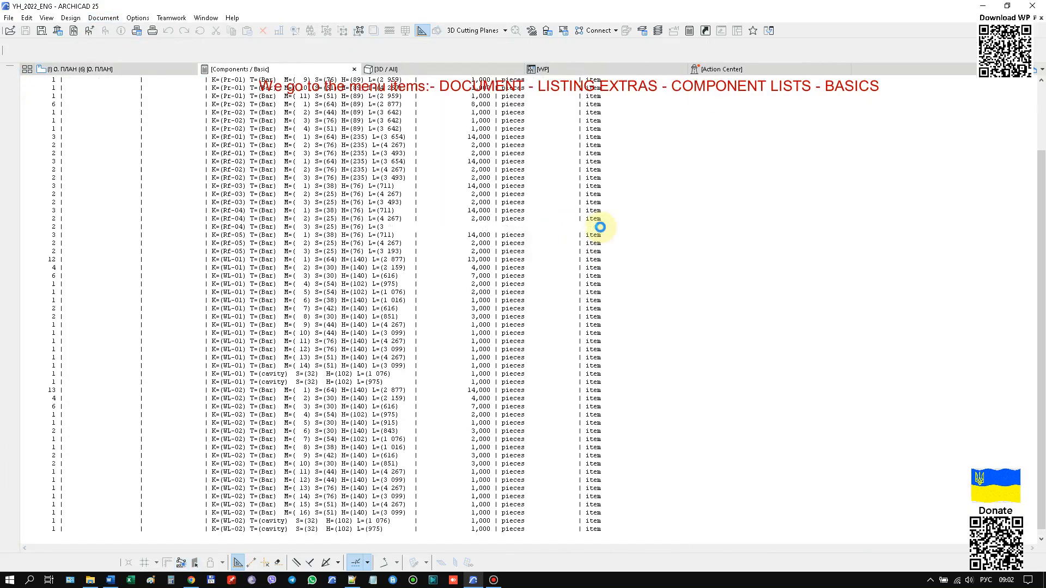
Copy the entire text of the component list to the clipboard.
click(27, 18)
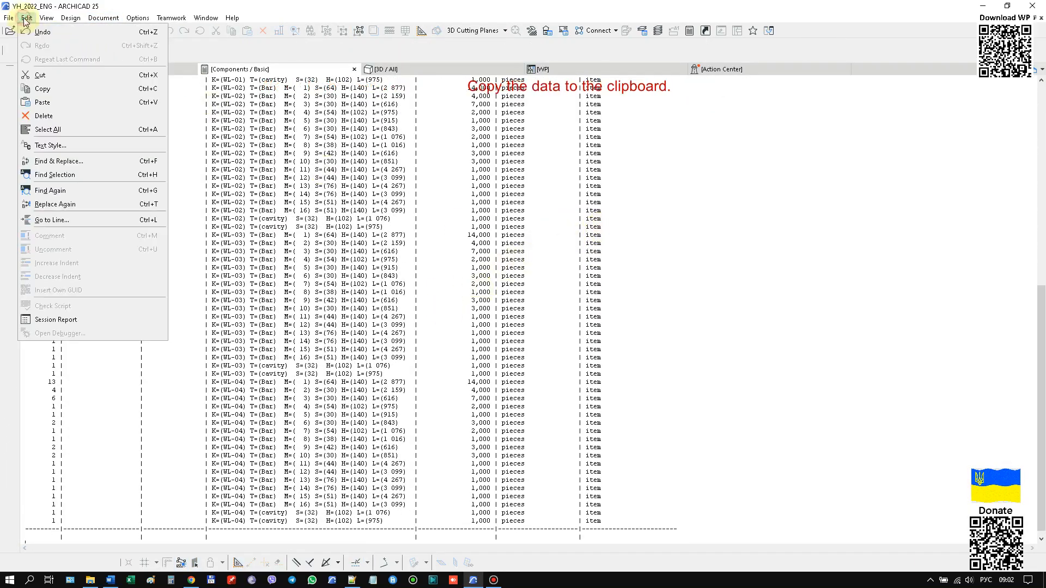
click(48, 129)
click(27, 18)
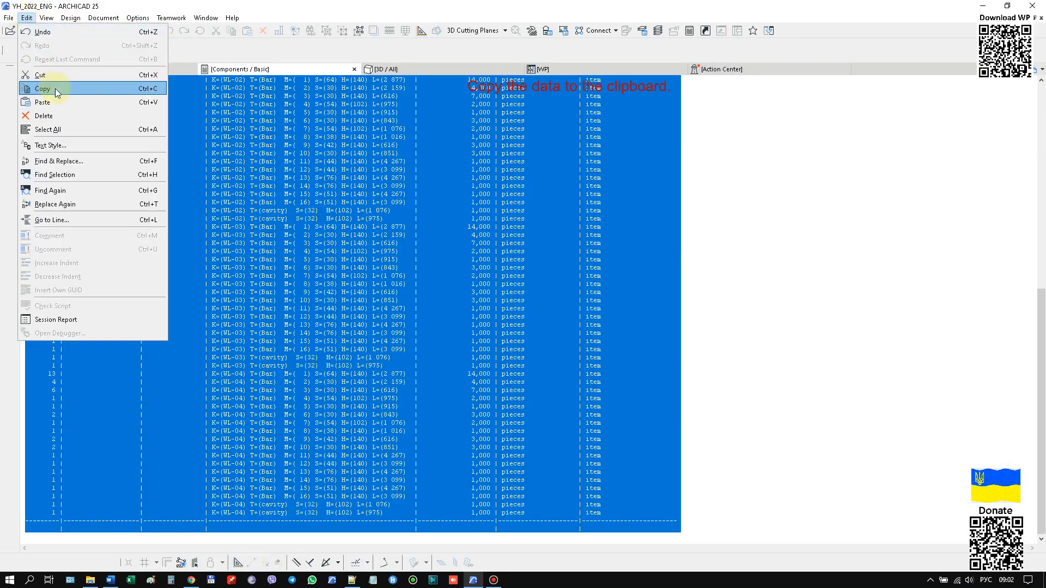
click(57, 89)
Switch to Excel with the file "beams specification USA 03.xlsm" and delete the rows left from the previous calculation.
right_click(130, 582)
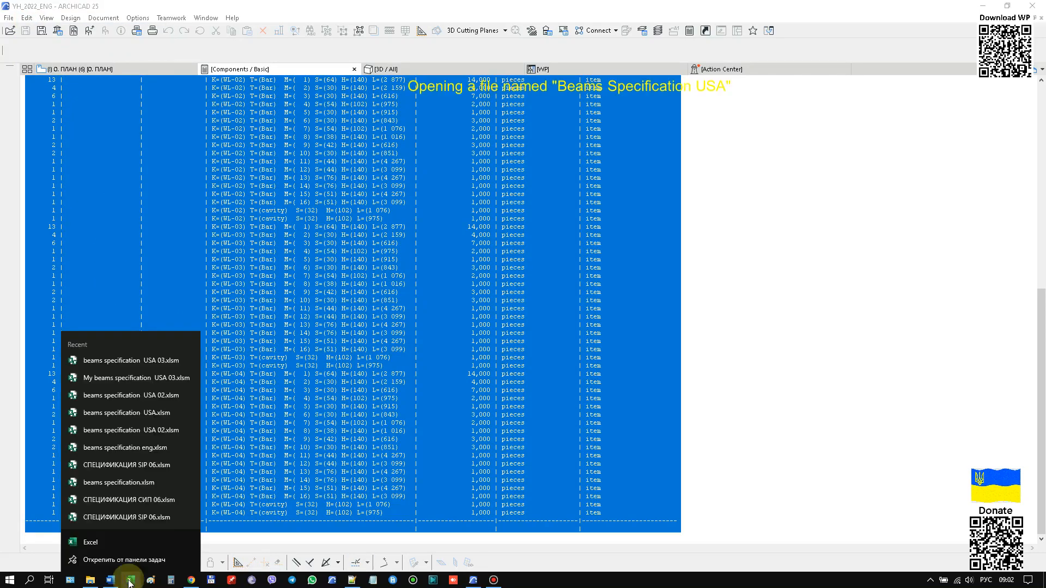
click(134, 361)
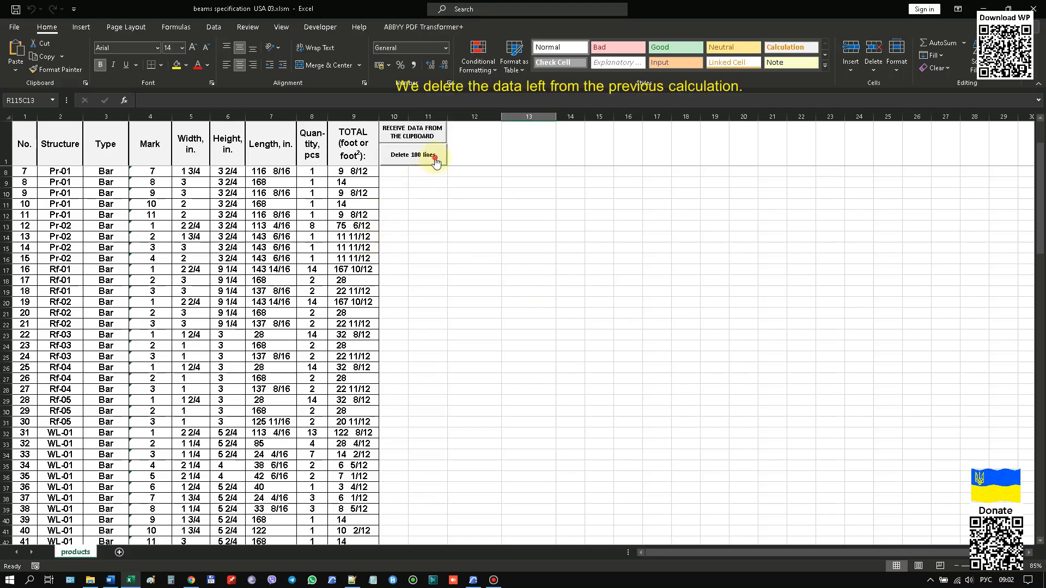
click(435, 158)
click(428, 157)
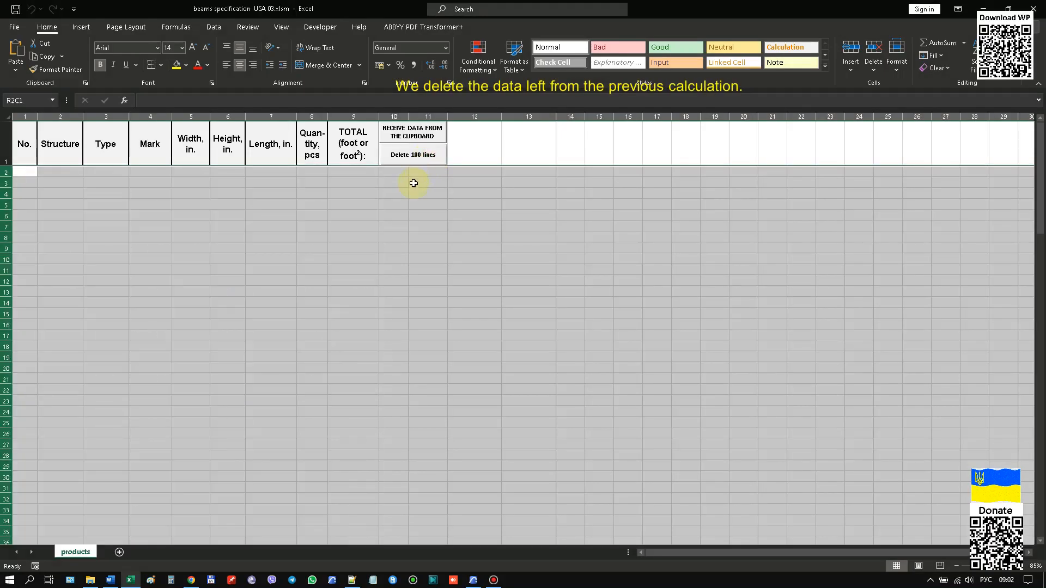
Receive the clipboard data into the beams table and review the bar totals and the rows of each structure.
click(415, 132)
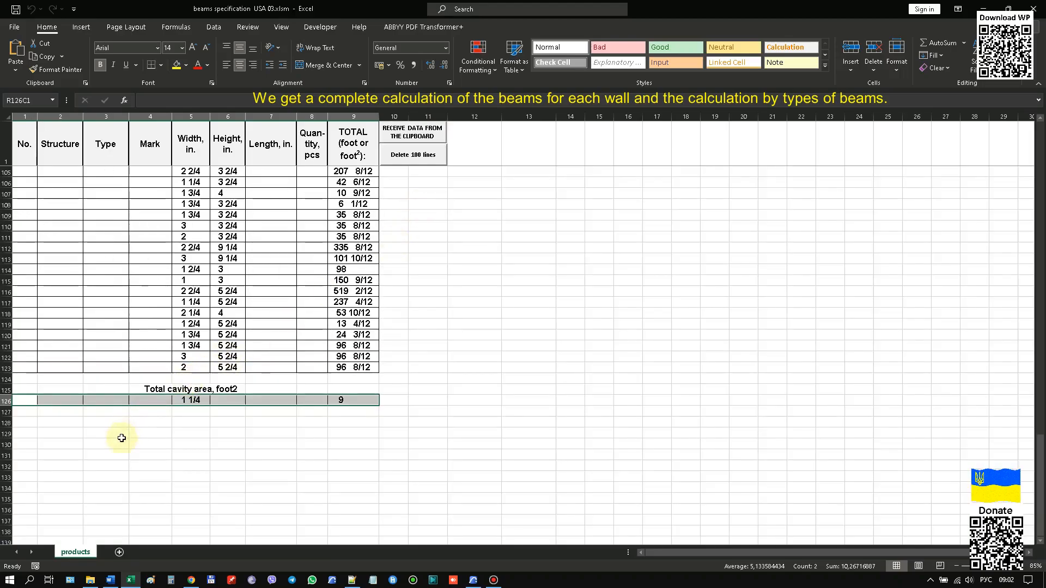
click(122, 435)
scroll(79, 439, up, 2)
scroll(65, 430, up, 8)
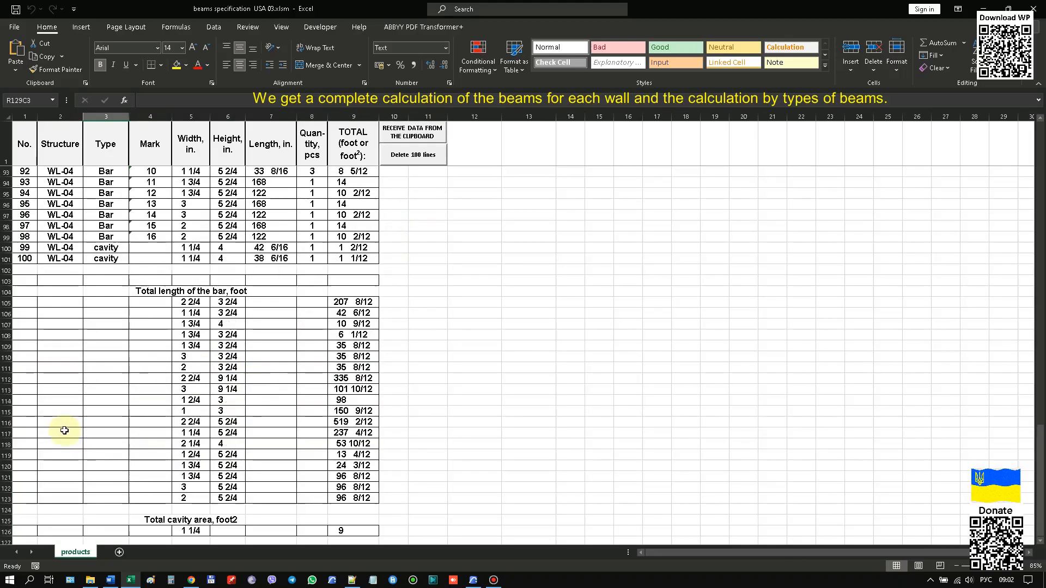
scroll(64, 431, up, 15)
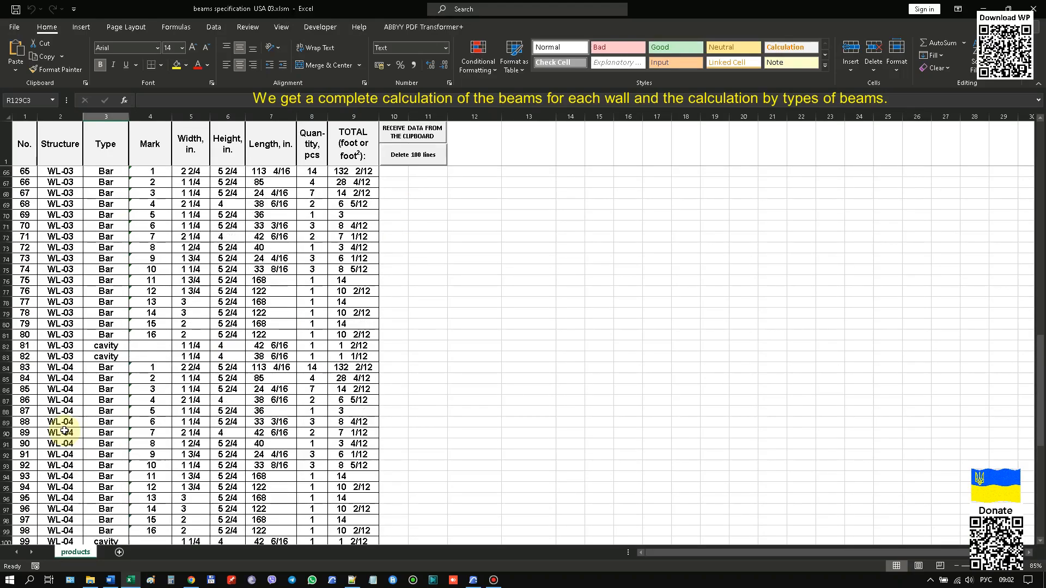
scroll(64, 431, up, 9)
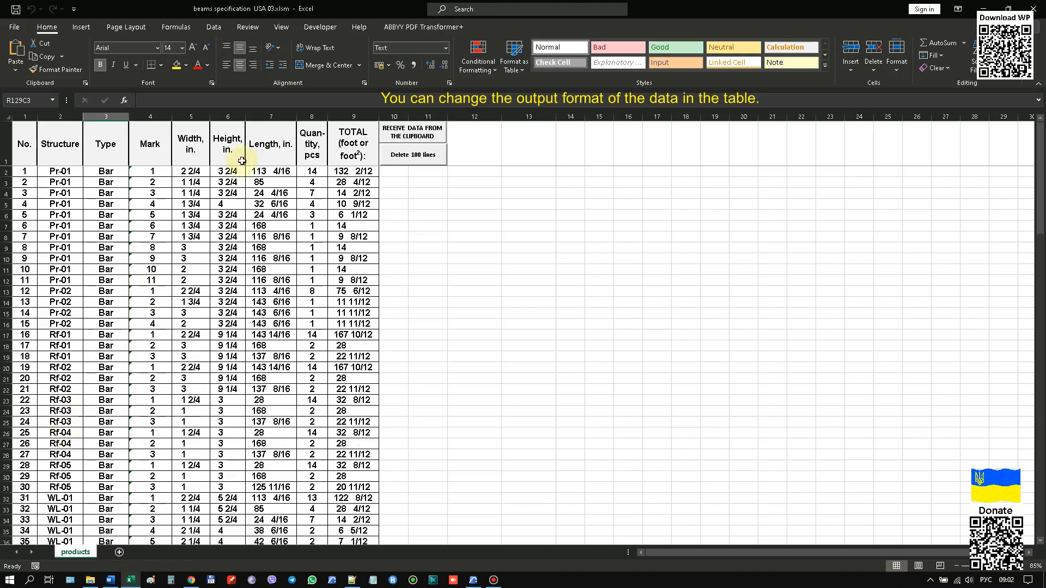
Format the Width column as fractions in eighths.
click(192, 116)
right_click(192, 116)
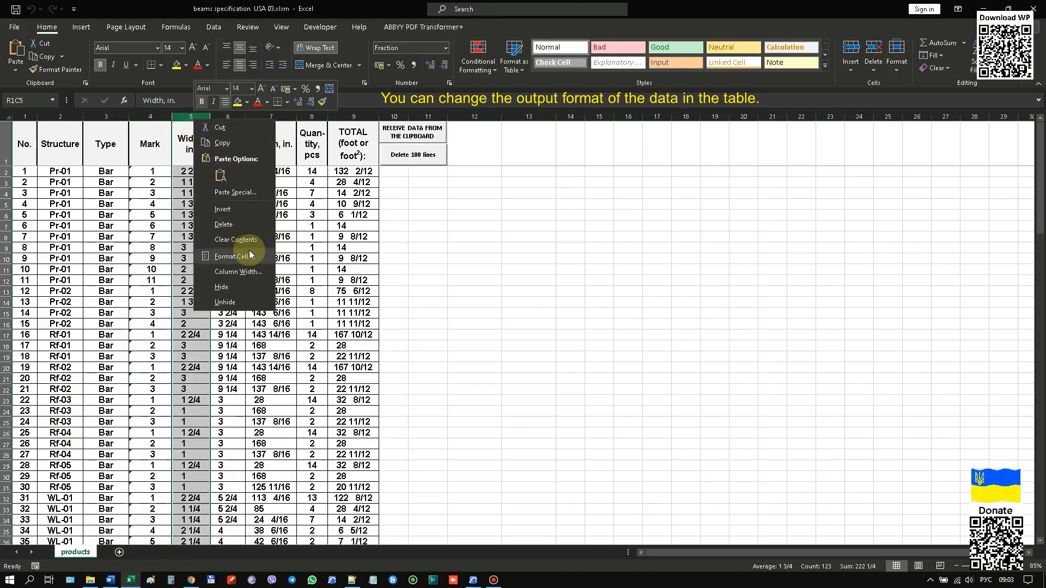
click(234, 251)
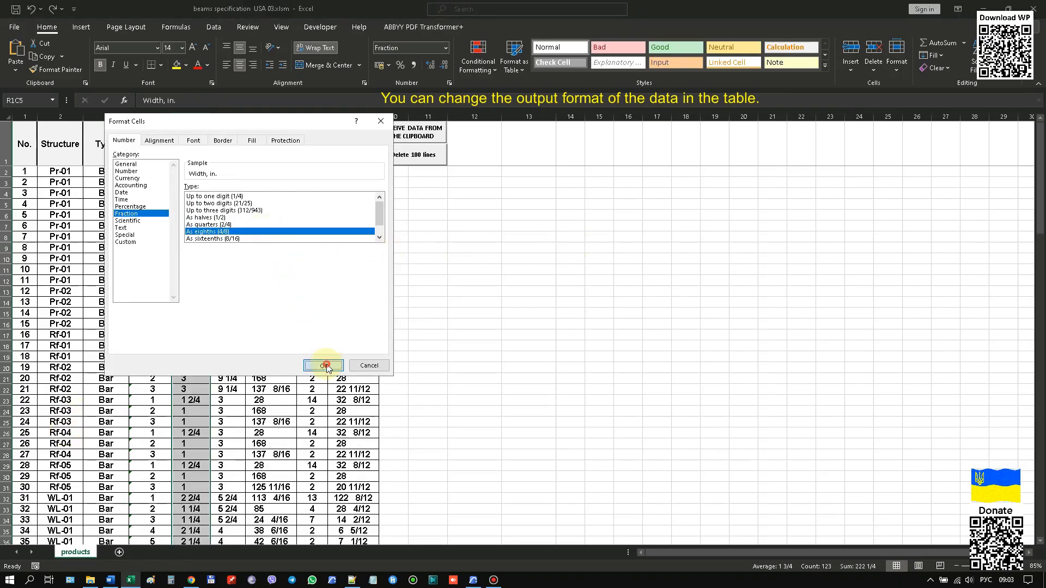
click(325, 366)
Format the Height column as fractions in eighths.
click(233, 119)
right_click(232, 119)
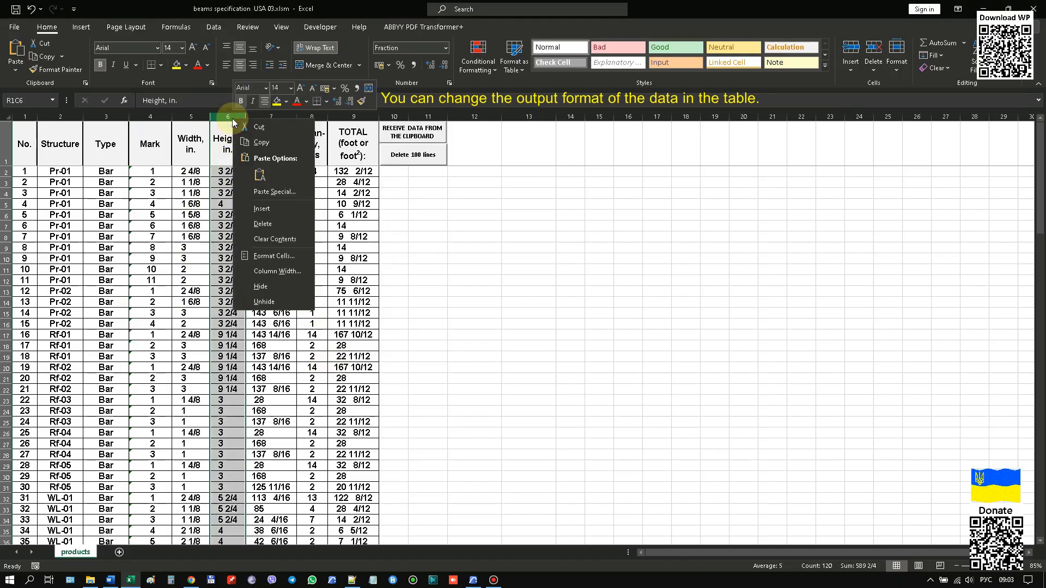
click(285, 260)
key(Return)
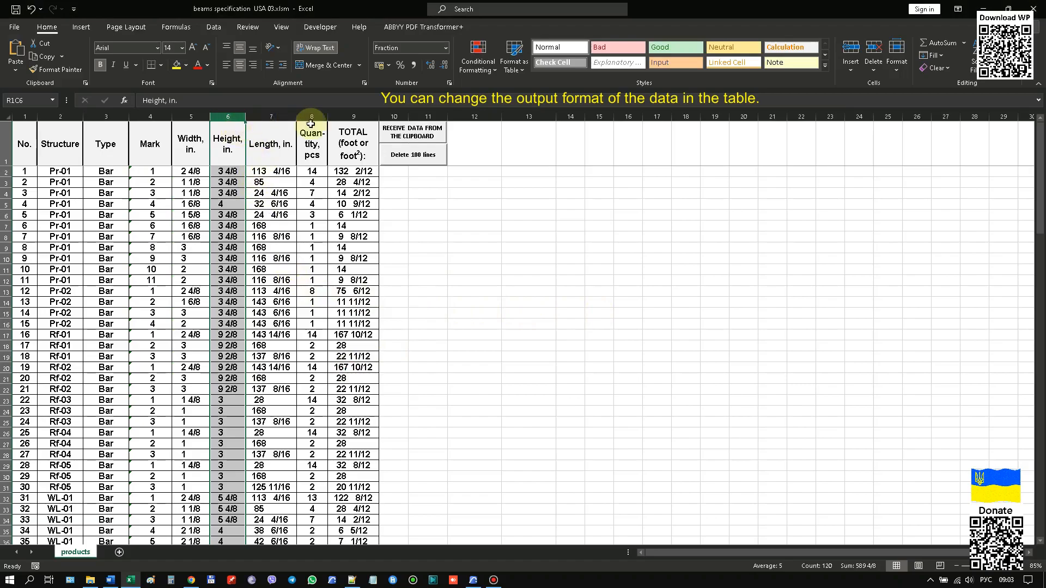
Format the TOTAL column as fractions in sixteenths.
click(346, 114)
right_click(348, 120)
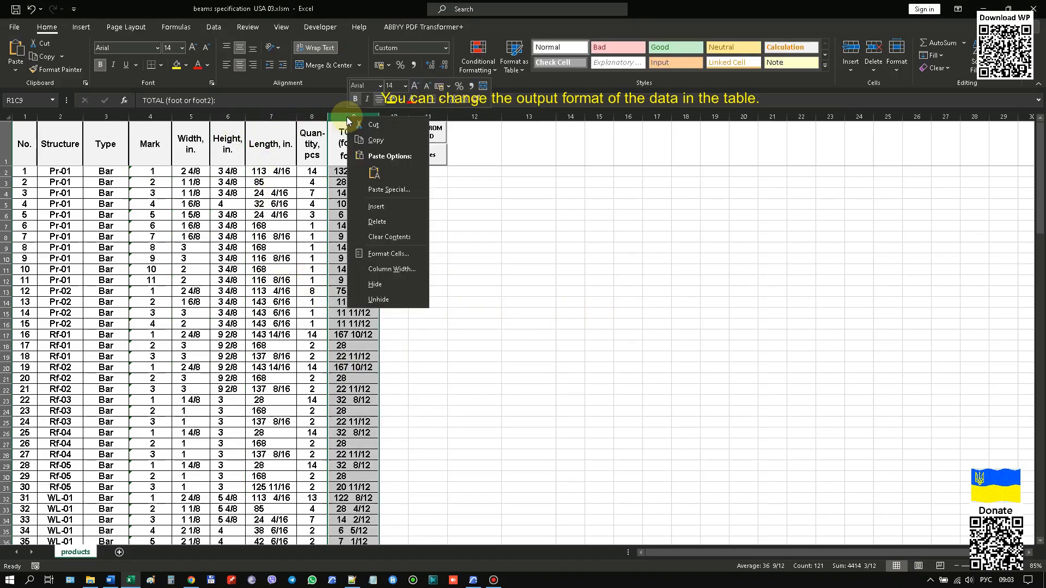
click(388, 254)
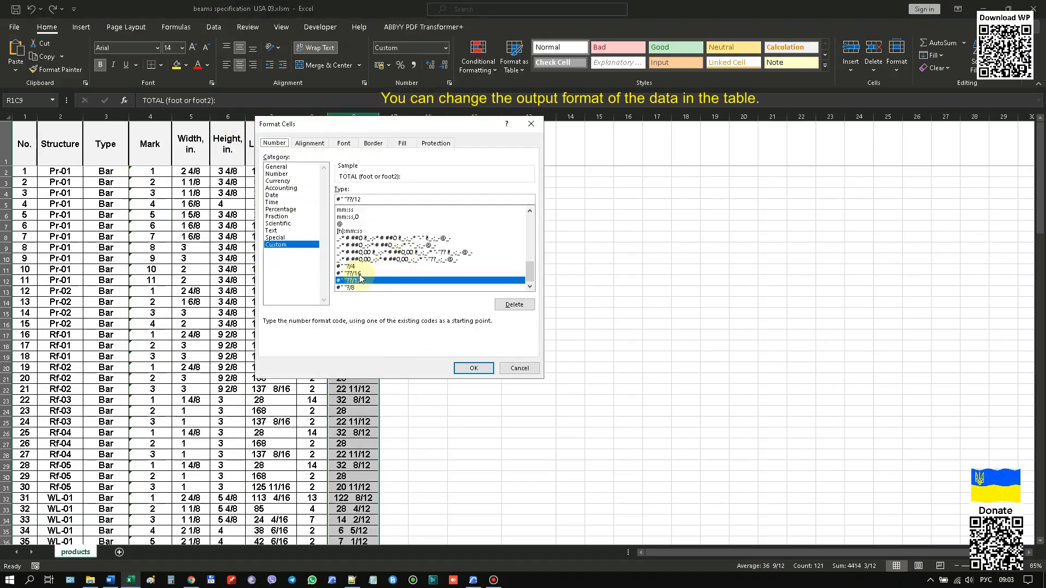
click(473, 368)
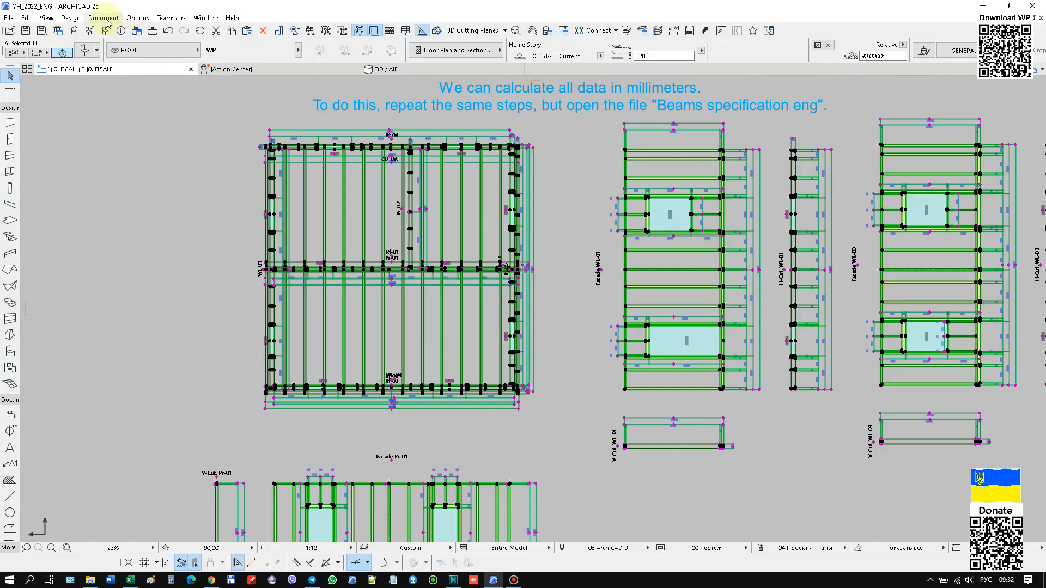
Switch to Archicad, generate the Basic component list of the partitions again and select its entire text.
click(103, 17)
mouse_move(121, 229)
mouse_move(267, 242)
click(352, 243)
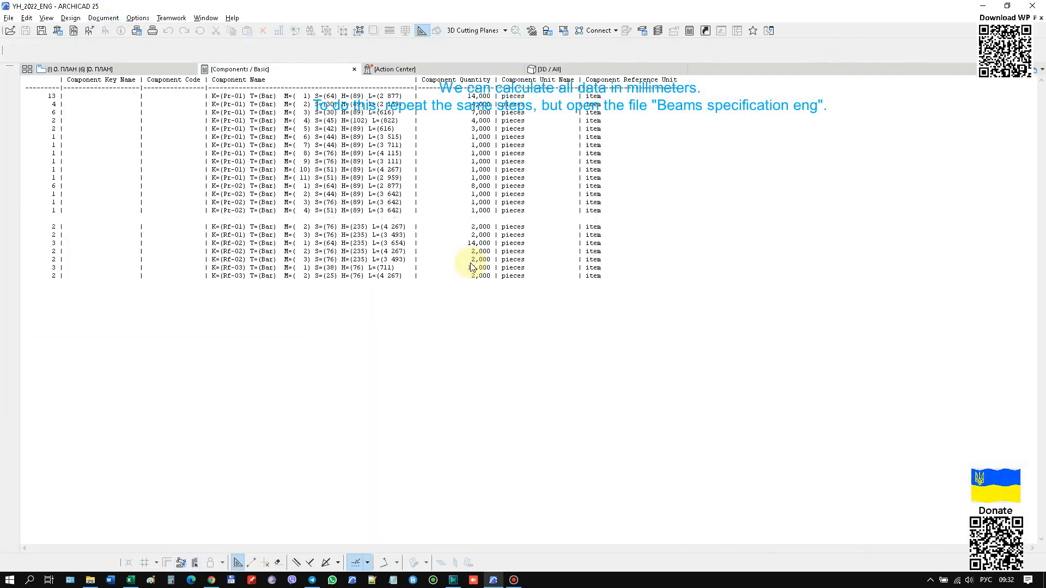
key(ctrl+a)
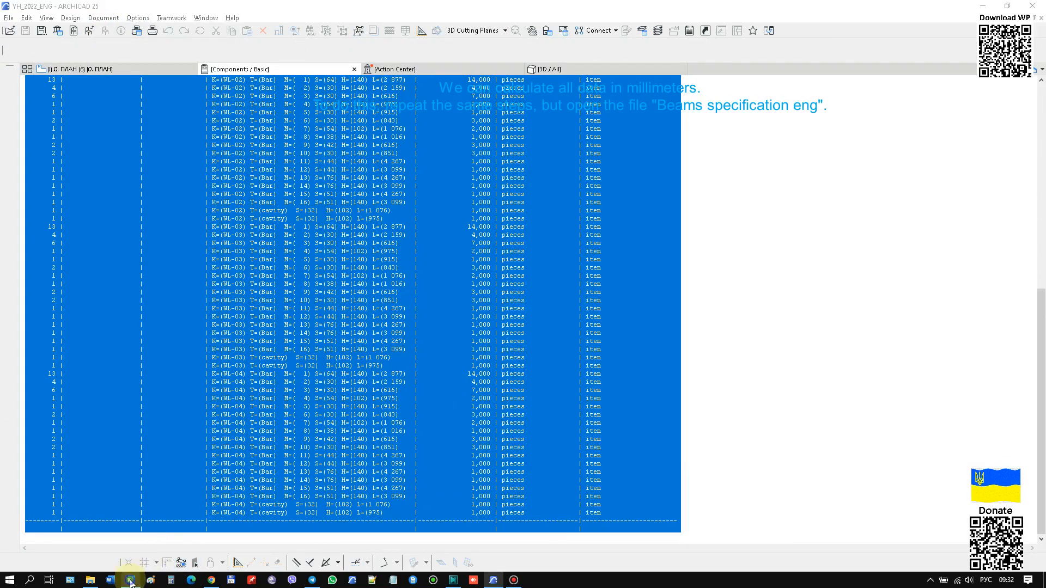
Open "beams specification eng.xlsm" in Excel and replace its old rows with the clipboard data for a calculation in millimetres.
right_click(131, 582)
click(134, 433)
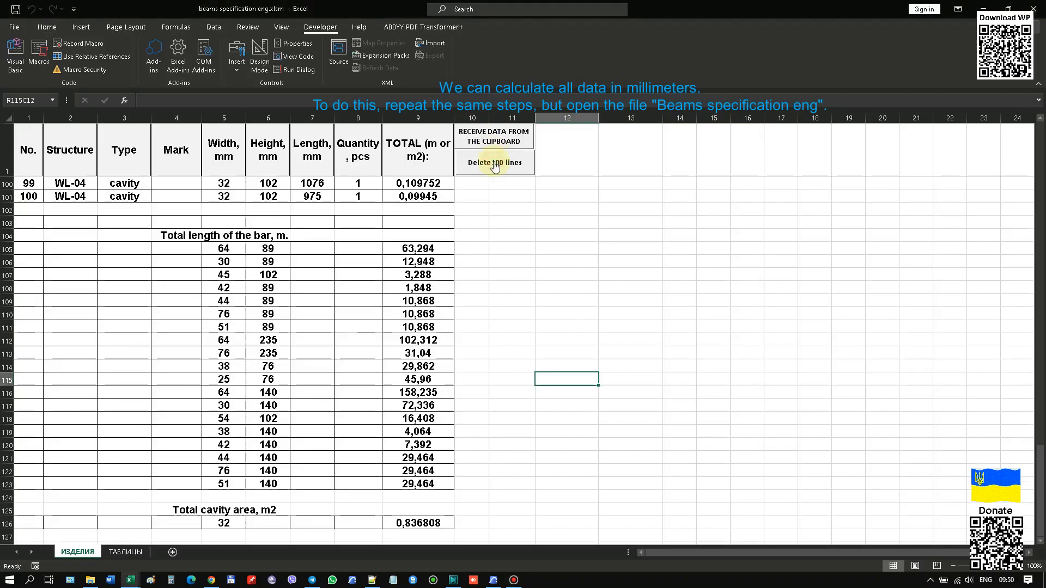
click(494, 163)
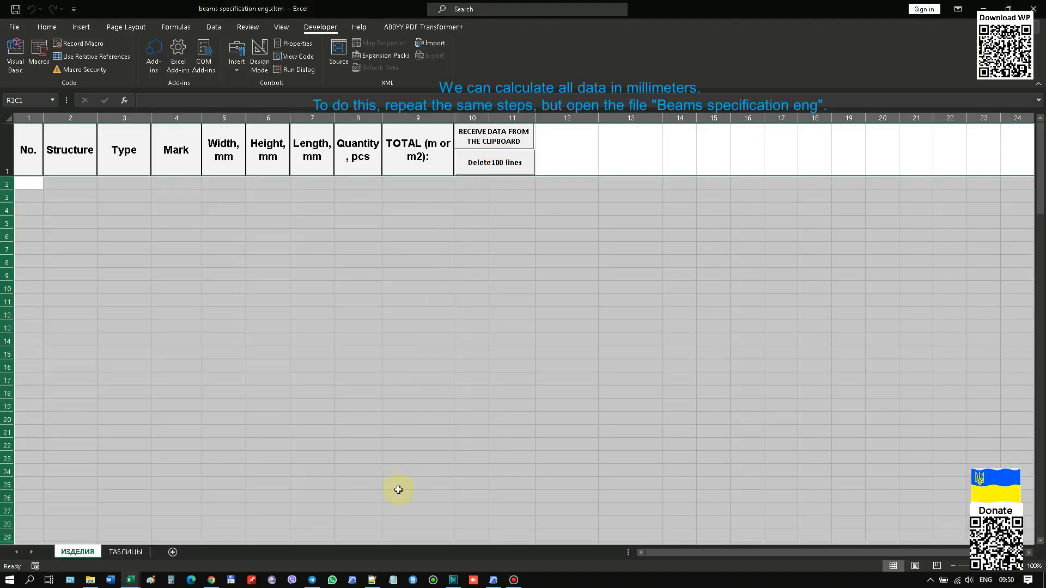
click(483, 134)
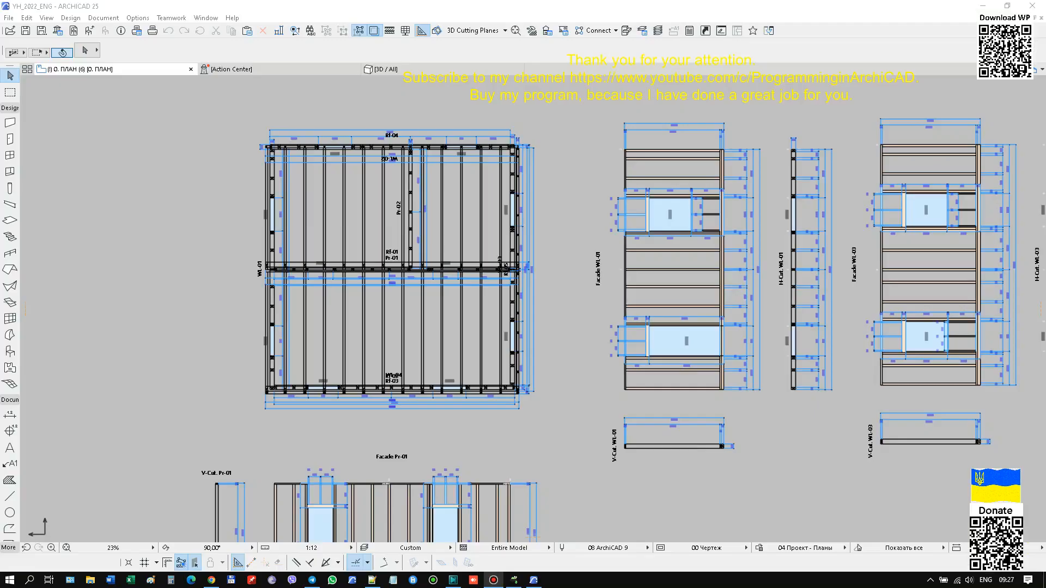
In Archicad, open the partition object for script editing and select its whole 2D script.
drag(245, 365, 289, 422)
right_click(158, 227)
click(196, 234)
click(660, 473)
key(ctrl+shift+o)
click(61, 254)
key(ctrl+a)
Switch to Notepad++, paste the script into the new document and open the list of syntax languages.
click(372, 580)
key(ctrl+v)
click(172, 22)
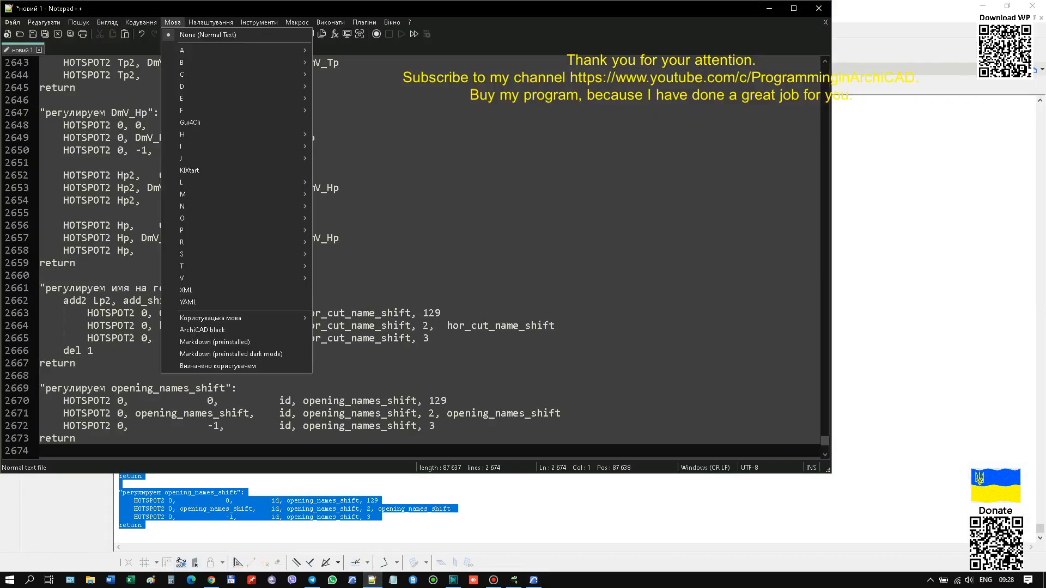